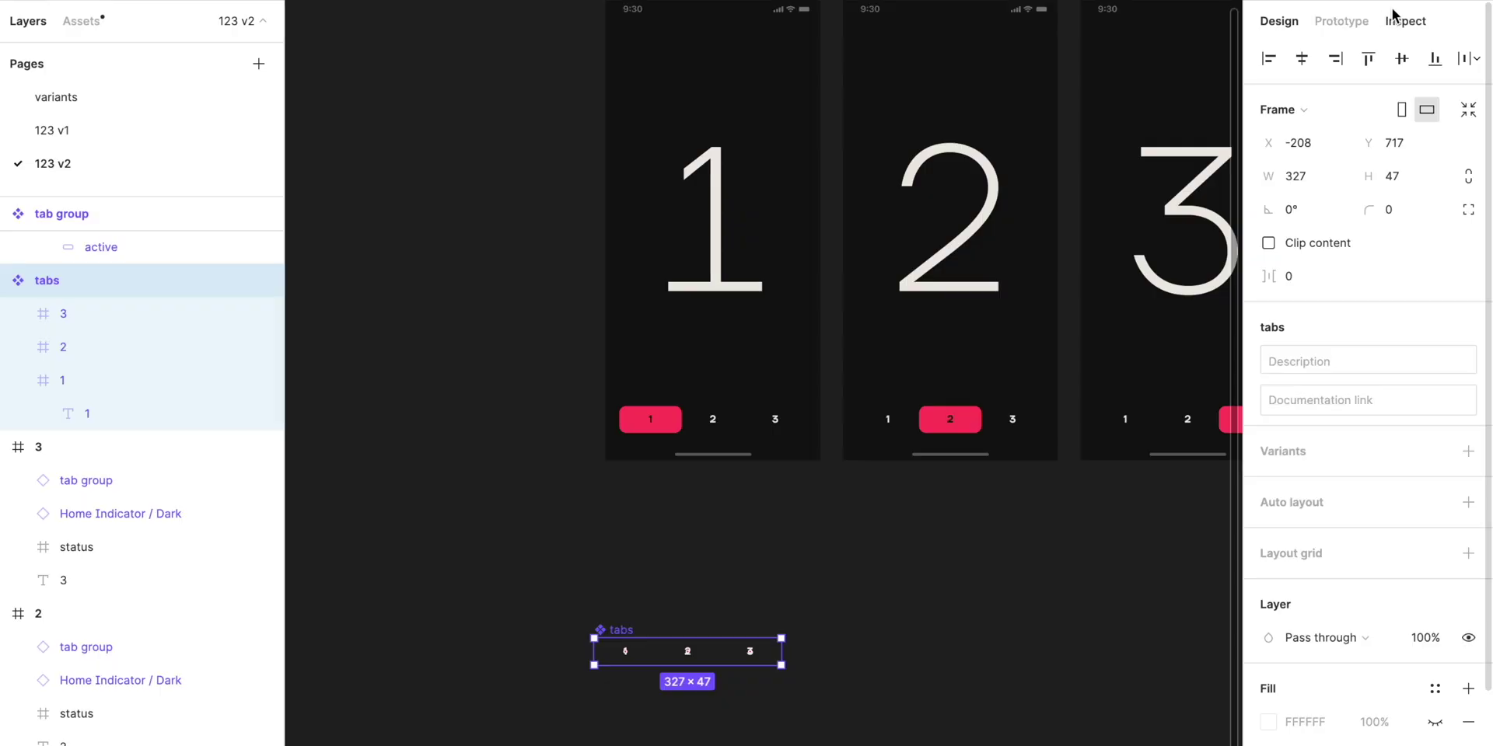
left_click(1339, 21)
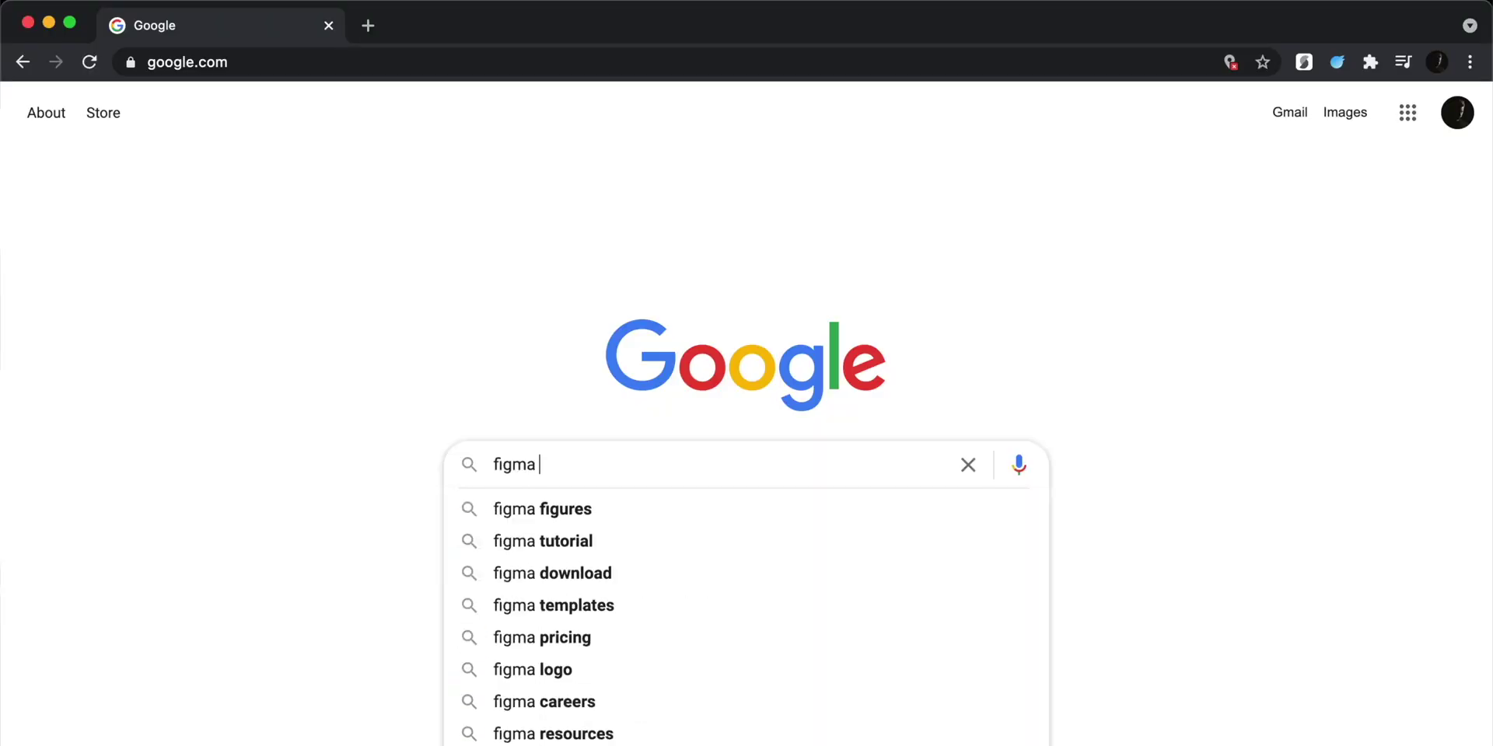
Search Google for "figma interactive components beta" and consult the Interactive components beta information in the Figma help article.
key("Down")
key("Down")
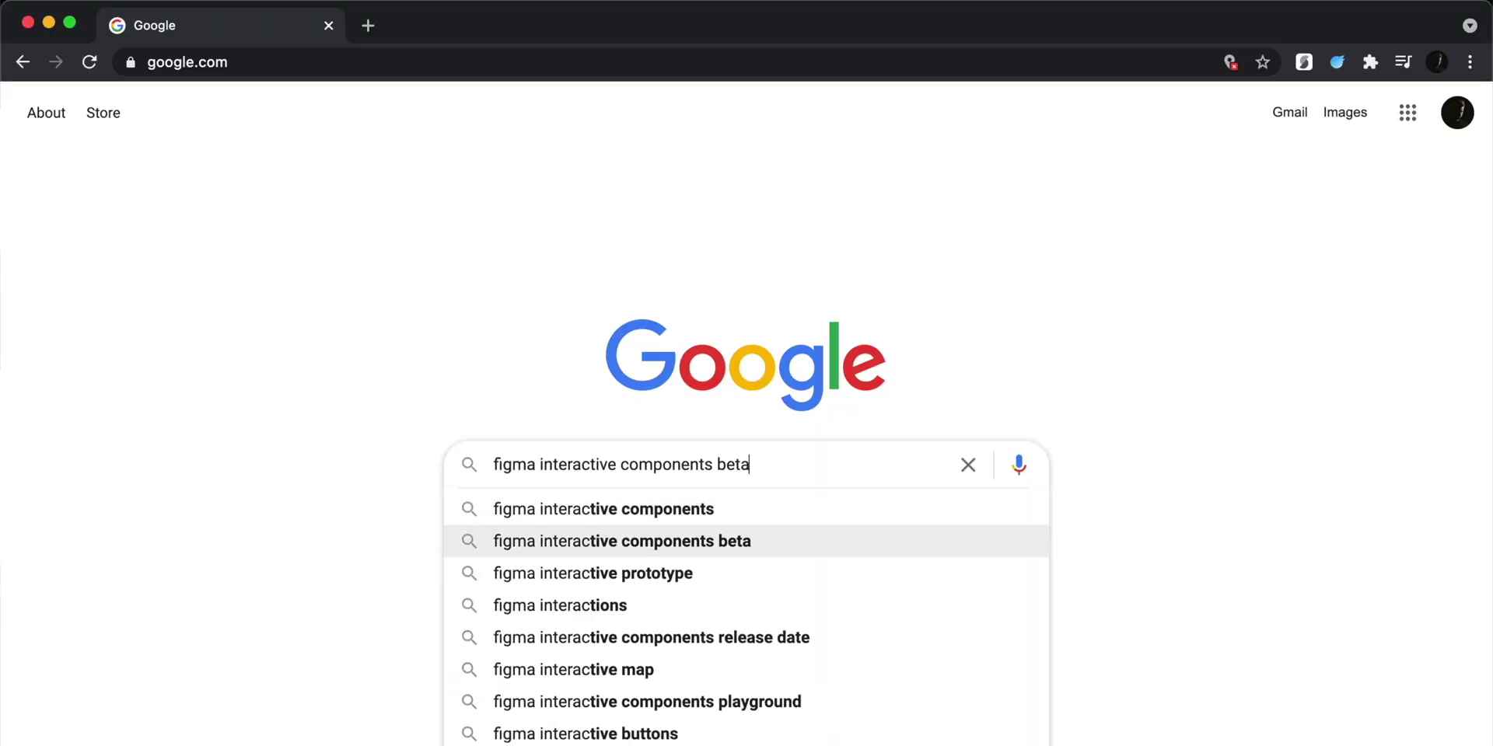
key("Return")
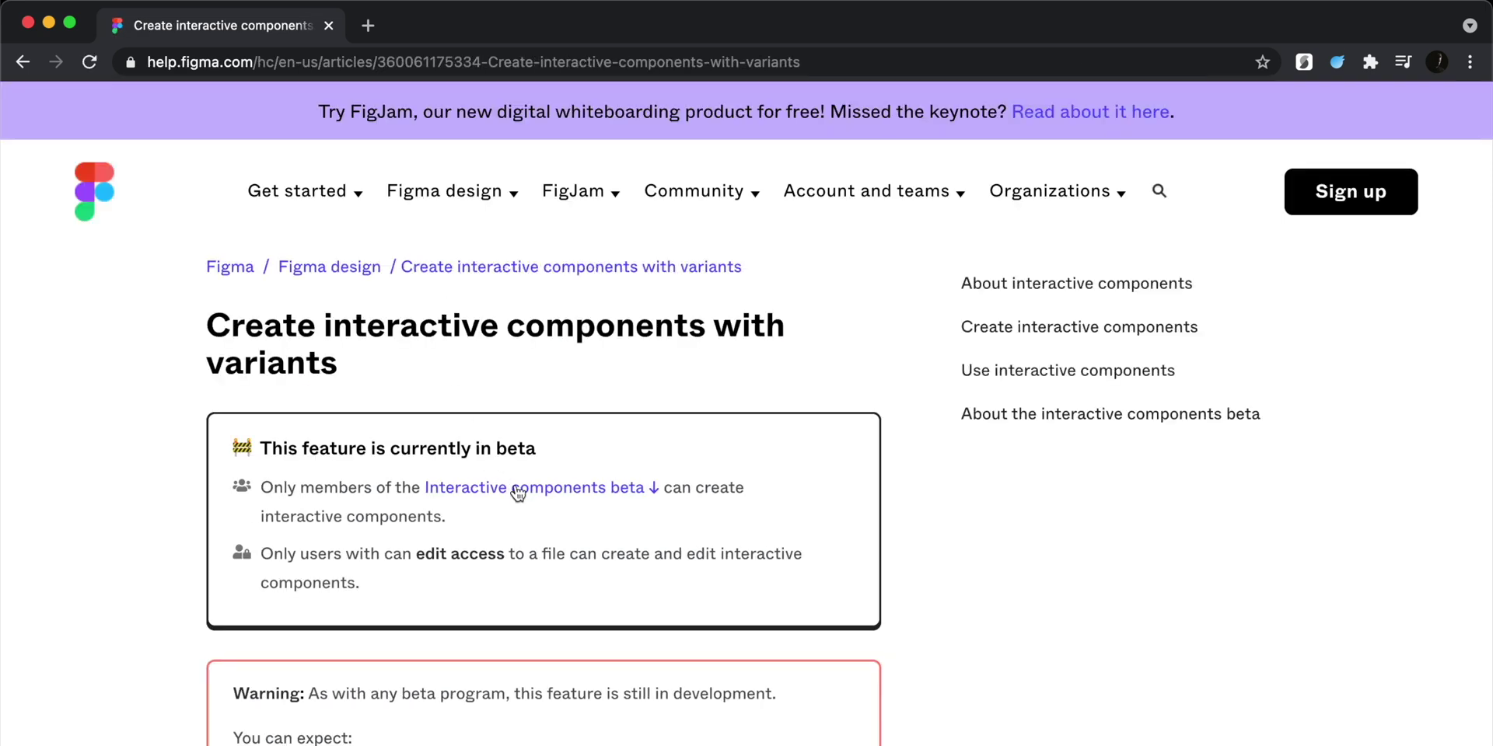
left_click(516, 488)
left_click(520, 373)
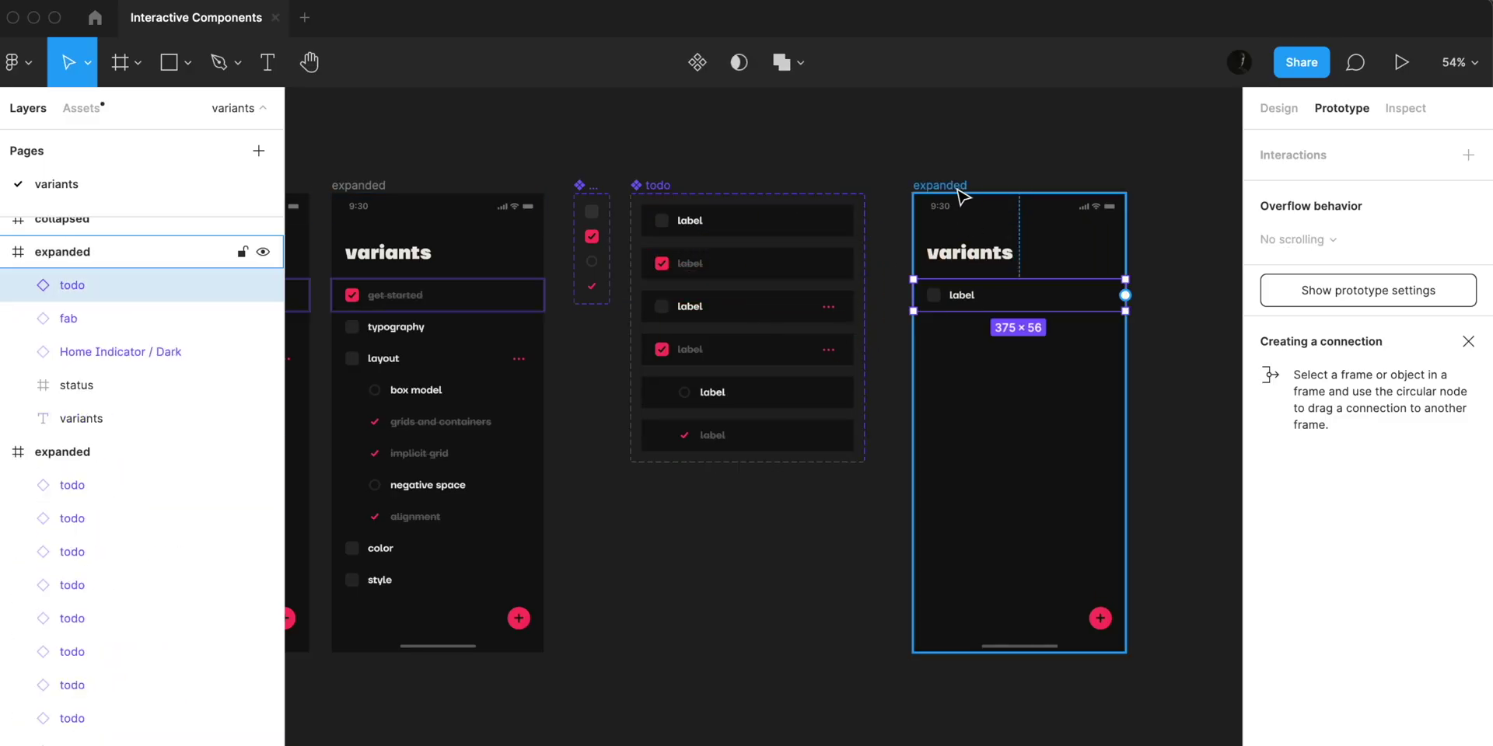
Fill the expanded frame with a list of todo items by duplicating the todo instance downward at even spacing.
left_click(958, 188)
key("shift+2")
left_click_drag(842, 300, 838, 352)
key("super+d")
key("super+d")
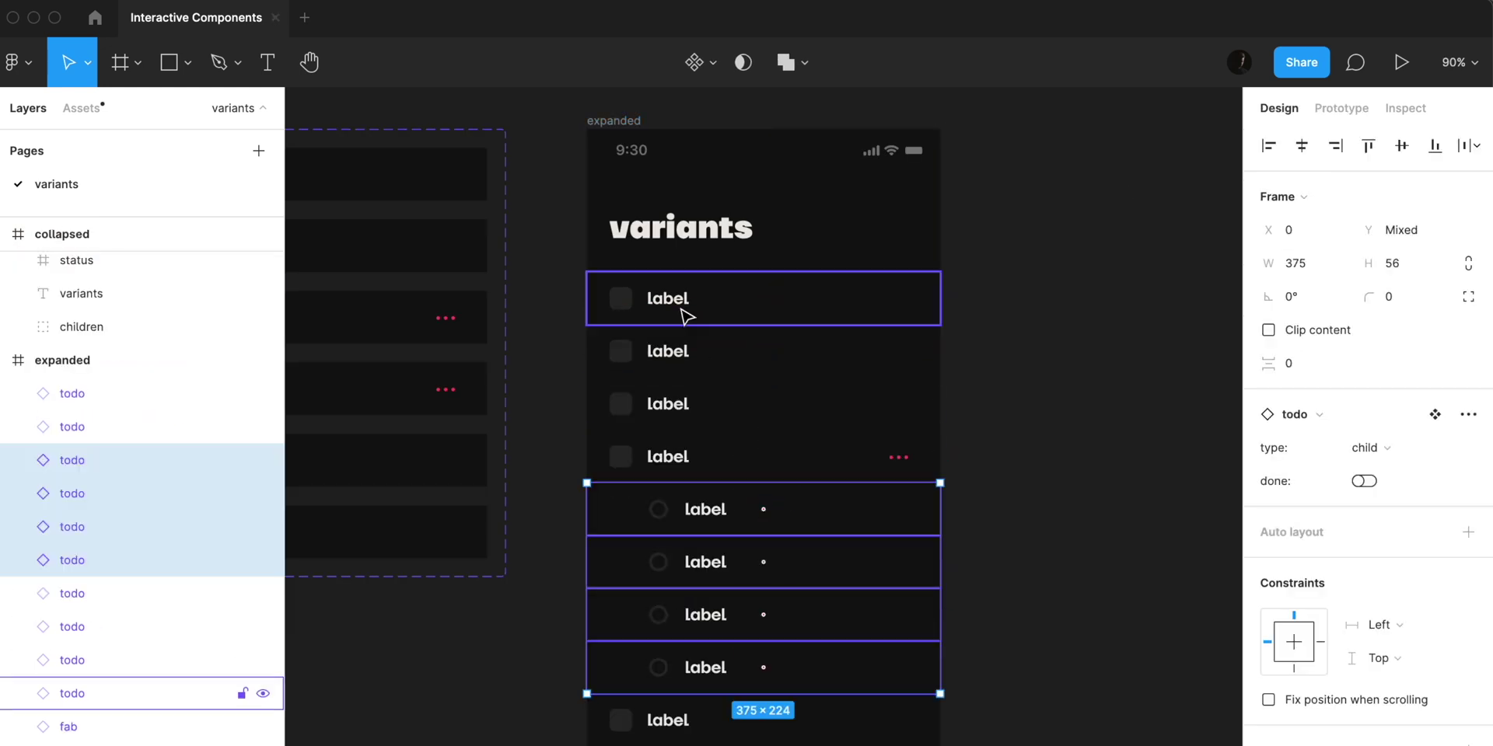
Set the first todo and the second and third child todos in the expanded frame to done.
left_click(723, 298)
double_click(768, 555)
key("super+z")
left_click(762, 562, "shift")
left_click(753, 630, "shift")
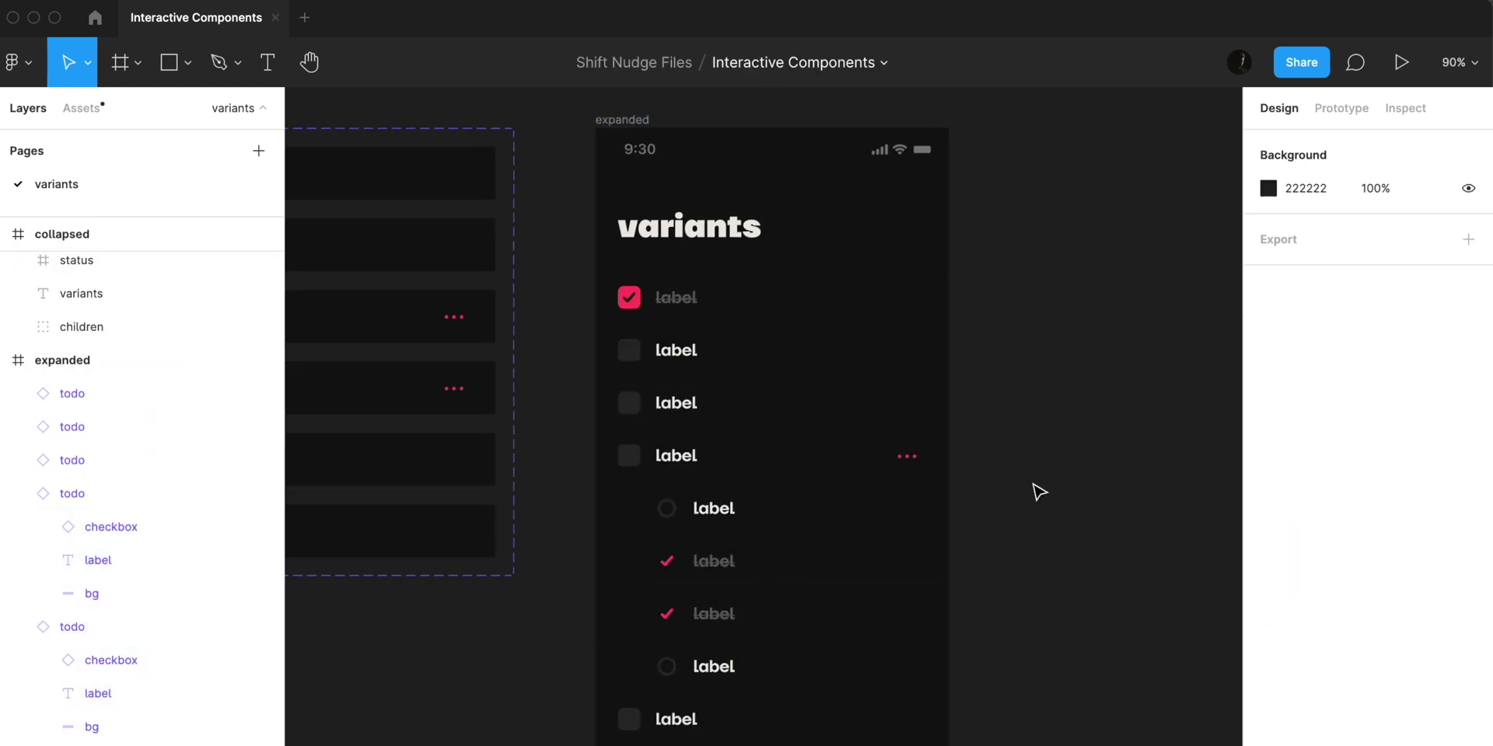
Link the default not-done variant of the todo component to its default done variant with a Smart animate transition.
scroll(1033, 484, "left", 1)
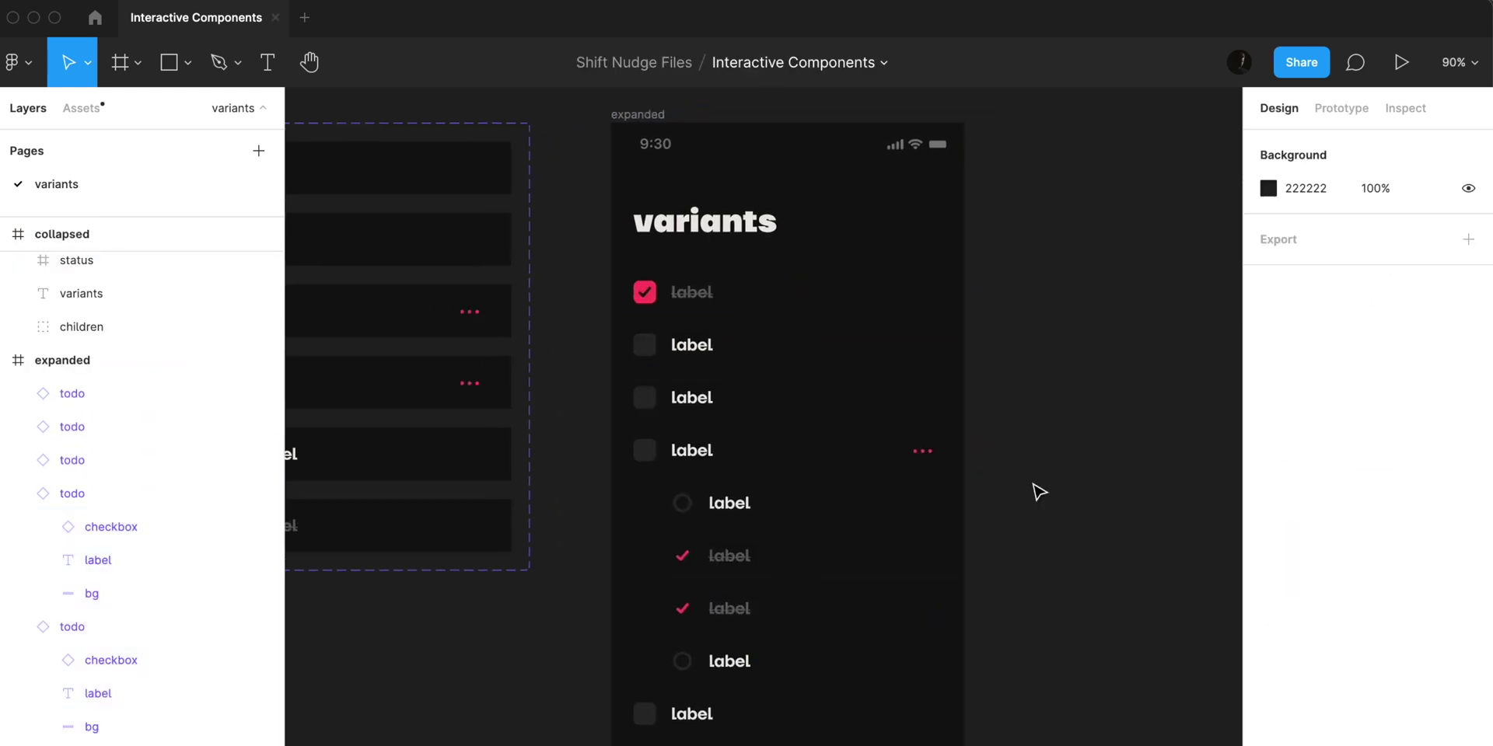
scroll(1033, 483, "down", 2)
scroll(1033, 483, "left", 3)
left_click(496, 184)
key("shift+2")
left_click(1341, 108)
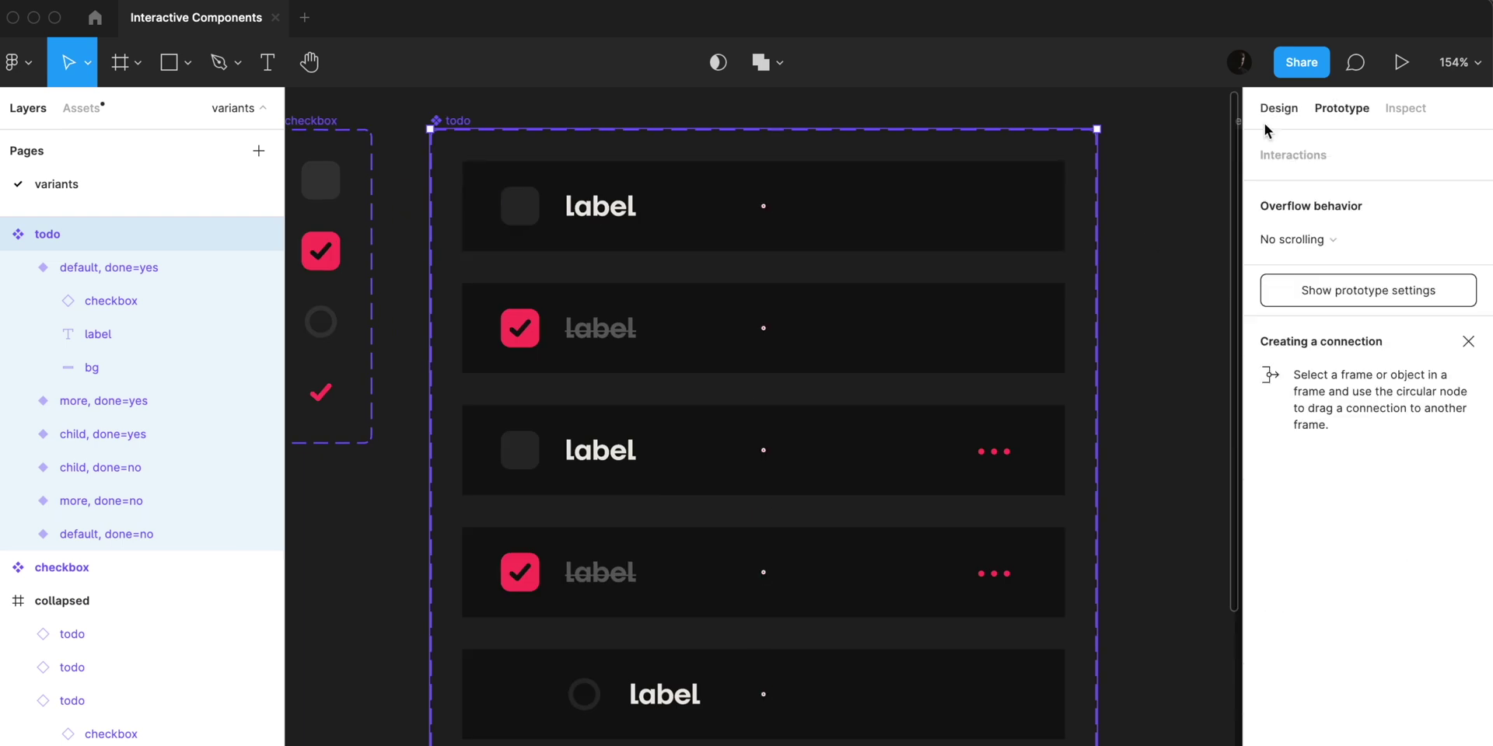
left_click(1034, 214)
left_click_drag(1066, 207, 808, 241)
left_click(1085, 427)
left_click(1076, 473)
Link the default done variant back to the default not-done one, and the more not-done variant to its done counterpart.
scroll(716, 360, "right", 3)
left_click(718, 358)
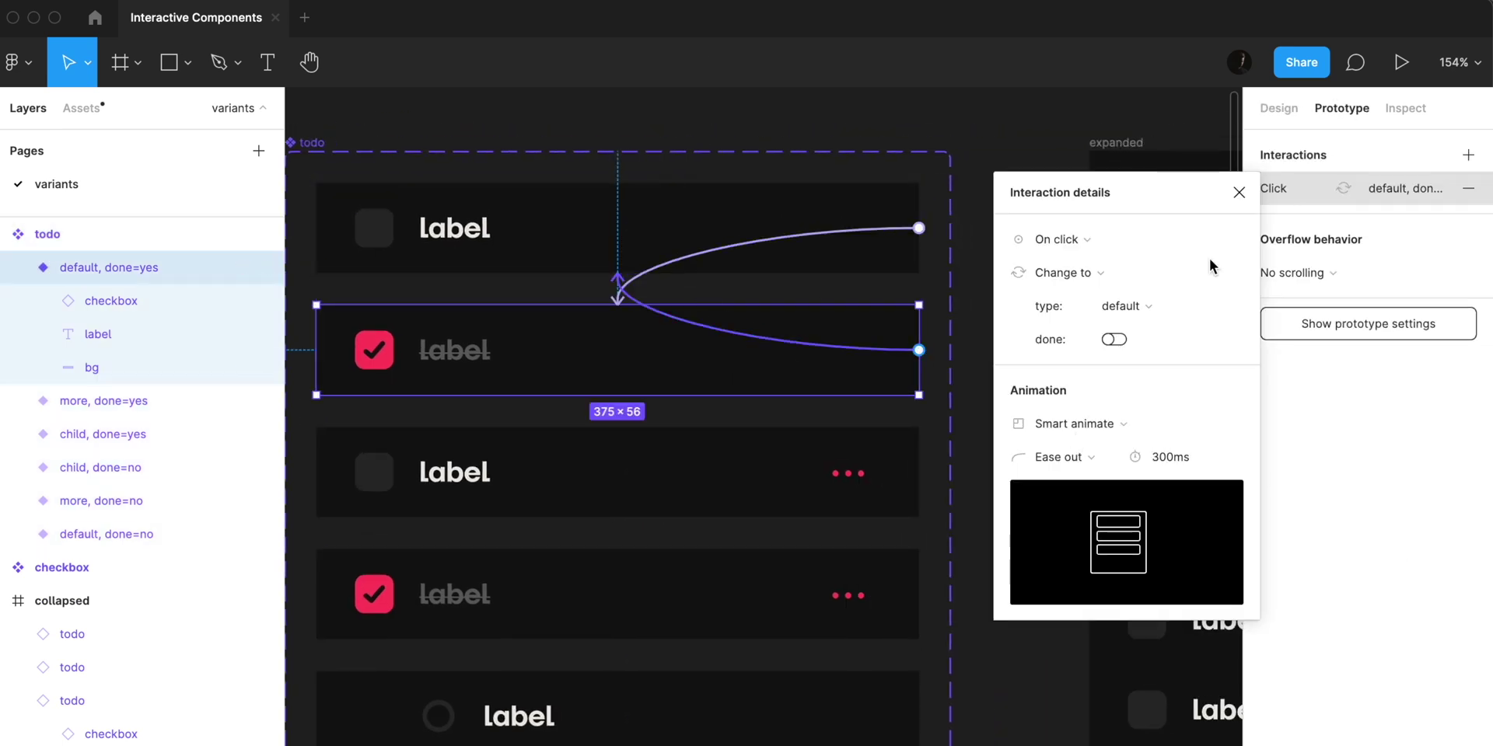
left_click(871, 473)
left_click_drag(918, 473, 856, 579)
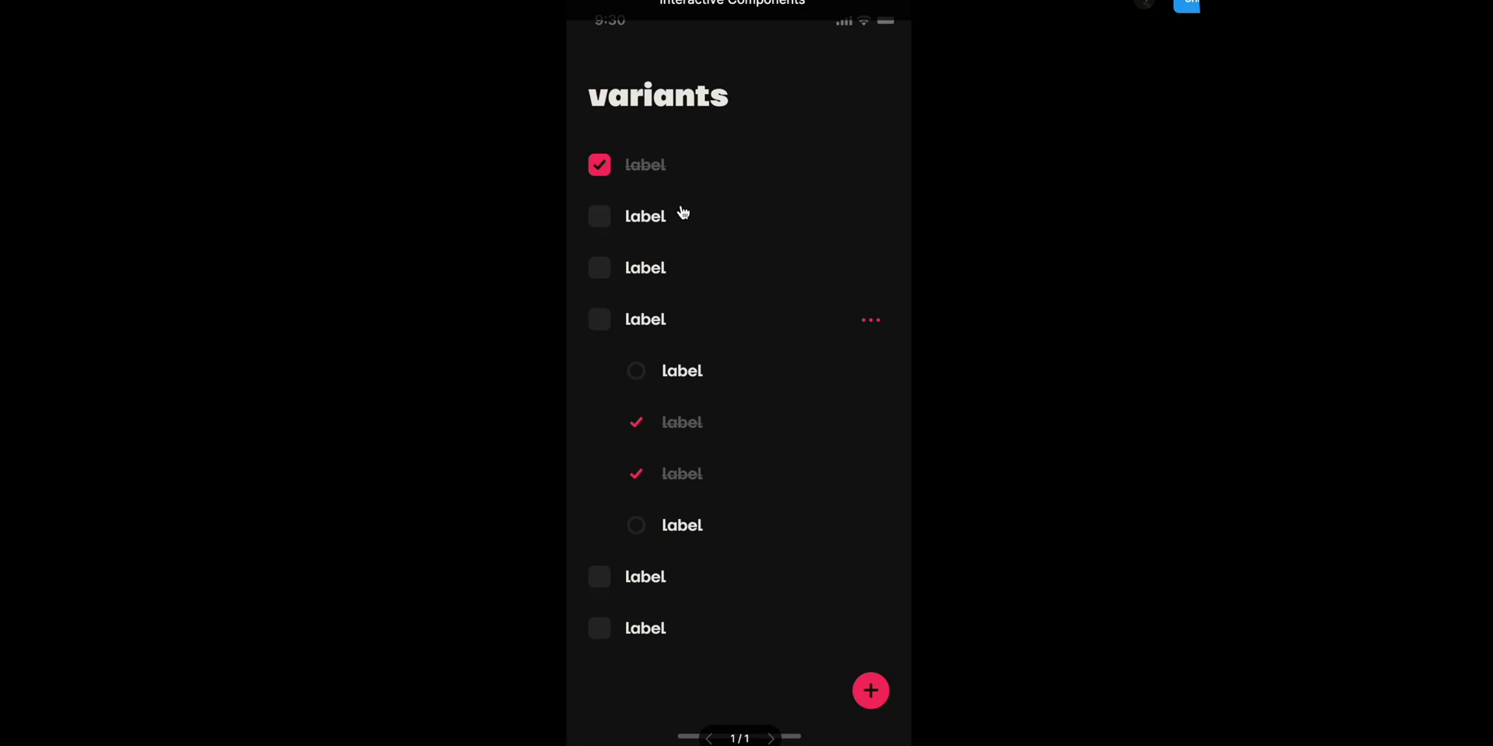
Test the interactive todos in the prototype preview by toggling the second through tenth items, including the child items.
left_click(681, 213)
left_click(670, 264)
left_click(673, 317)
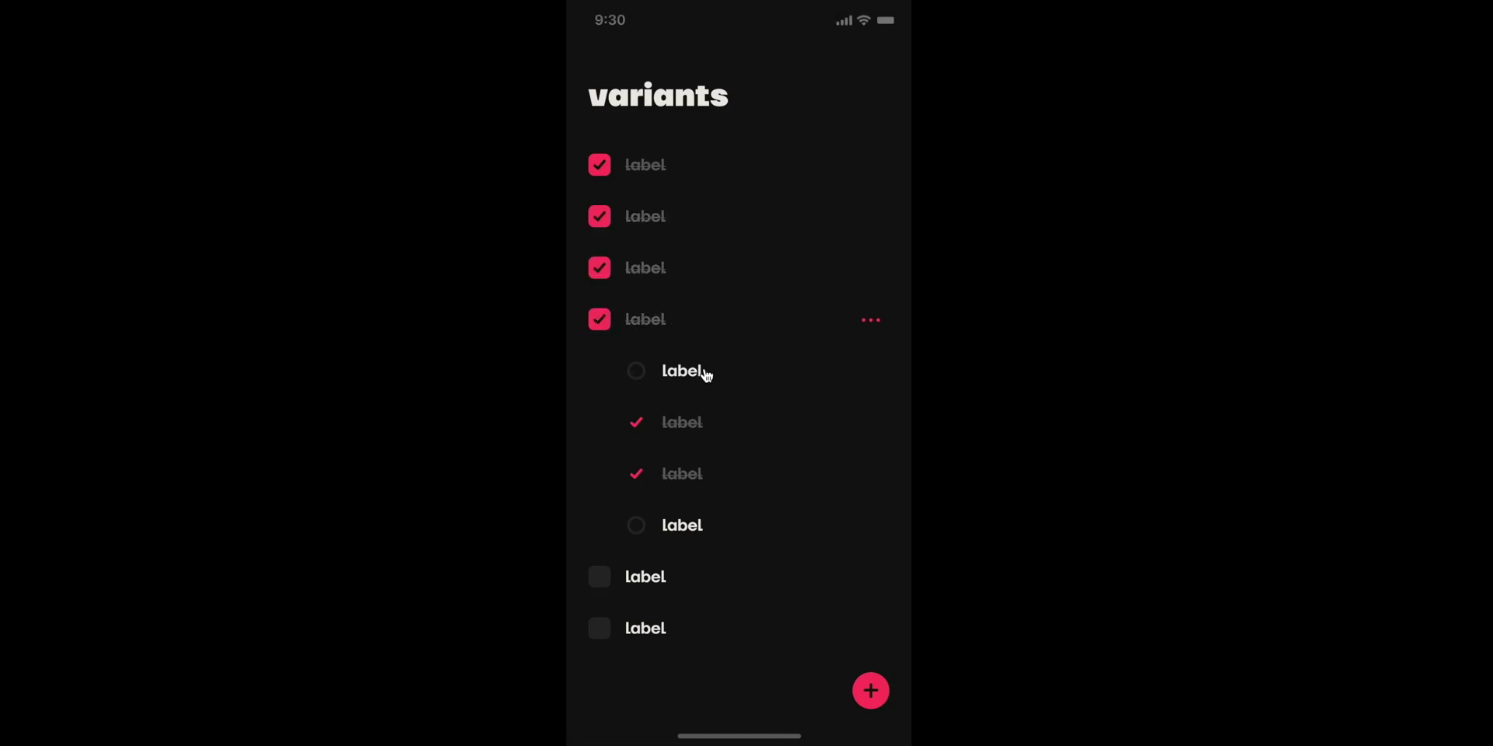
left_click(704, 371)
left_click(703, 422)
left_click(701, 472)
left_click(693, 524)
left_click(670, 575)
left_click(673, 626)
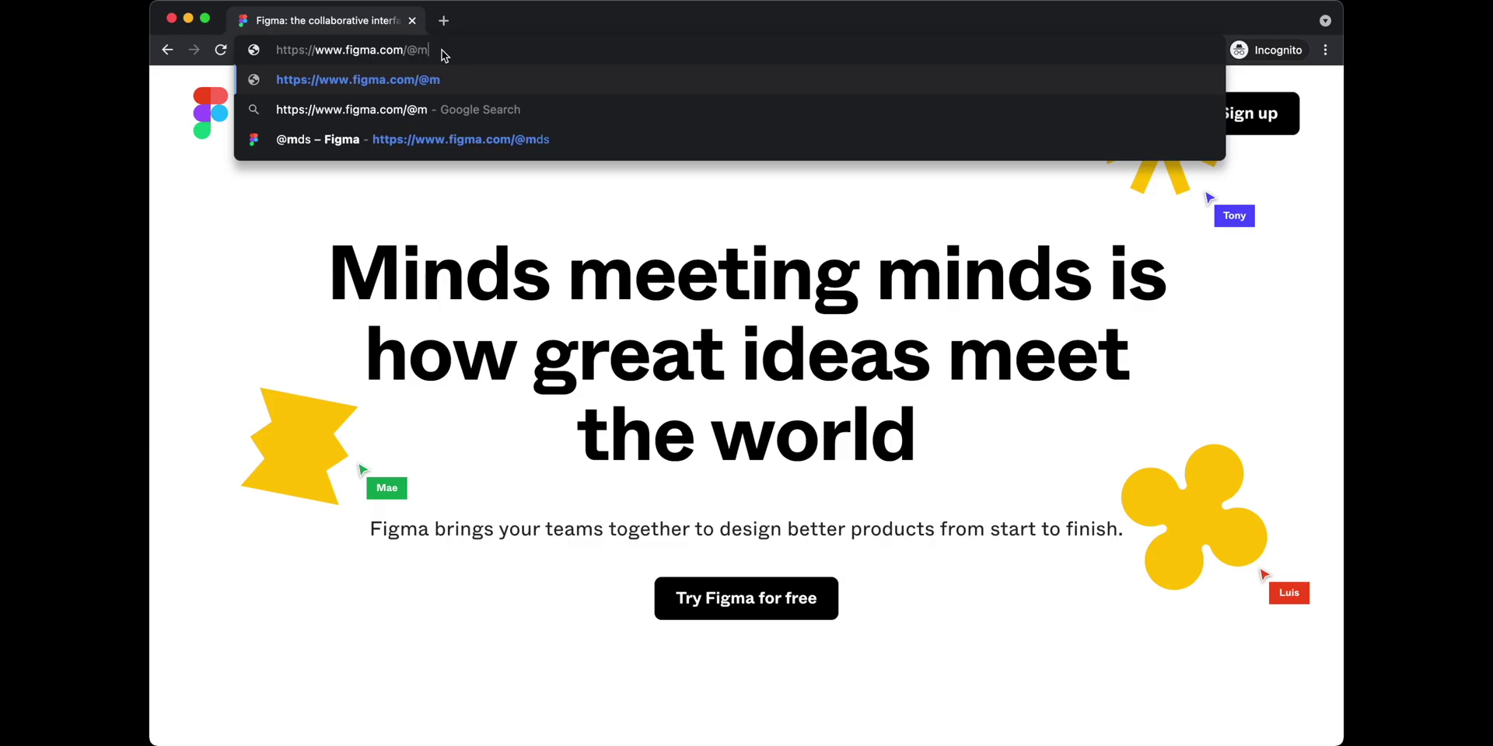
type("ds")
key("Return")
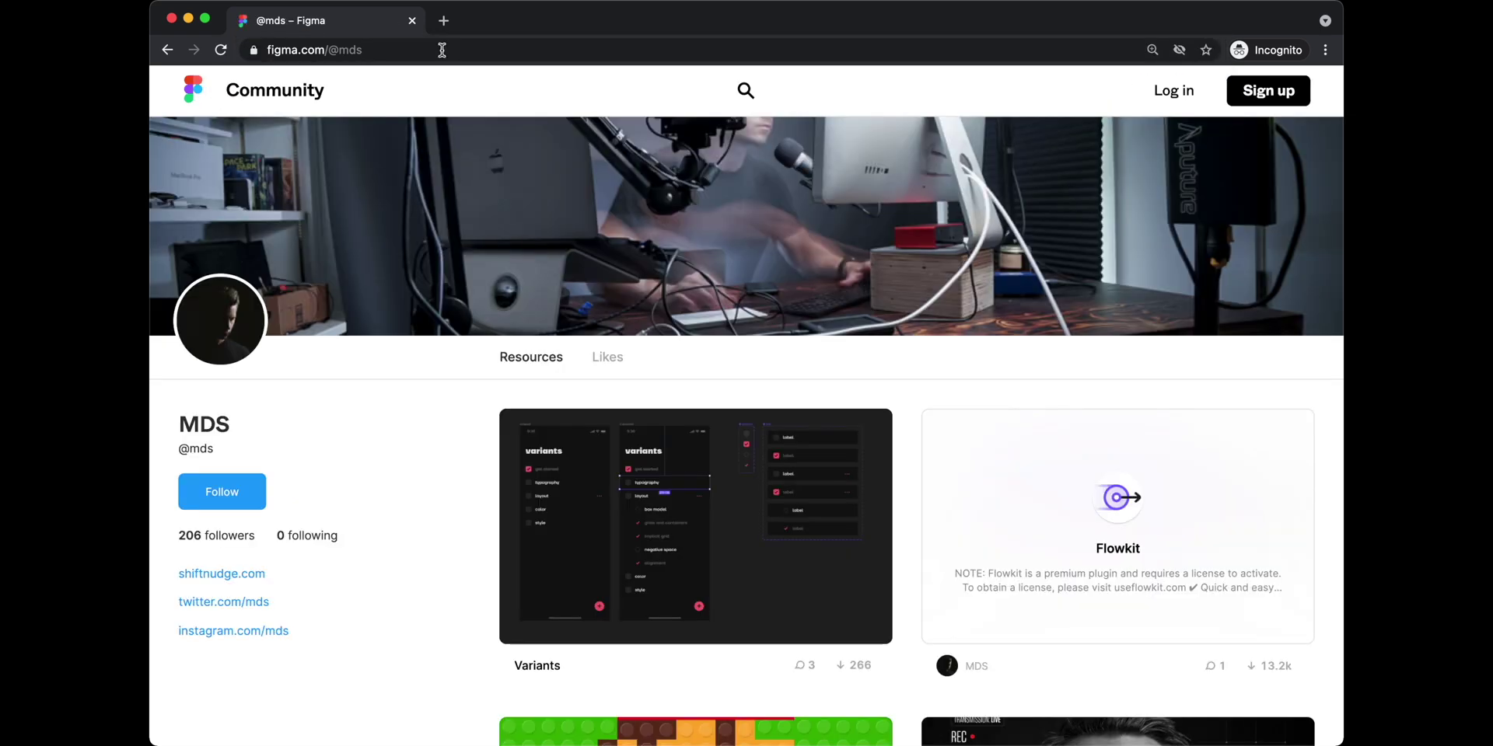
left_click(659, 502)
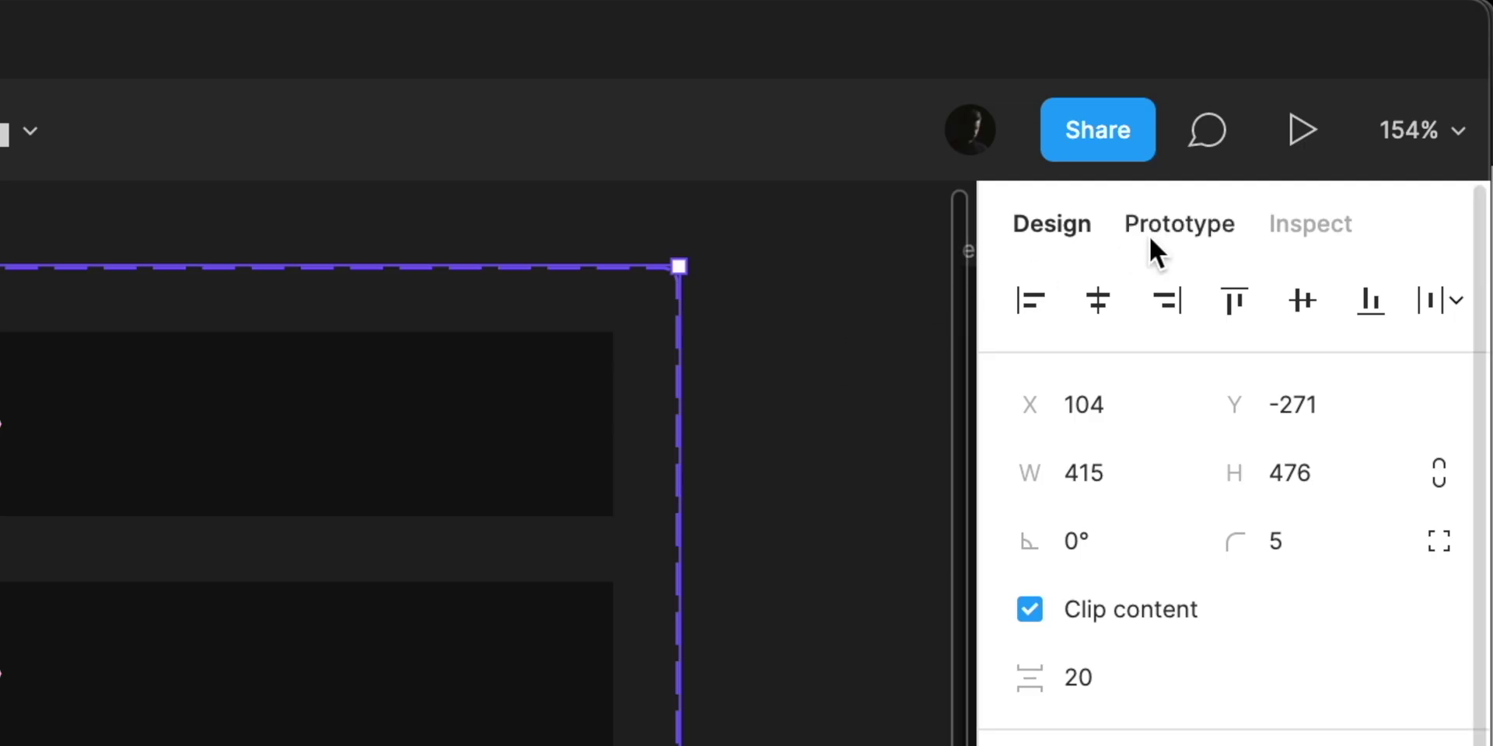
Create a Change to interaction from the default not-done todo variant to the default done one, using Smart animate.
left_click(1341, 110)
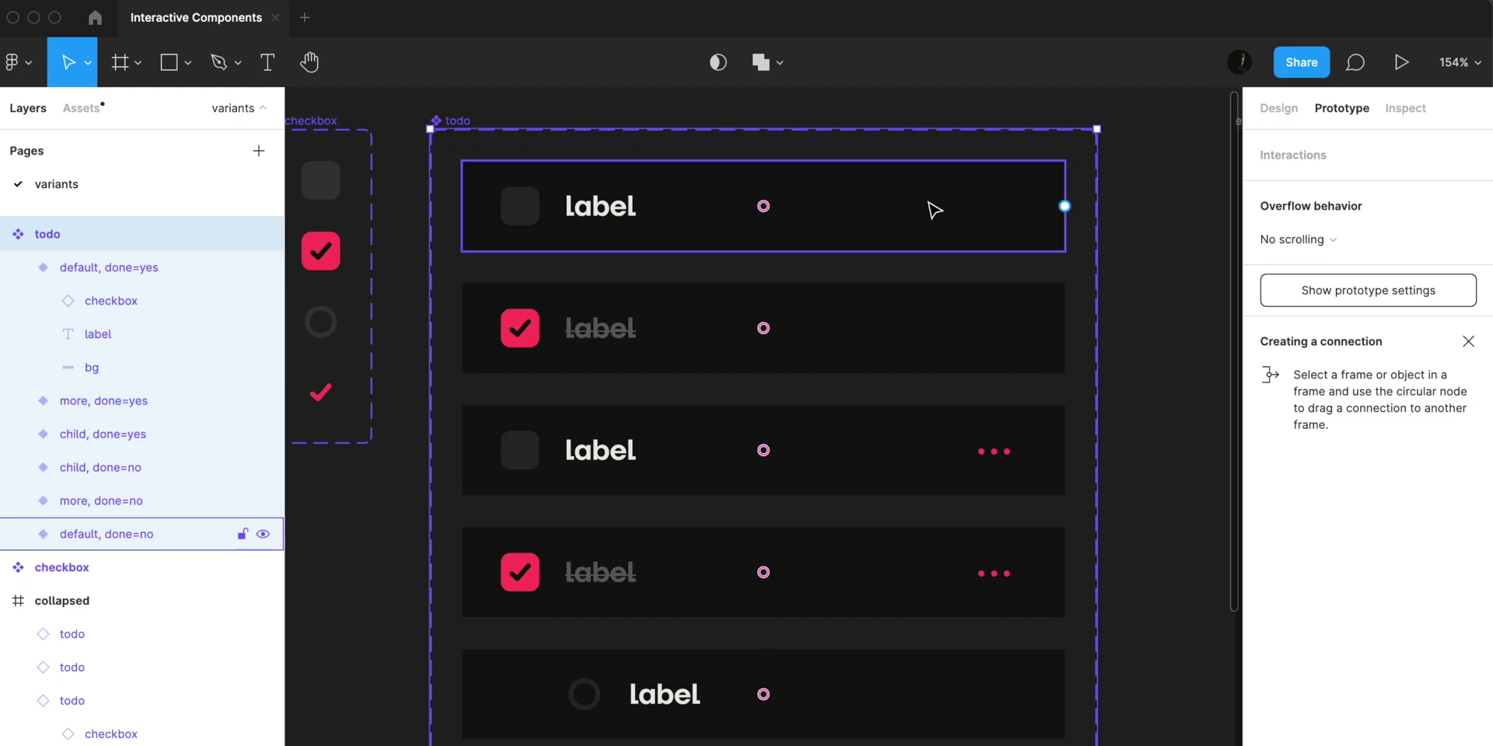
left_click(935, 210)
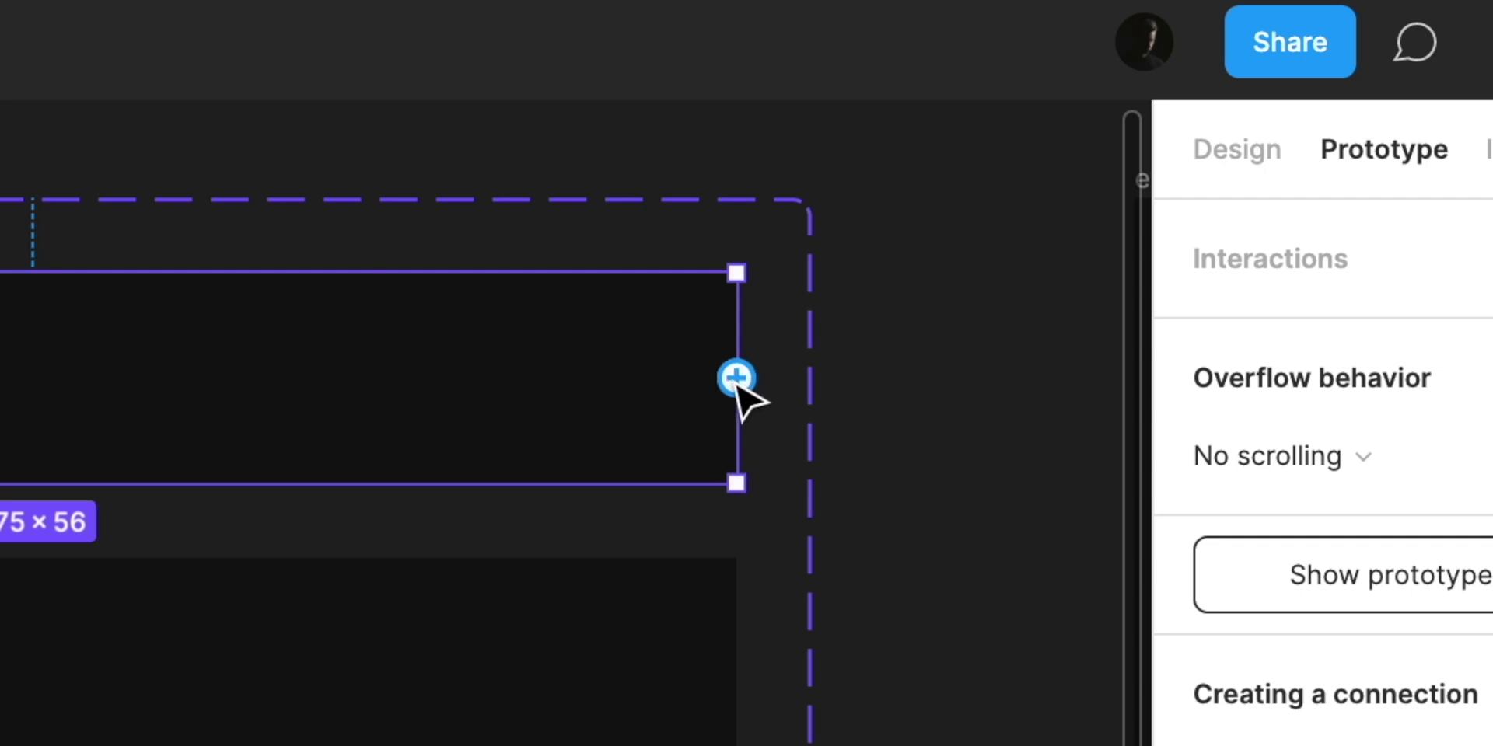
left_click_drag(736, 379, 350, 643)
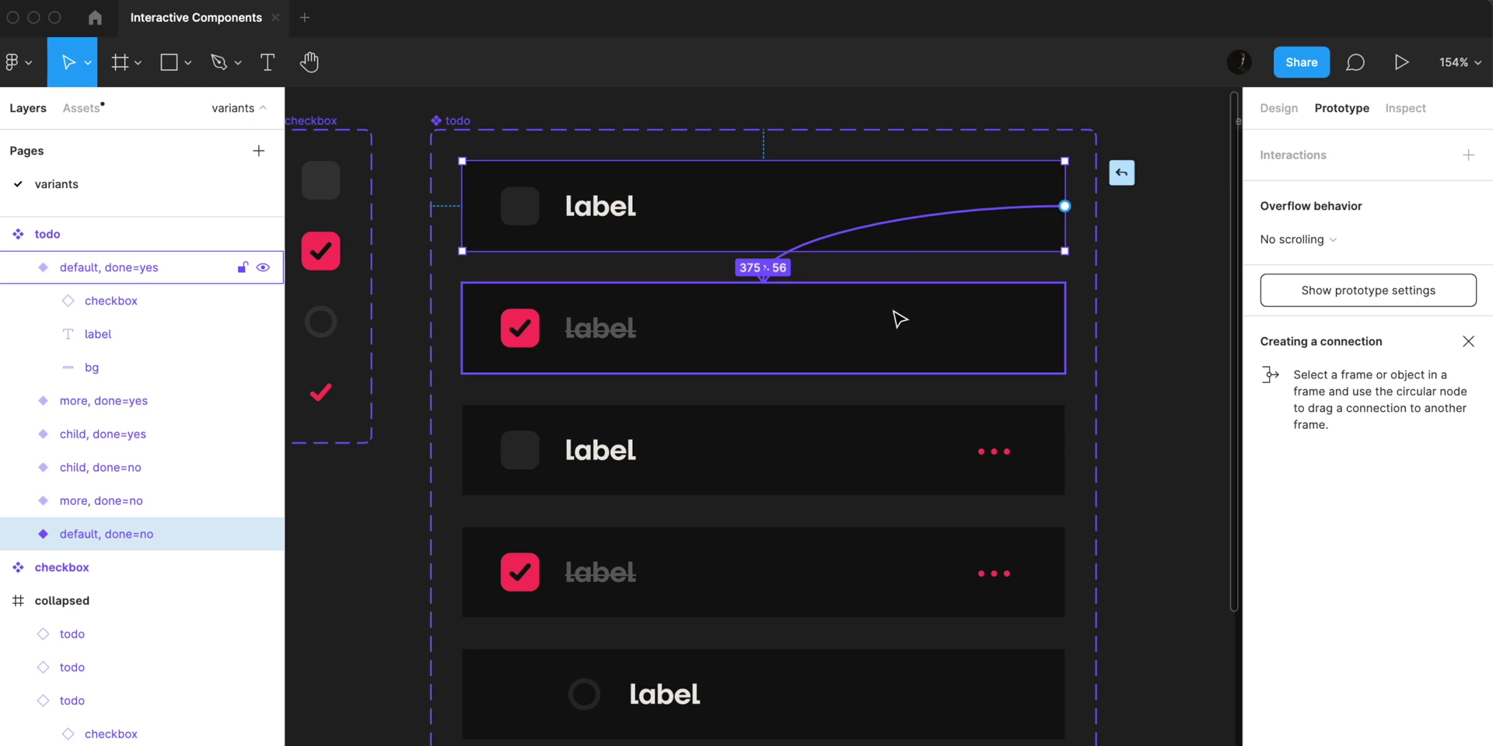
left_click_drag(900, 319, 899, 319)
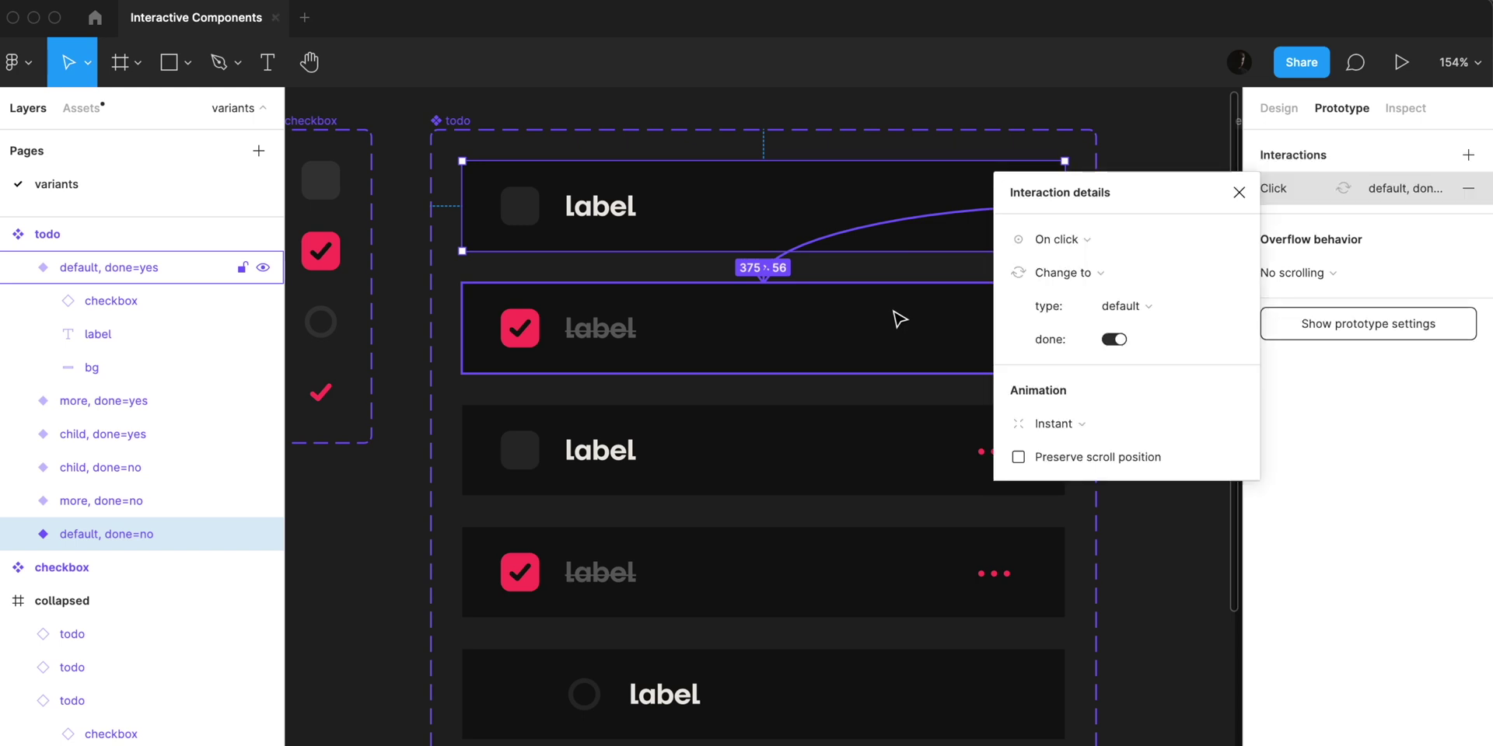
left_click(1085, 425)
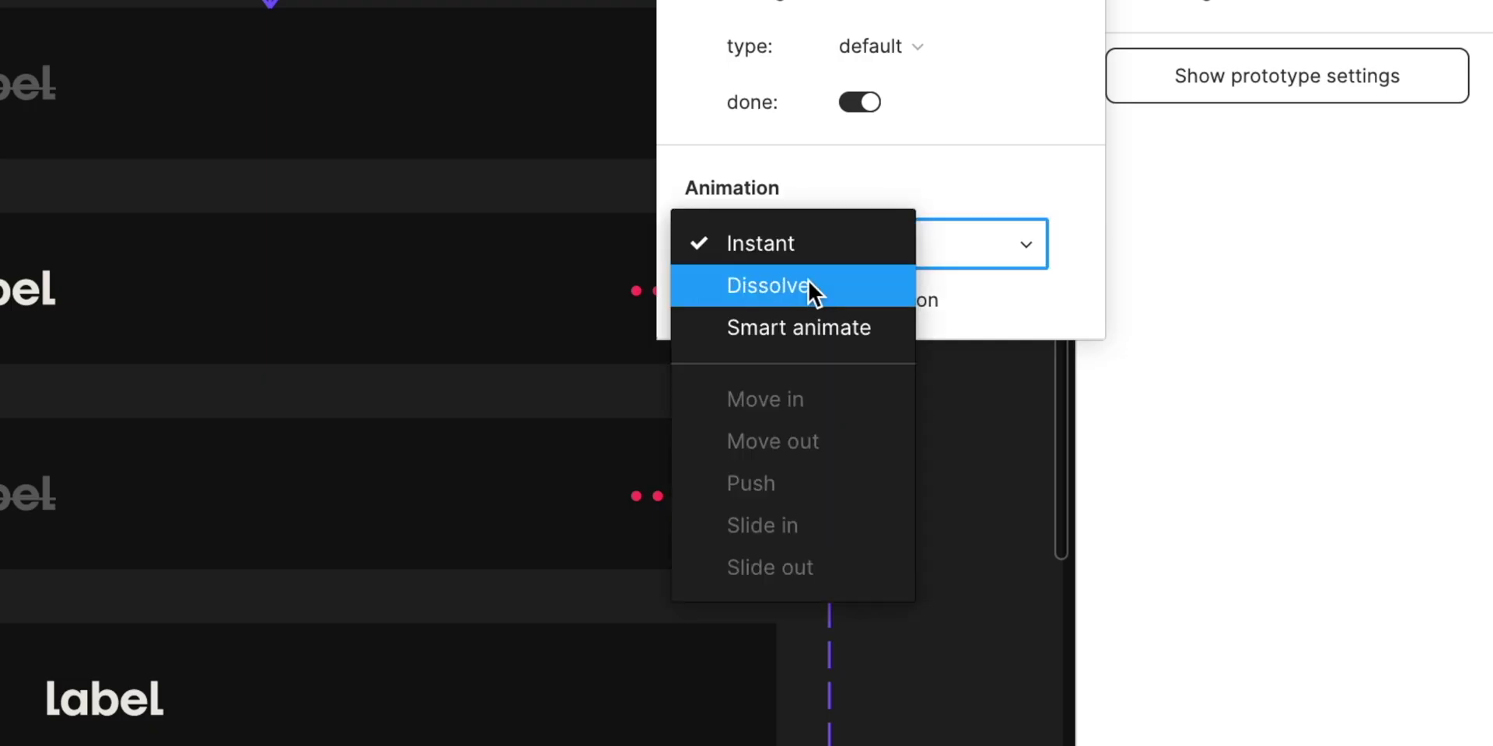
left_click(799, 325)
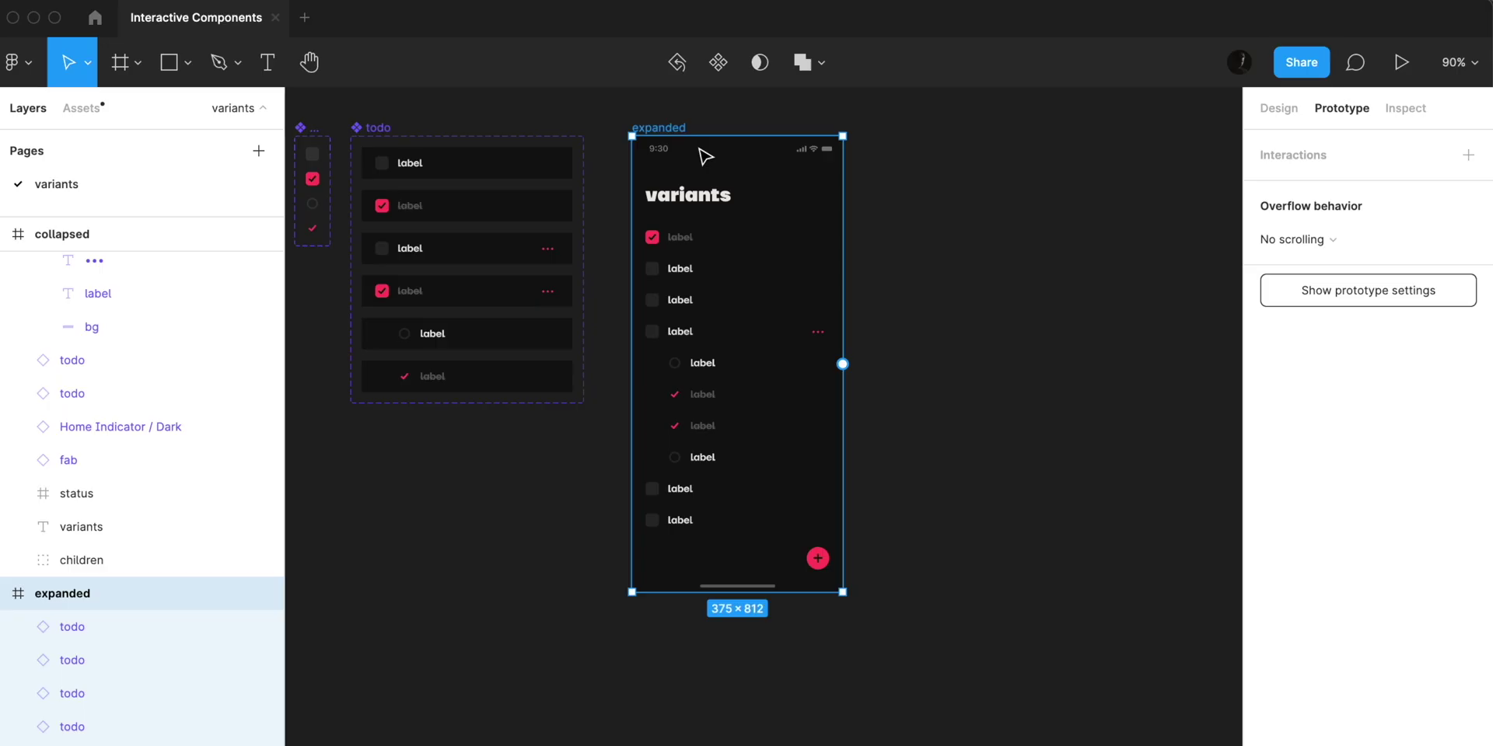
Move the prototype's flow starting point from the collapsed frame to the expanded frame beside the todo component.
scroll(698, 147, "left", 3)
scroll(698, 147, "up", 2)
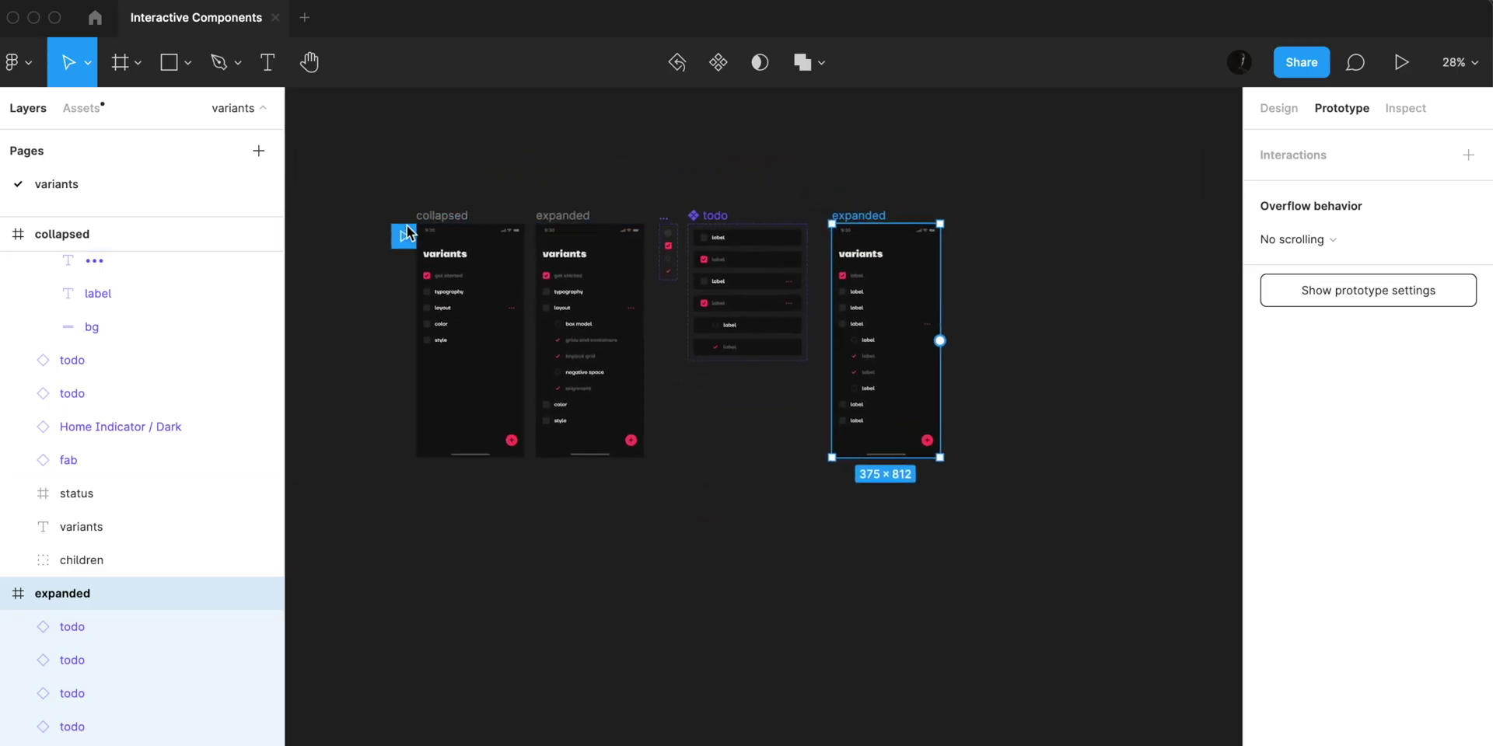
left_click_drag(403, 237, 850, 232)
key("shift+2")
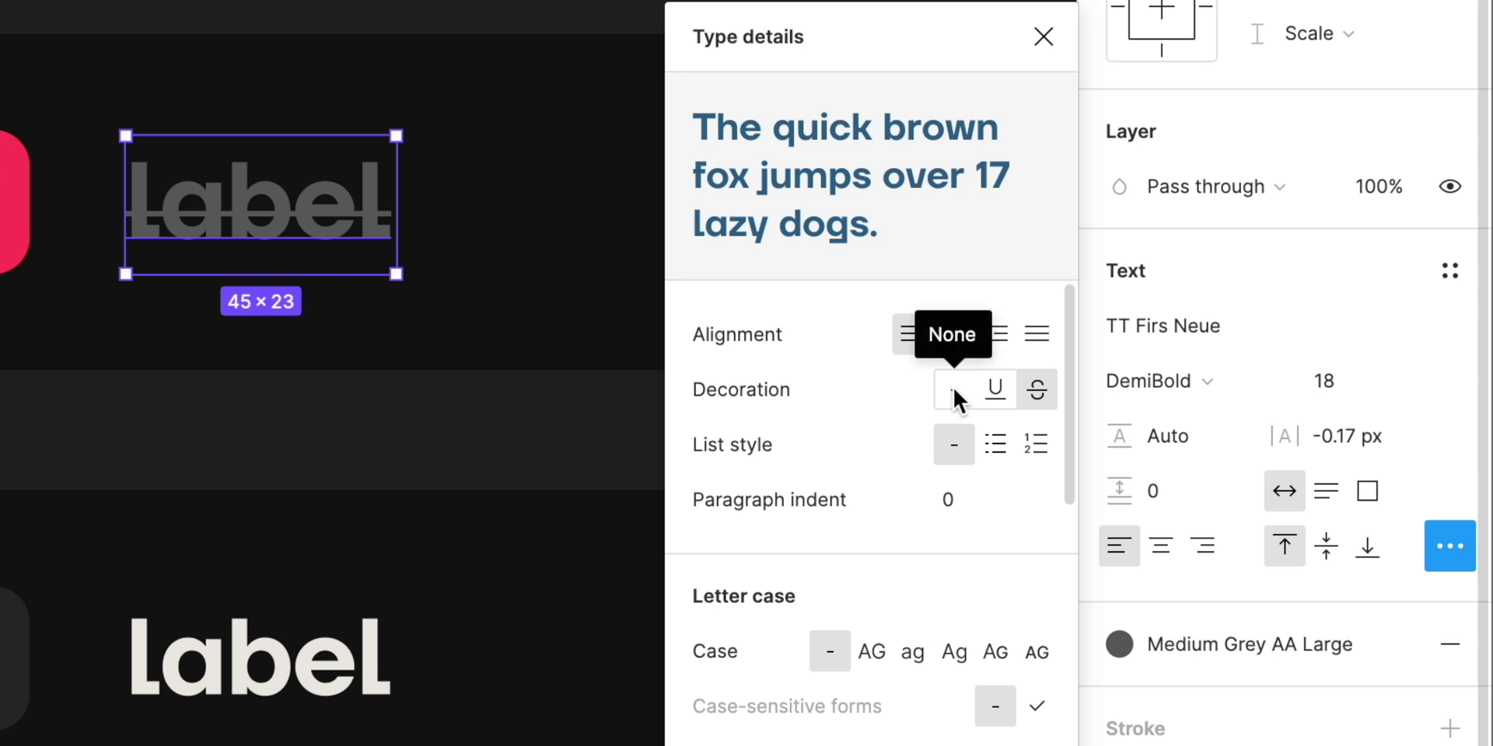
Remove the done label's strikethrough decoration and draw a rectangle of about 2 × 1 over the start of its first letter.
left_click(953, 384)
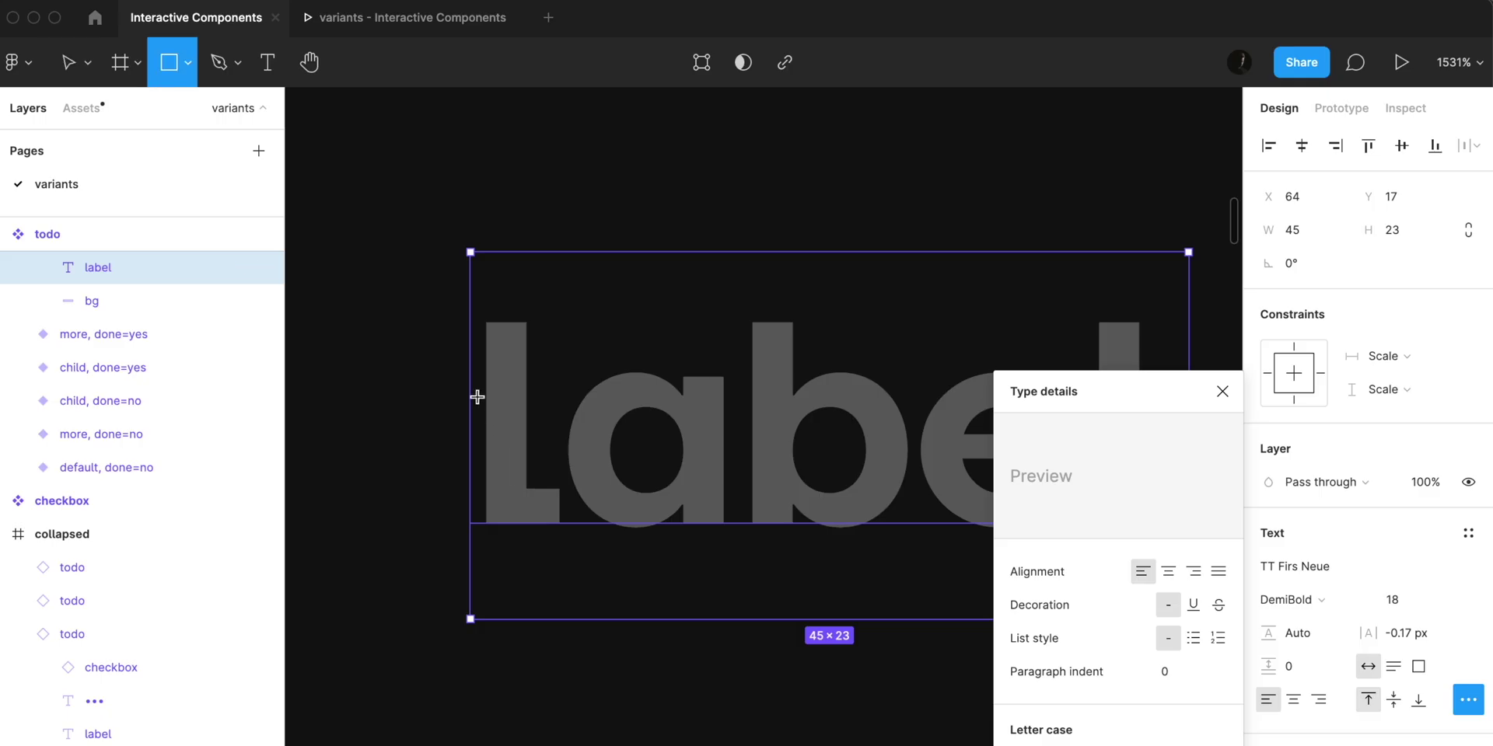
left_click_drag(477, 397, 502, 428)
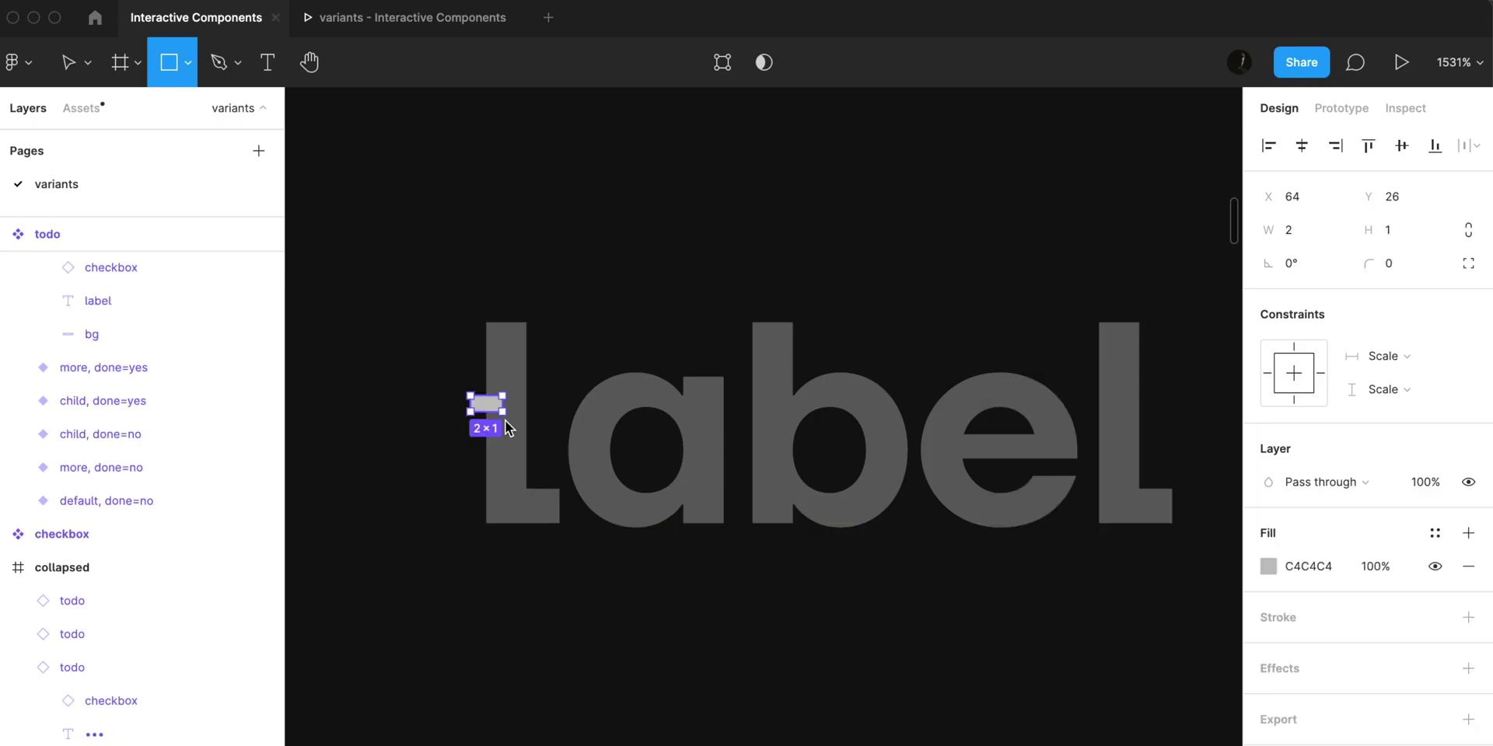
Fill the small rectangle with the grey sampled from the label text and rename it strikethrough.
key("i")
left_click(517, 357)
key("super+r")
type("strike")
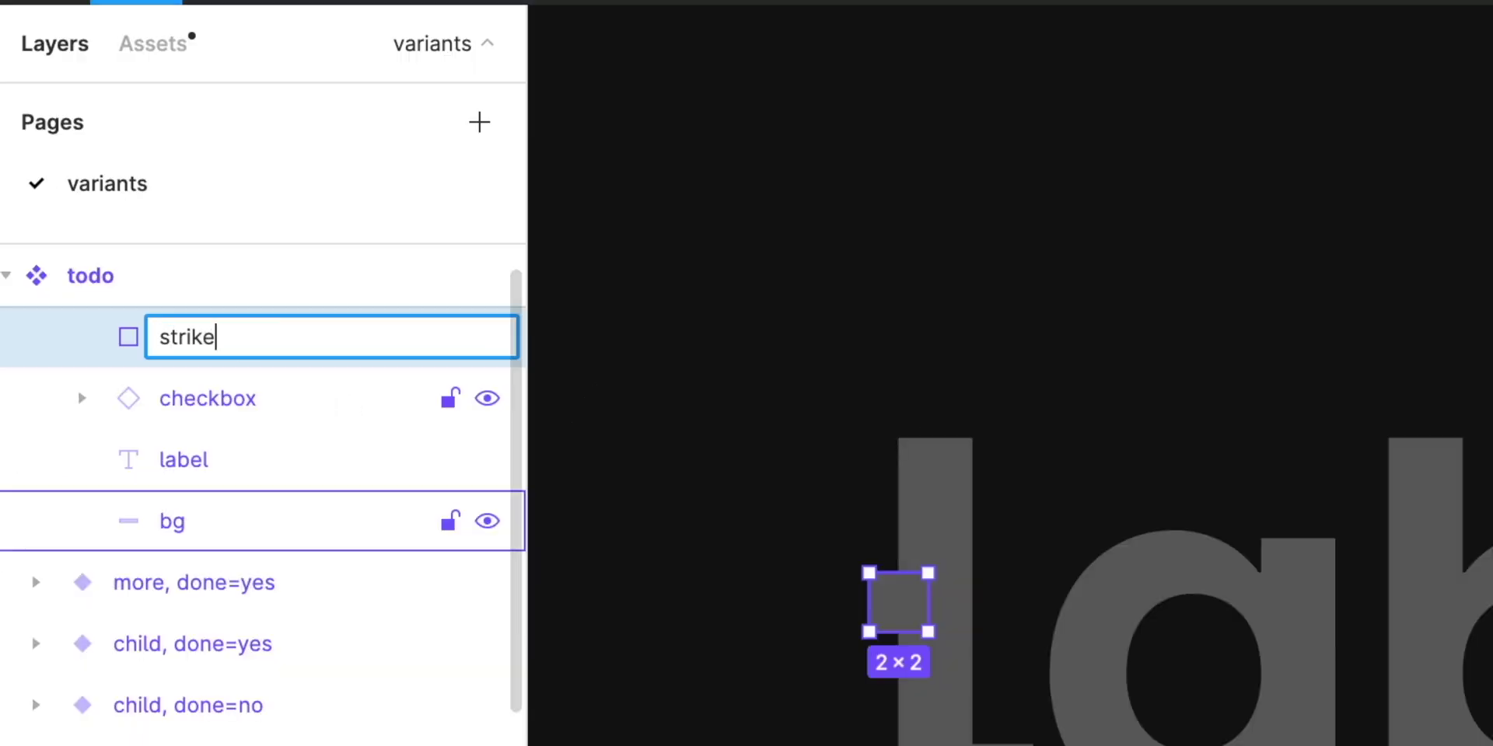
type("th")
type("rough")
key("Return")
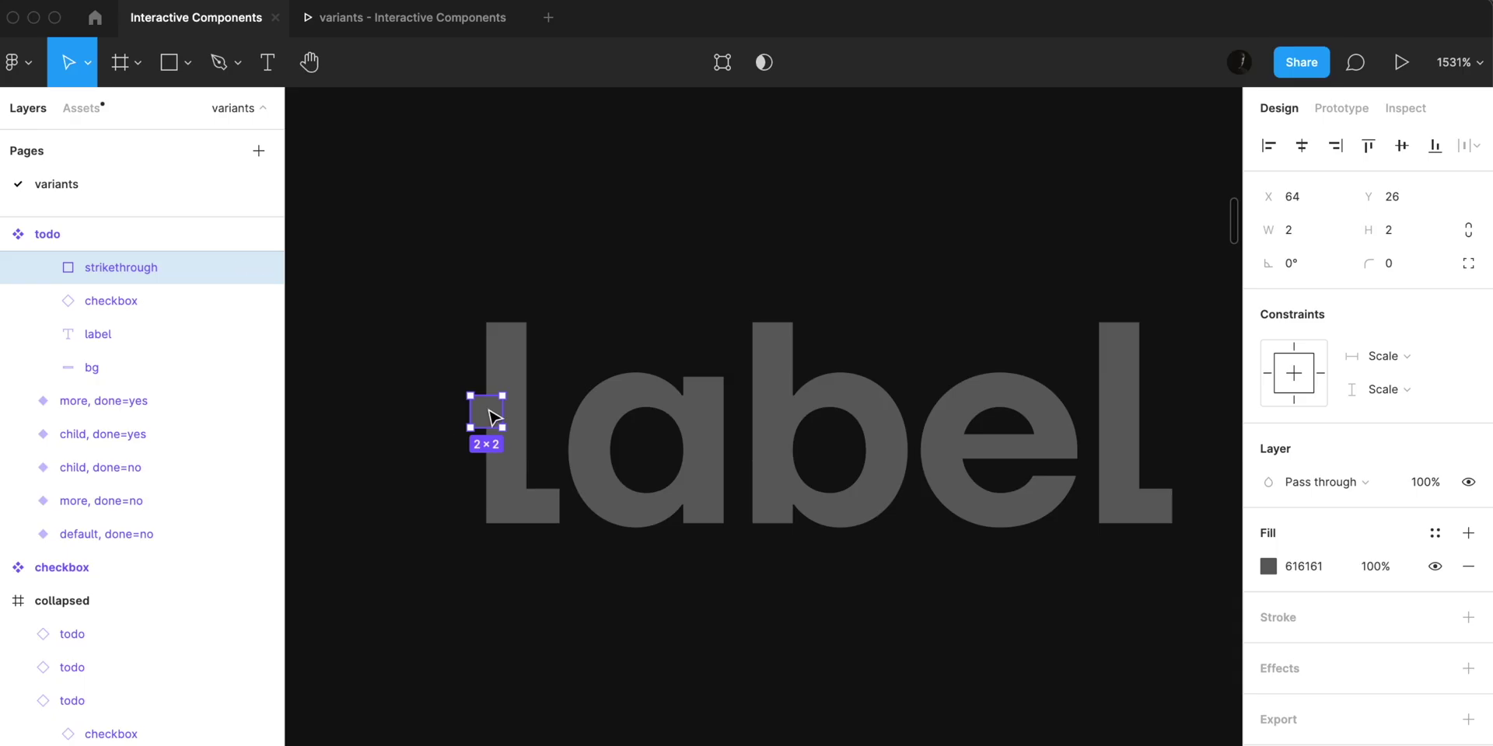
Place the strikethrough bar at Y 28 and widen it to 45 so it spans the full label.
left_click_drag(489, 416, 1149, 465)
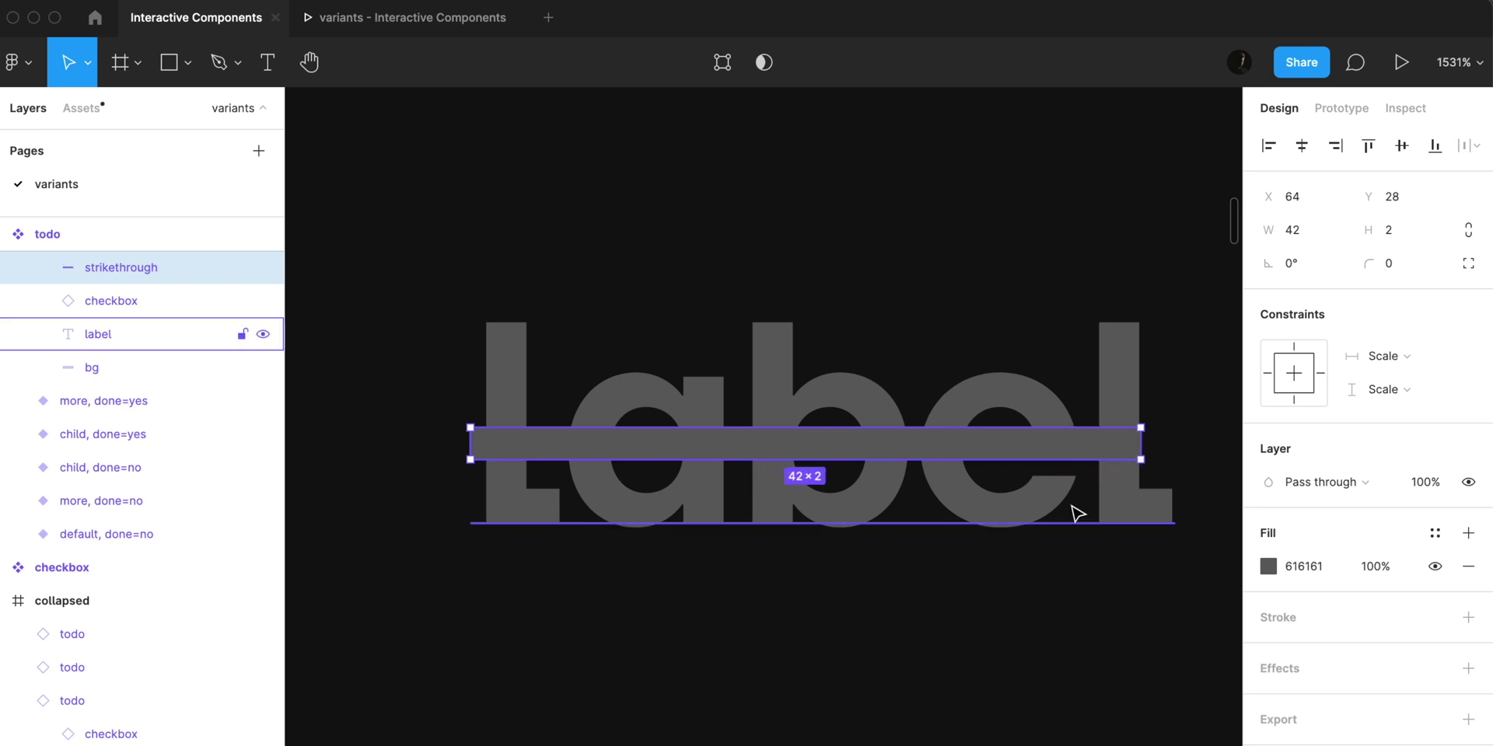
key("alt")
key("super+Right")
key("super+Right")
key("super+Right")
key("alt")
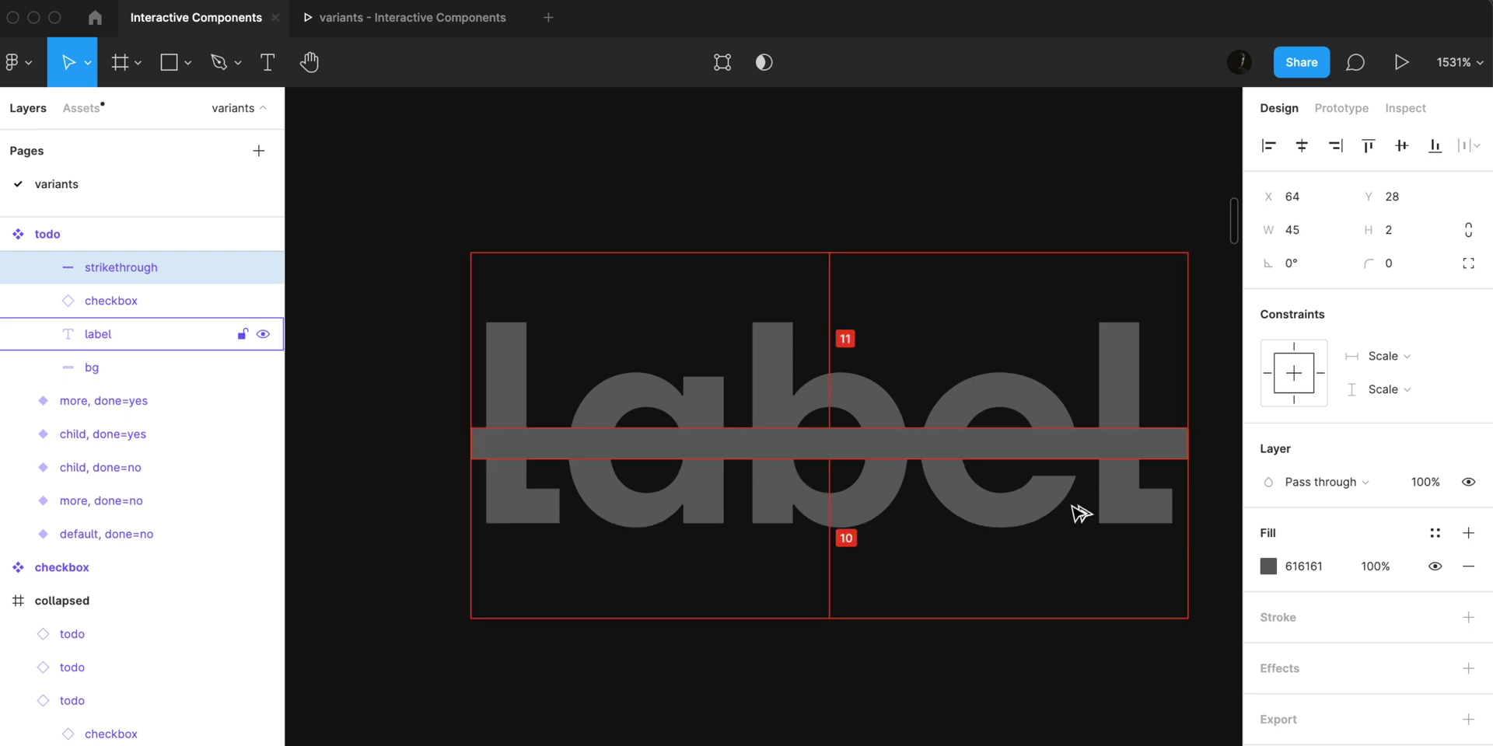
Reorder the strikethrough layer so it sits below the checkbox and directly above the label text.
scroll(1040, 457, "down", 5)
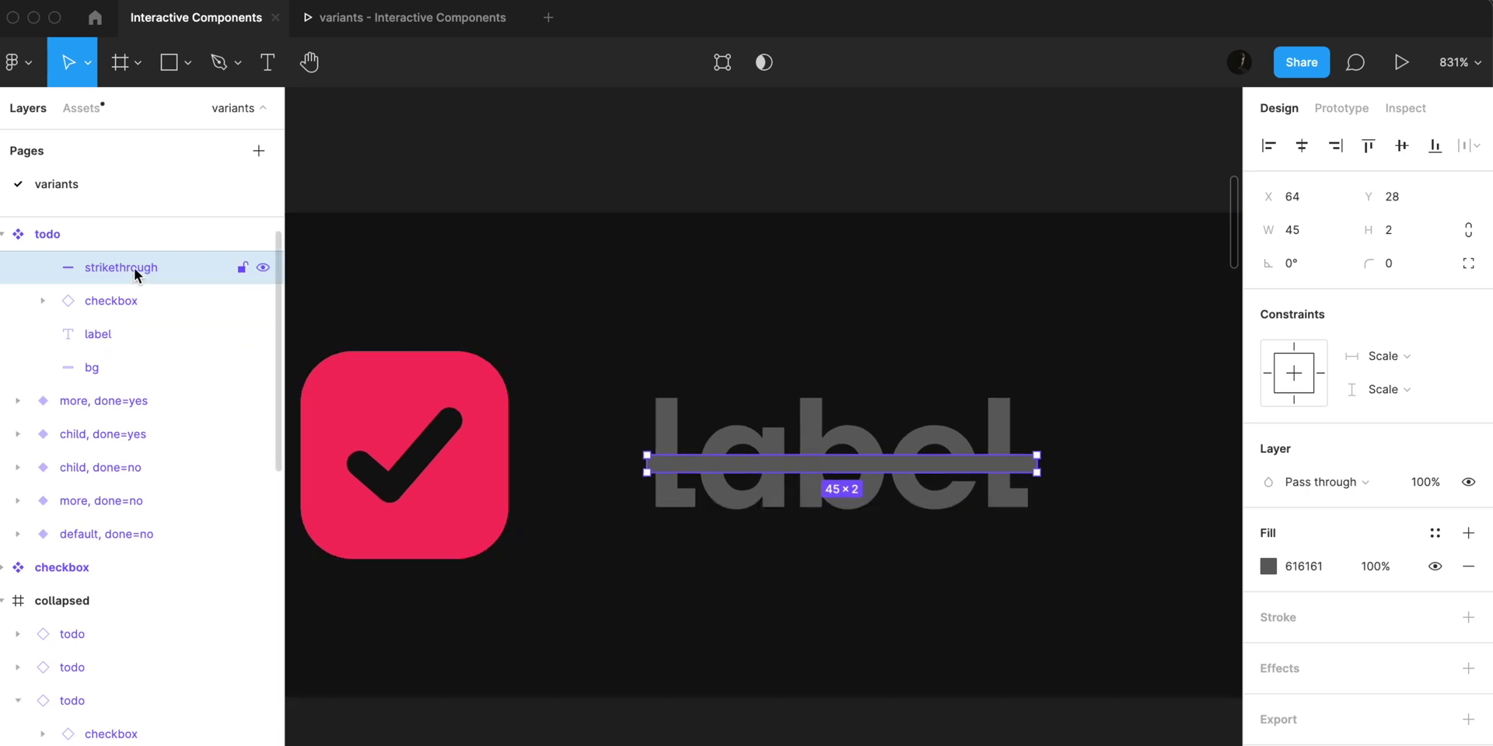
left_click_drag(133, 273, 134, 315)
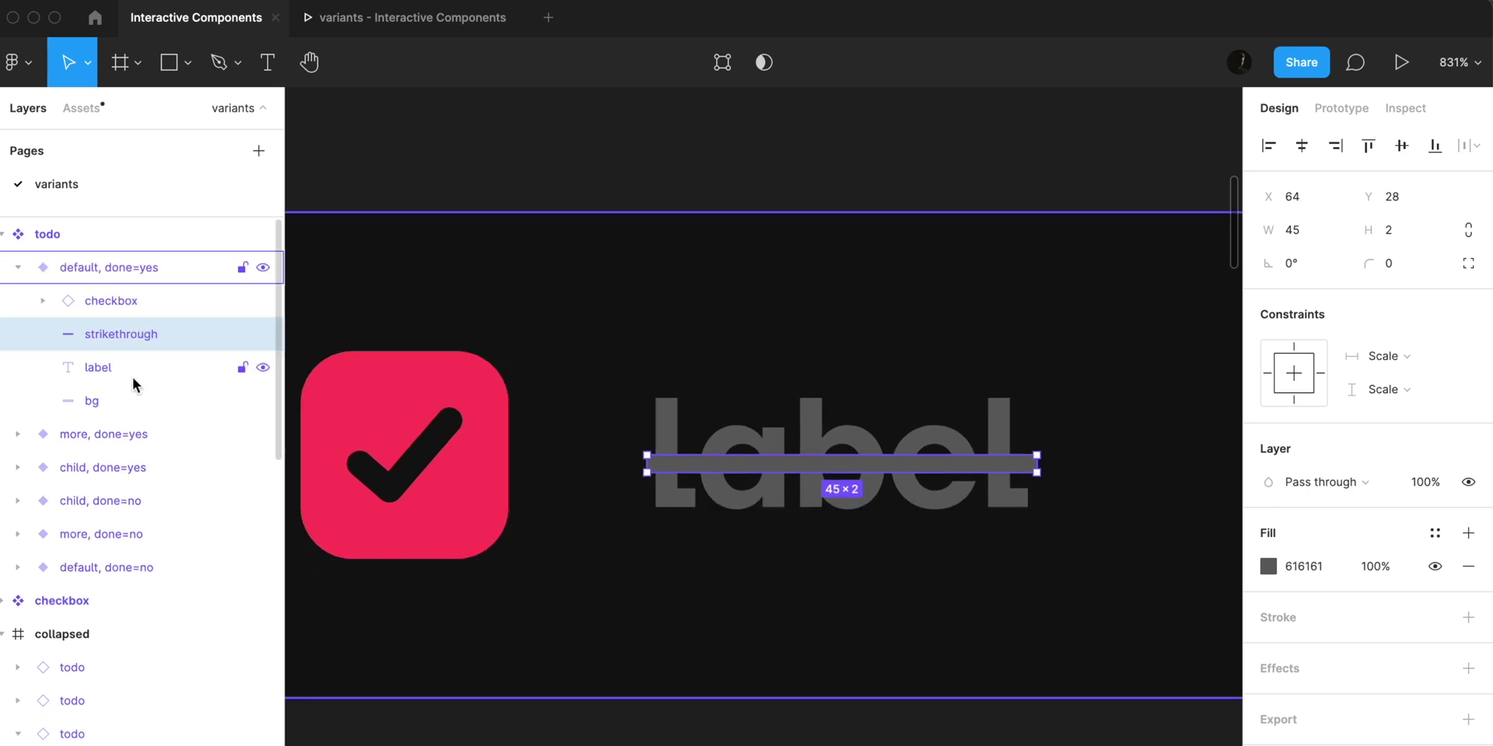
Group the strikethrough bar with the label text and name the group label.
left_click(134, 369, "shift")
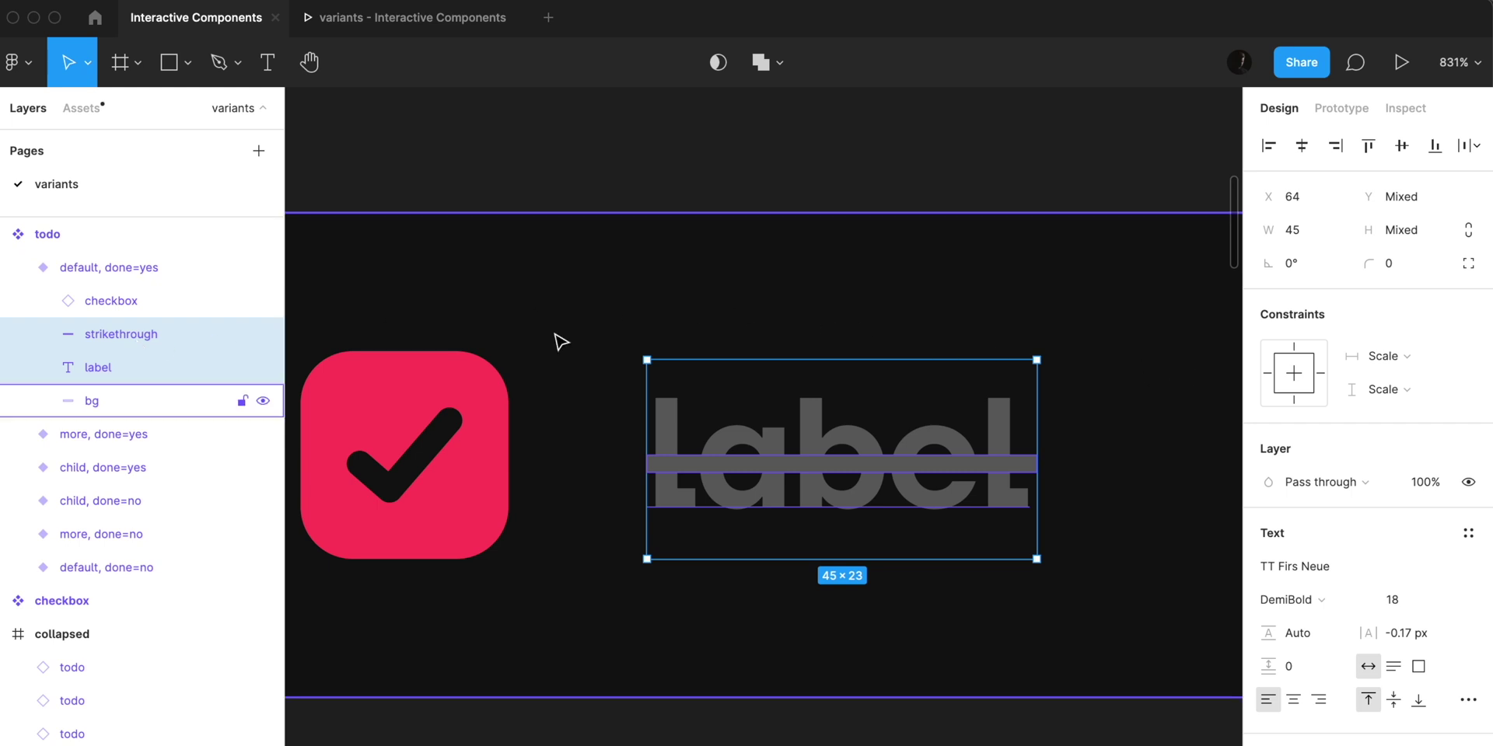
key("super+g")
key("super+r")
type("l")
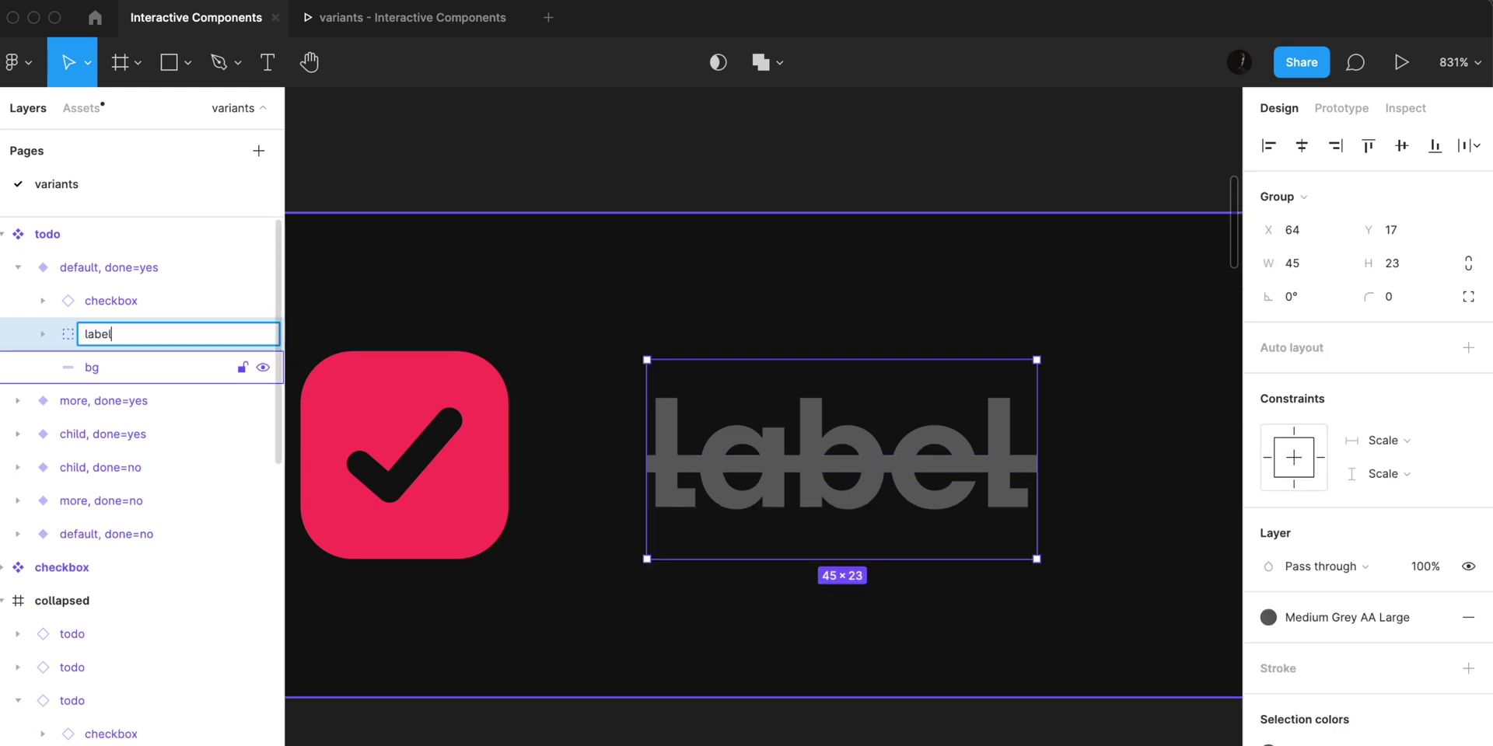
type("abel")
key("Return")
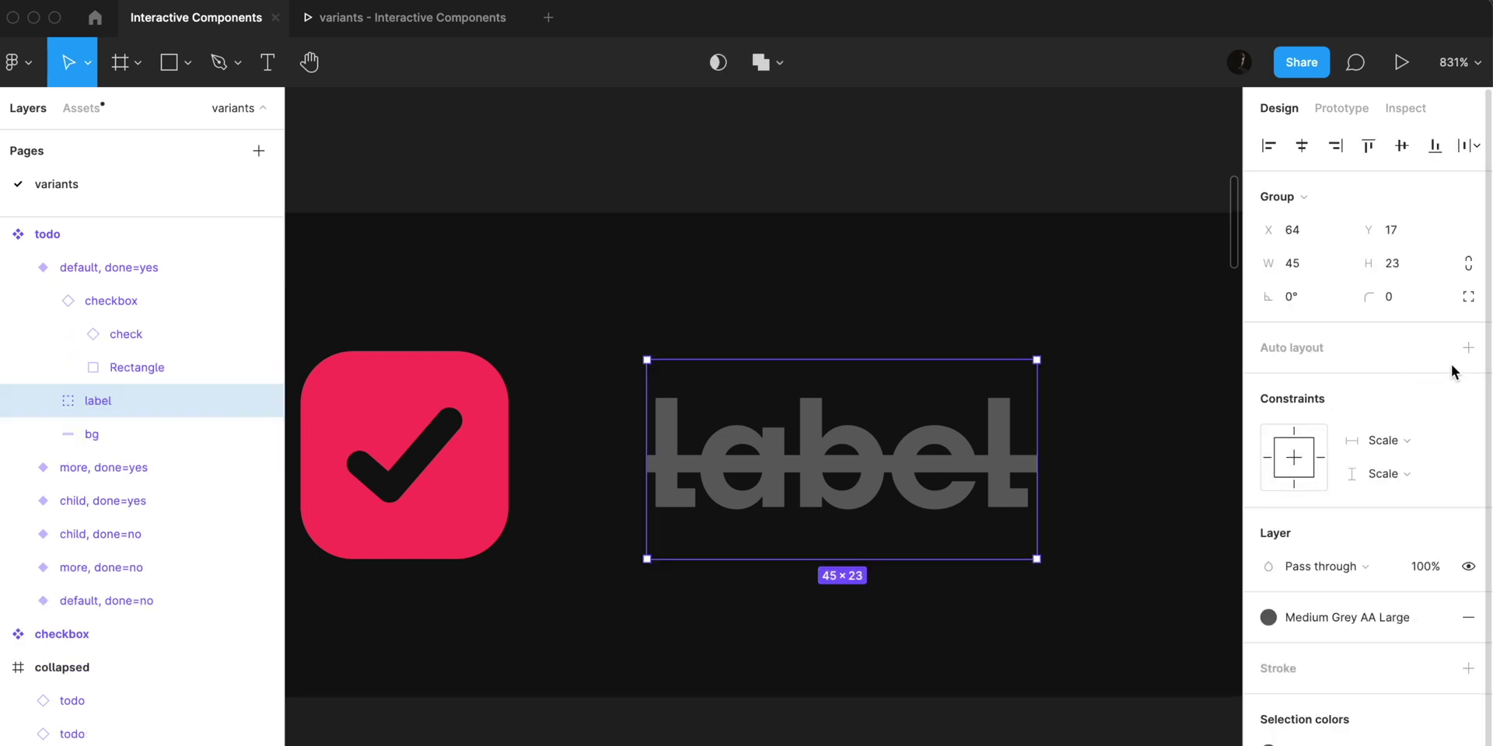
Add auto layout to the label group, trying the horizontal direction before returning it to vertical.
left_click(1468, 348)
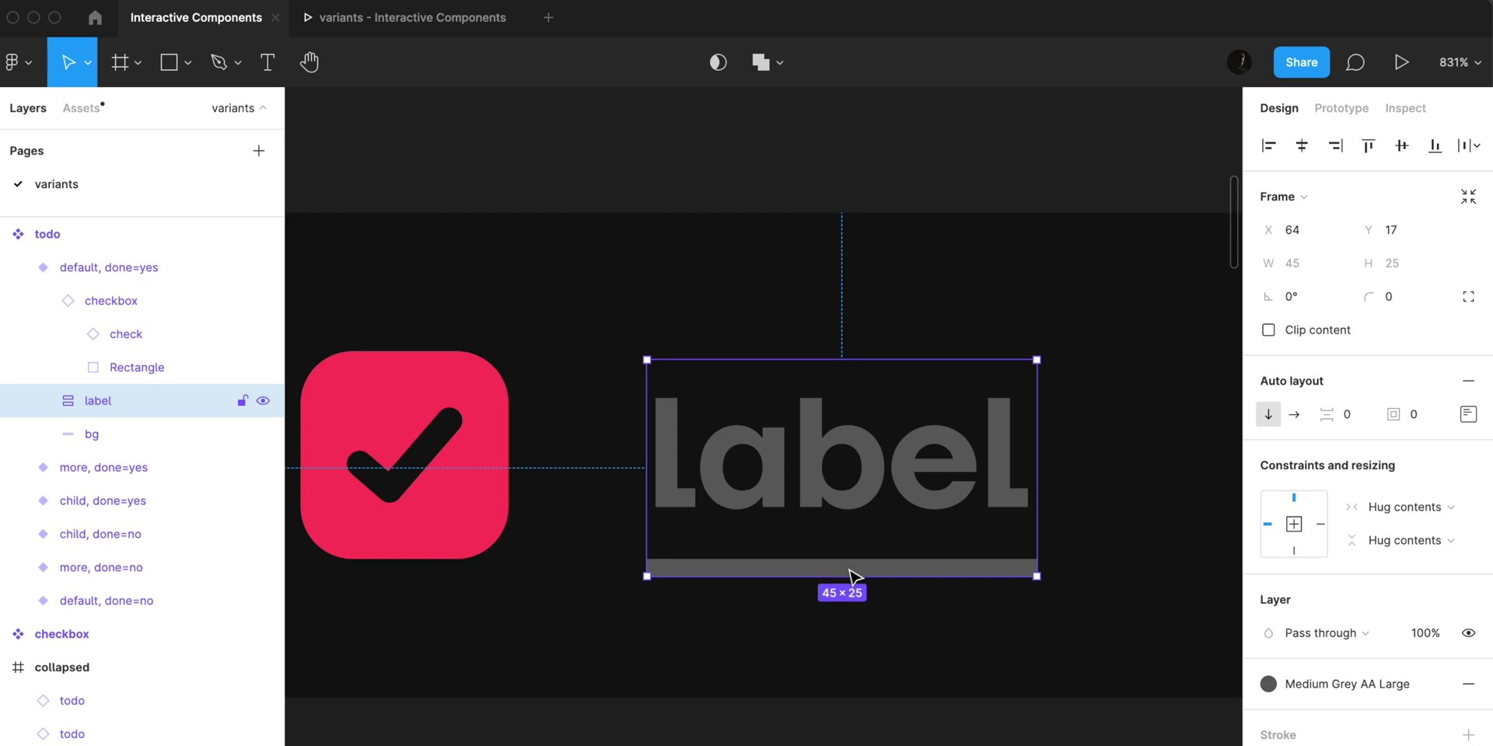
left_click(1294, 415)
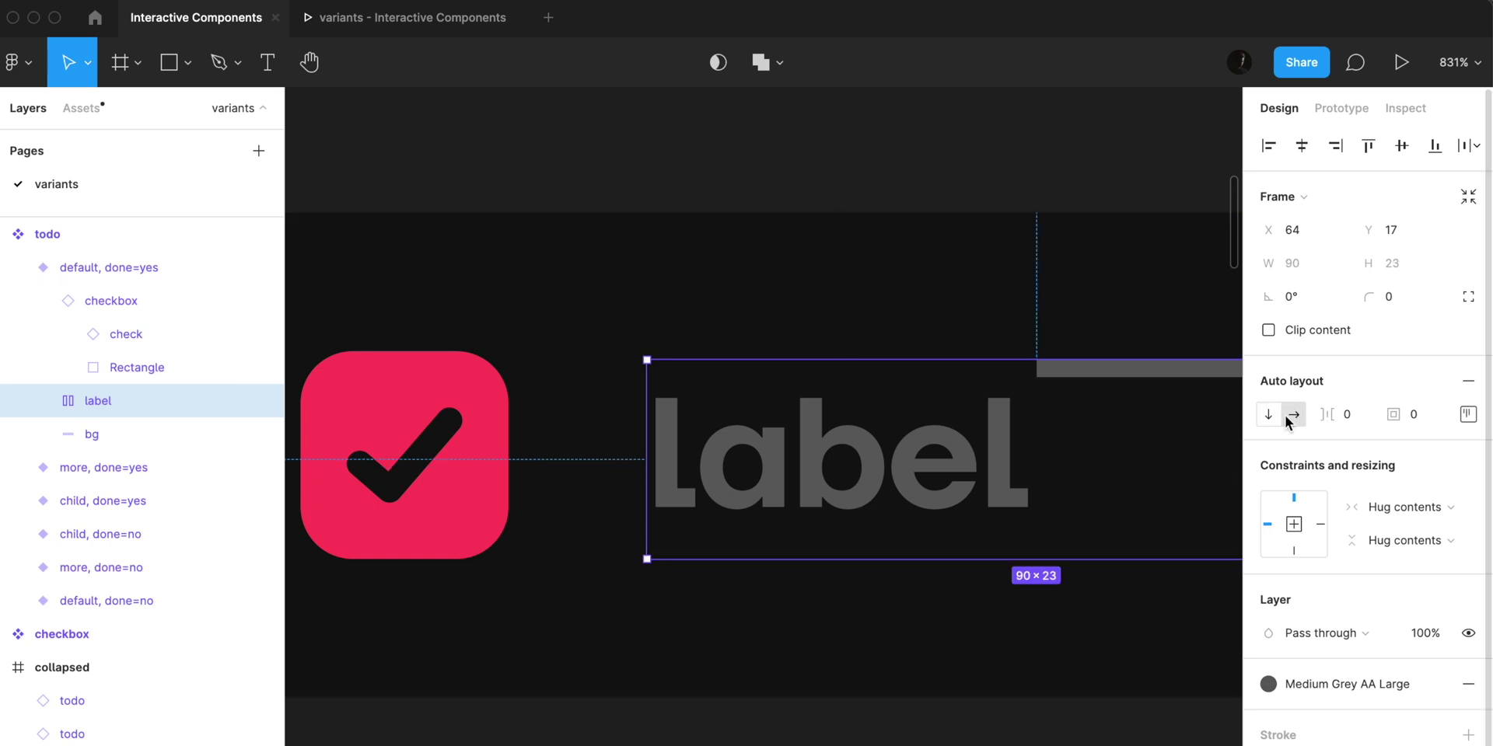
left_click(1269, 415)
scroll(892, 435, "right", 2)
scroll(847, 460, "right", 2)
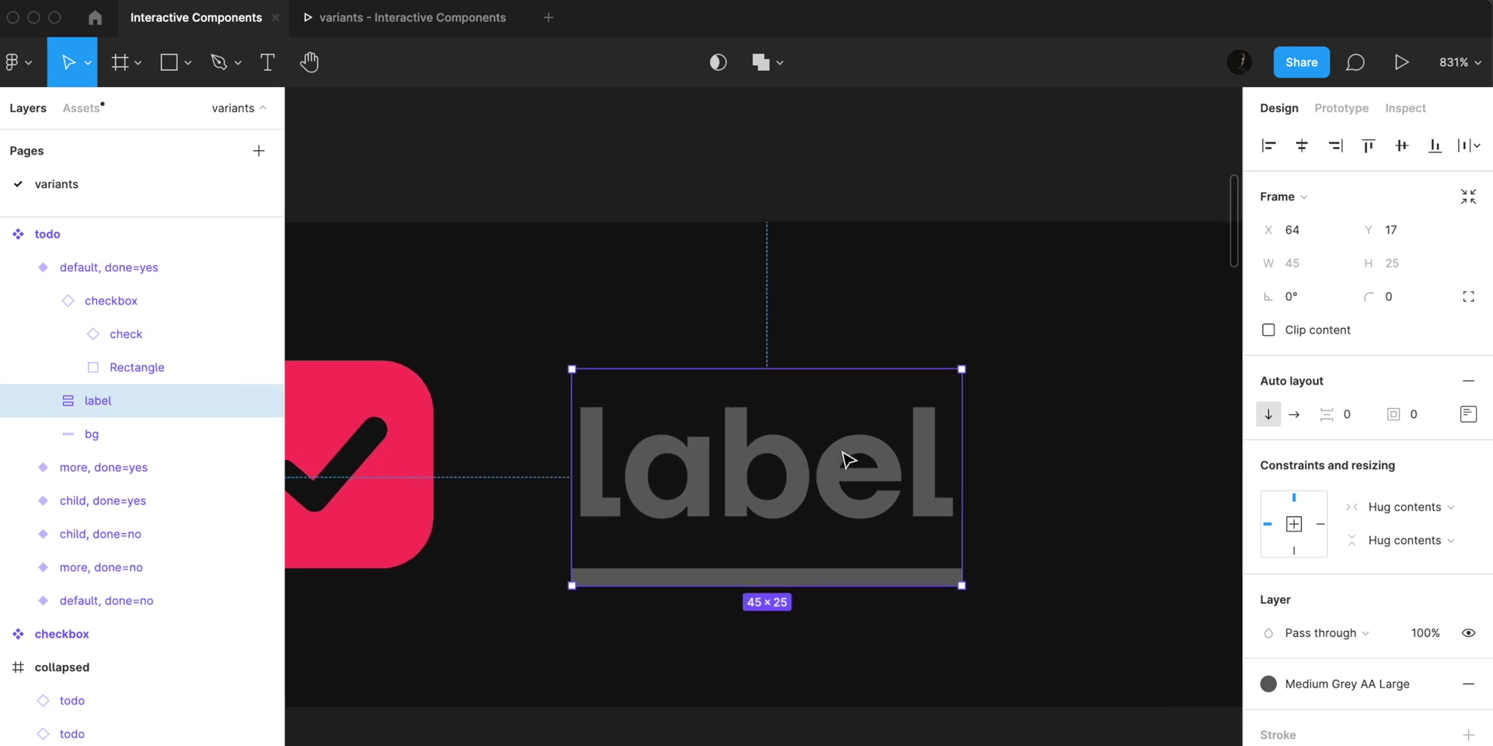
Try to move the strikethrough bar up onto the label, and alternate the label frame's item spacing between 10 and 0.
left_click_drag(791, 580, 808, 490)
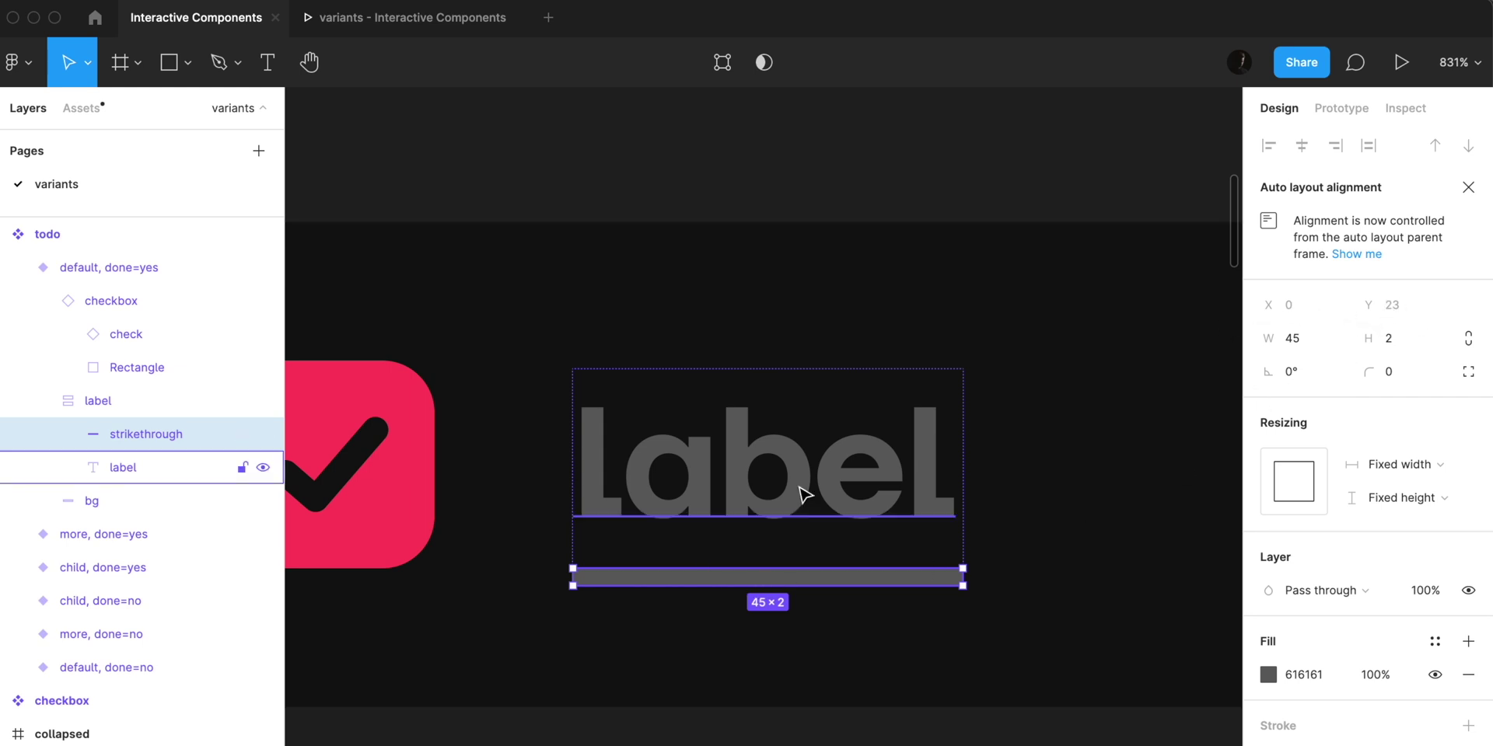
left_click(101, 402)
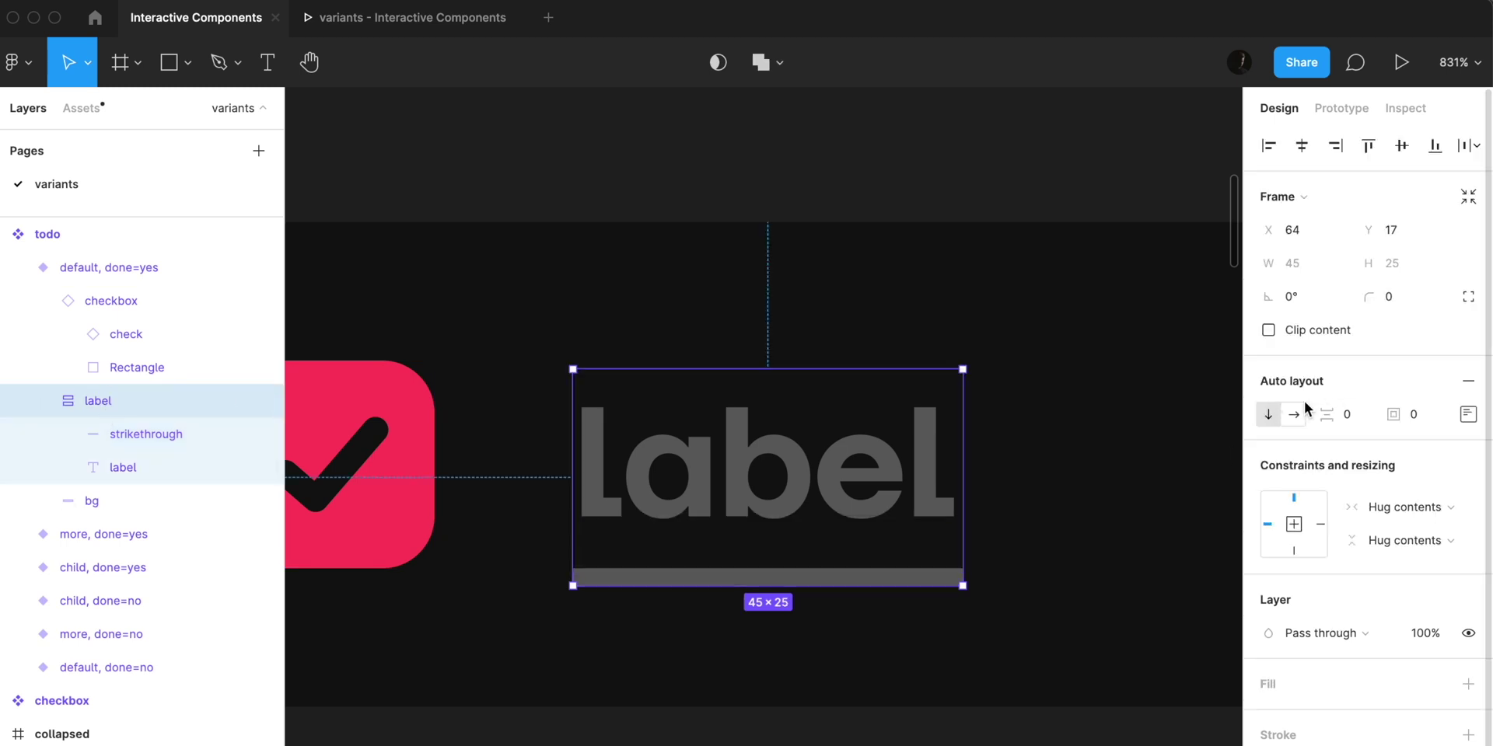
left_click(1357, 418)
key("shift+Up")
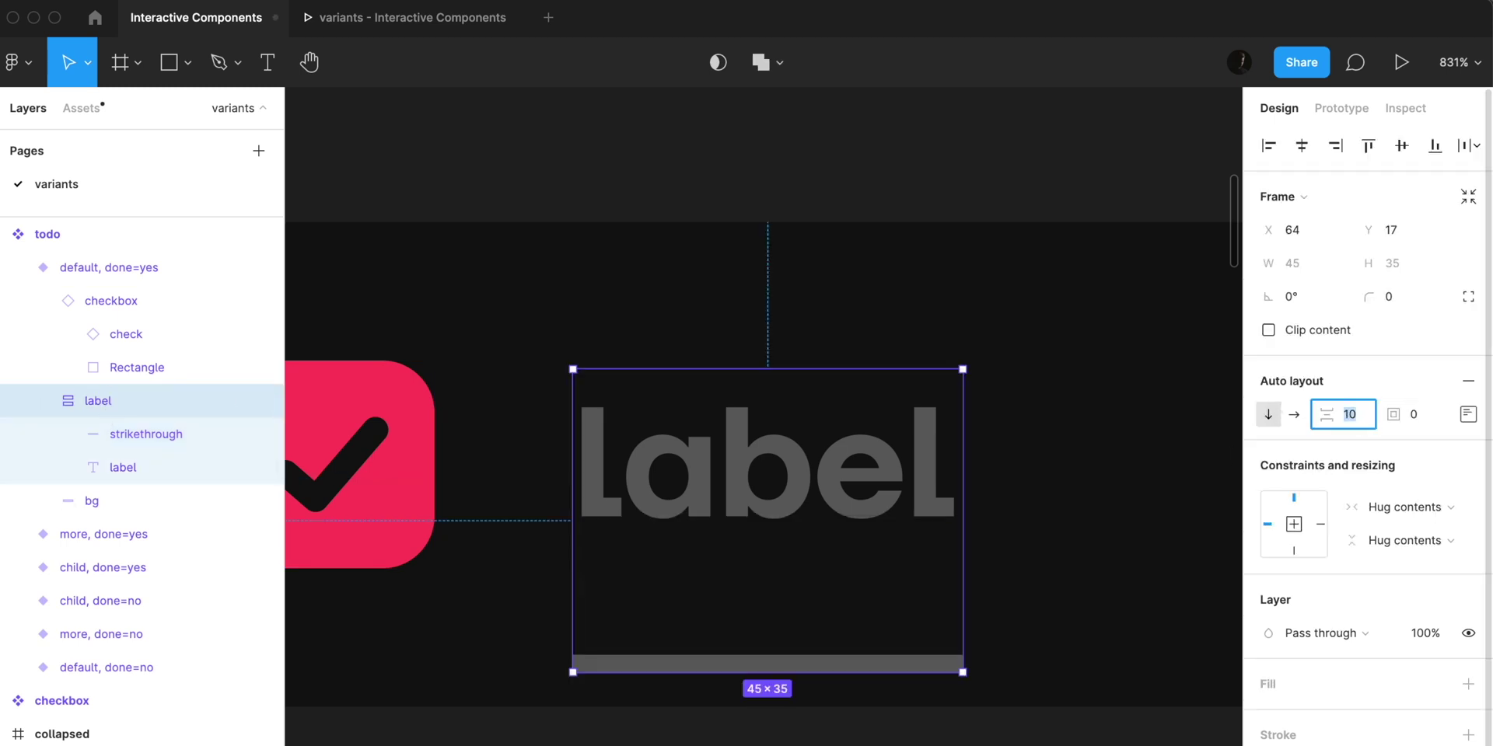
key("shift+Down")
key("shift+Up")
key("shift+Down")
key("shift+Up")
key("shift+Down")
key("shift+Up")
key("shift+Down")
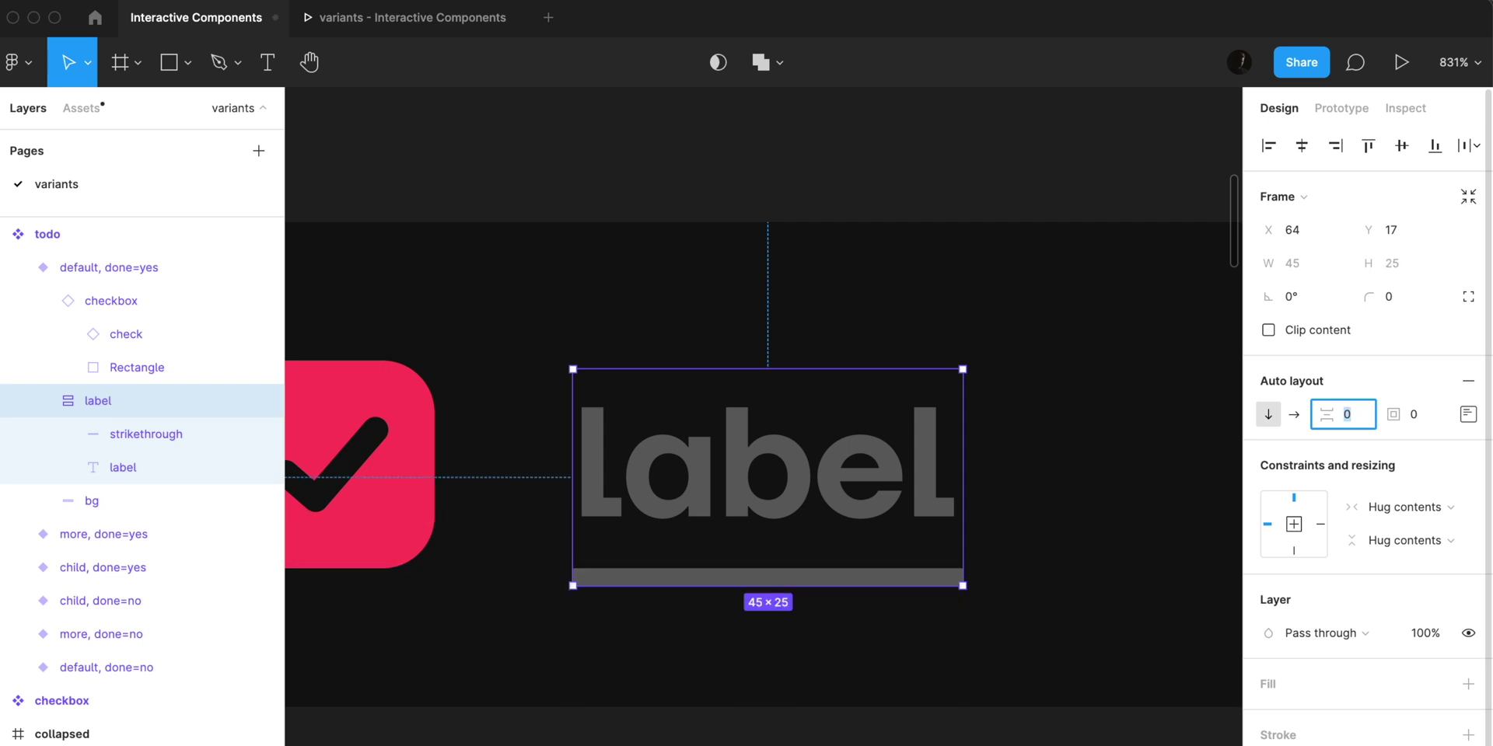
Wrap the strikethrough bar in its own frame and name the frame strikethrough.
left_click(148, 437)
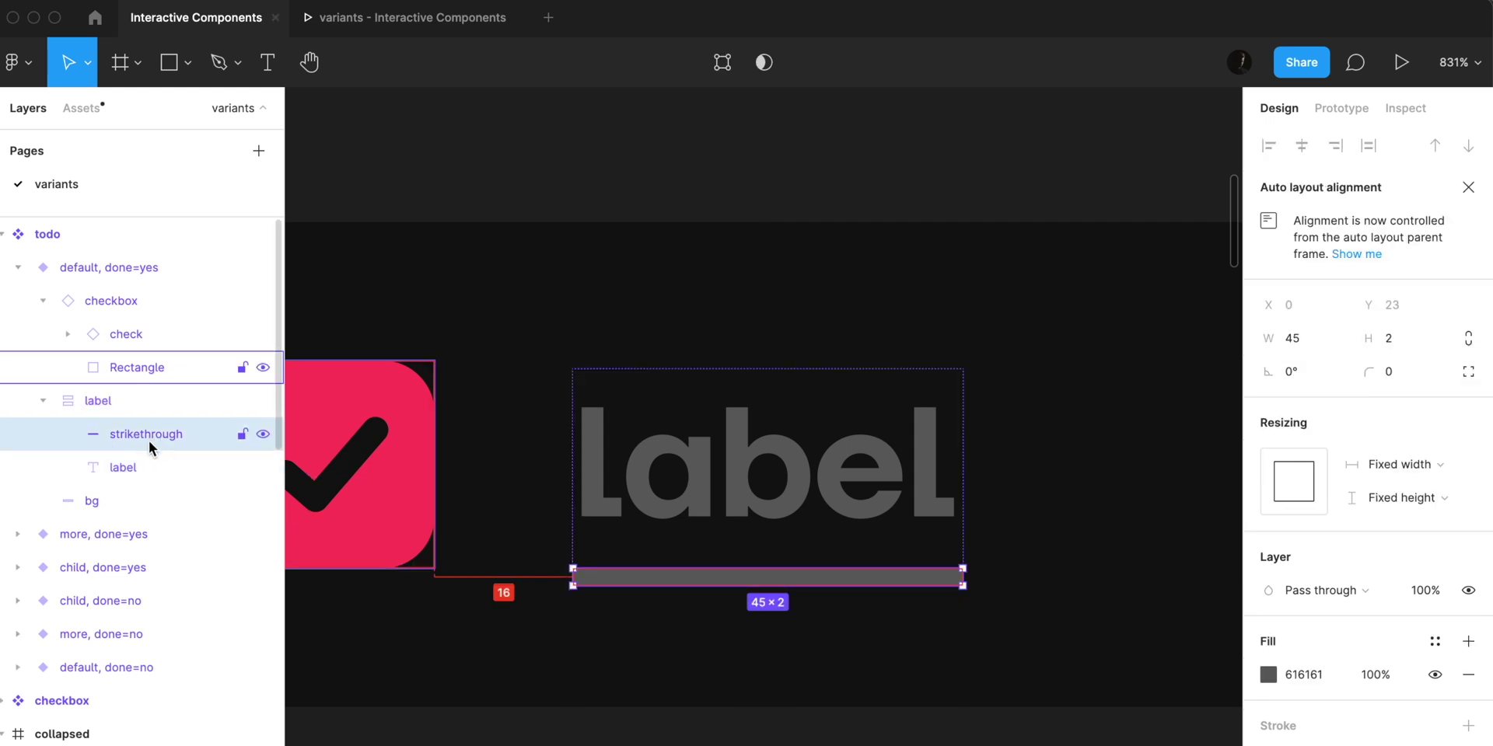
key("super+alt+g")
double_click(147, 440)
type("str")
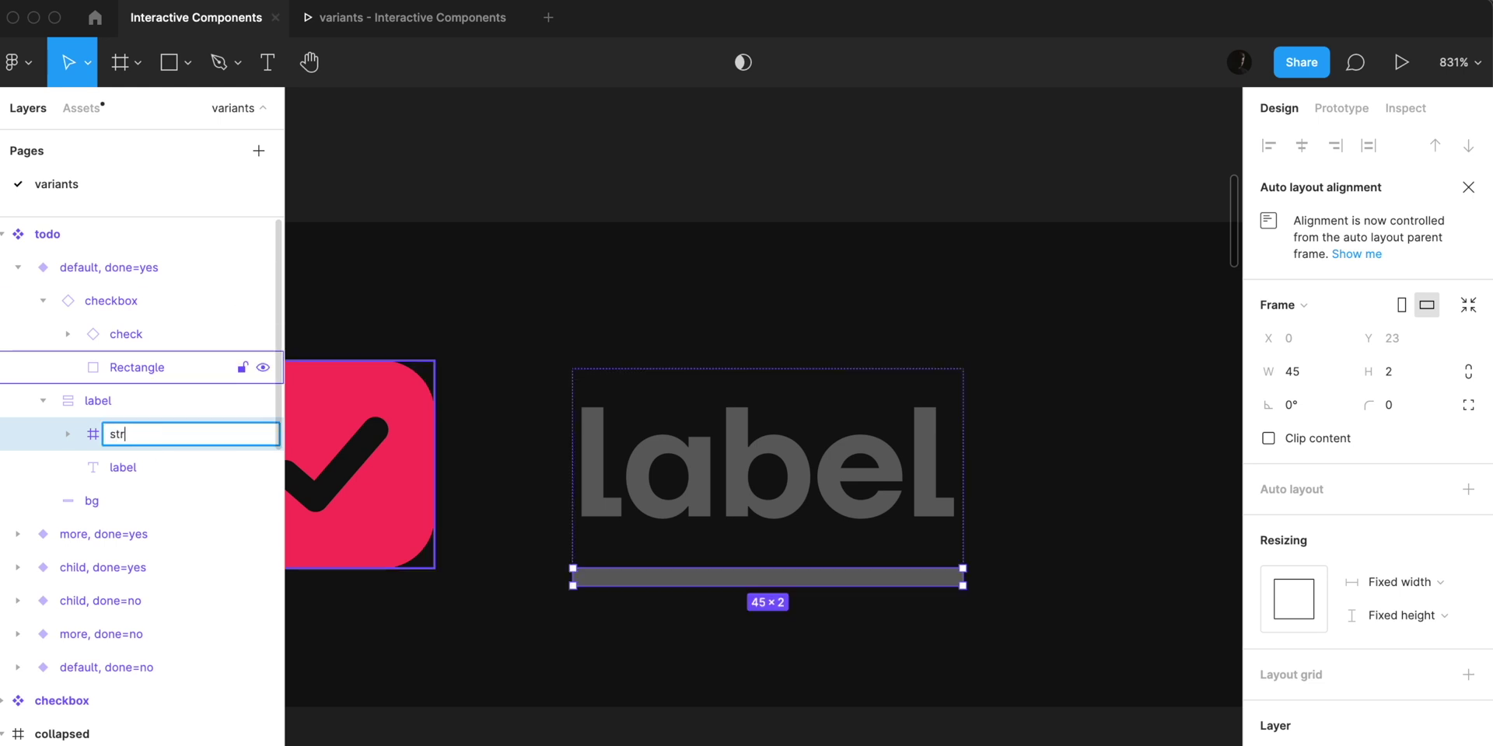
type("ikethrough")
key("Return")
Set the inner strikethrough bar's Y to -12 so it crosses the label, and set its horizontal constraint to Right.
left_click(68, 434)
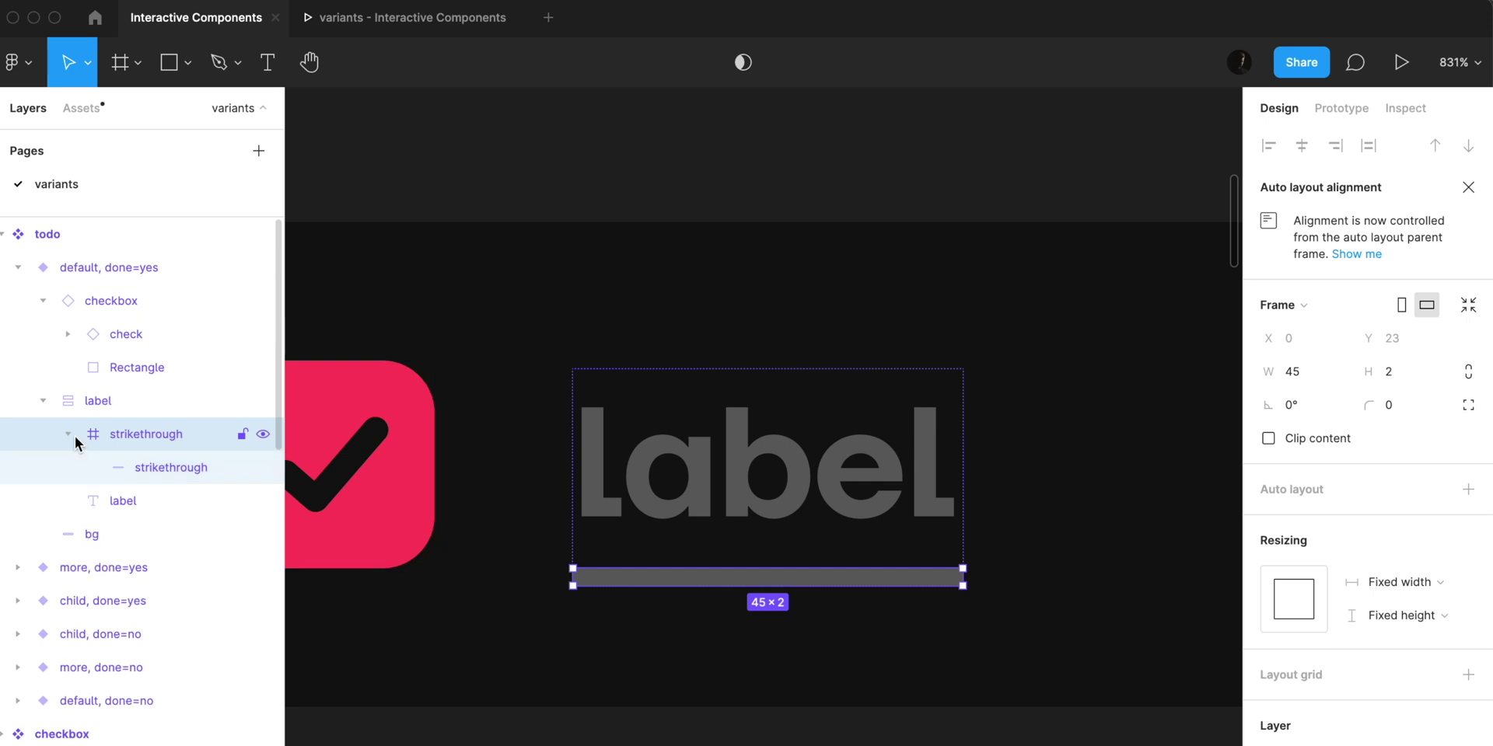
left_click(157, 469)
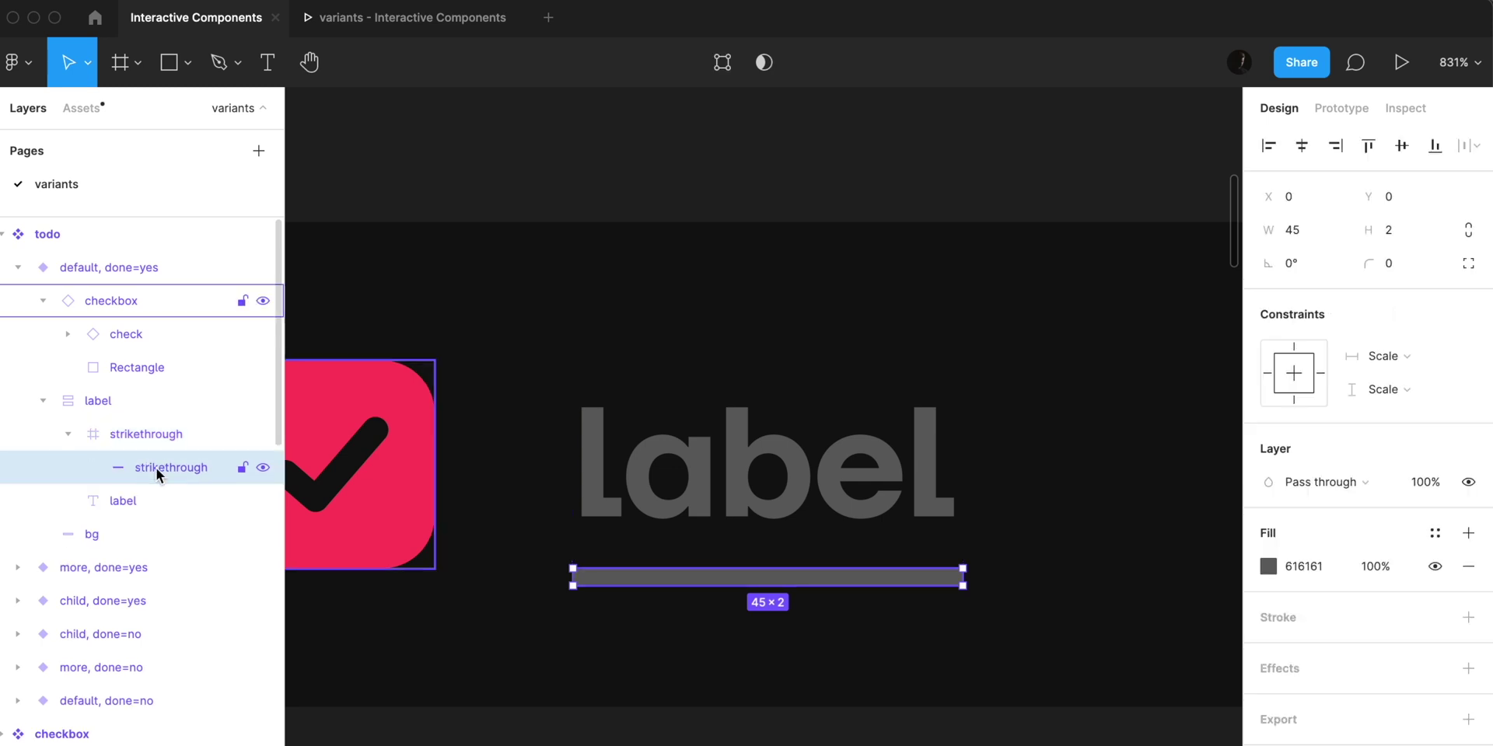
left_click(1412, 196)
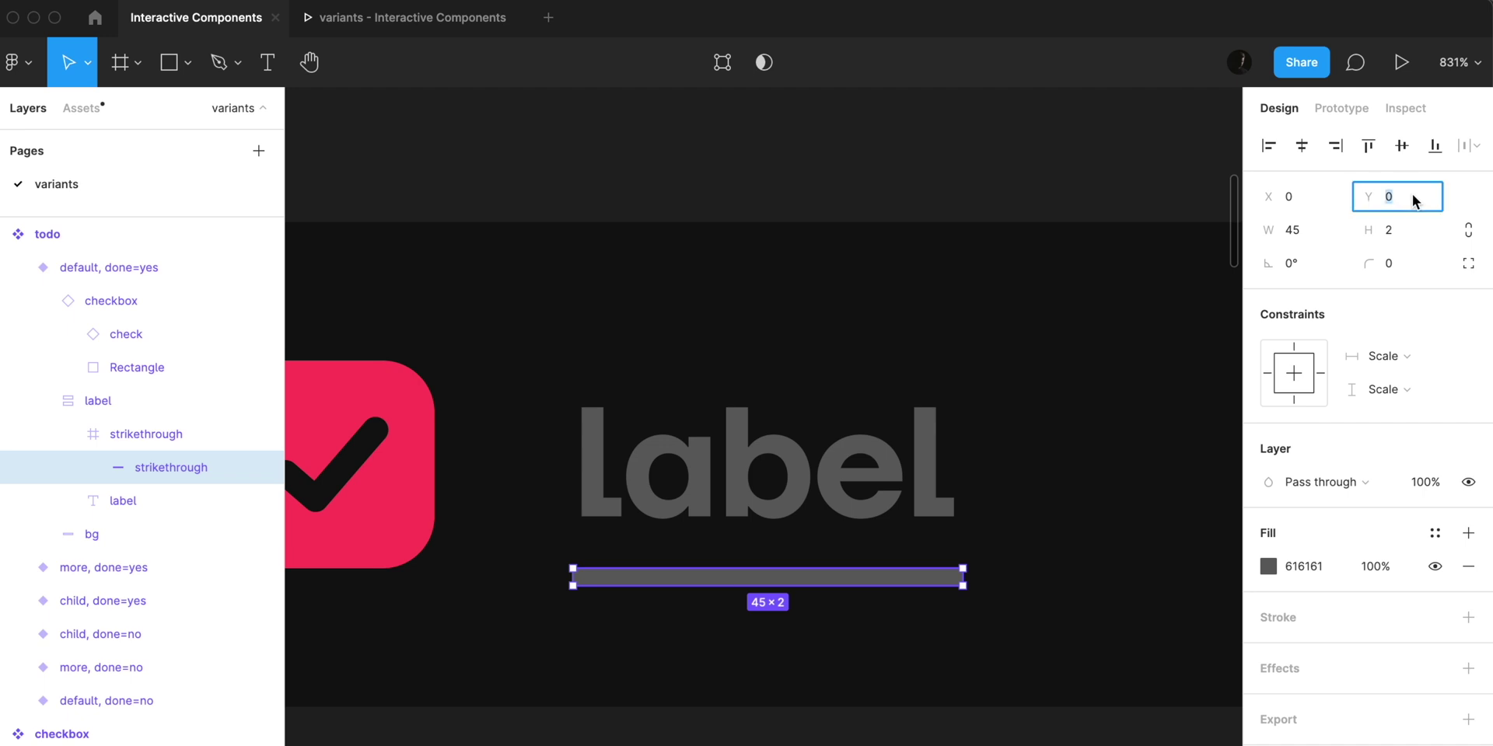
key("Down")
key("Down")
key("Down")
key("Down")
key("Down")
key("Down")
key("Down")
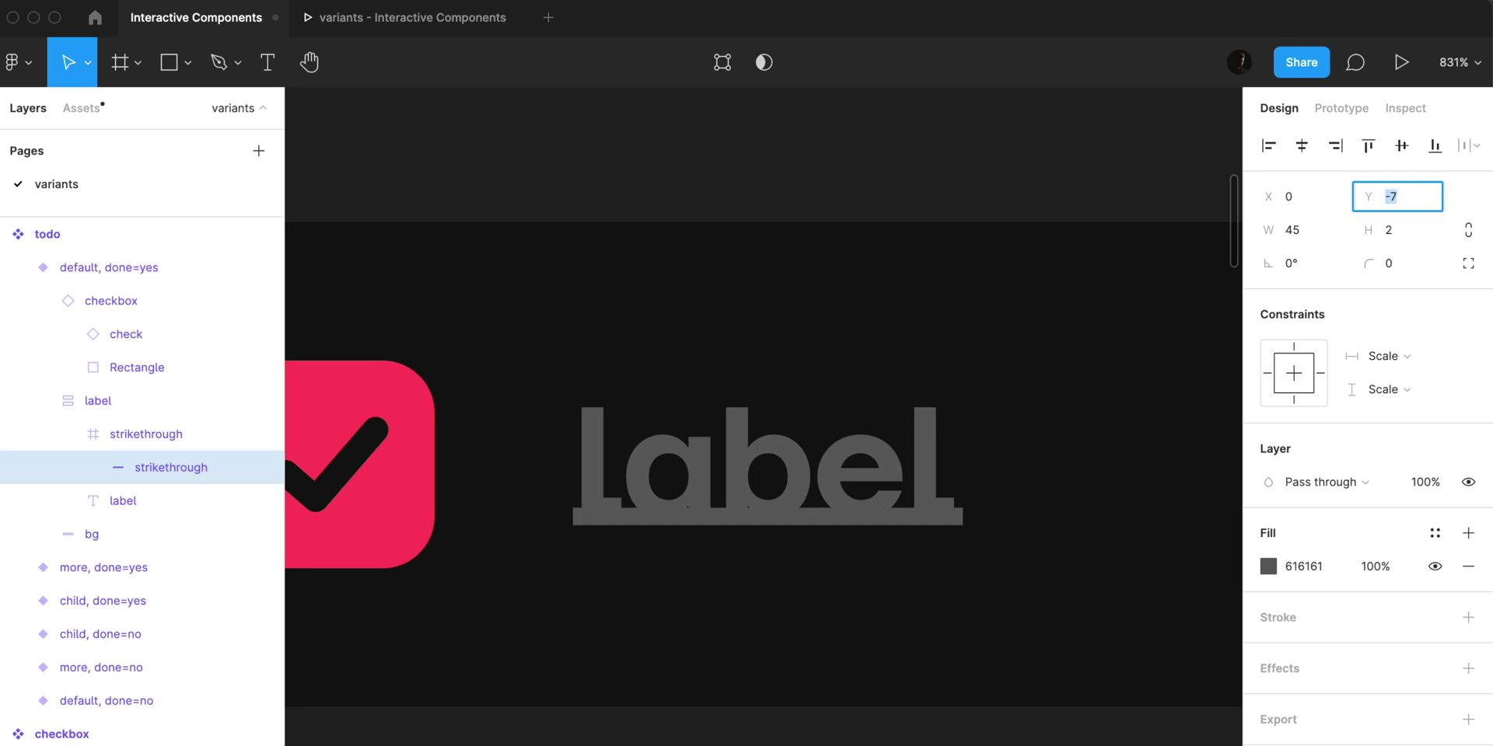
key("Down")
key("Down")
key("Down")
key("Down")
key("Down")
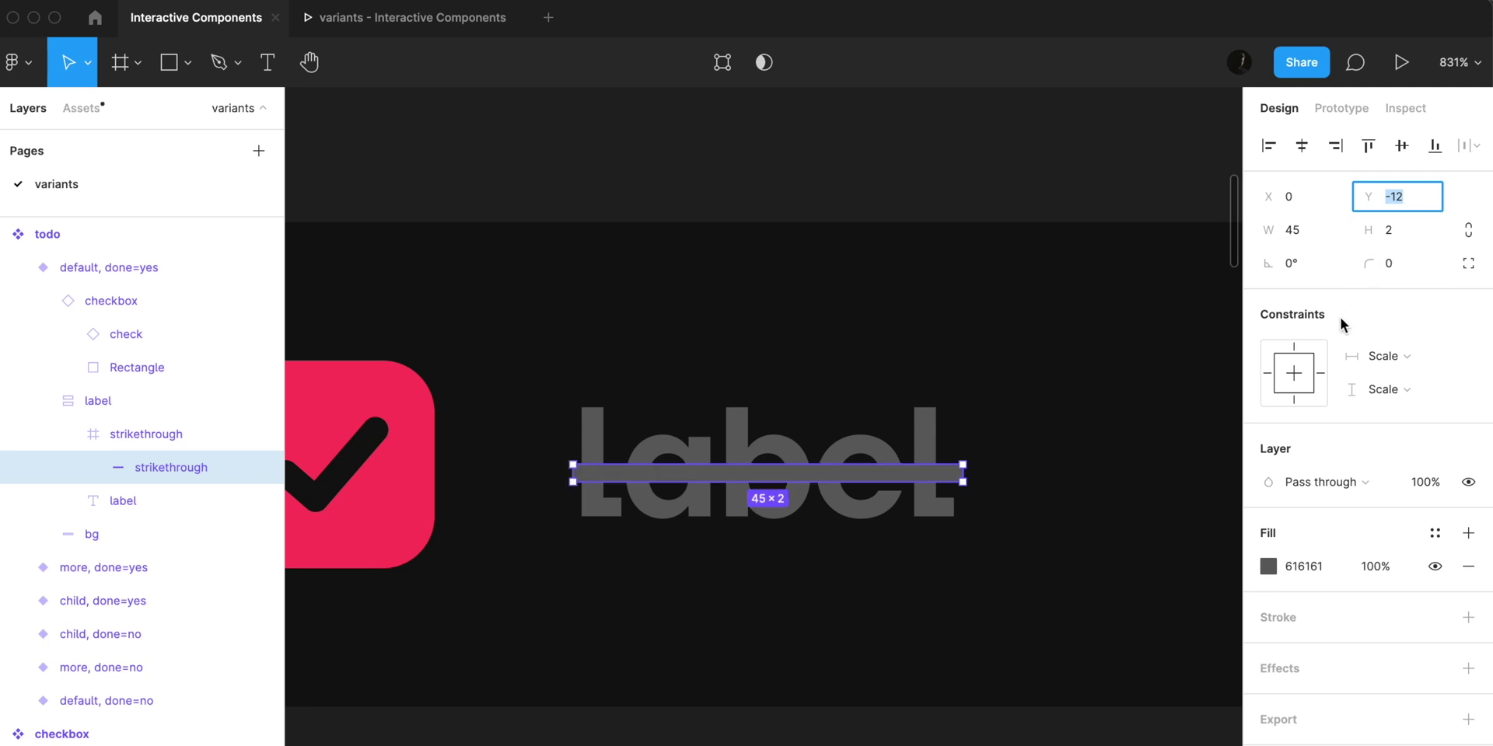
left_click(1267, 374)
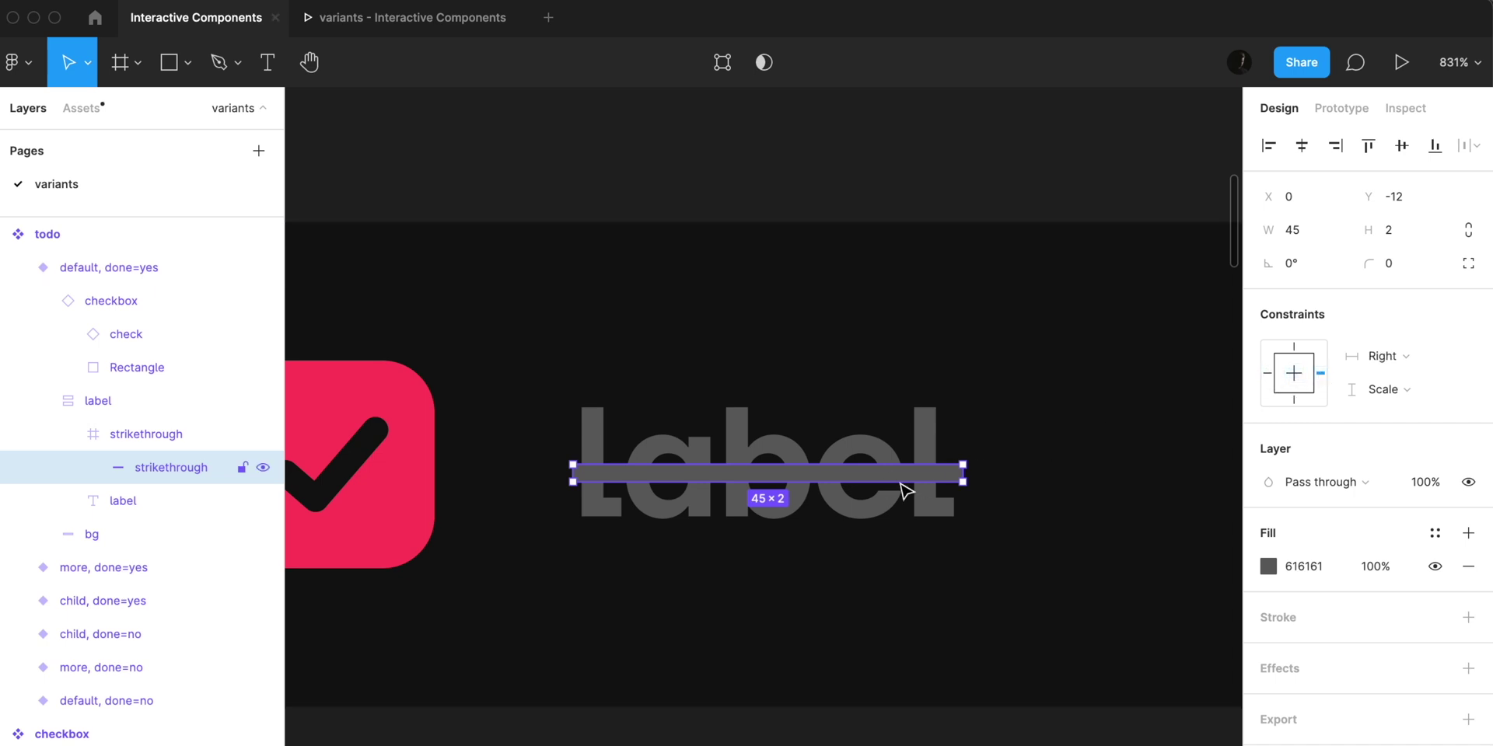
Set the strikethrough frame's horizontal resizing to Fill container and collapse it within the label frame.
left_click(175, 435)
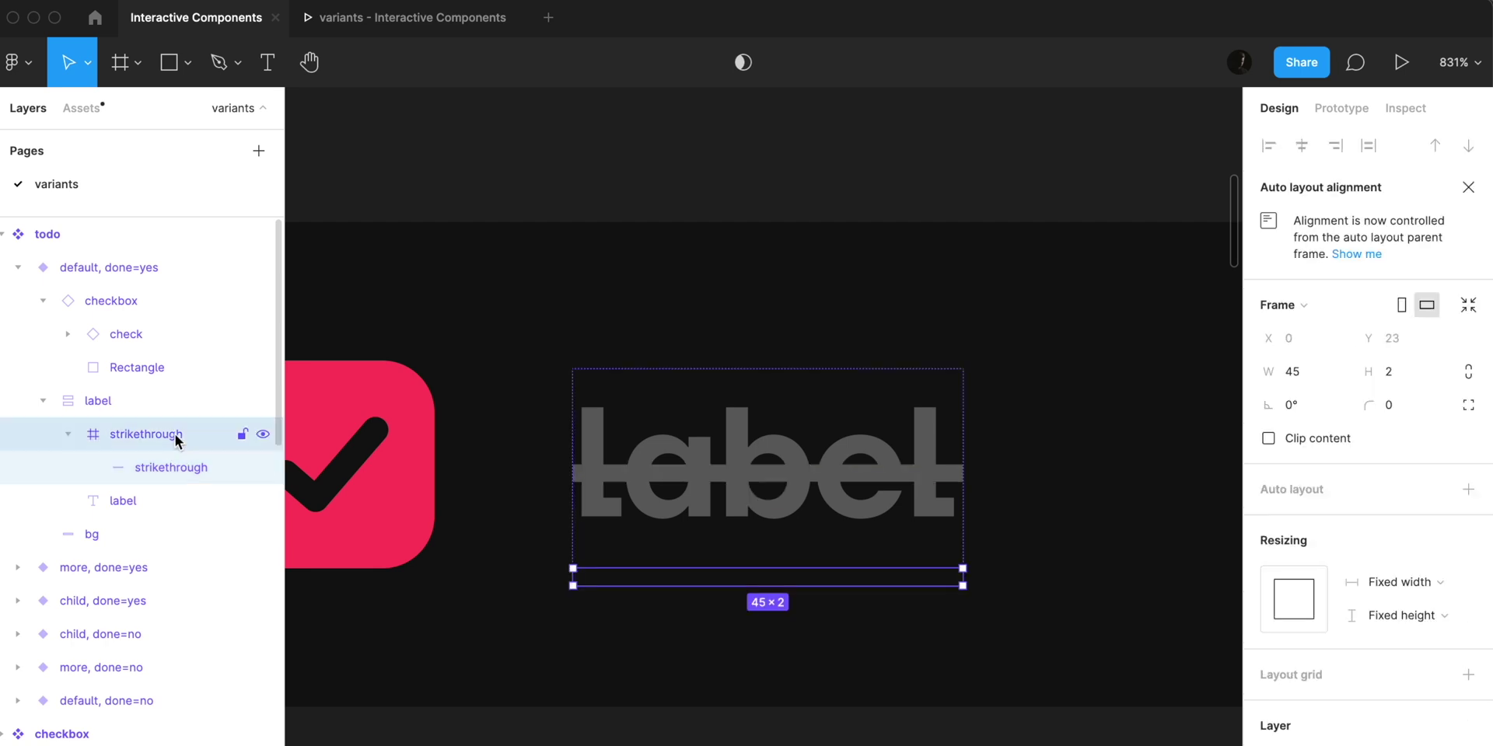
left_click(1341, 599)
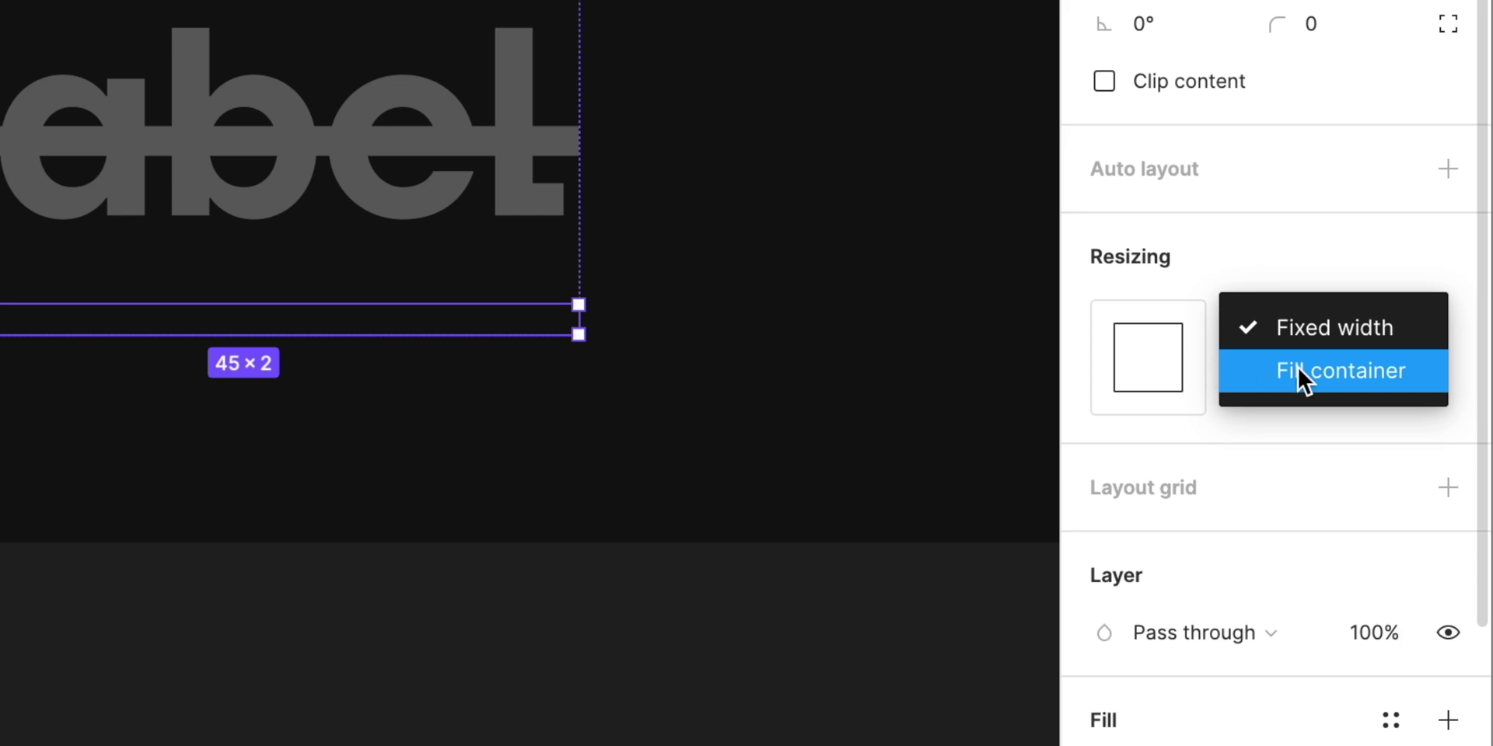
left_click(1297, 365)
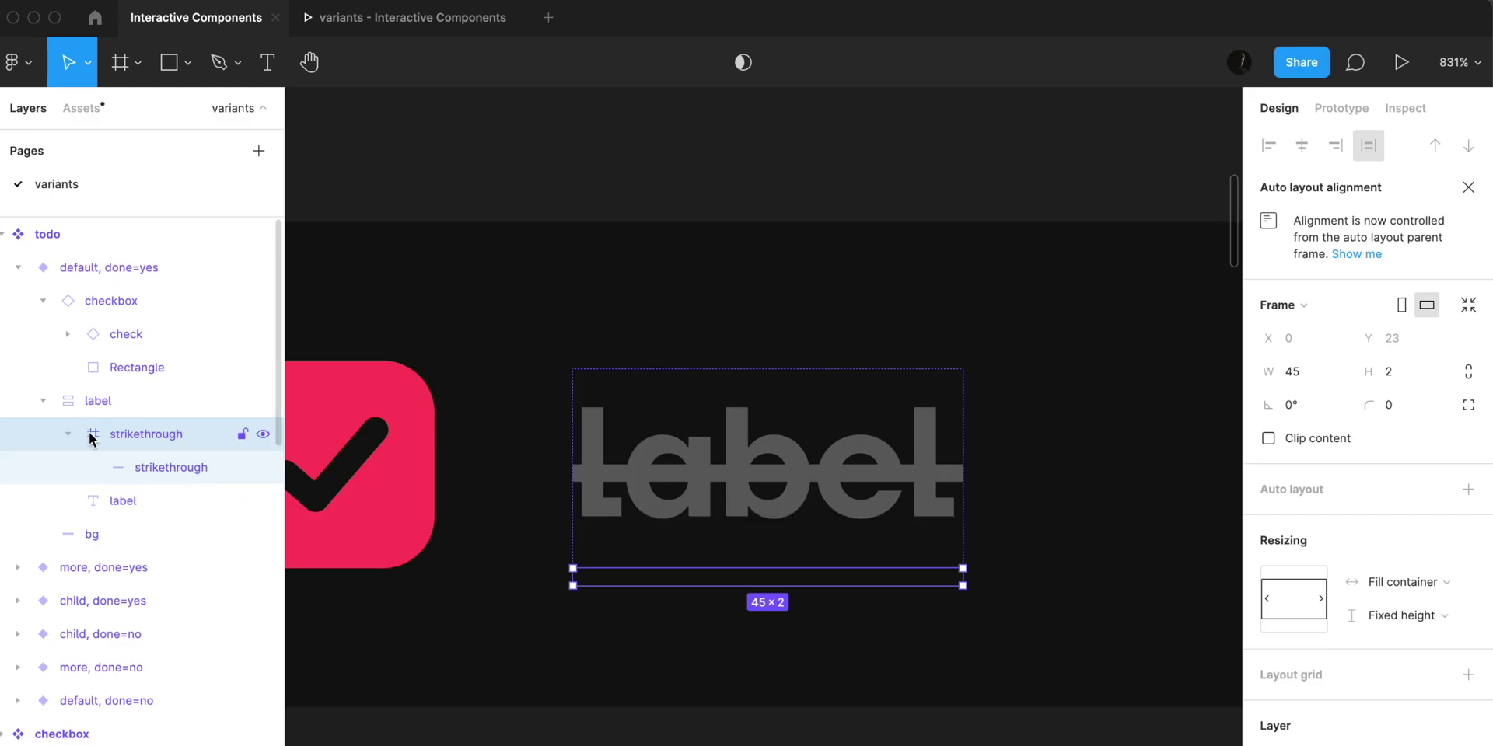
left_click(67, 434)
left_click(115, 400)
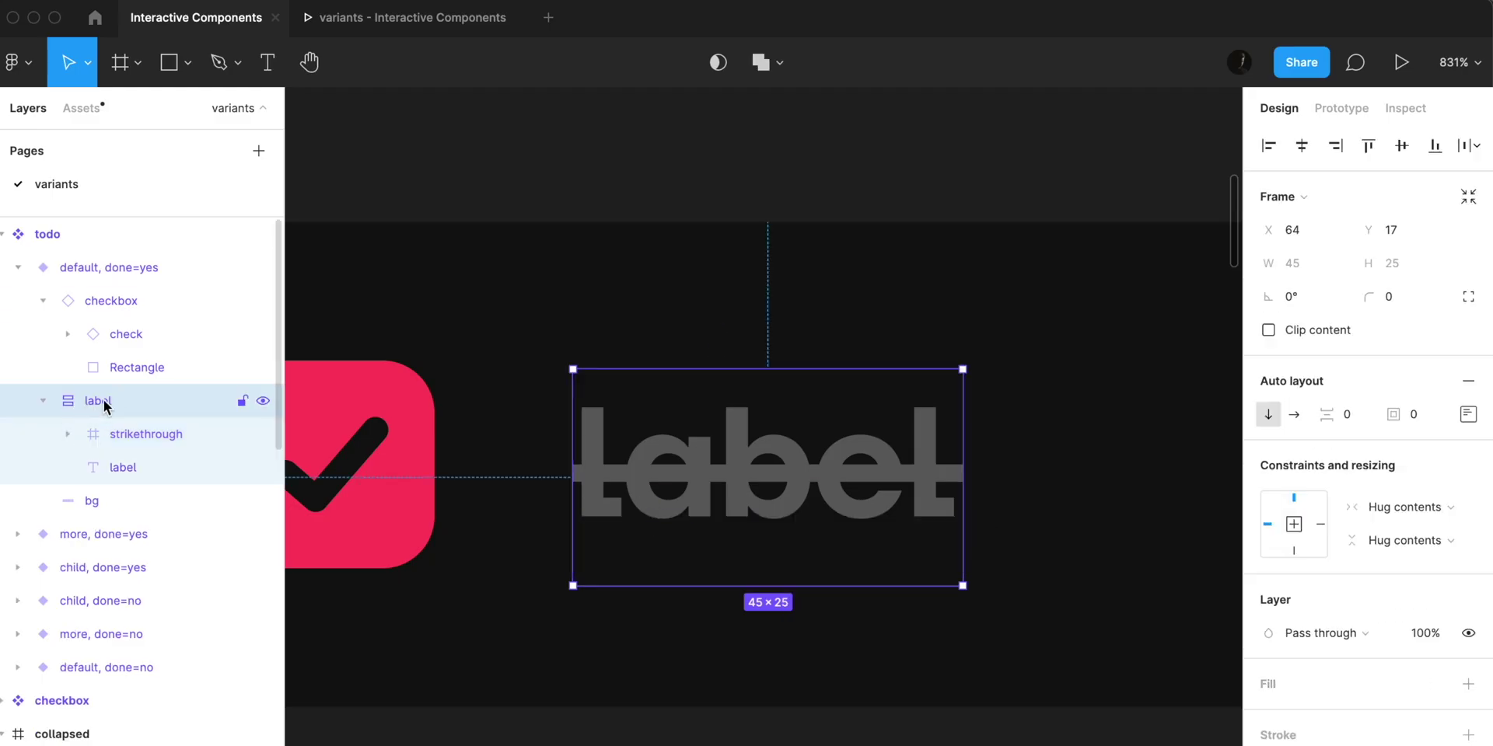
Change the label text to typography and set the inner strikethrough bar's horizontal constraints to Left and right.
double_click(665, 441)
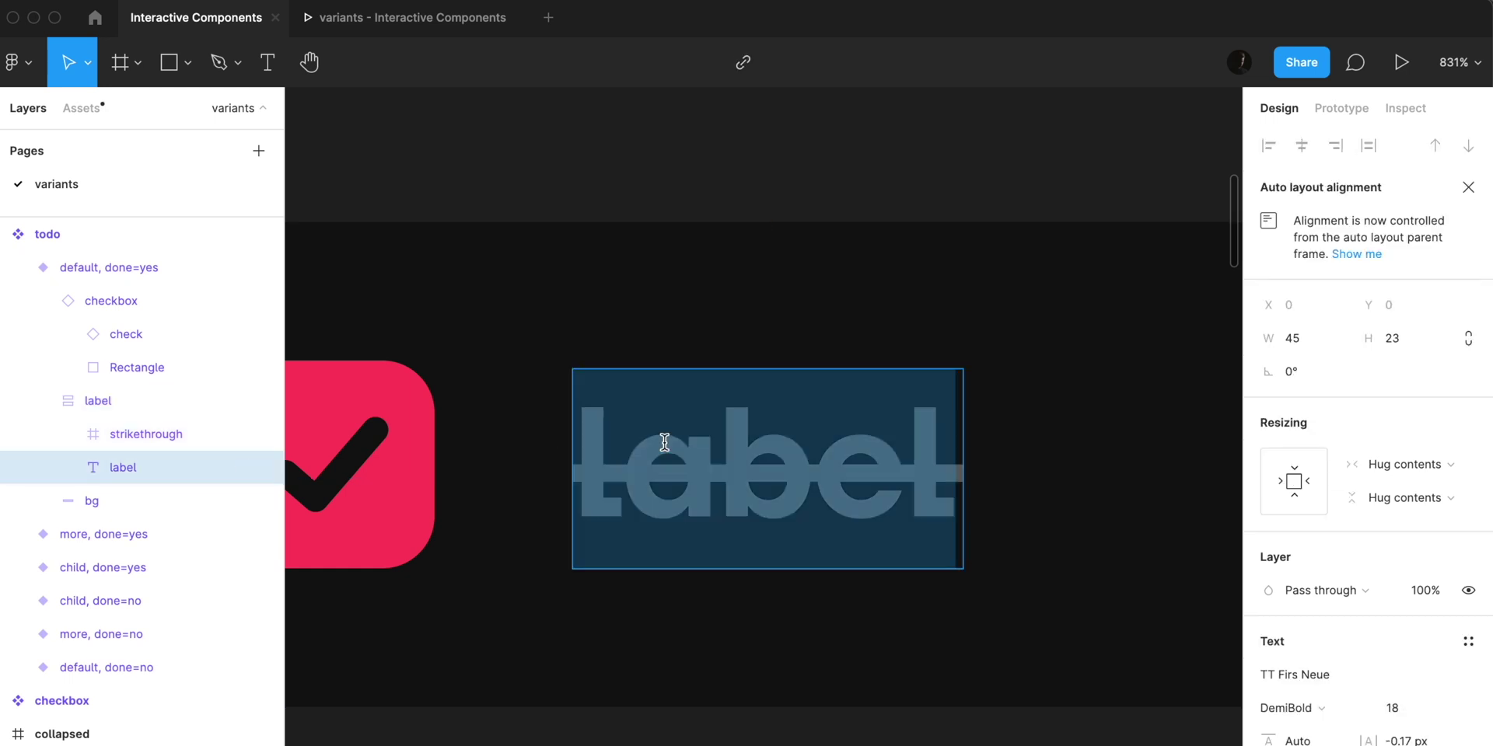
type("typograph")
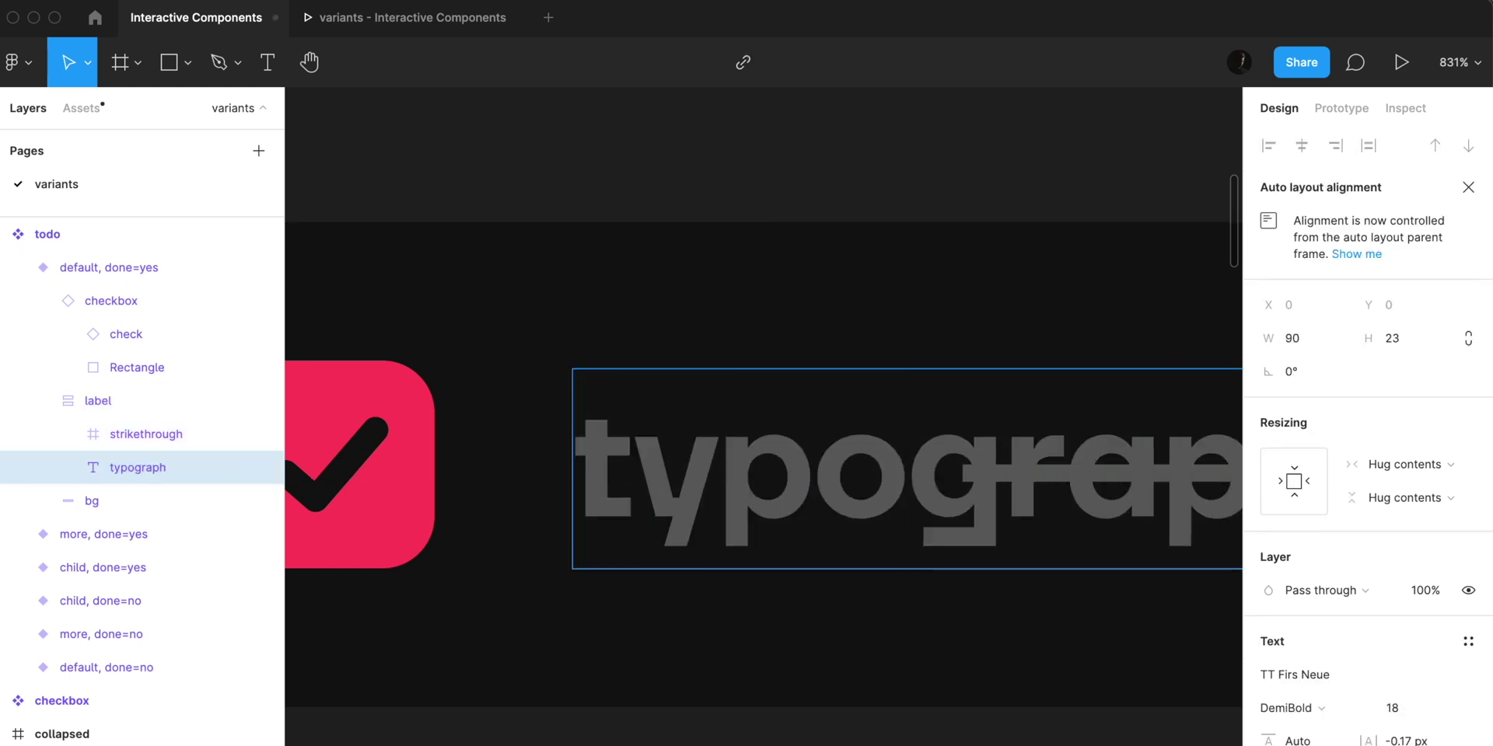
scroll(815, 426, "down", 5)
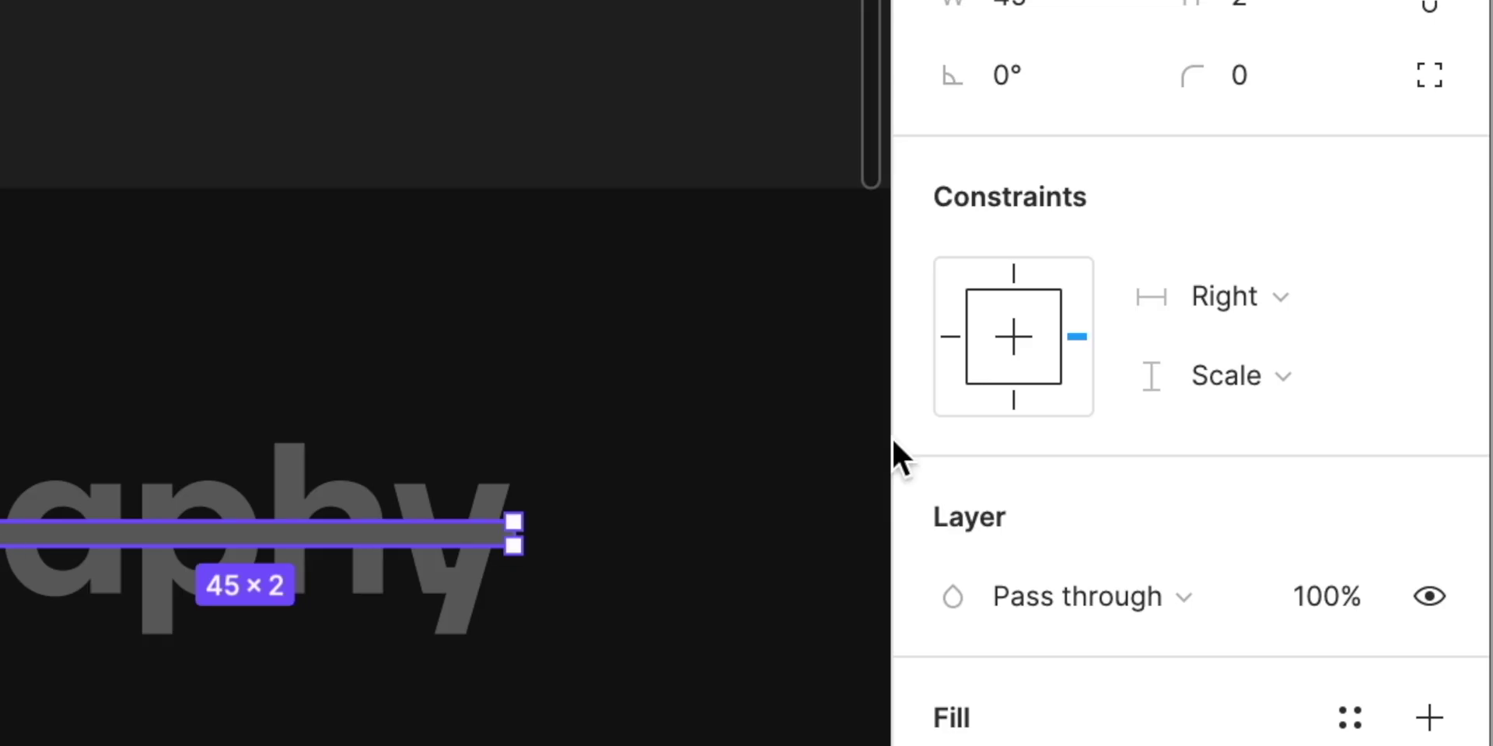
left_click(955, 334)
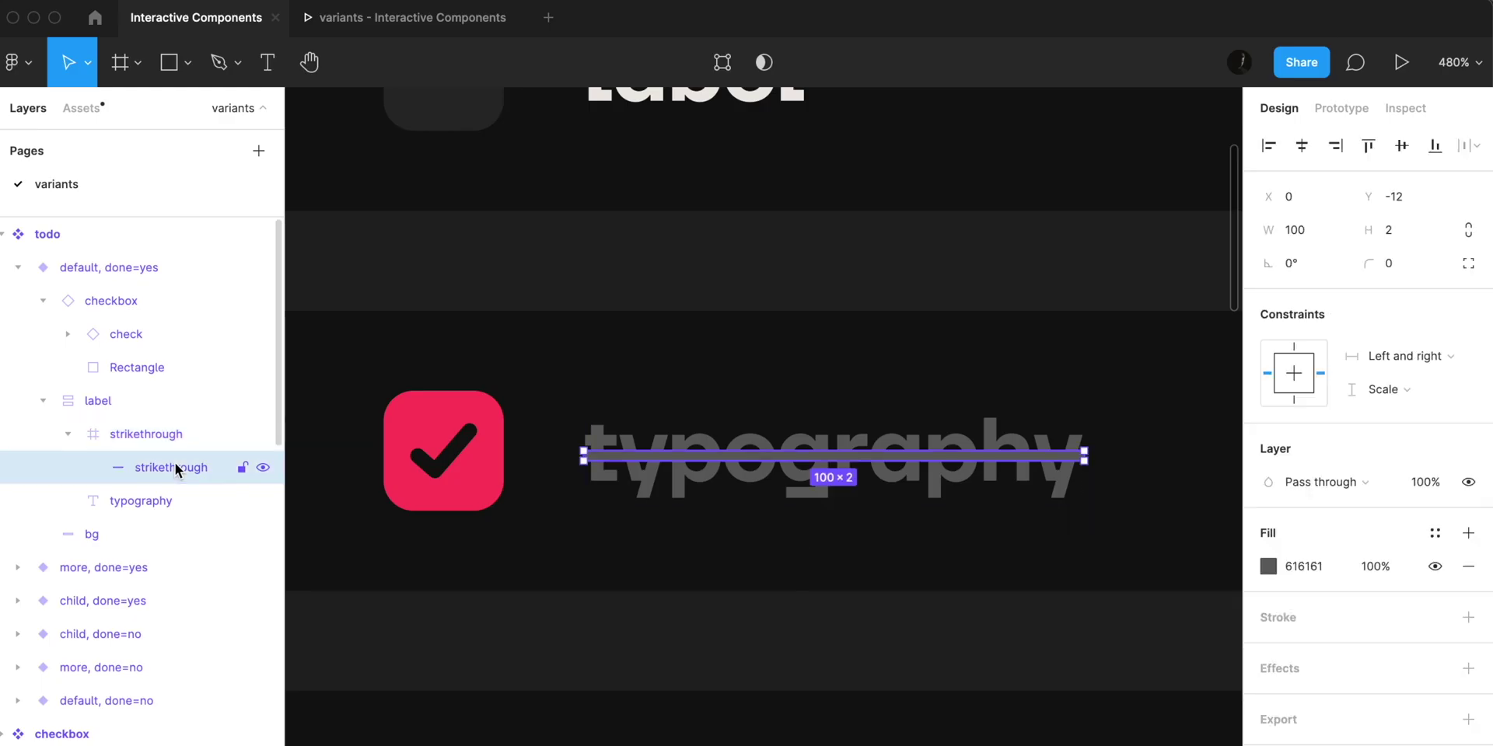
Replace the text beside the checked box with label.
left_click(760, 503)
double_click(760, 495)
type("tabel")
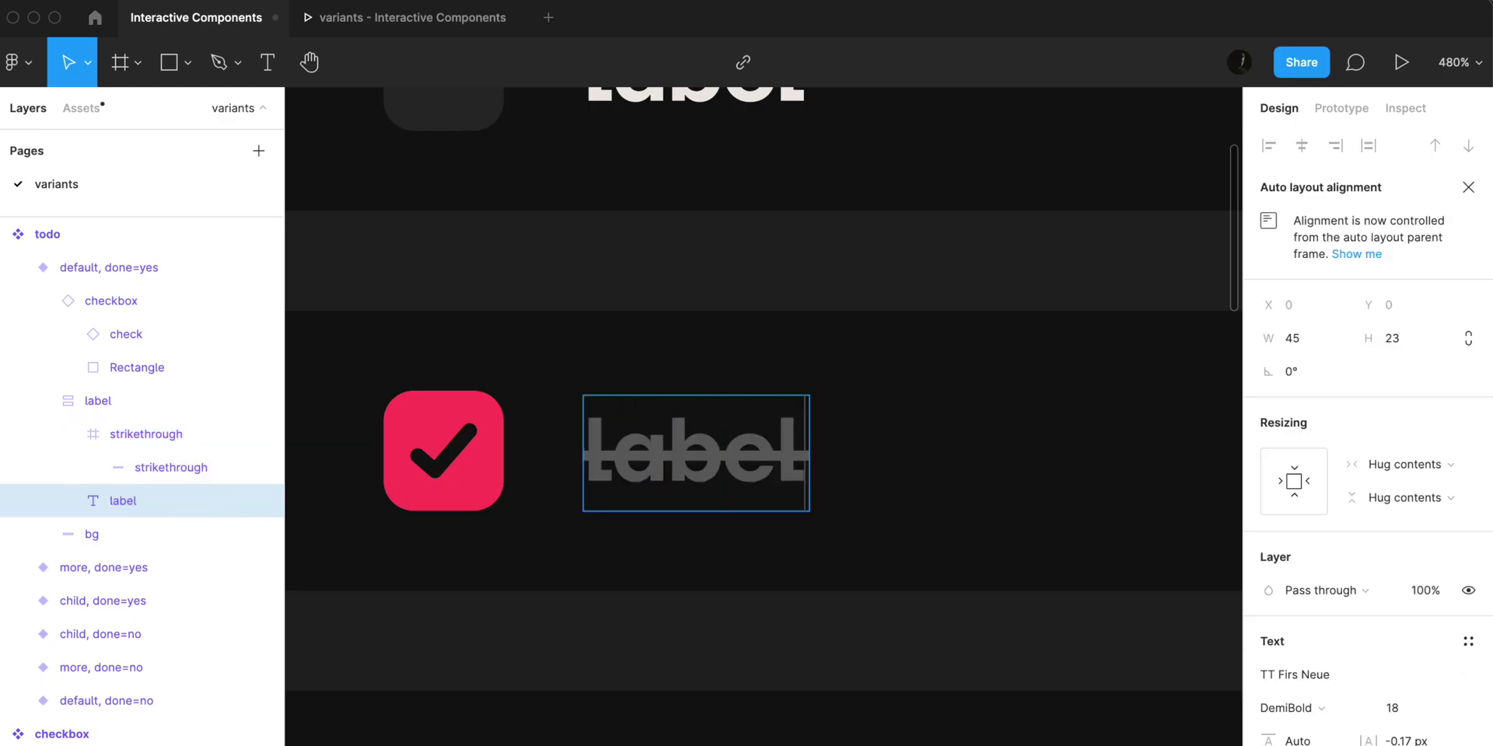
Test how the strikethrough resizes with the texts typography and good to go, and undo back to label.
key("super+a")
type("typography")
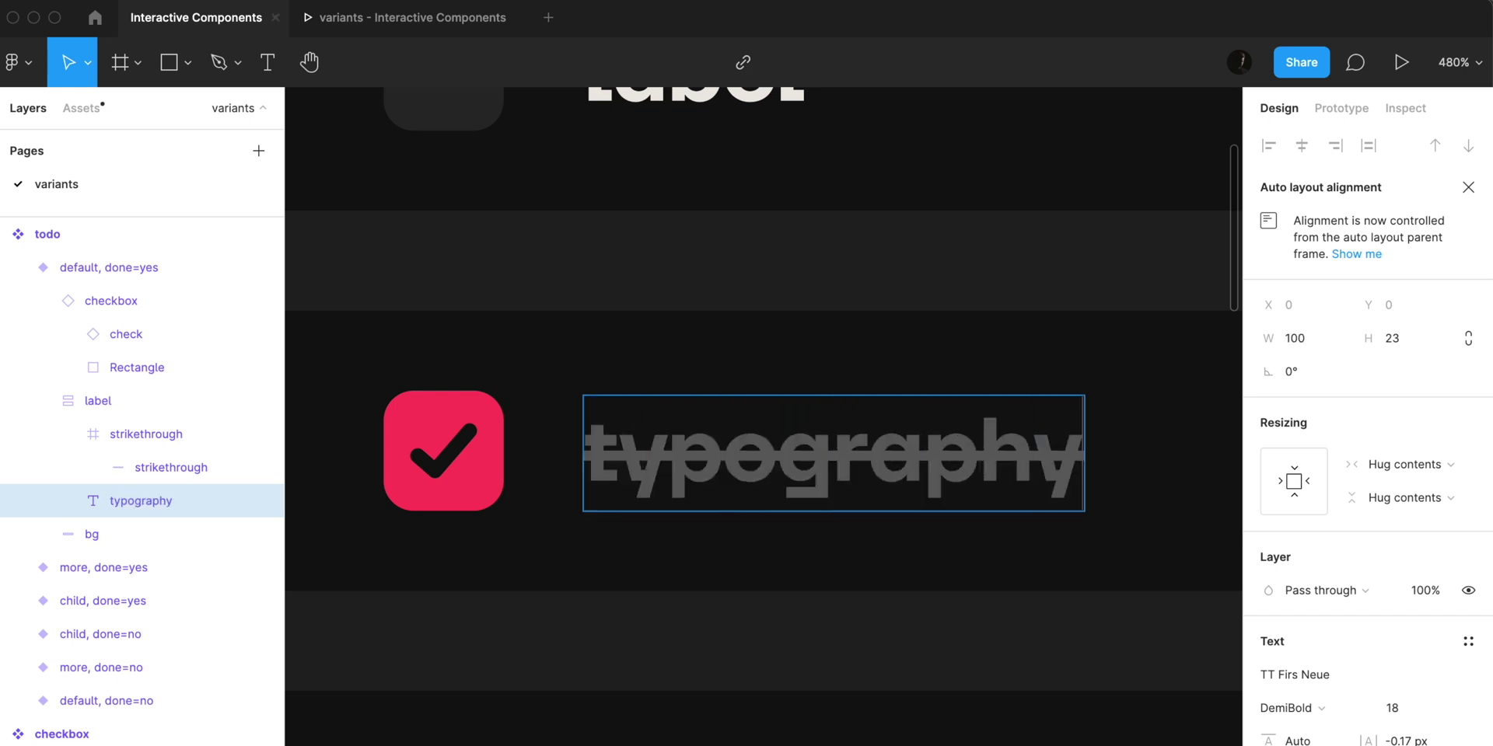
key("super+a")
type("good to go")
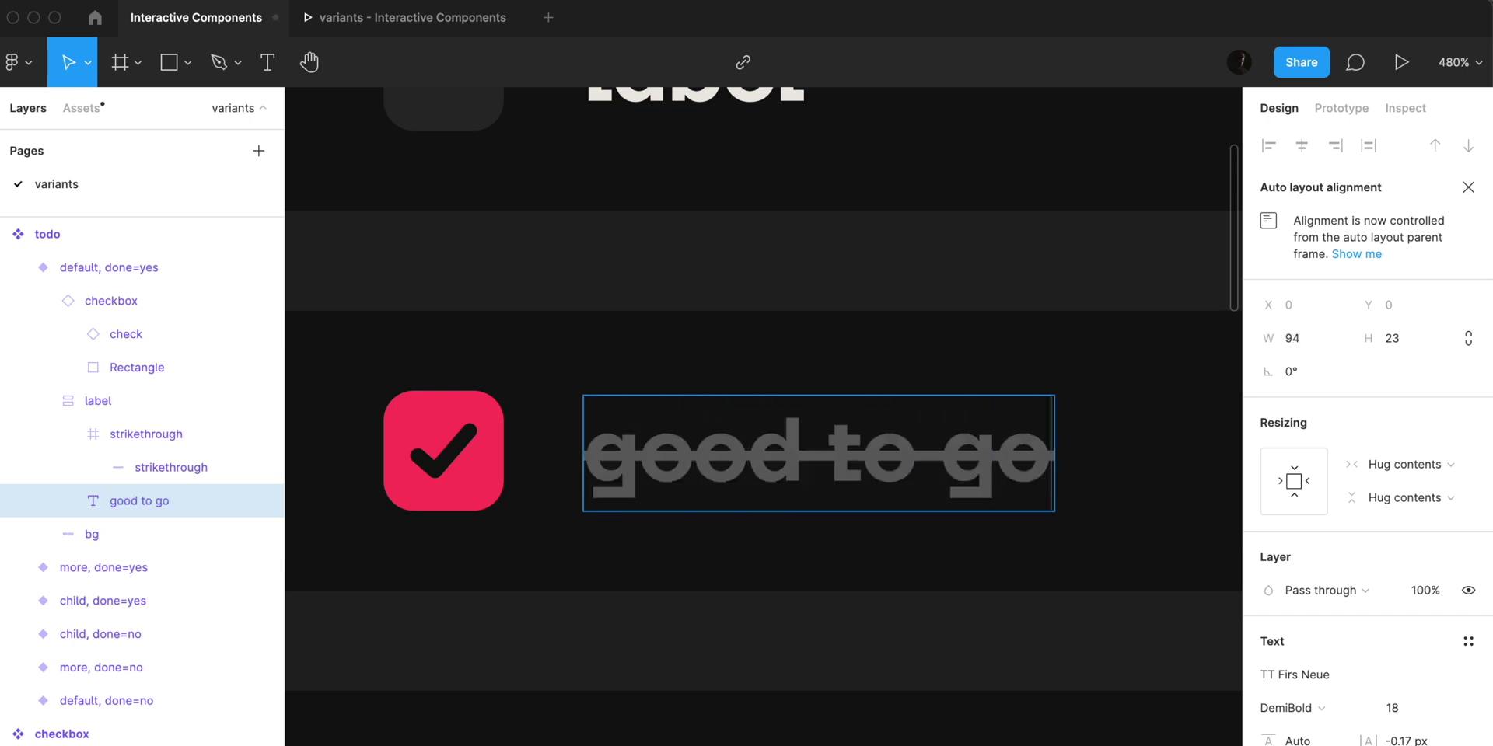
key("super+a")
key("super+z")
Replace the plain label text in the default, done=no variant with a copy of the struck-through label frame.
left_click(42, 400)
left_click(134, 405)
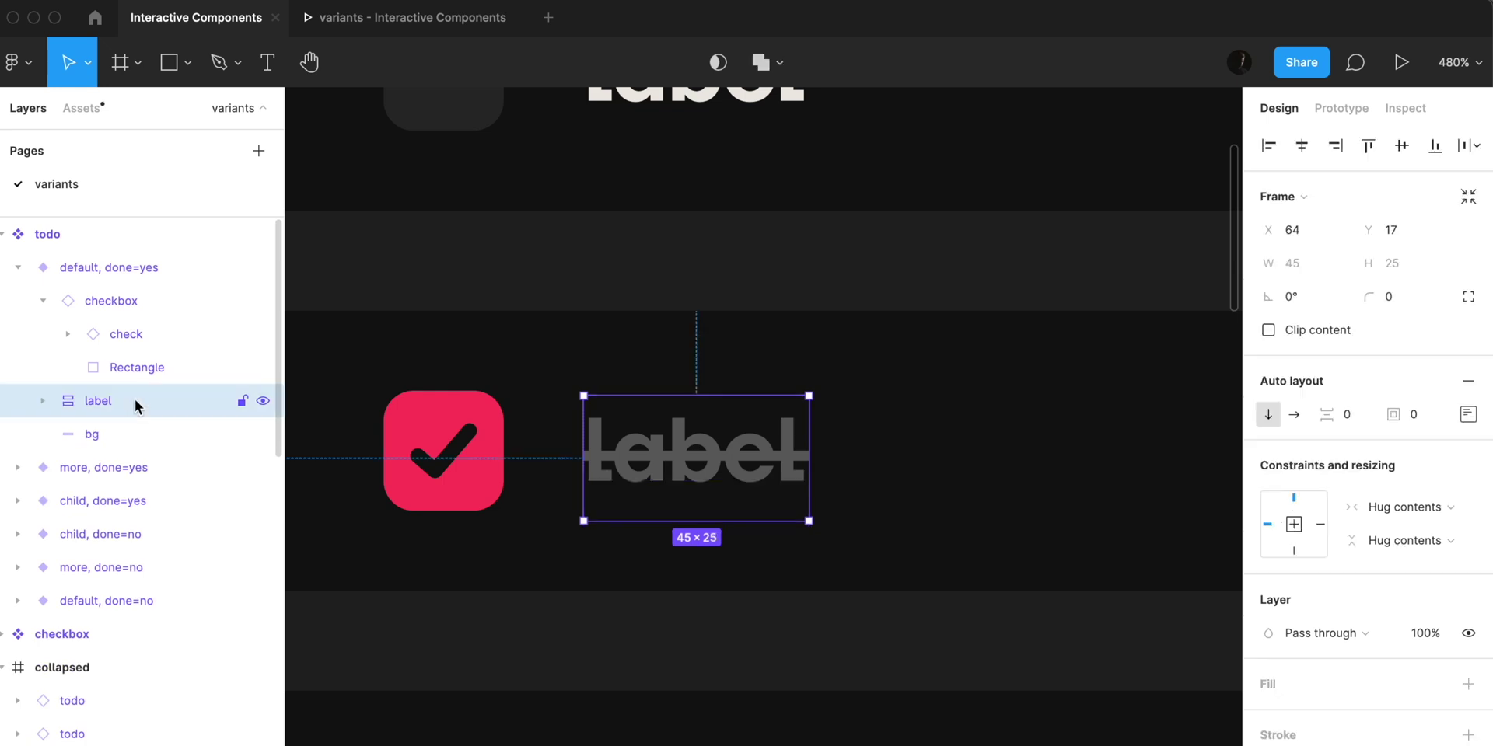
left_click(730, 479)
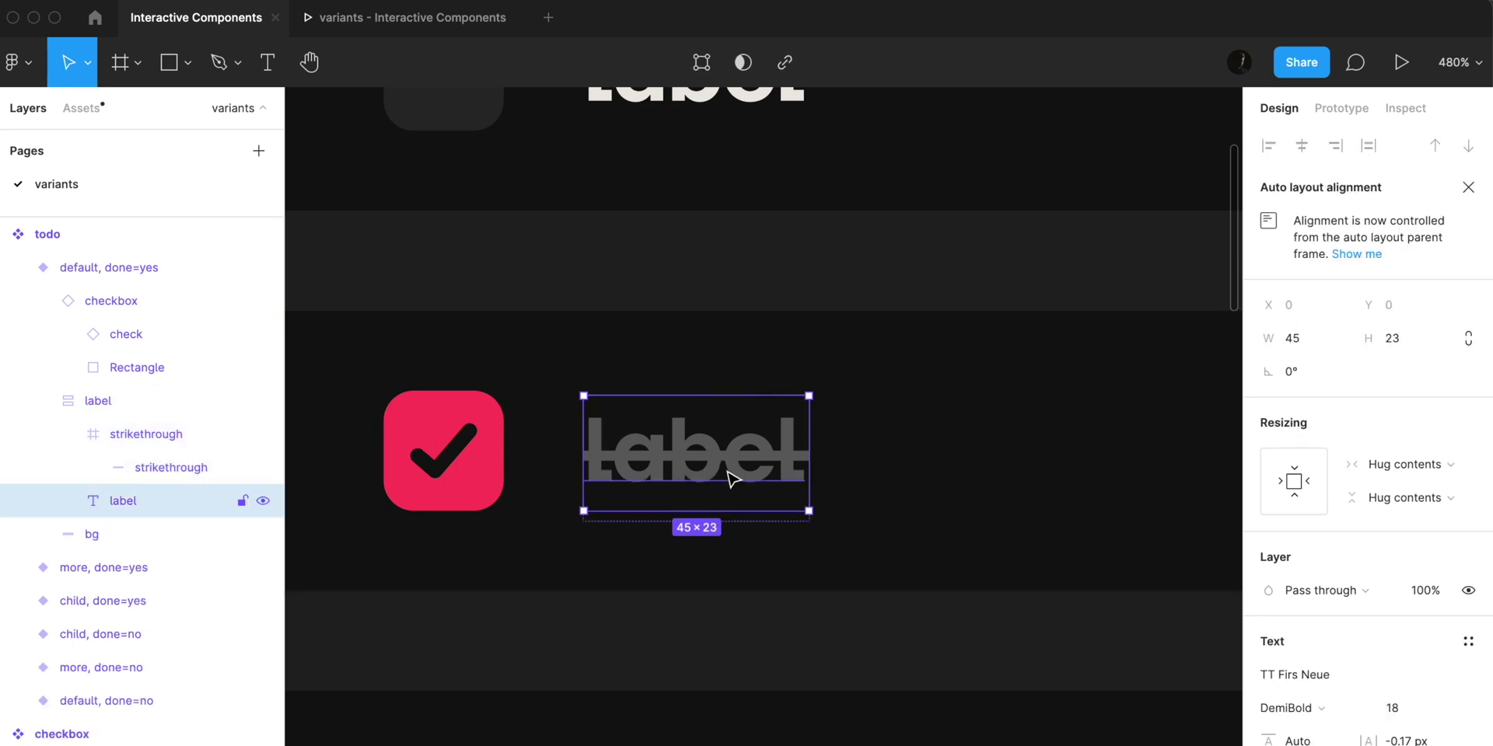
left_click(74, 401)
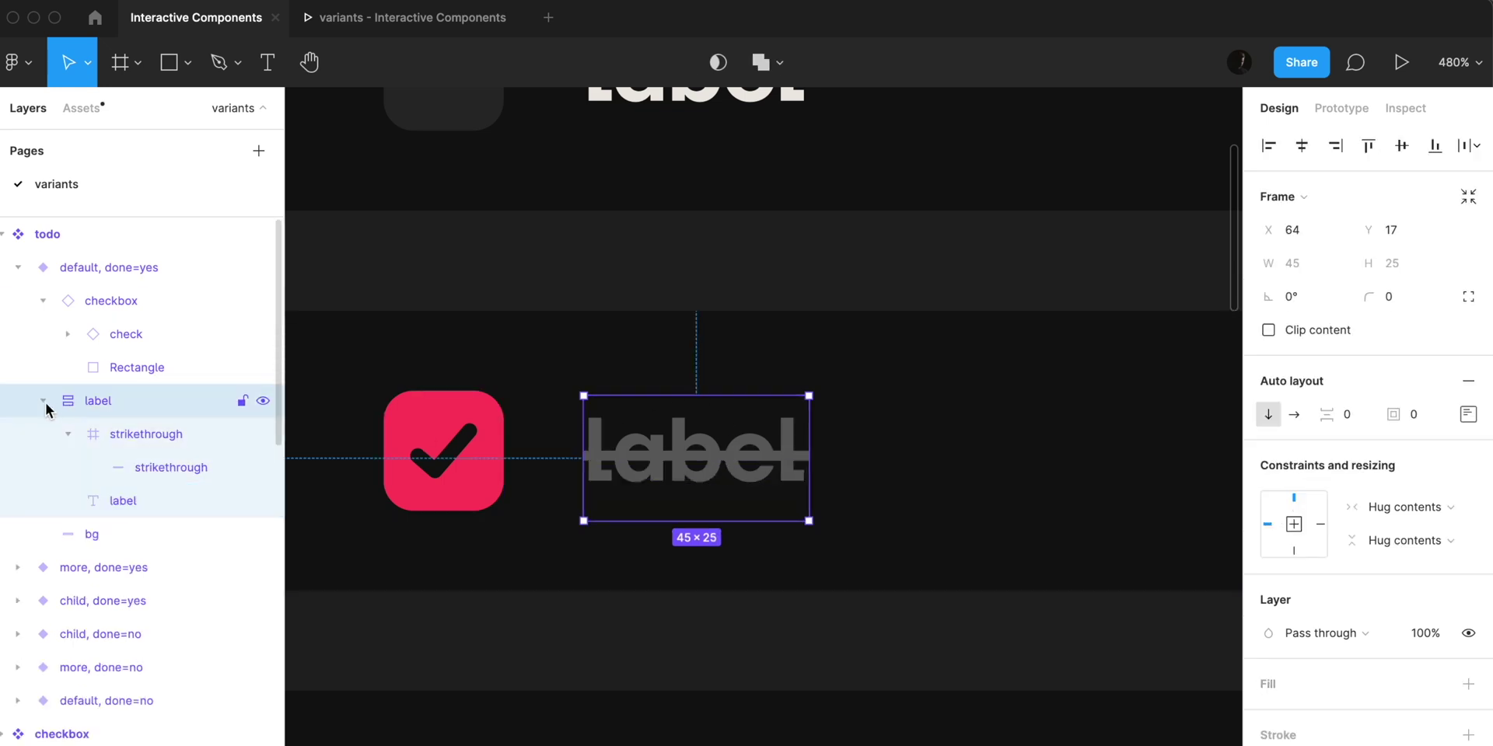
left_click(49, 401)
scroll(915, 425, "down", 3)
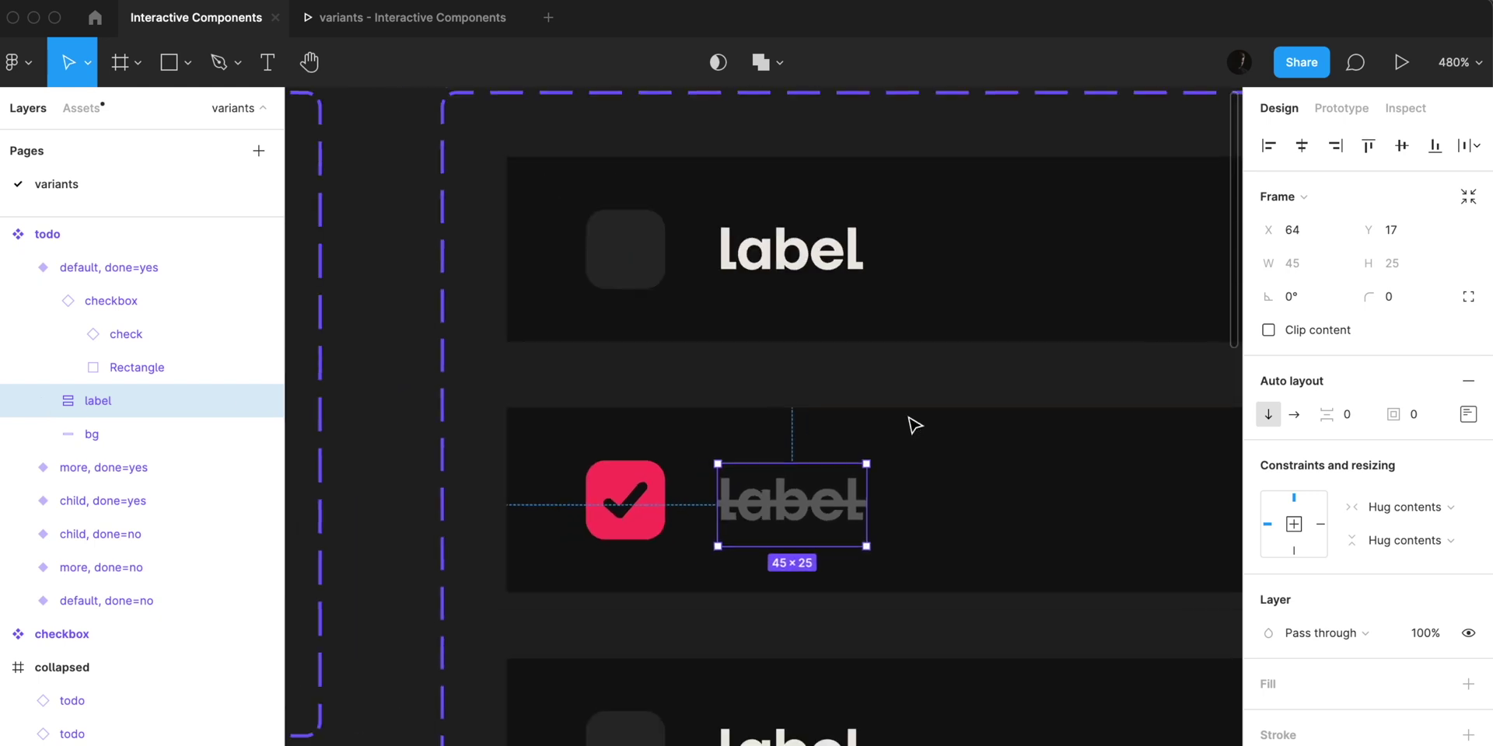
left_click(766, 278)
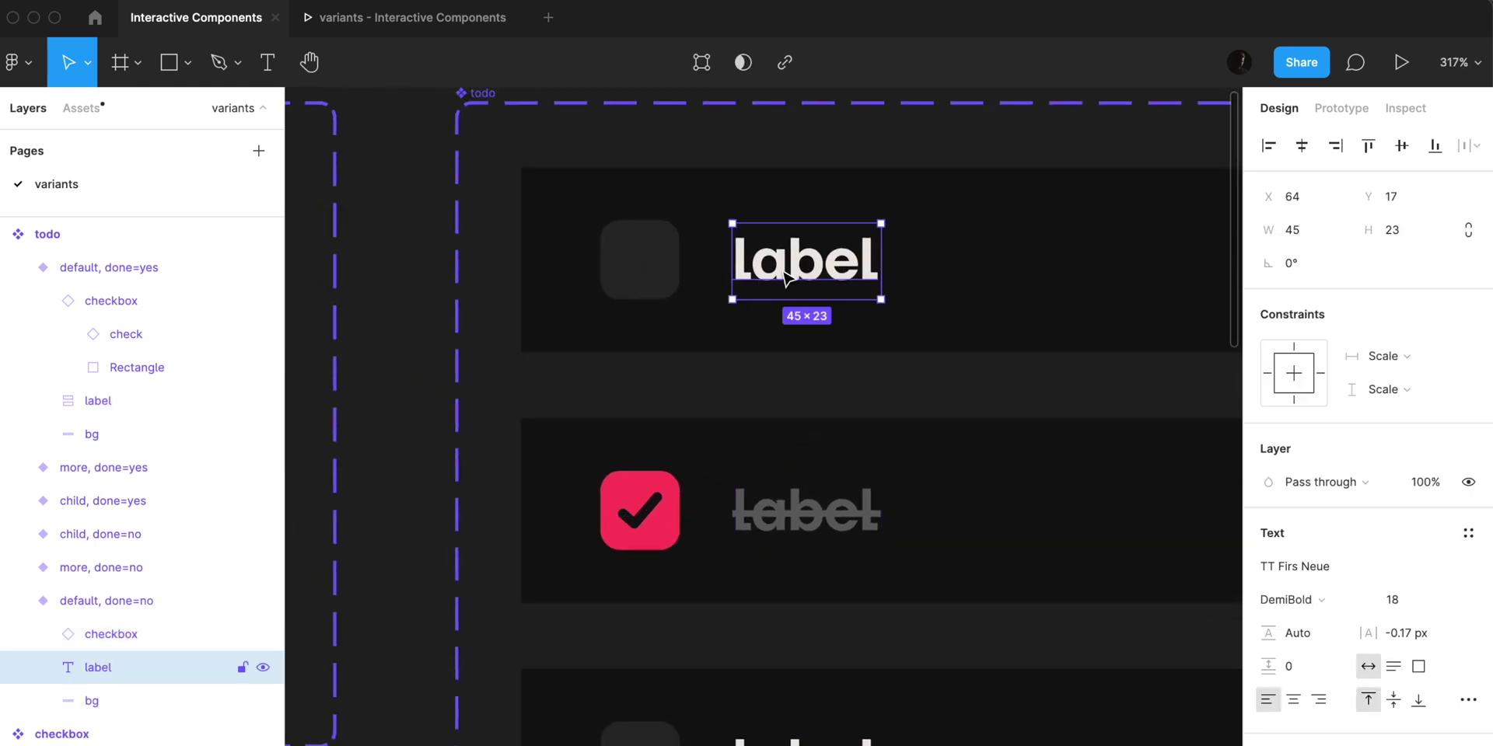
key("Delete")
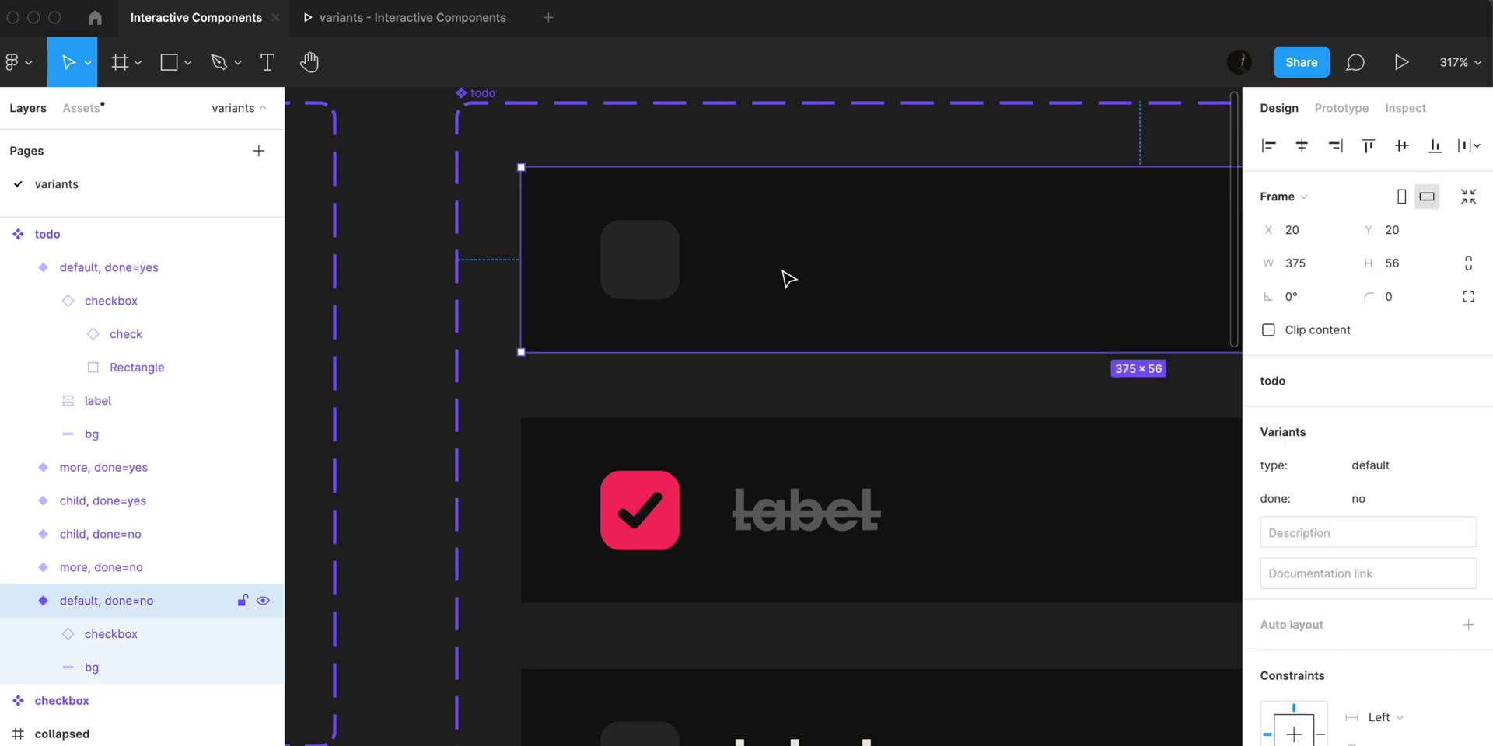
key("super+z")
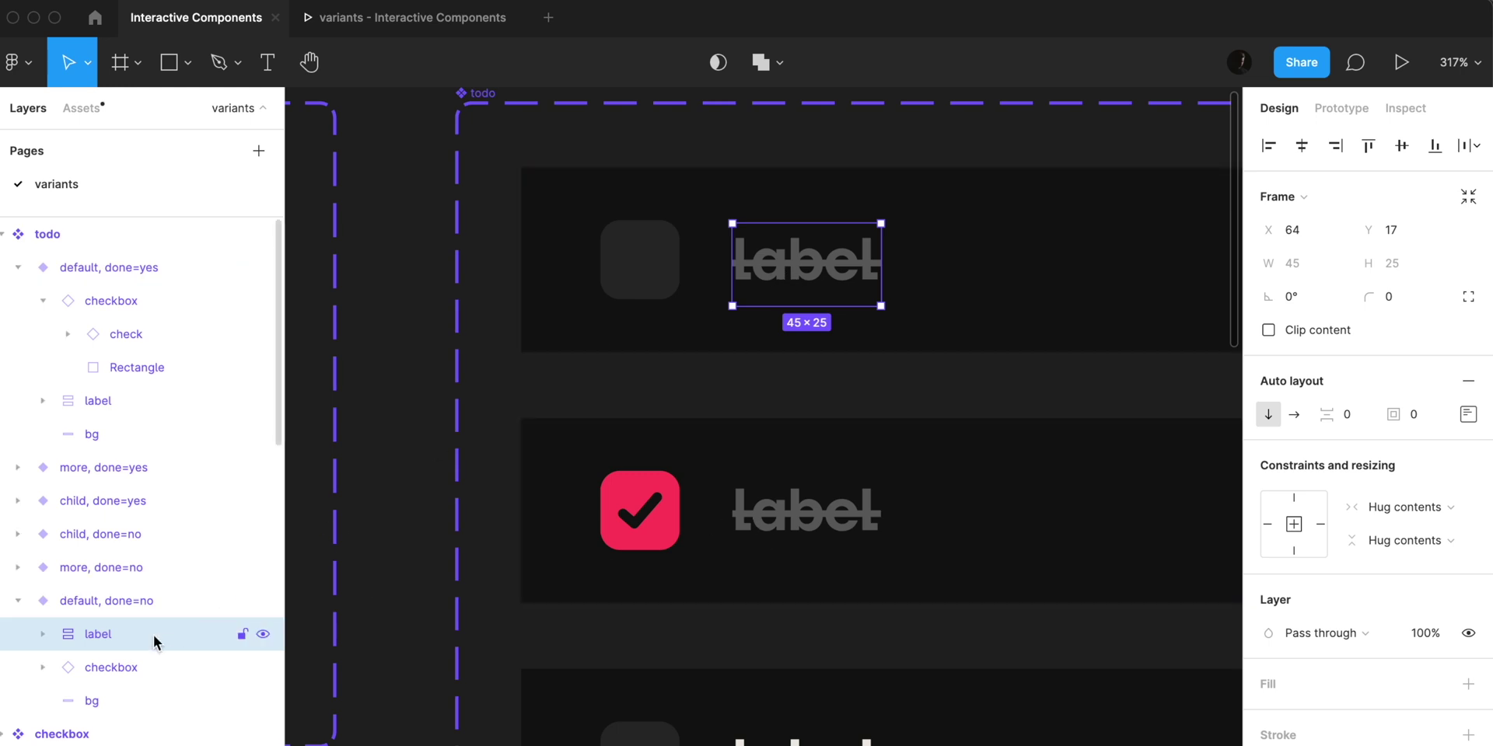
Move the new label frame below the checkbox in the default, done=no variant and collapse the done=yes variant's checkbox layer.
key("super+bracketleft")
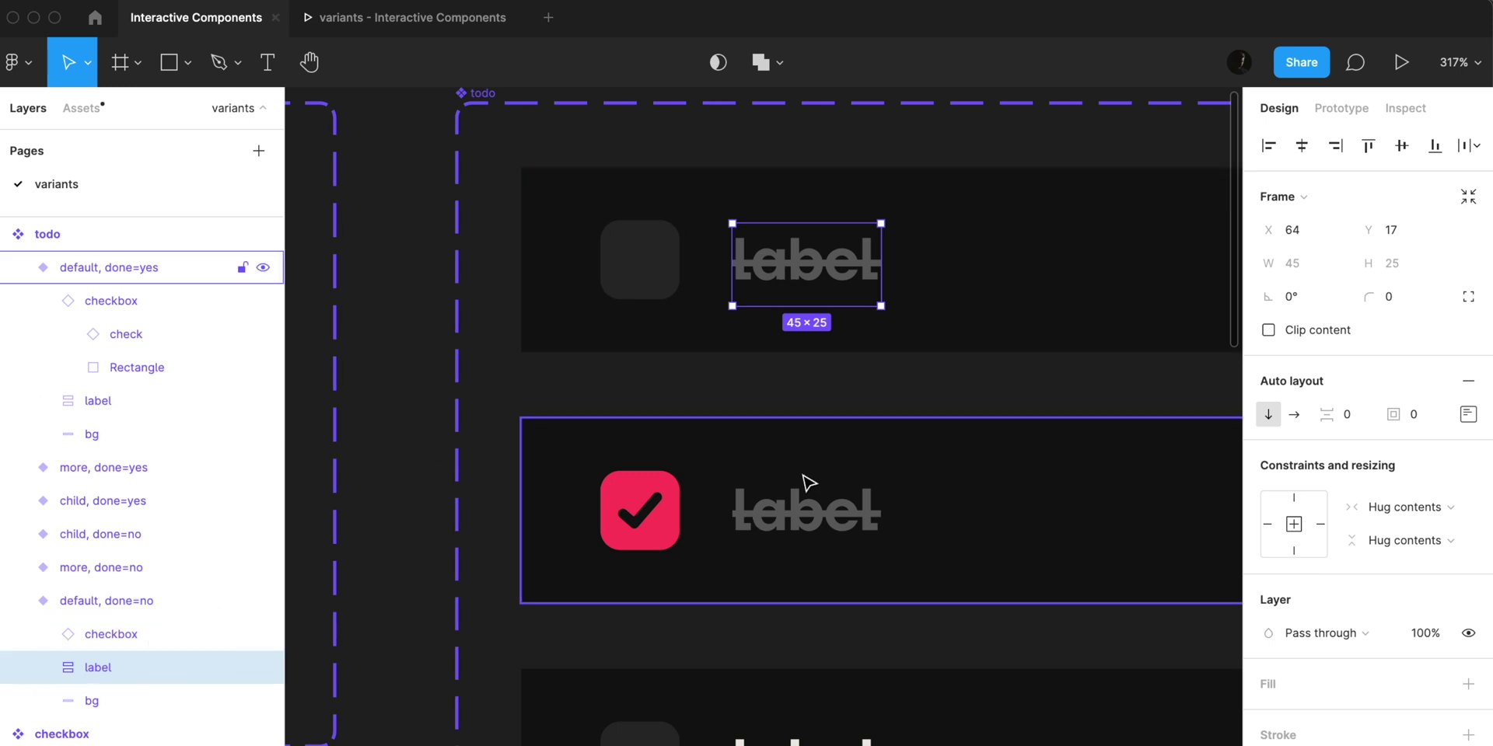
left_click(805, 478)
left_click(43, 300)
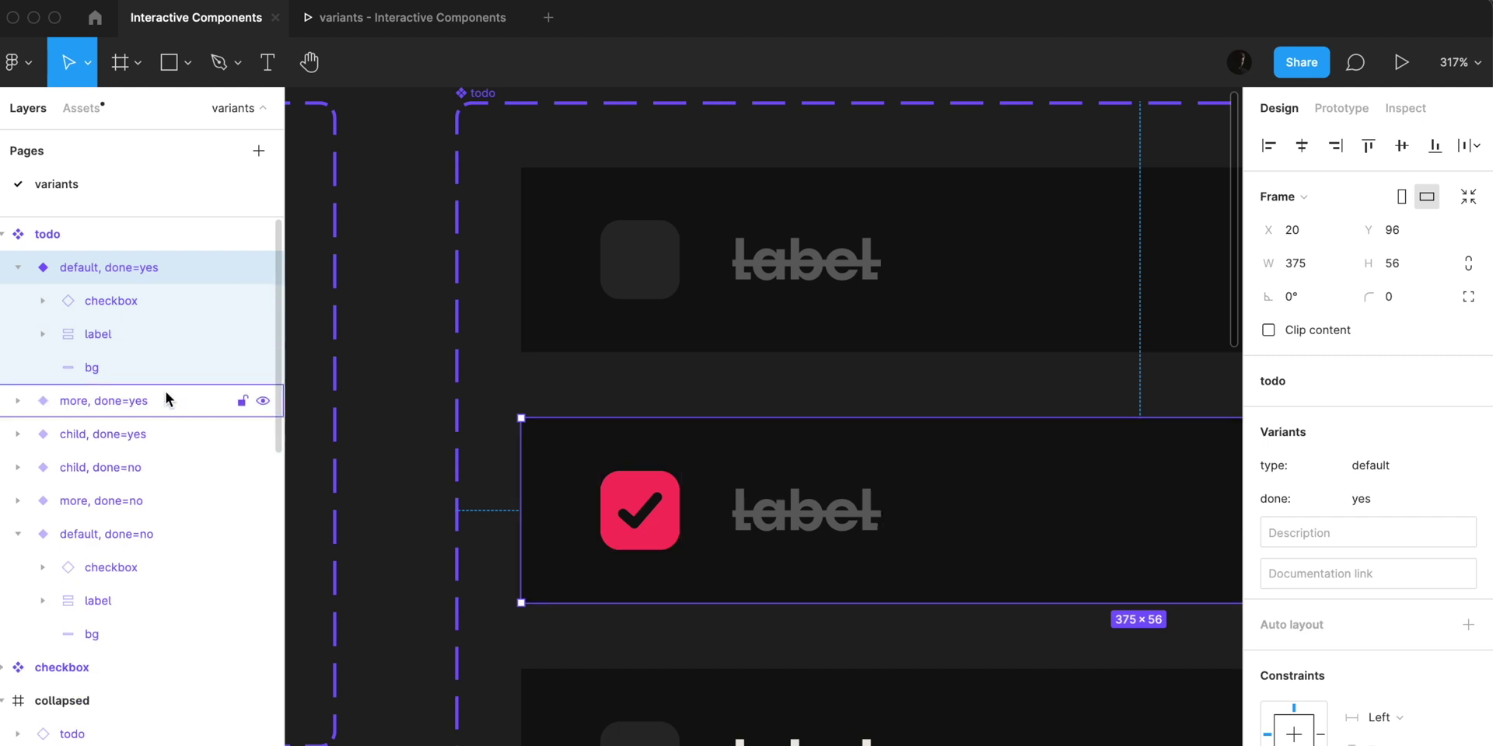
Shrink the strikethrough line in the default, done=no variant to a width of 2 and set its fill opacity to 0%.
left_click(805, 270, "super")
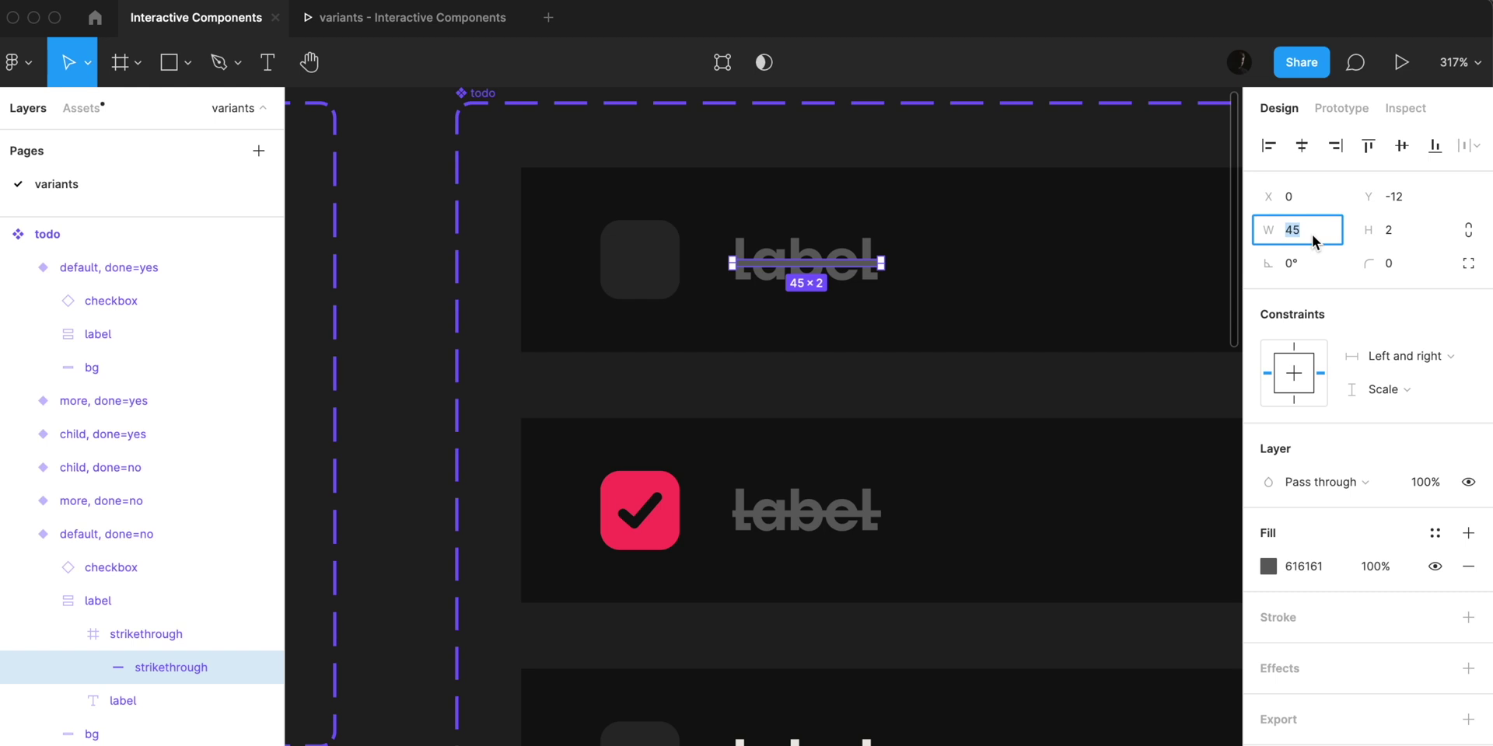
type("1")
key("Return")
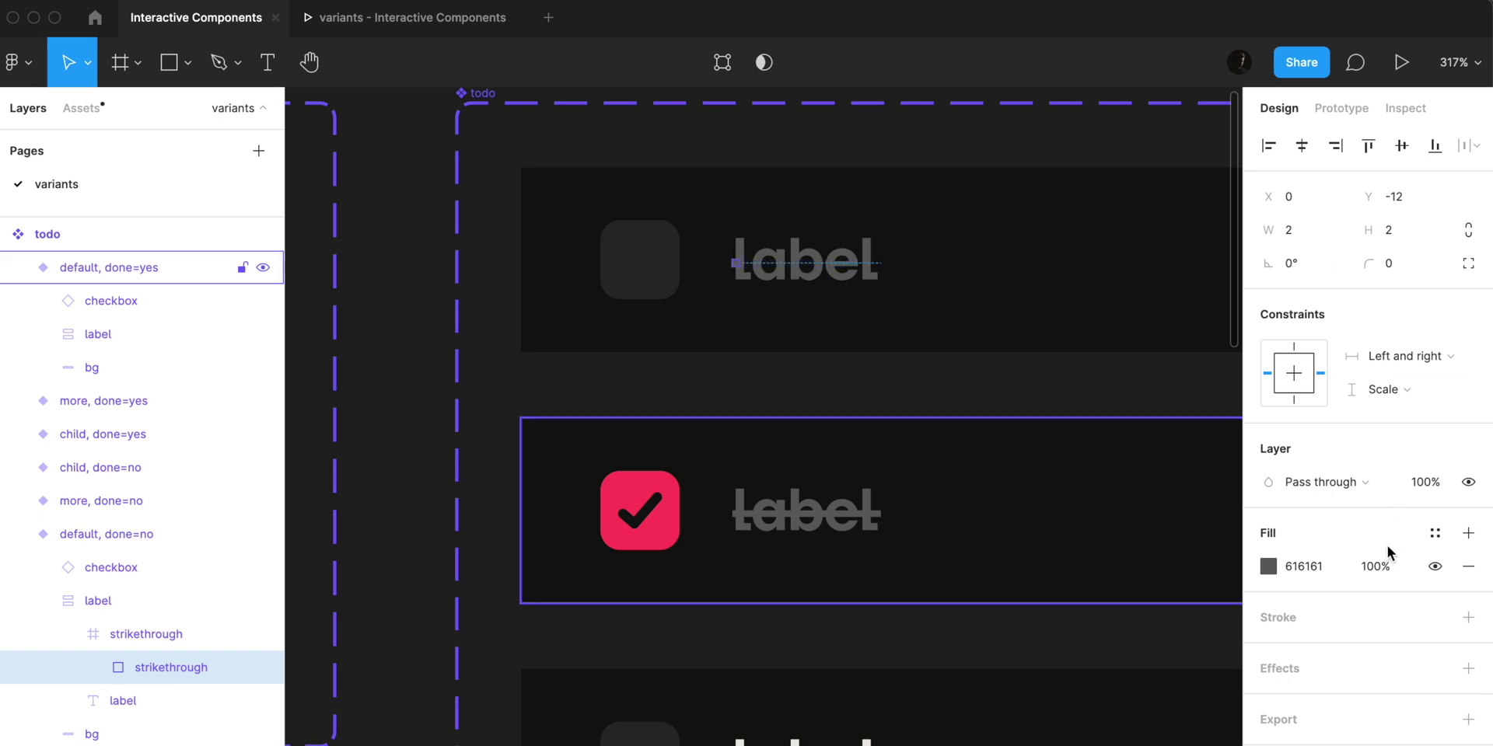
key("Return")
scroll(993, 466, "right", 2)
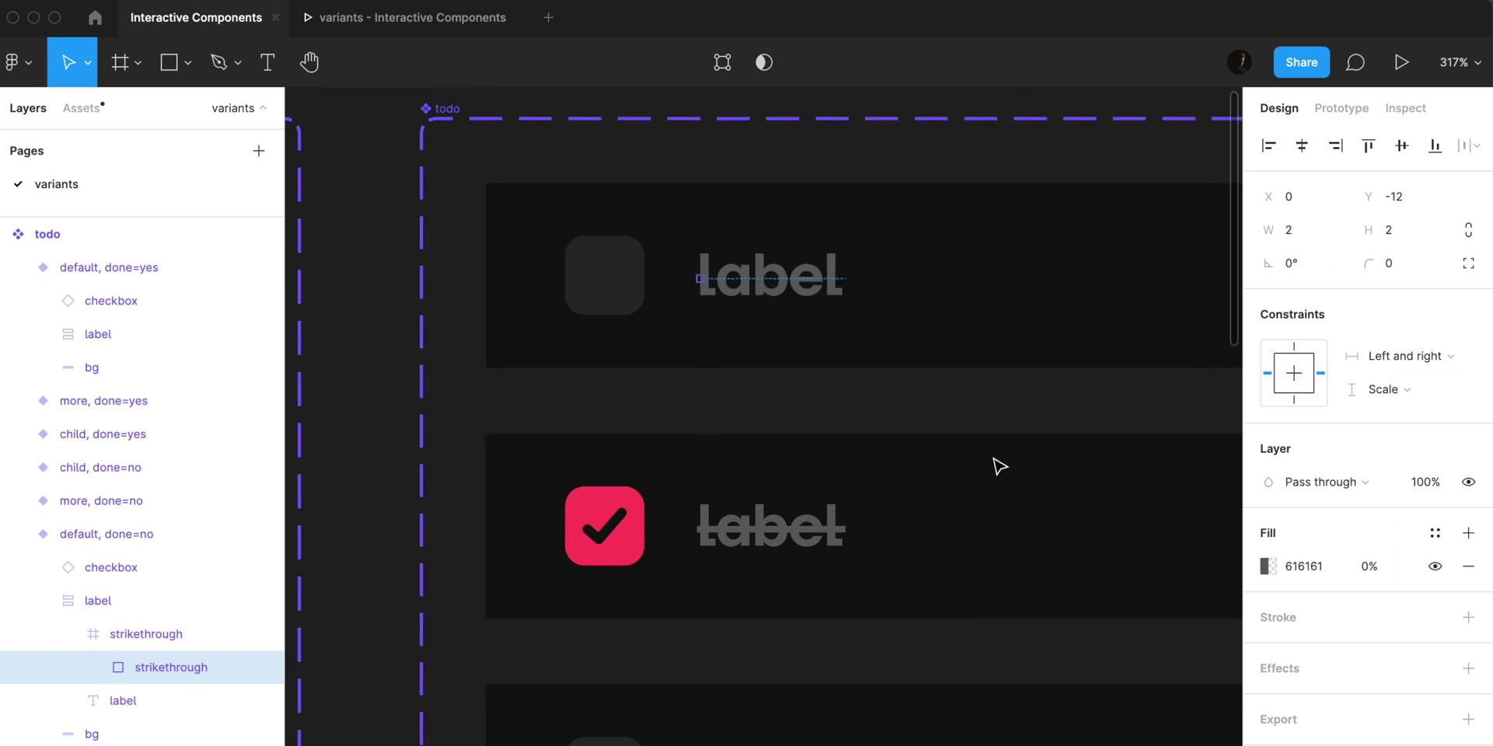
Match the label text color in the default, done=no variant to the light label of the variant with an unchecked box below.
left_click(749, 289)
key("i")
left_click(749, 743)
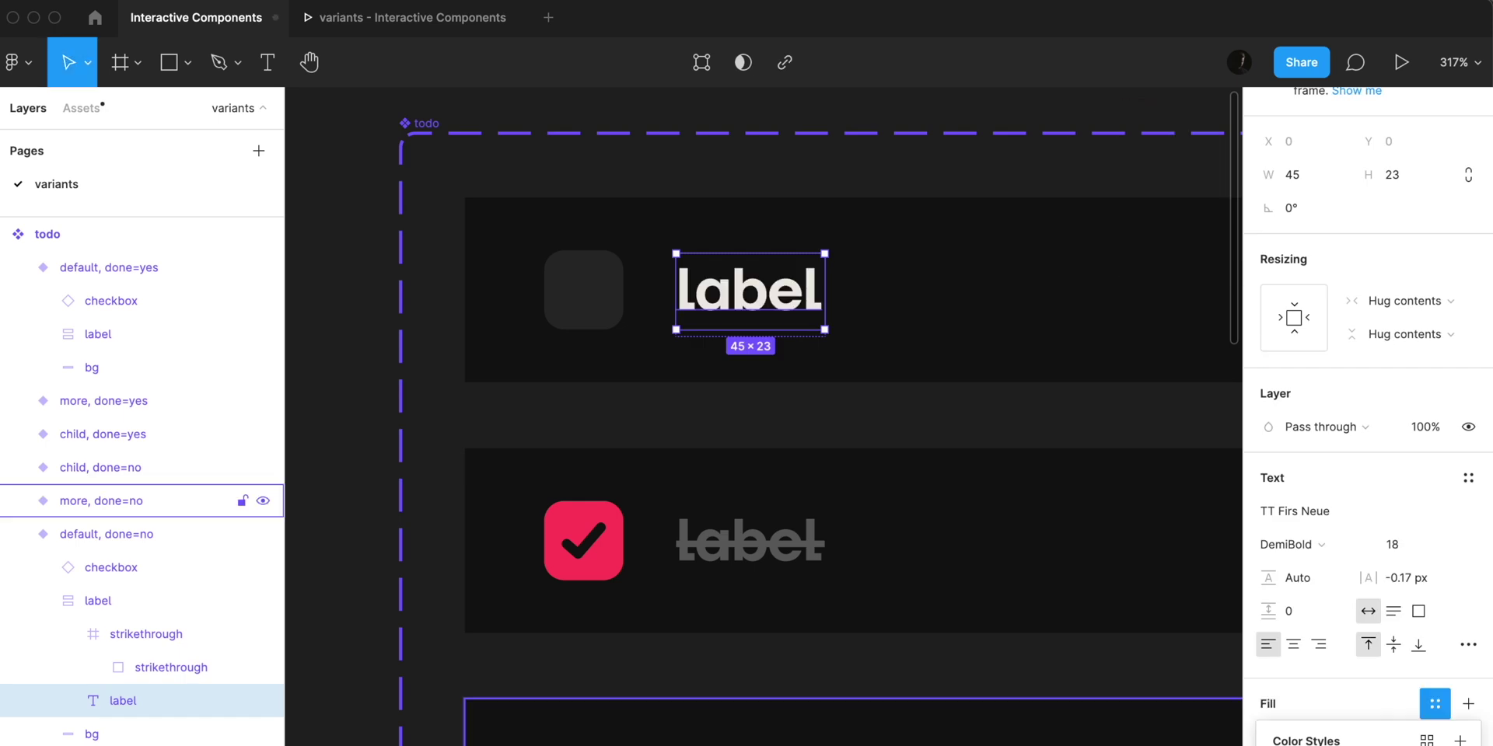
left_click(359, 265)
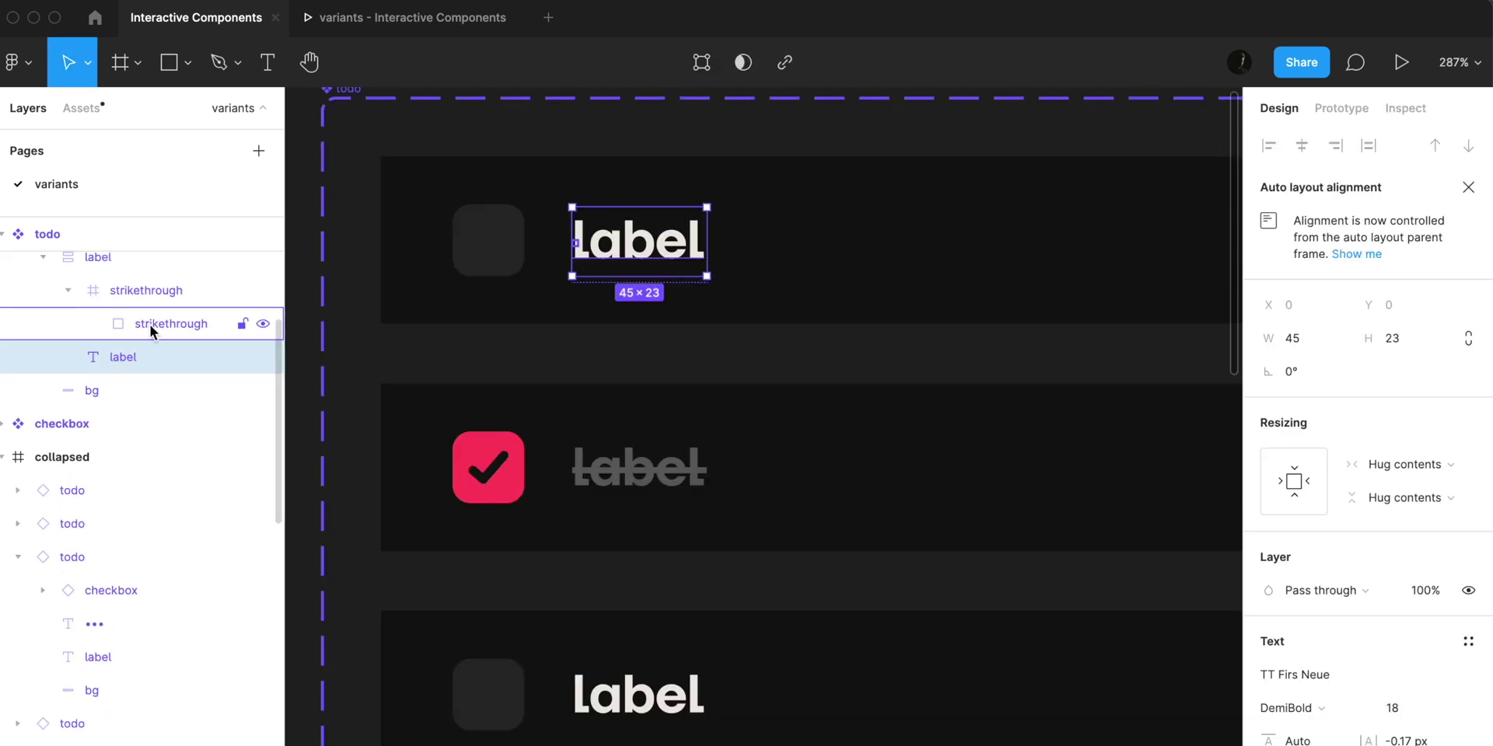
Change the fill color of the default, done=no strikethrough to FFFFFF at 0% and view the prototype preview.
left_click(153, 325)
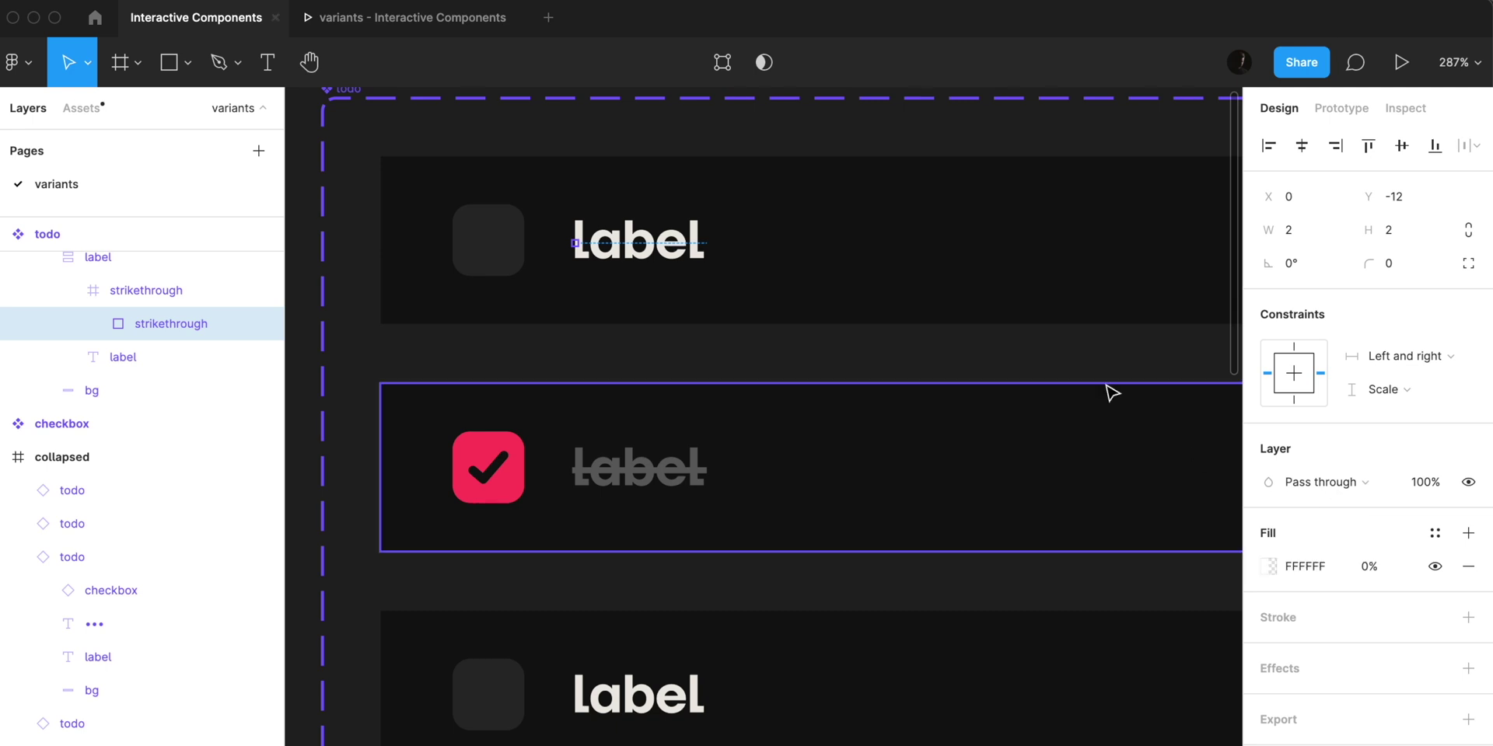
scroll(579, 189, "up", 2)
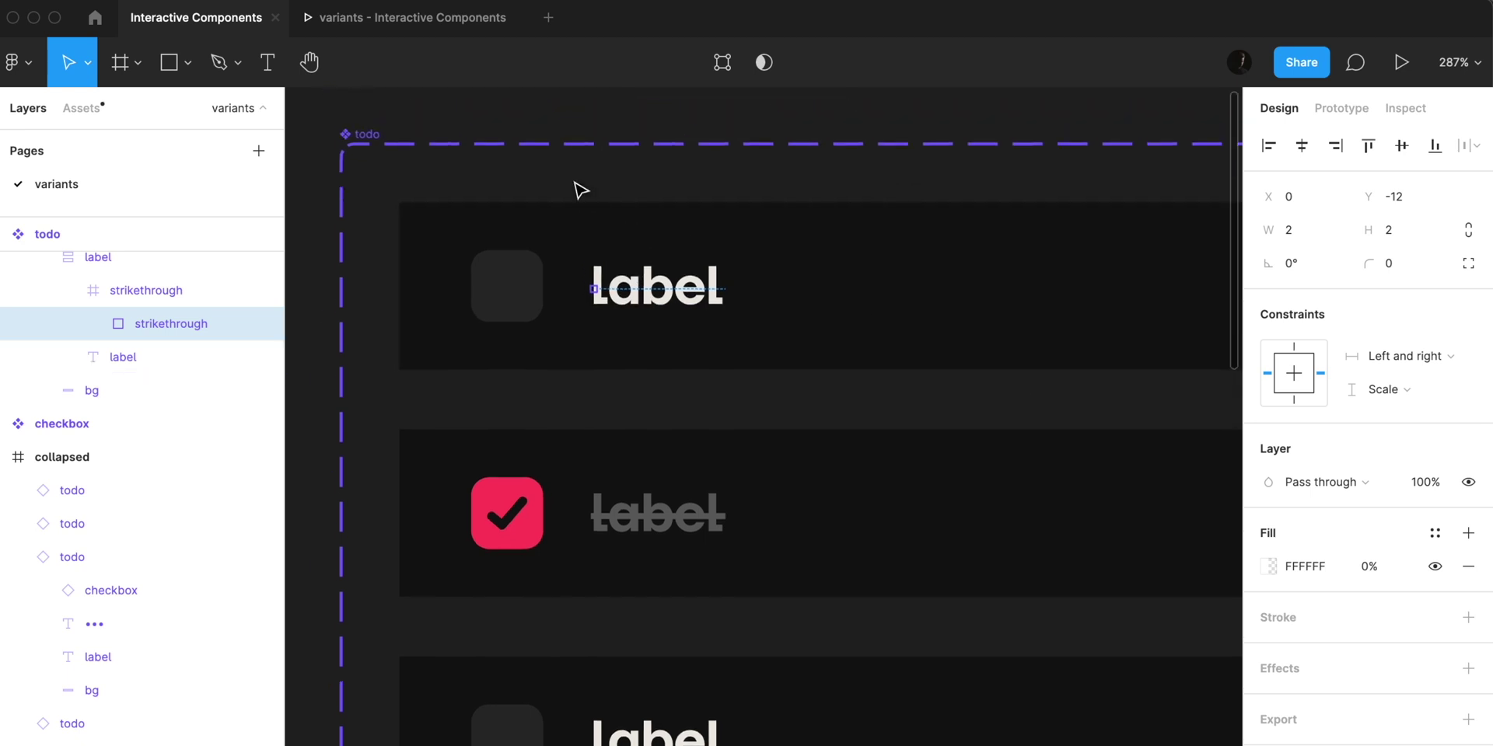
left_click(464, 20)
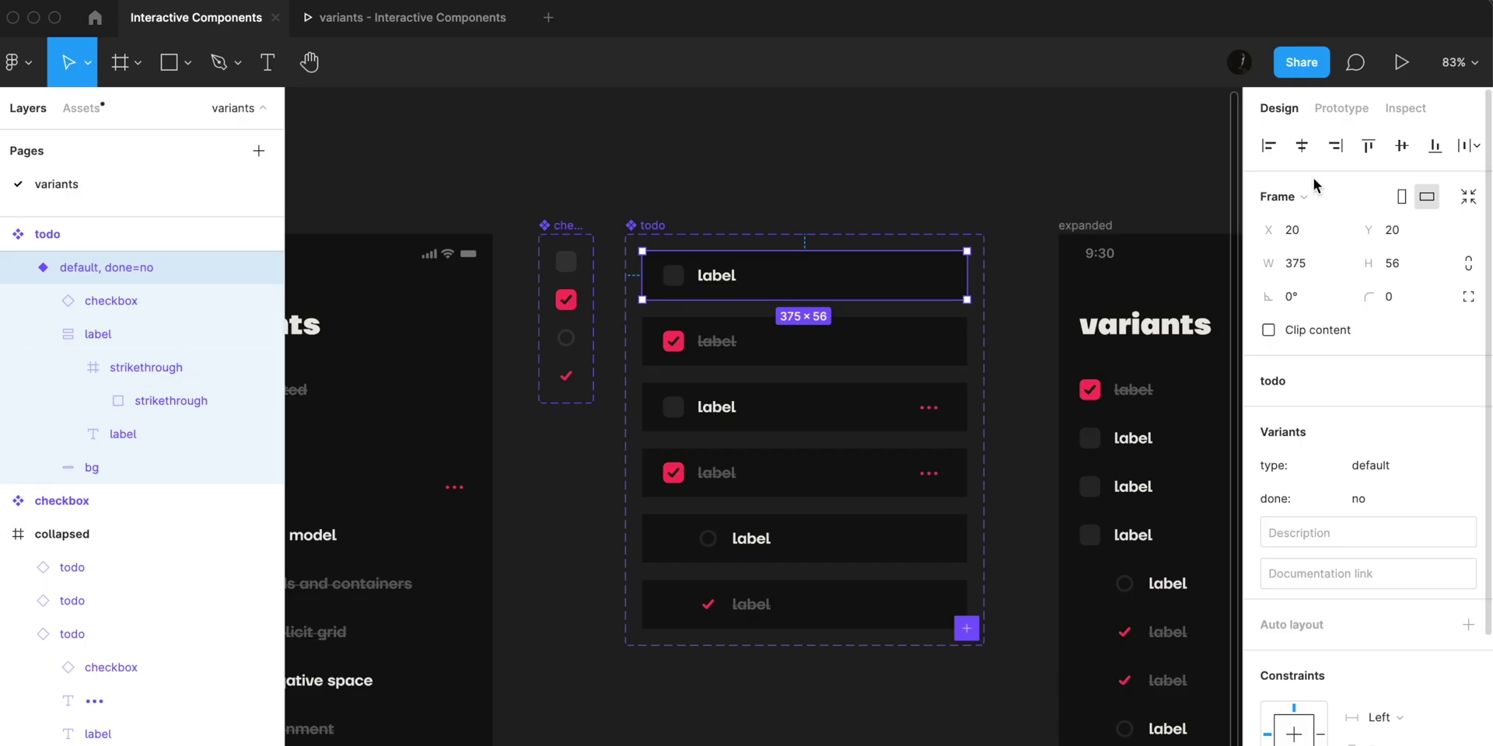
Set the Smart animate duration of the default, done=no variant's click interaction to 200ms.
left_click(1362, 111)
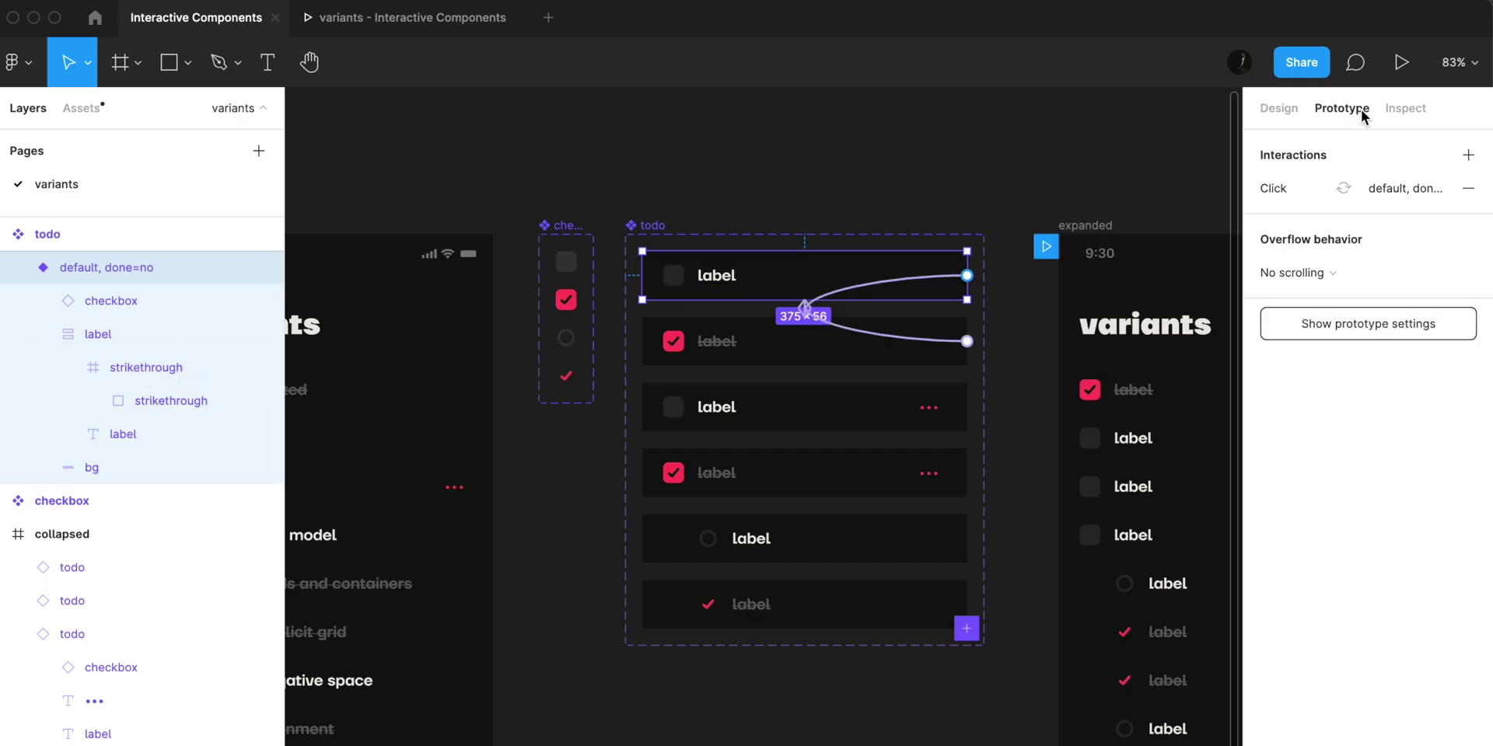
left_click(888, 283)
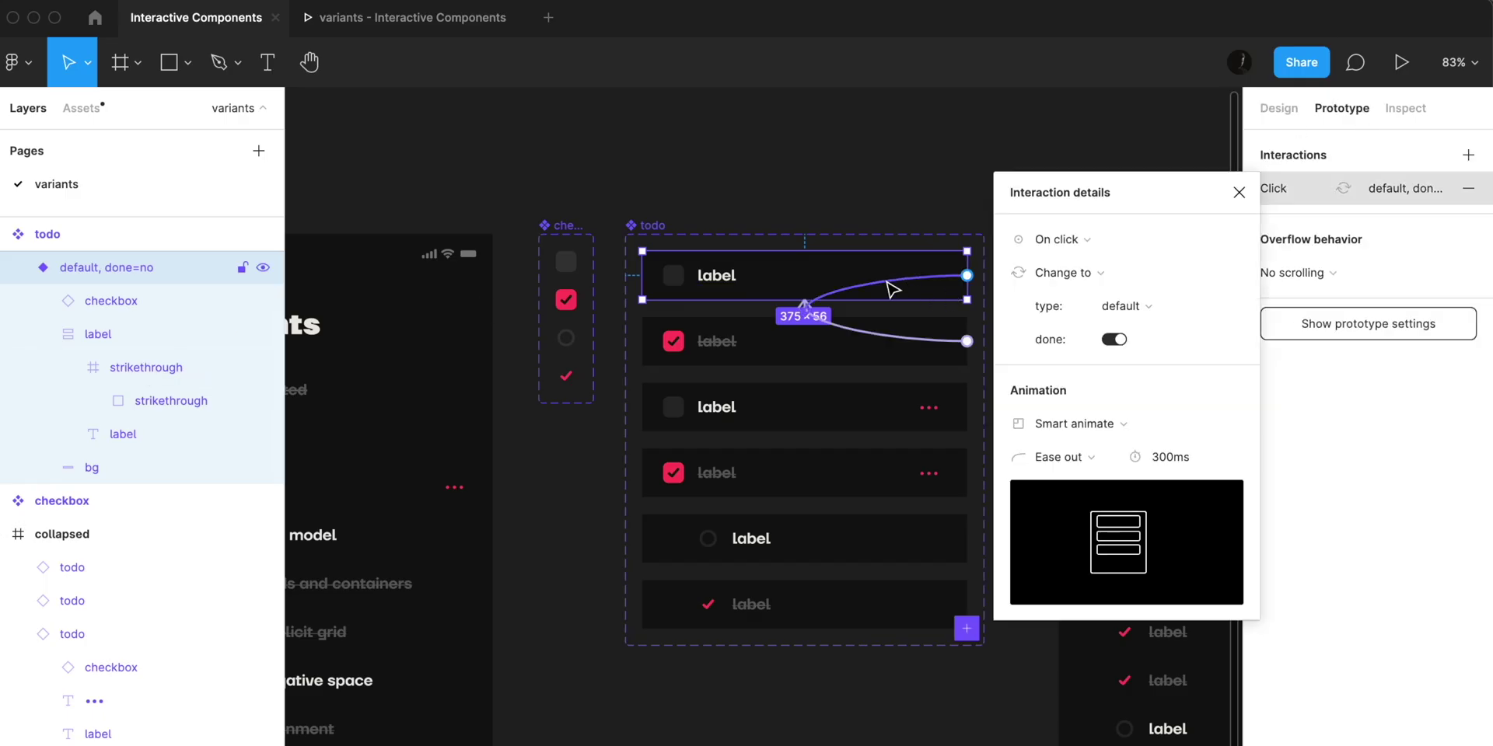
scroll(892, 289, "up", 6)
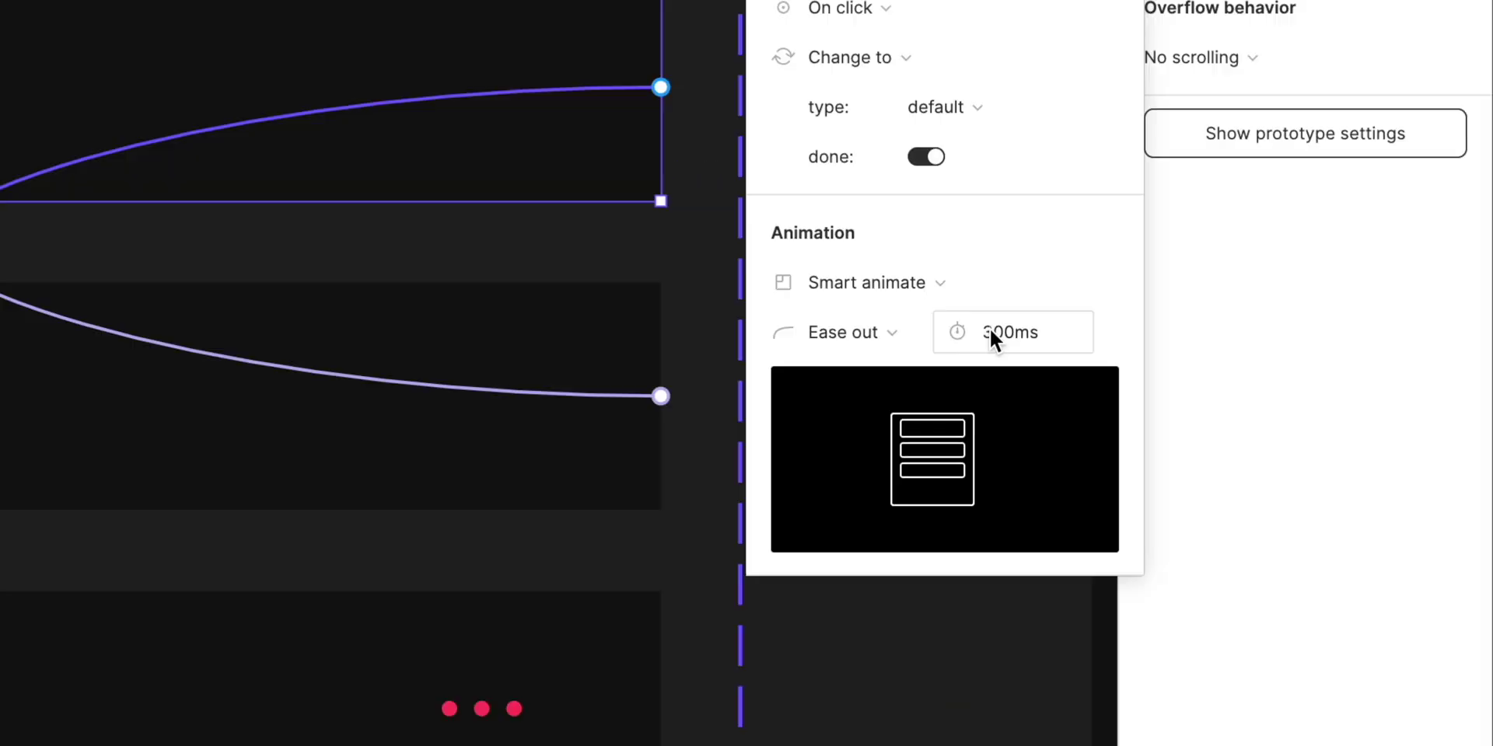
left_click(1149, 457)
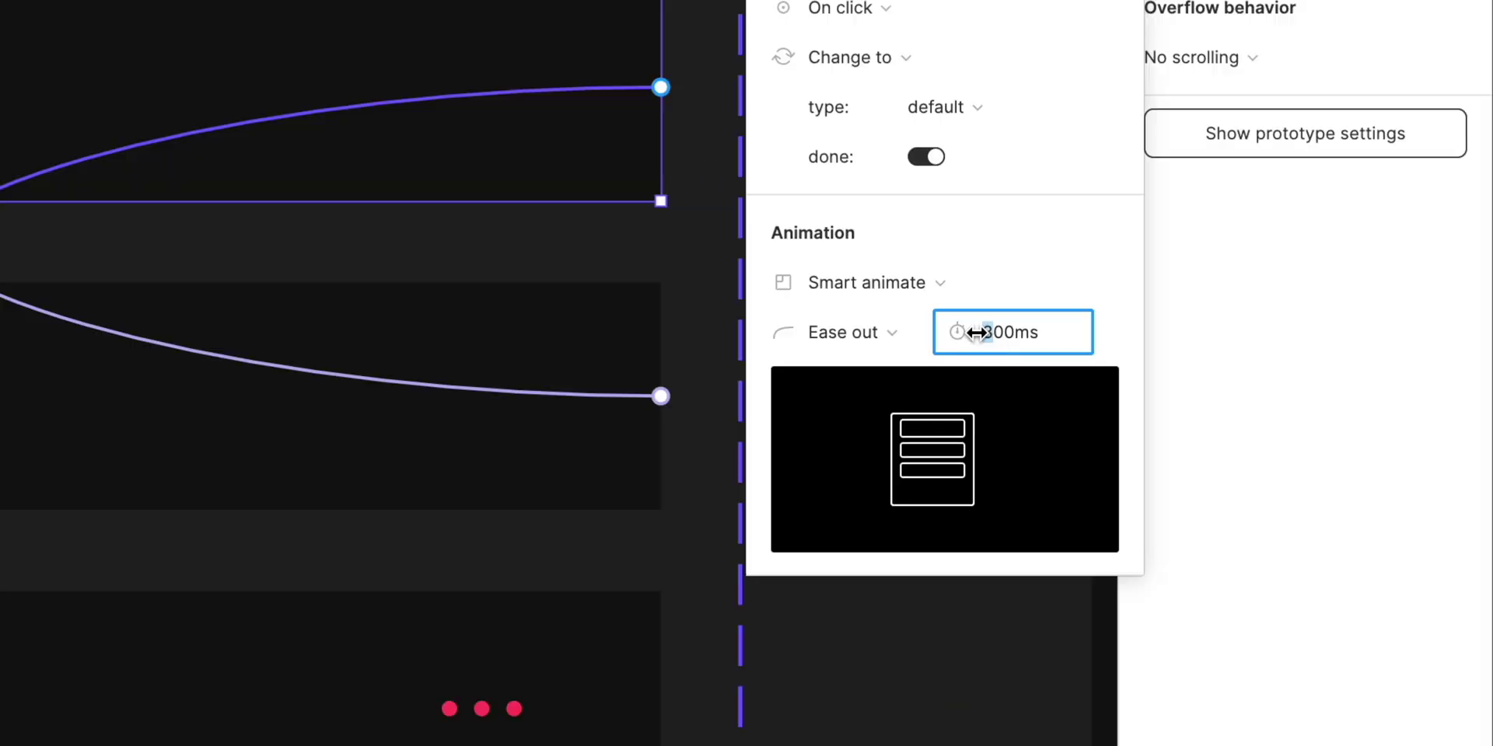
key("Return")
left_click(430, 342)
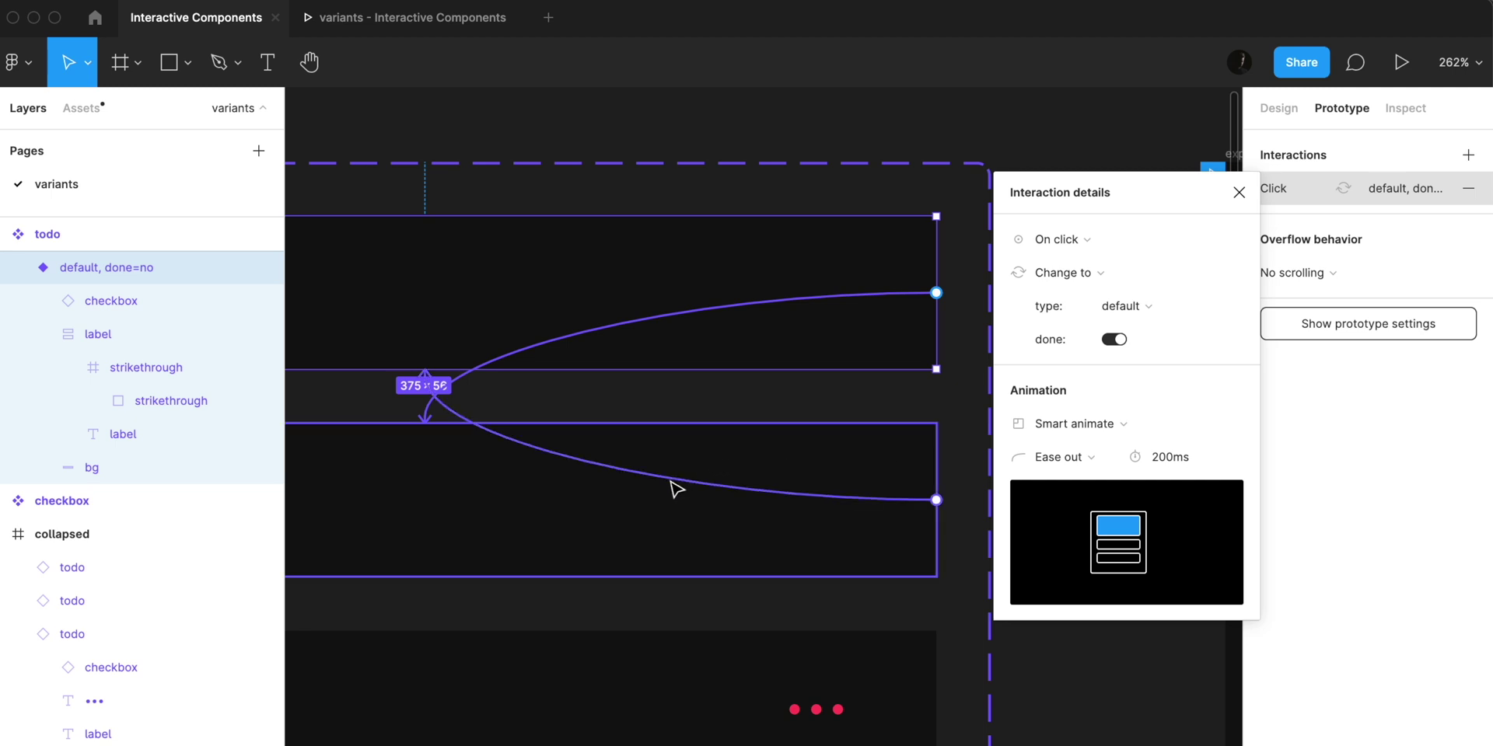
Set the default, done=yes variant's click interaction duration to 200ms and view the prototype preview.
left_click(1156, 459)
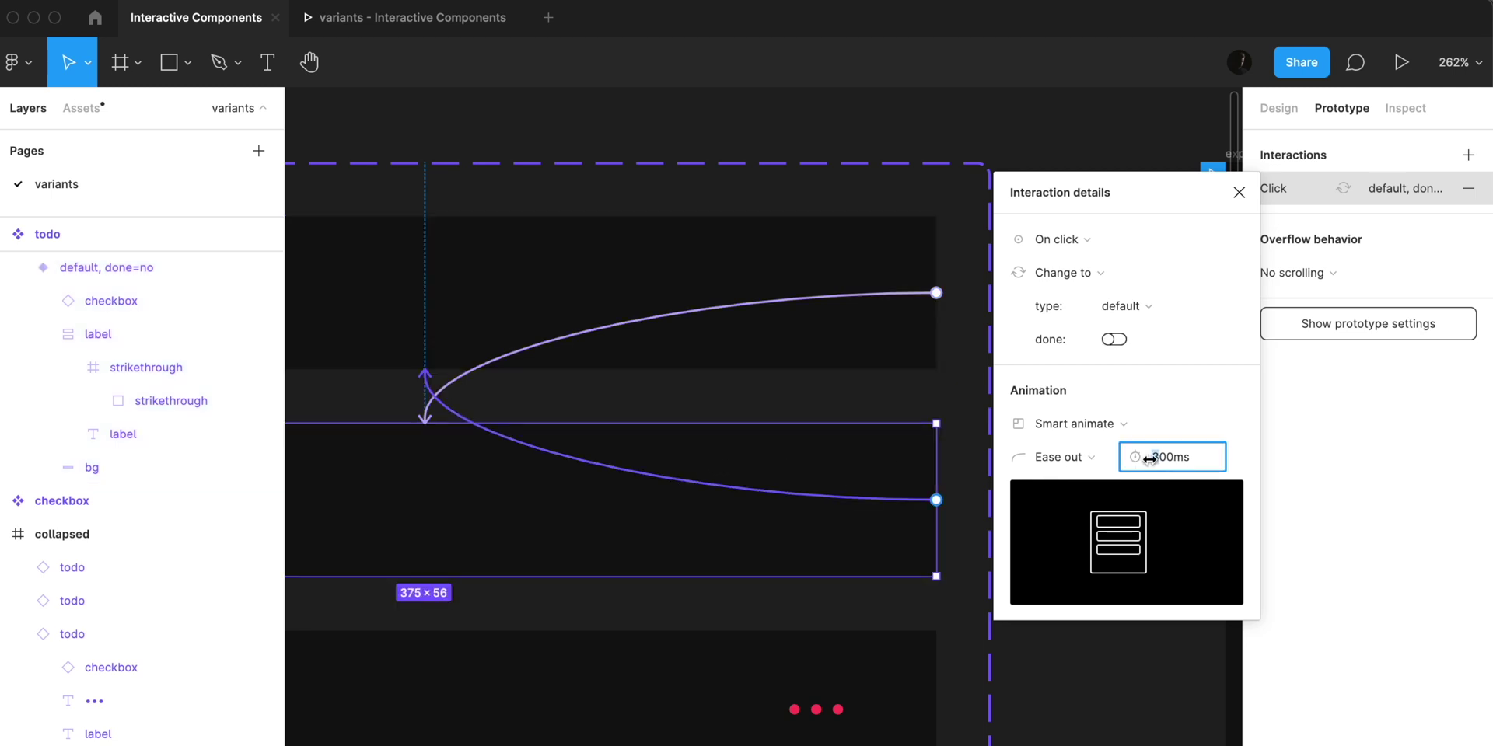
type("200")
key("Return")
left_click(776, 150)
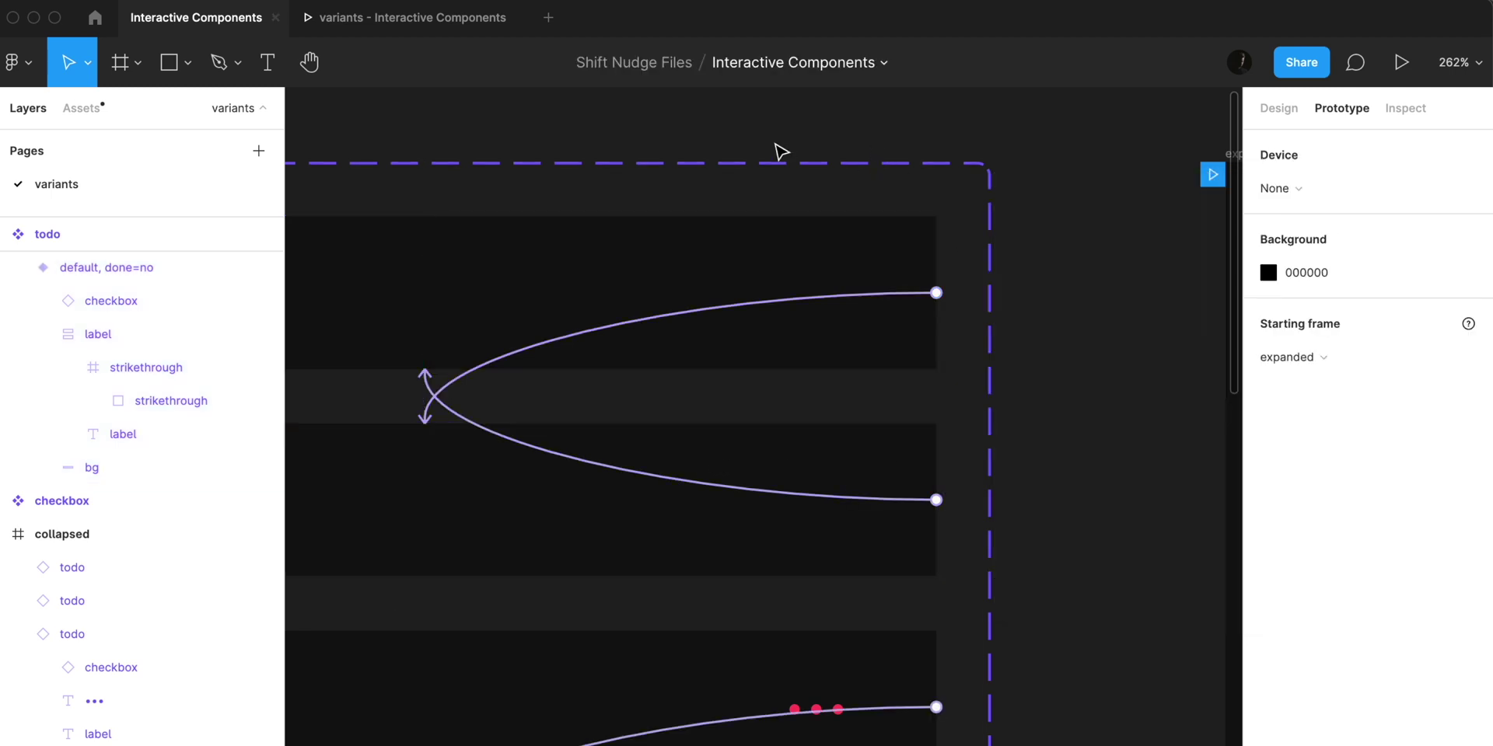
left_click(482, 23)
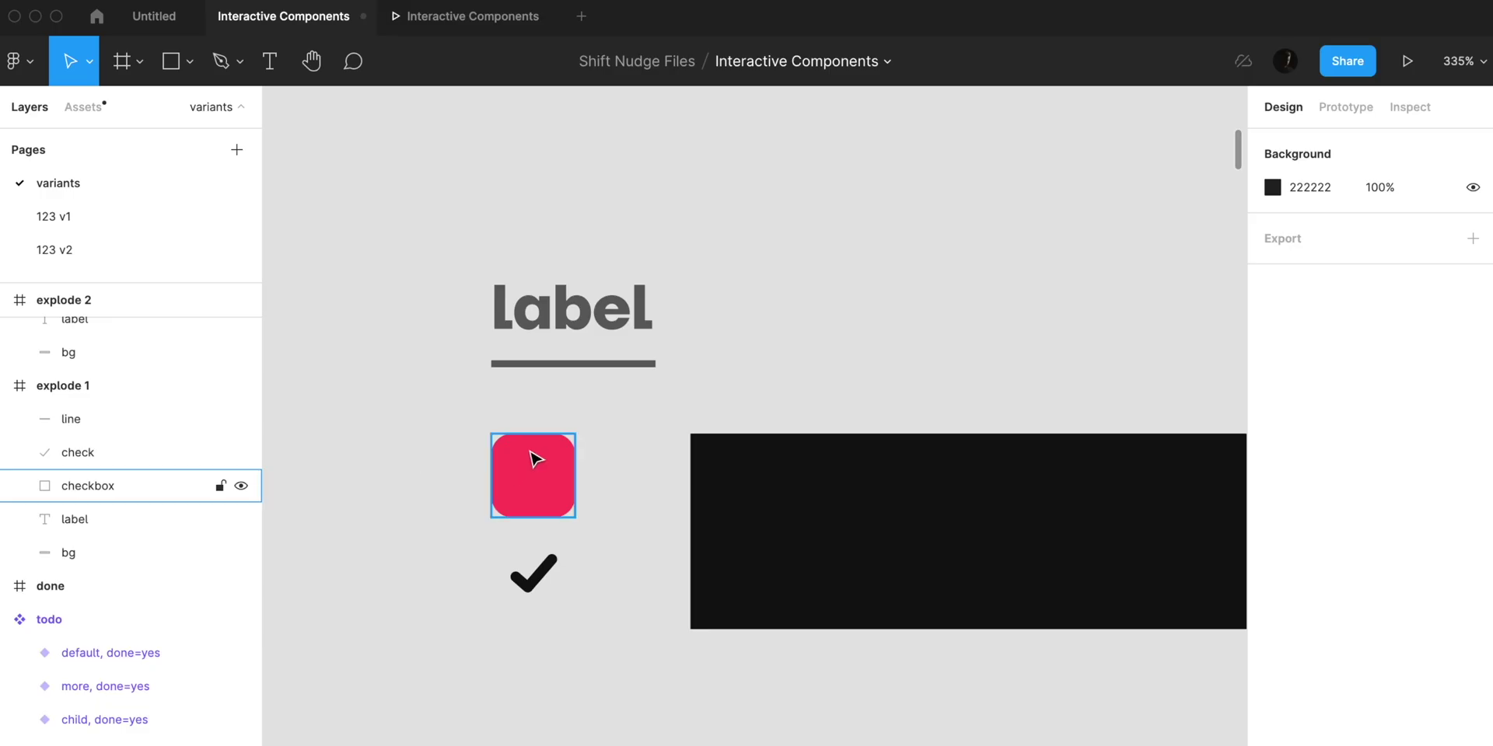
left_click_drag(429, 277, 752, 616)
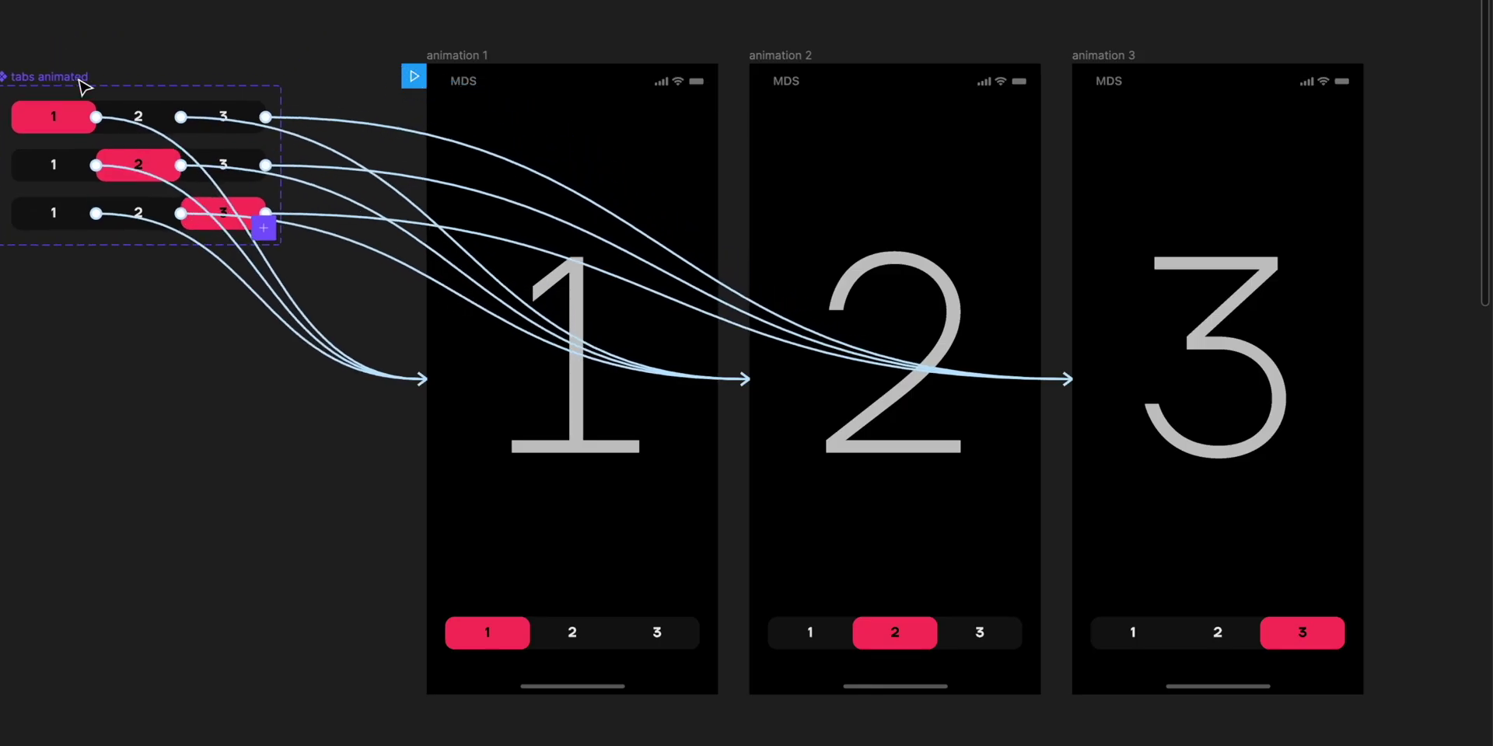
left_click_drag(83, 83, 140, 77)
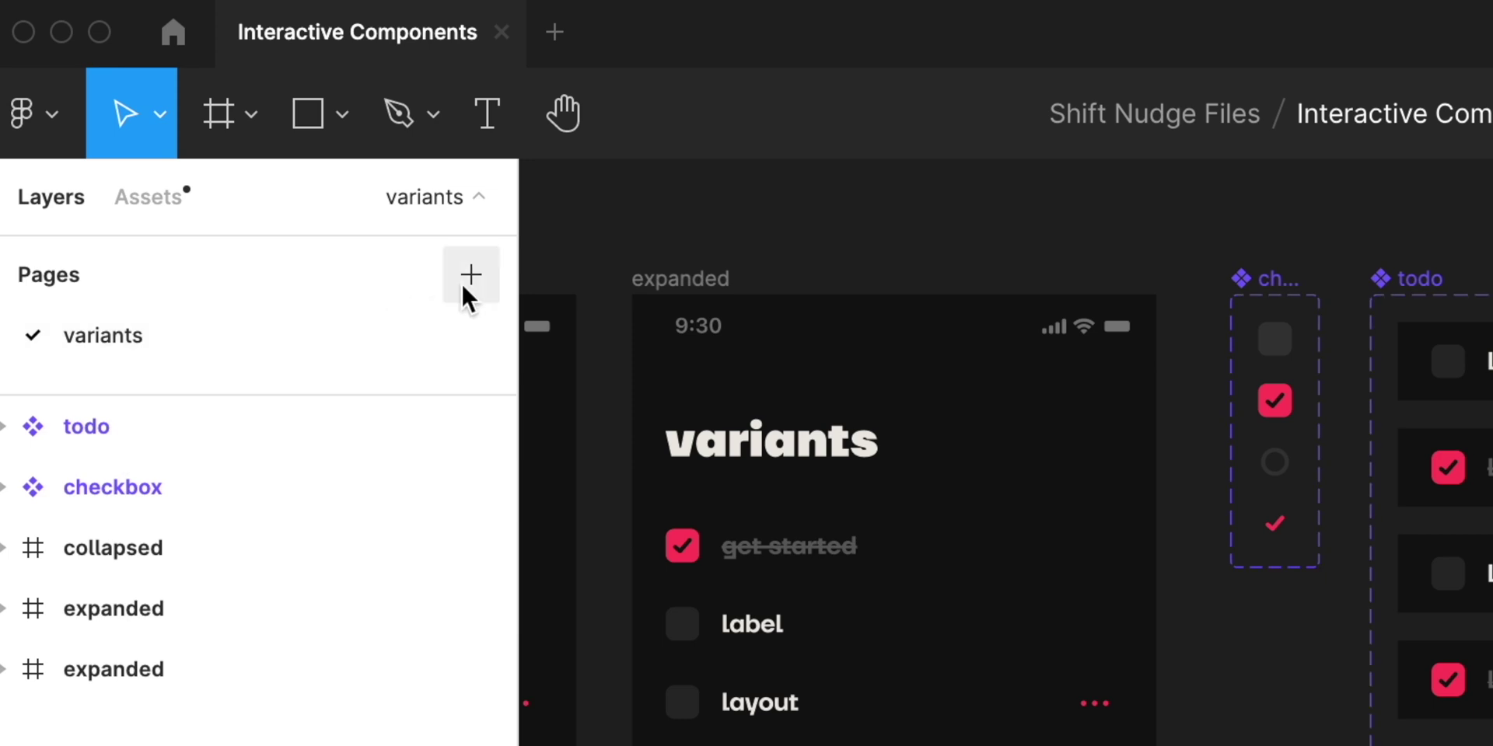
Add a page named 123 and bring in a copy of the collapsed frame from the variants page, titled 1.
left_click(466, 280)
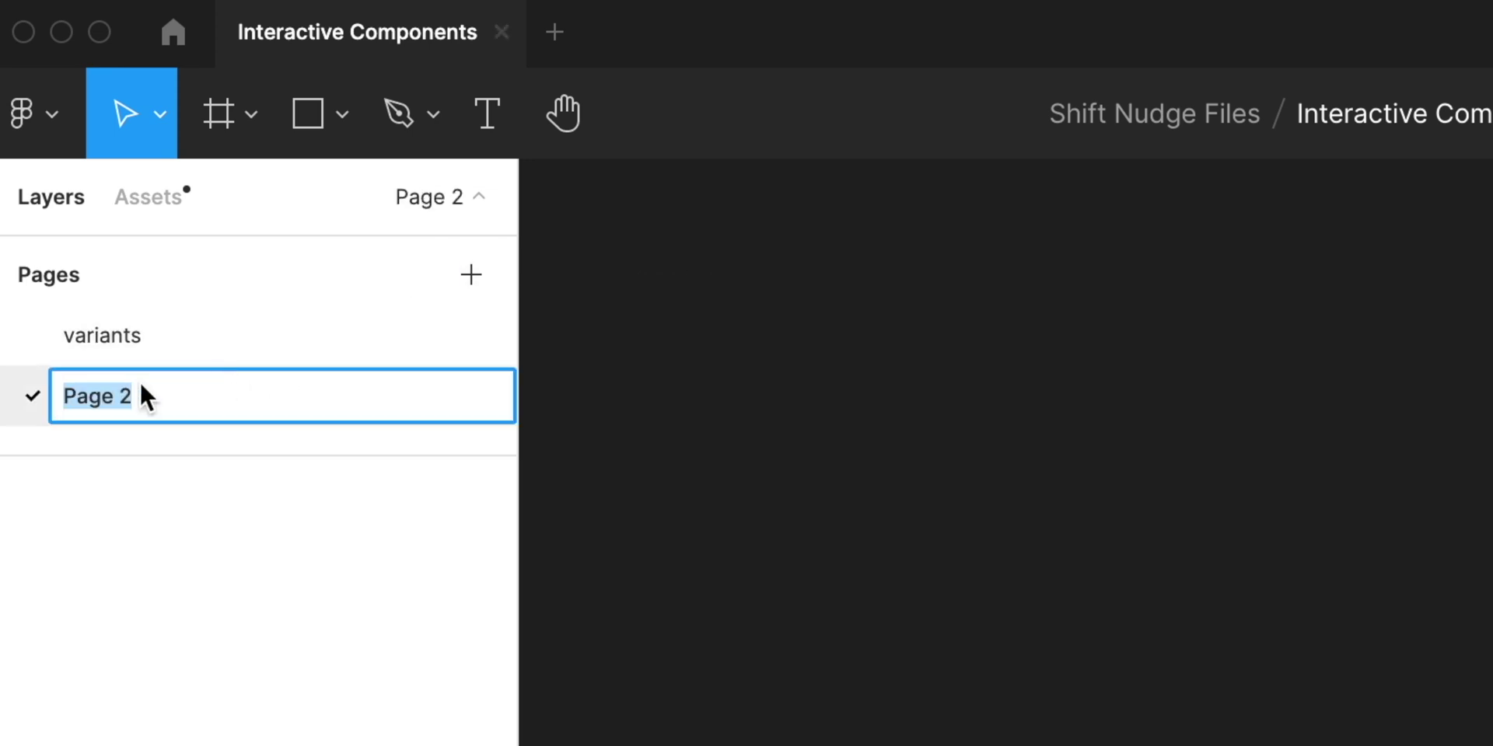
key("Return")
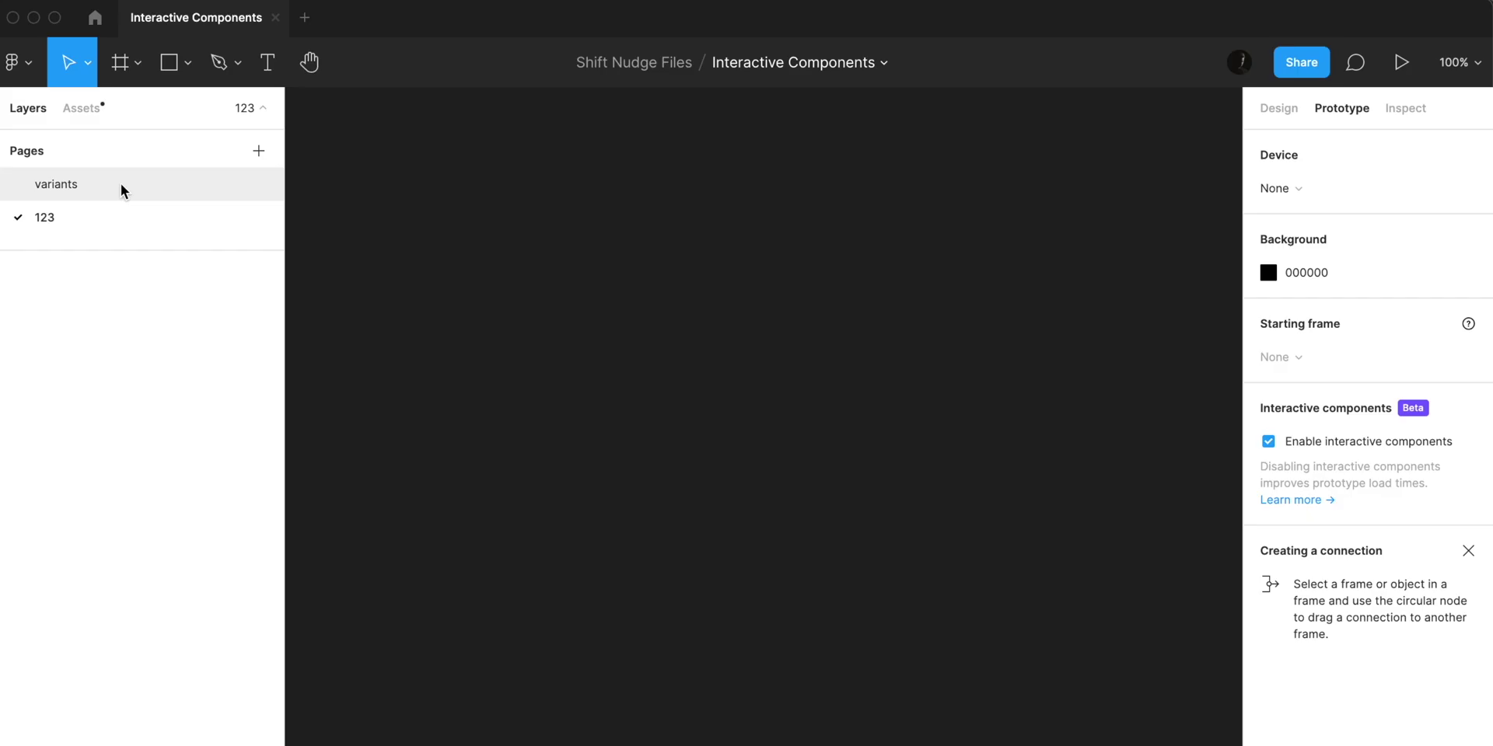
left_click(120, 183)
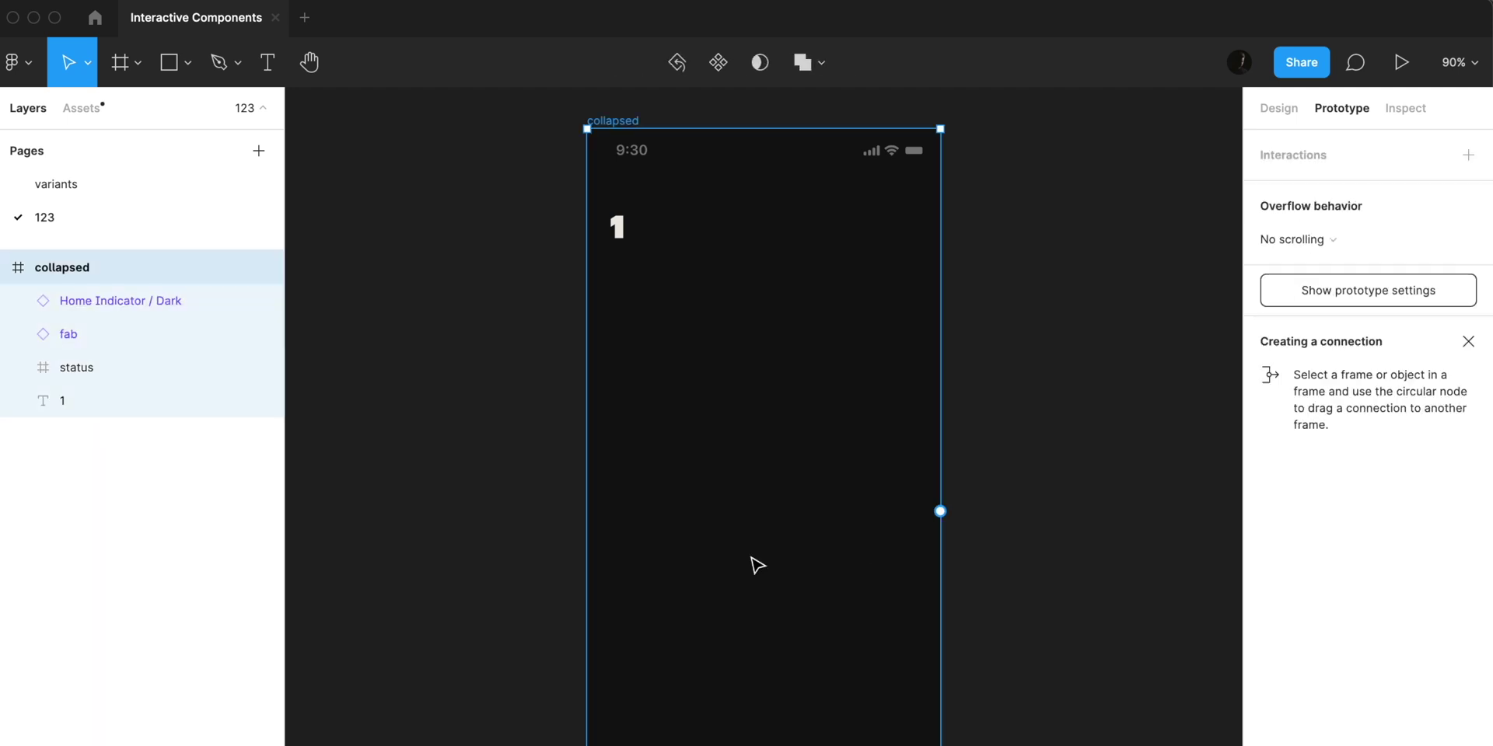
Paste the get started and label texts and the red checkbox rectangle beside the collapsed frame.
left_click(1279, 108)
key("ctrl+v")
left_click_drag(504, 327, 943, 446)
Restyle the title 1 as ExtraLight at size 360 and center it horizontally in the collapsed frame.
left_click(559, 225)
key("alt+h")
scroll(645, 319, "down", 2)
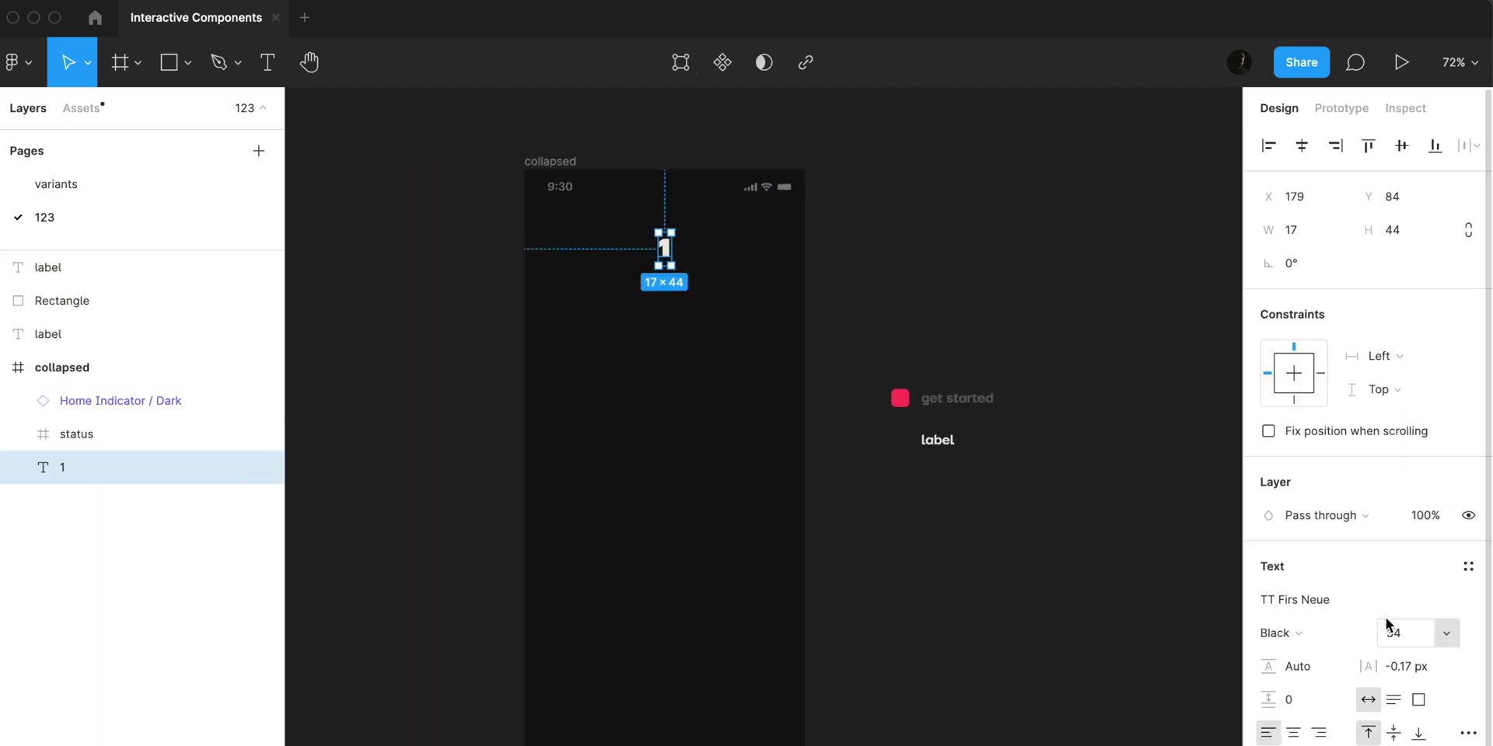
left_click(1287, 632)
left_click(1286, 459)
left_click(1397, 632)
type("360")
key("Return")
key("alt+h")
Switch the large 1 to a wider numeral style in its type details and recenter it horizontally in the frame.
left_click(1468, 732)
left_click(1159, 739)
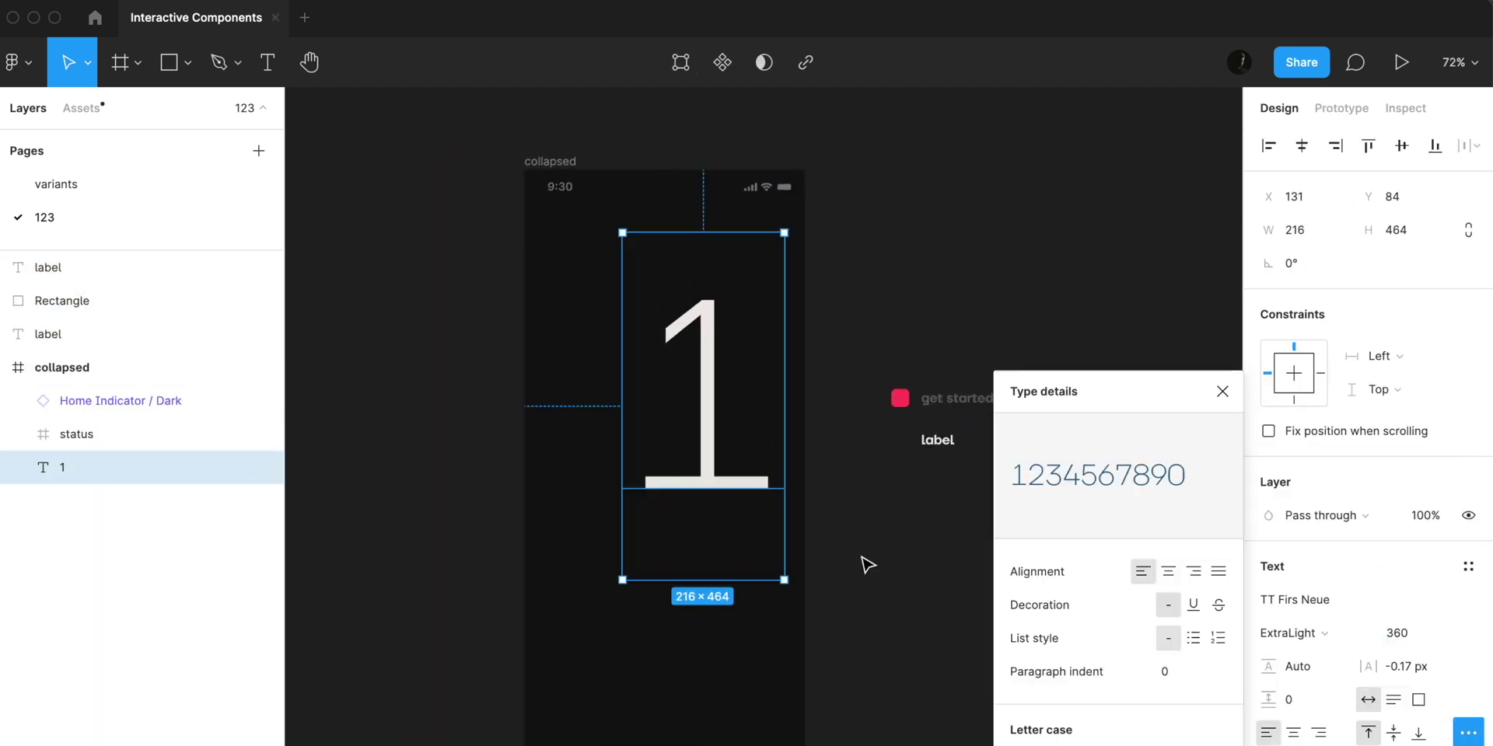
key("alt+h")
left_click(895, 182)
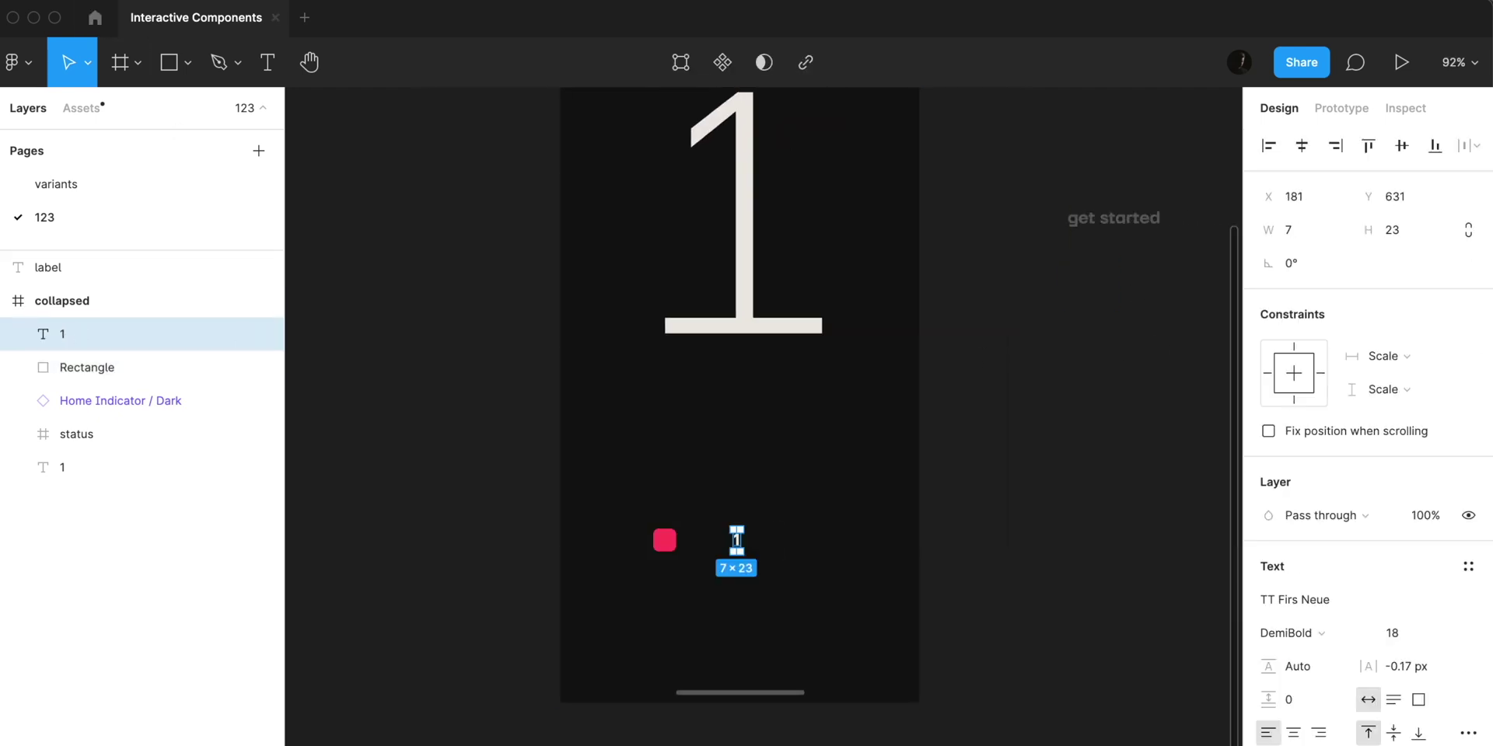
Place the small label text over the red rectangle near the bottom of the collapsed frame.
scroll(728, 545, "up", 3)
left_click_drag(744, 535, 600, 535)
scroll(556, 500, "up", 2)
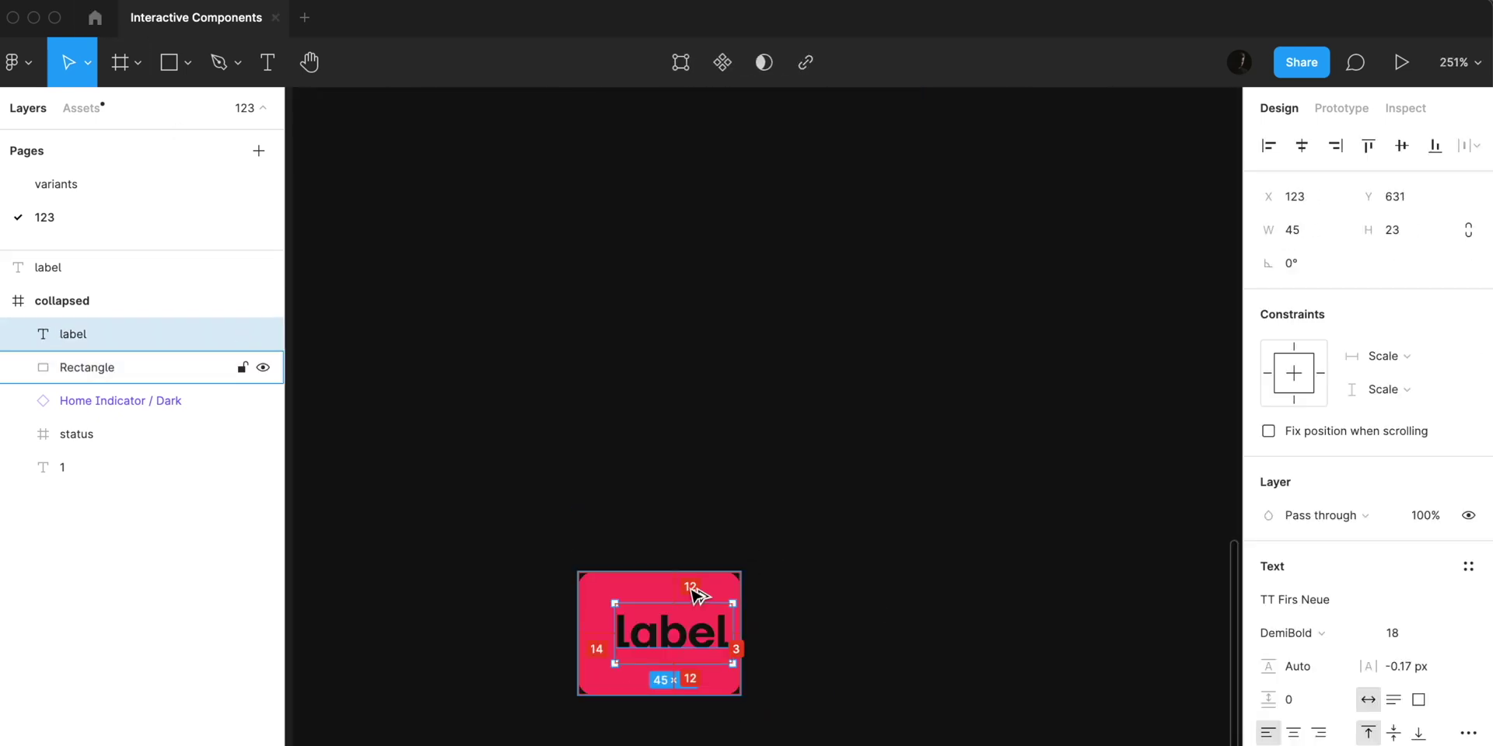
Even the red rectangle's padding around the label to 12 and turn both into a 69 × 47 component.
scroll(693, 593, "up", 3)
scroll(695, 596, "down", 5)
left_click(594, 487)
key("alt")
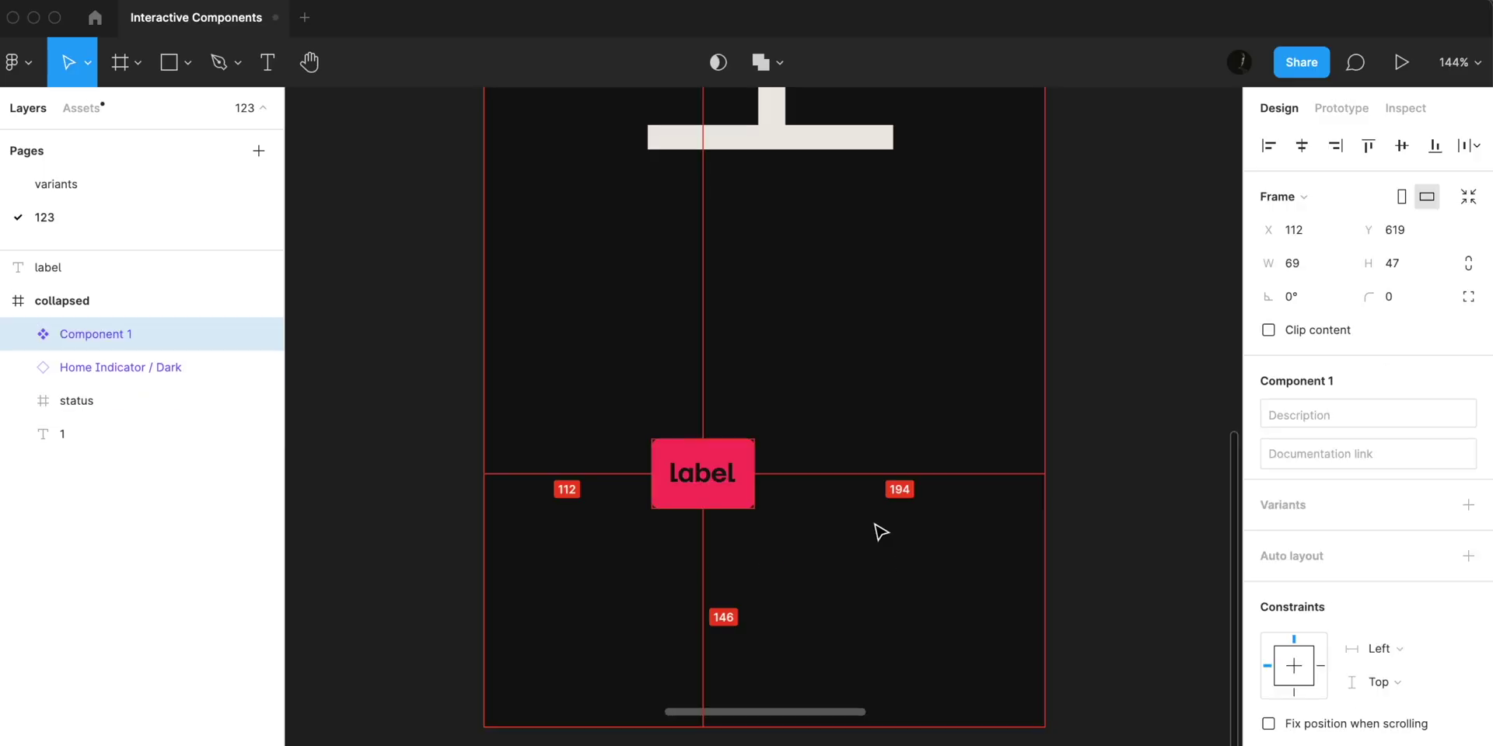
Move the new label component out of the collapsed frame onto the empty canvas below it.
scroll(879, 533, "down", 2)
left_click_drag(727, 447, 743, 745)
scroll(743, 632, "down", 3)
left_click_drag(743, 632, 749, 727)
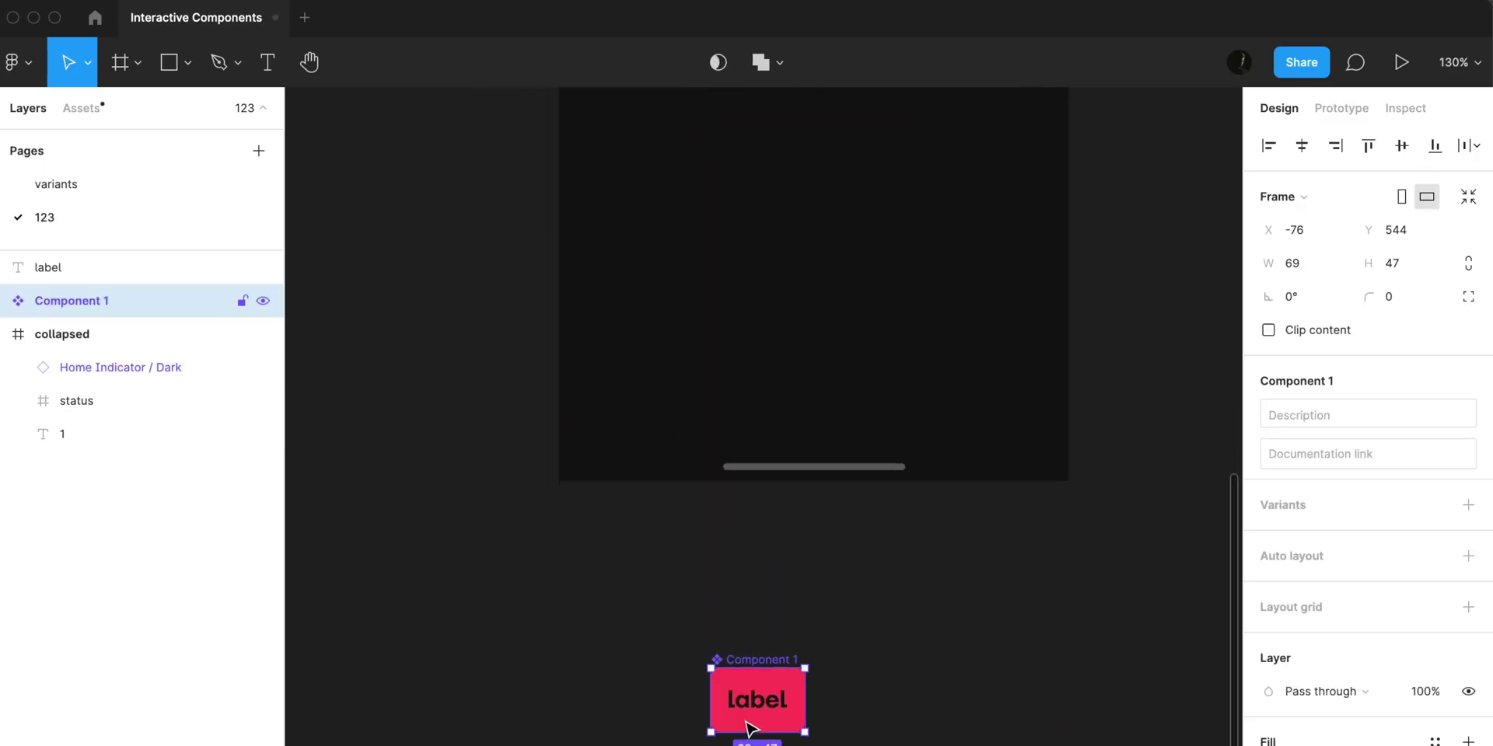
Center-align the label text inside the component and set its text box to fixed size.
scroll(749, 726, "up", 5)
scroll(749, 726, "down", 2)
left_click(982, 543)
left_click(719, 626)
double_click(723, 631)
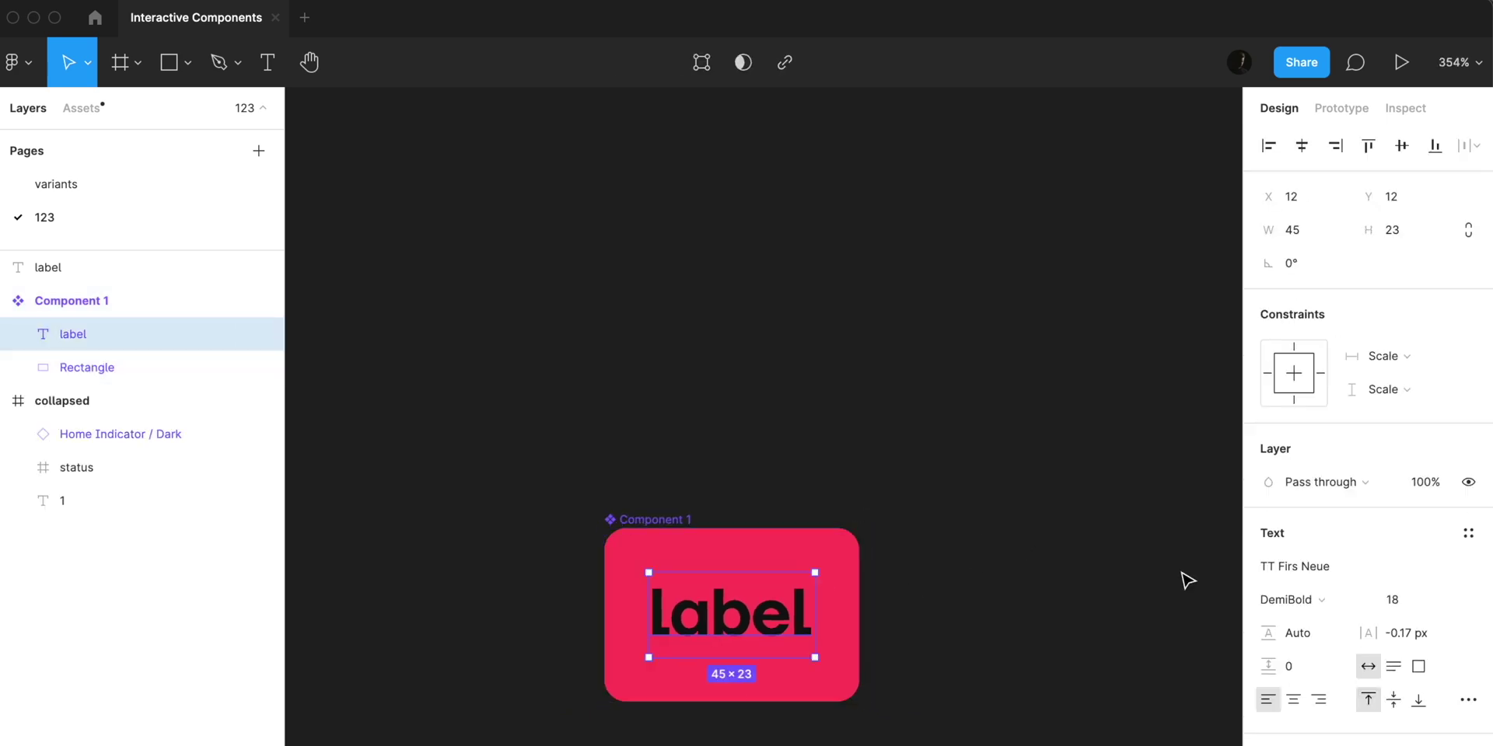
left_click(1295, 699)
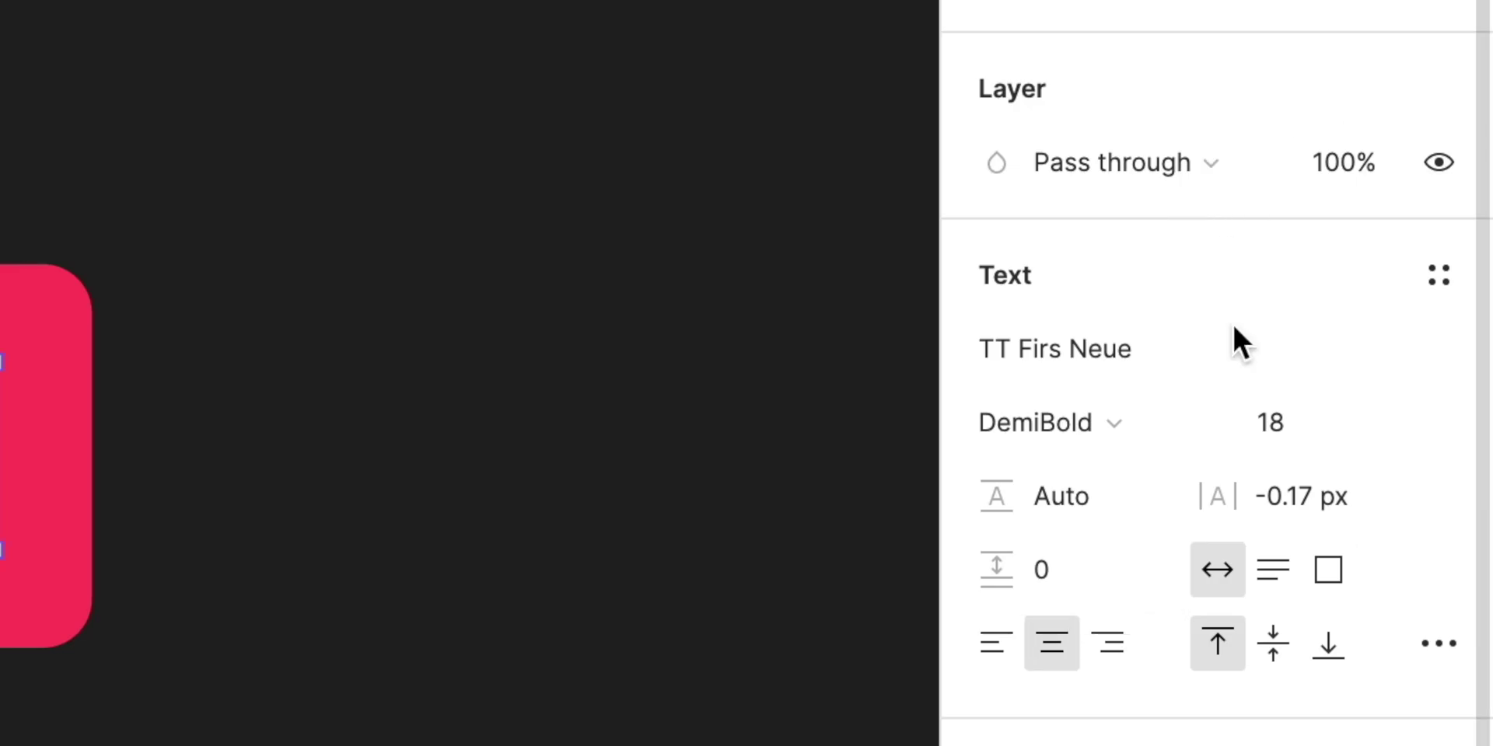
left_click(1329, 571)
left_click(739, 536)
left_click(879, 464)
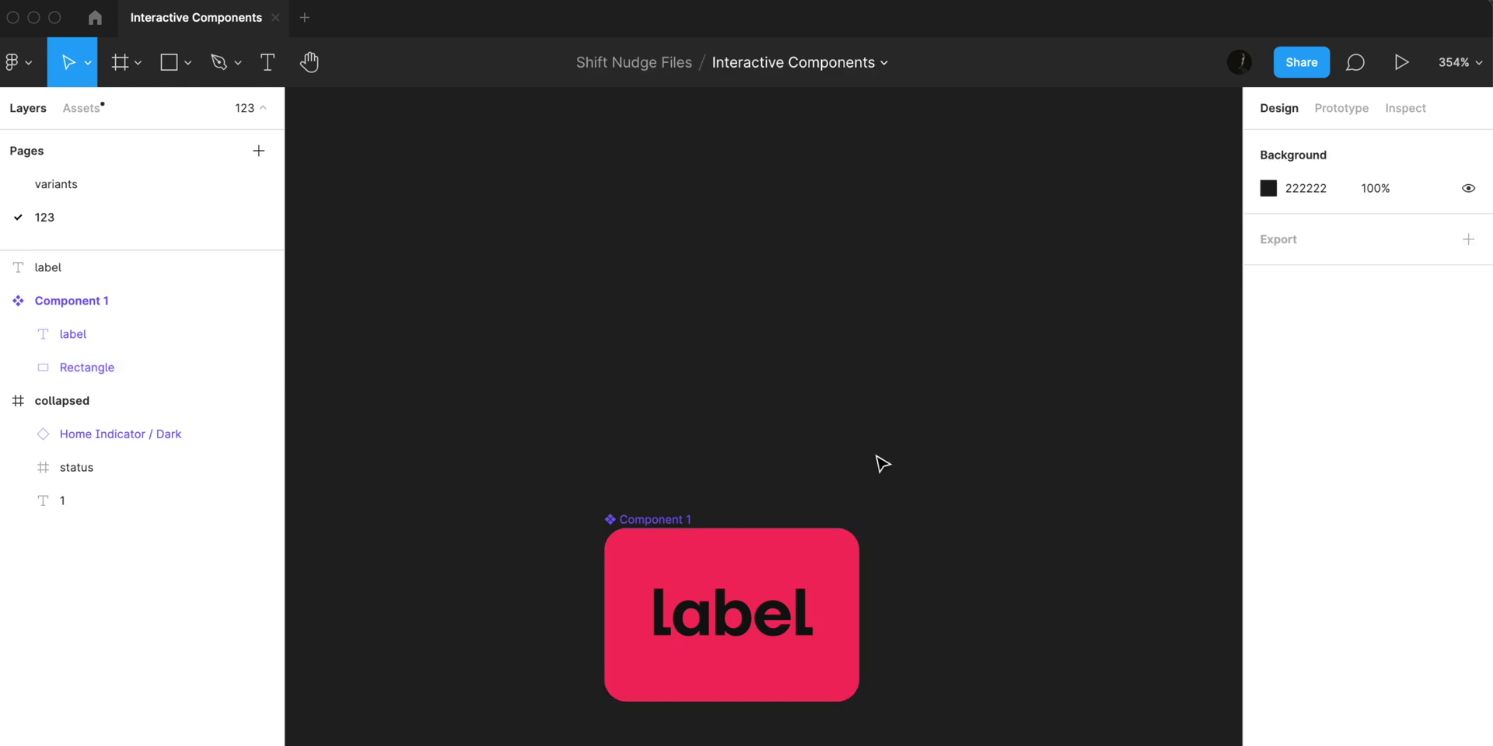
Test how the component's label responds when the component is widened, and undo the resize.
left_click(728, 554)
left_click_drag(861, 611, 1076, 625)
key("super+z")
Restore the fixed-size text box on the component's label and constrain it horizontally to left and right.
left_click(790, 626)
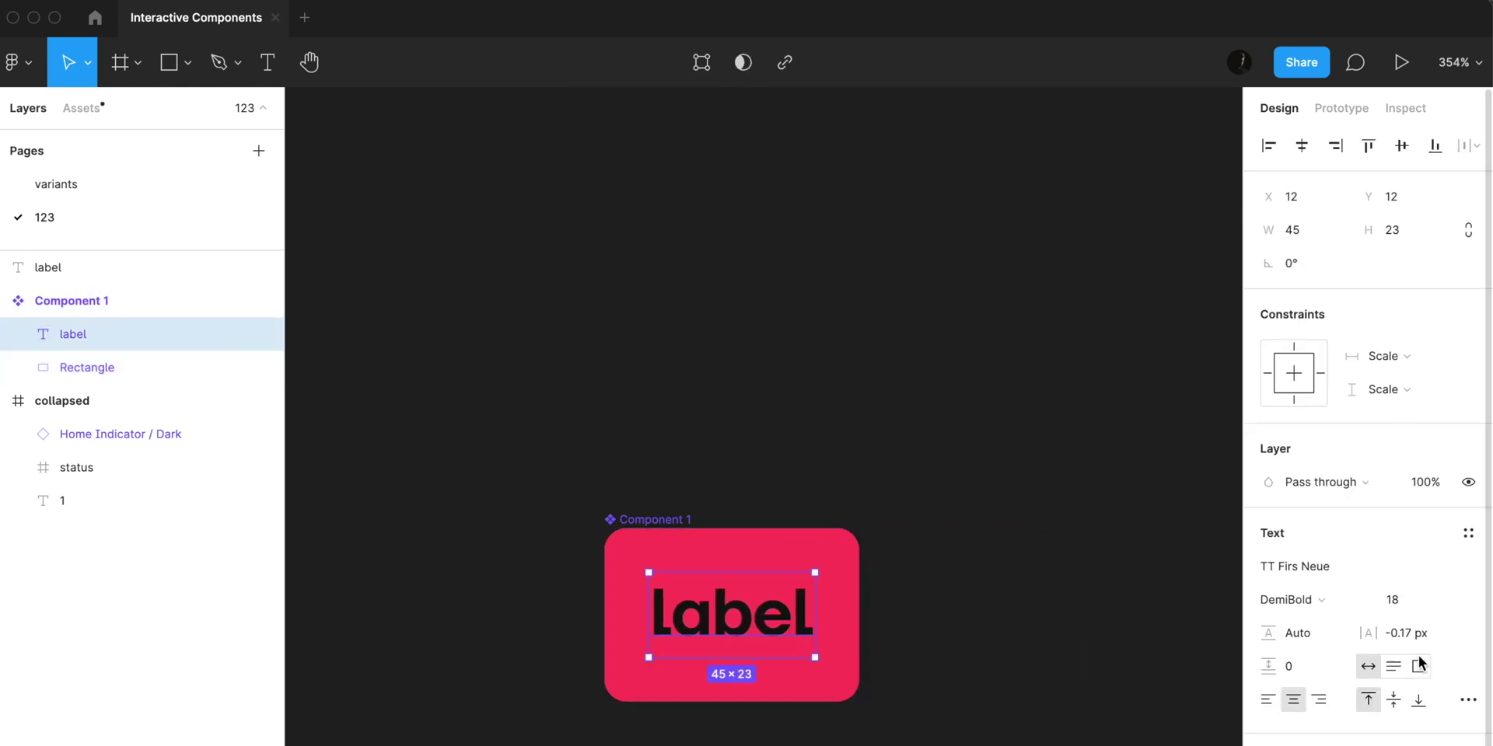
key("Escape")
key("super+y")
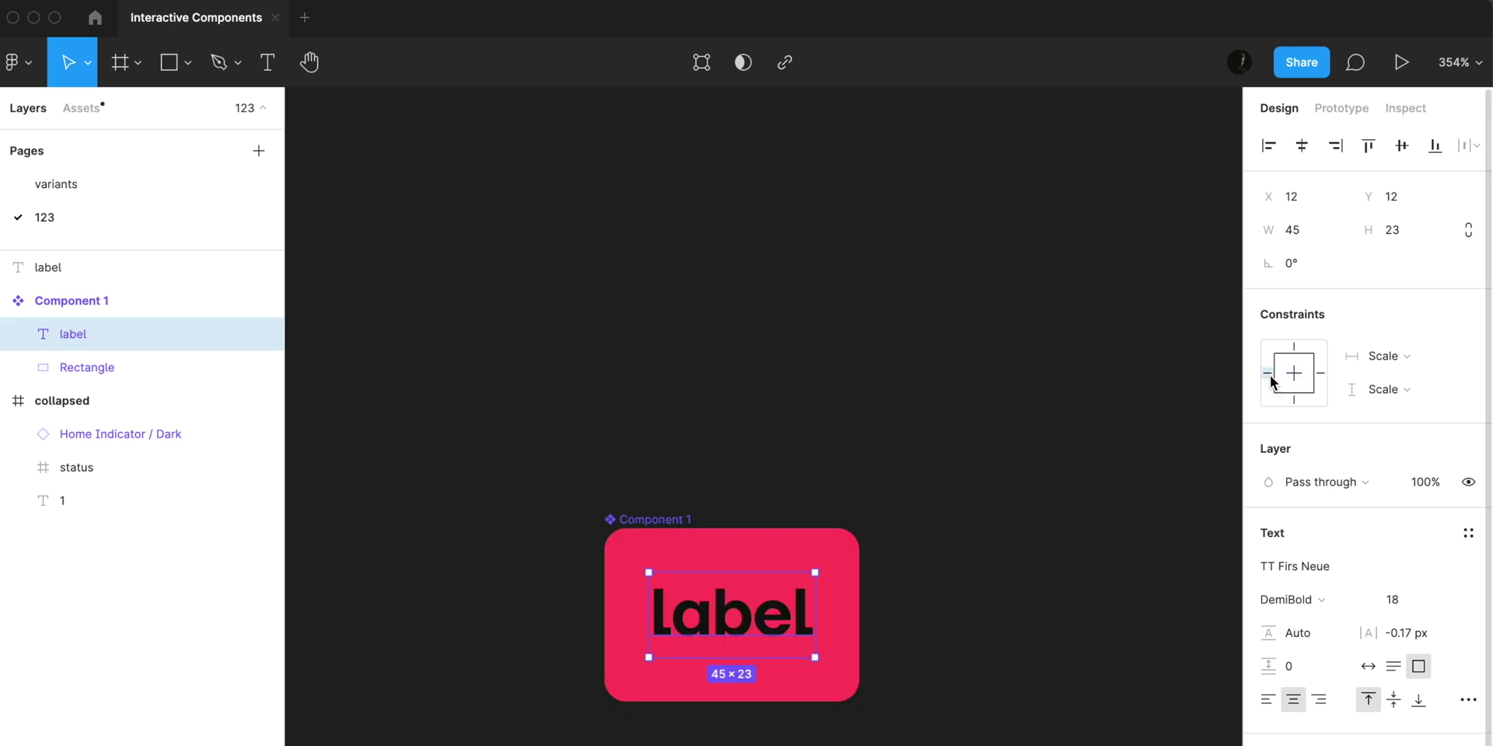
left_click(1268, 374)
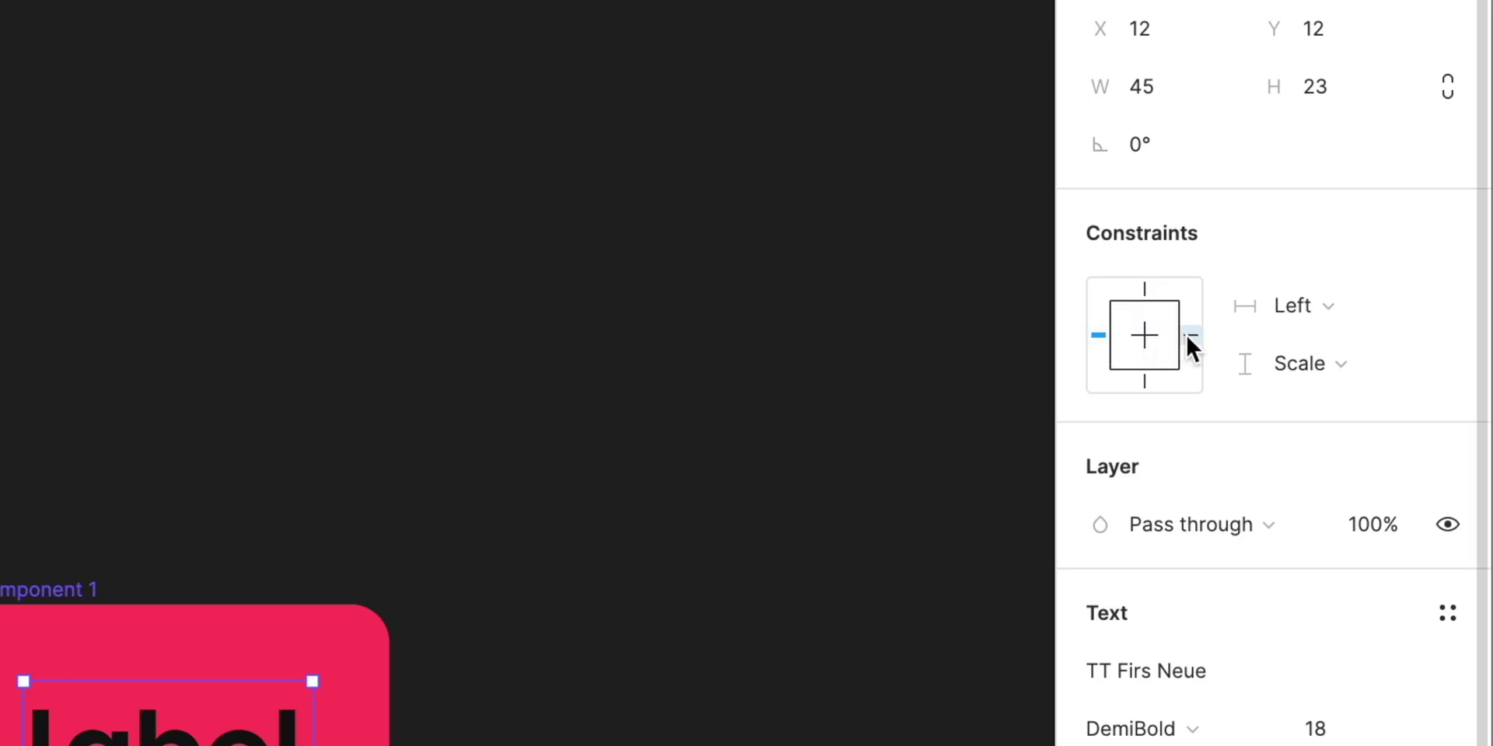
left_click(1189, 337, "shift")
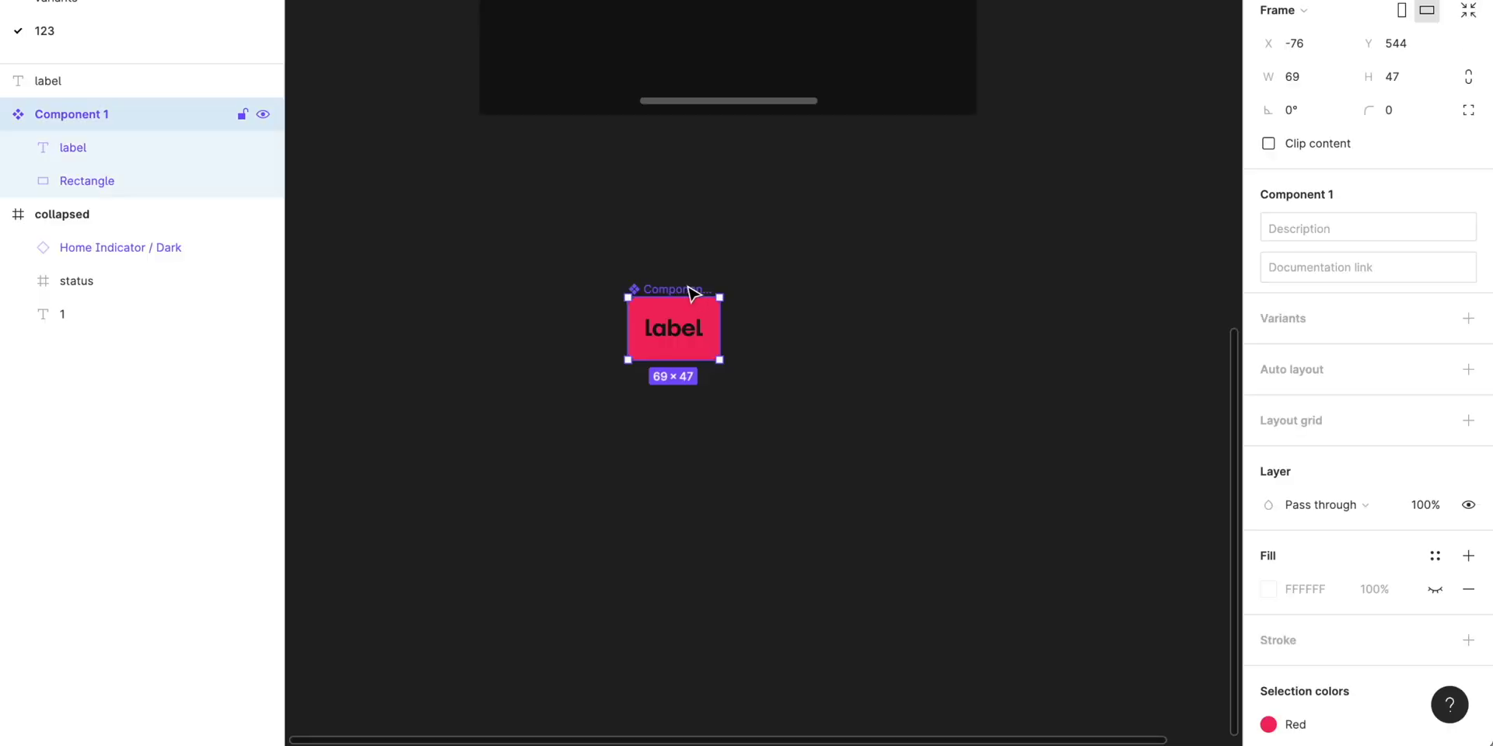
Place three instances of the label component edge to edge in a row below the main component.
left_click_drag(661, 294, 758, 524)
key("ctrl+d")
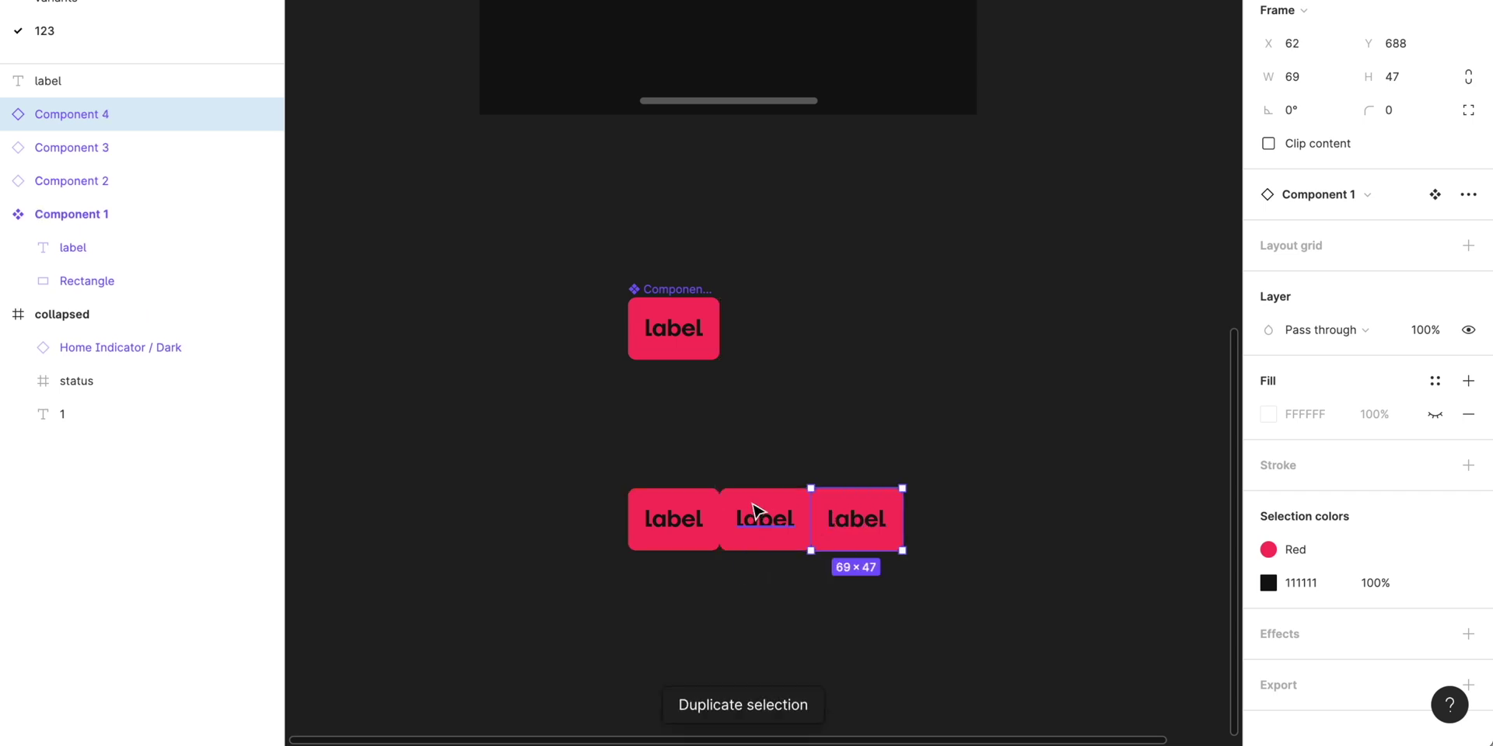
Add a second variant to the main label component and give its label a light text colour.
left_click(781, 425)
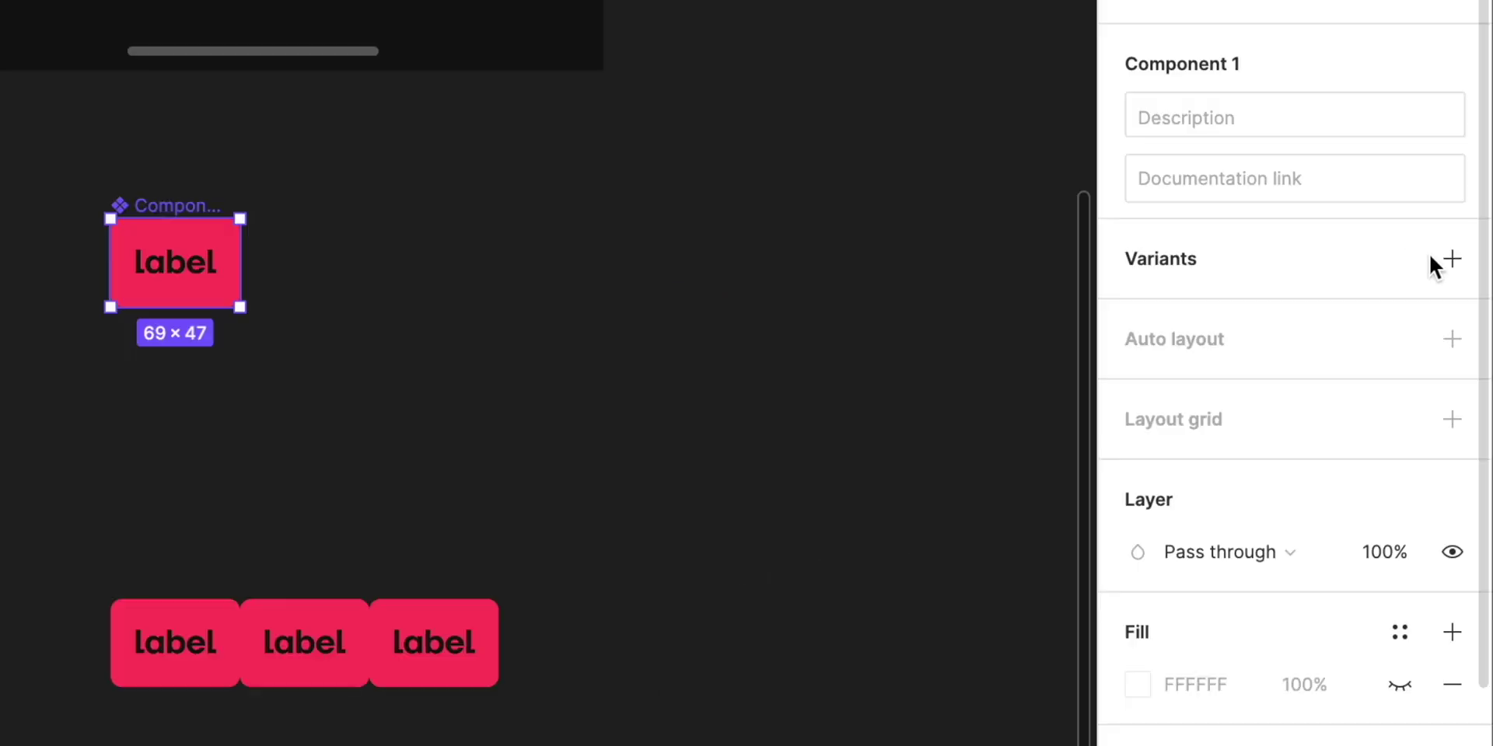
left_click(1448, 259)
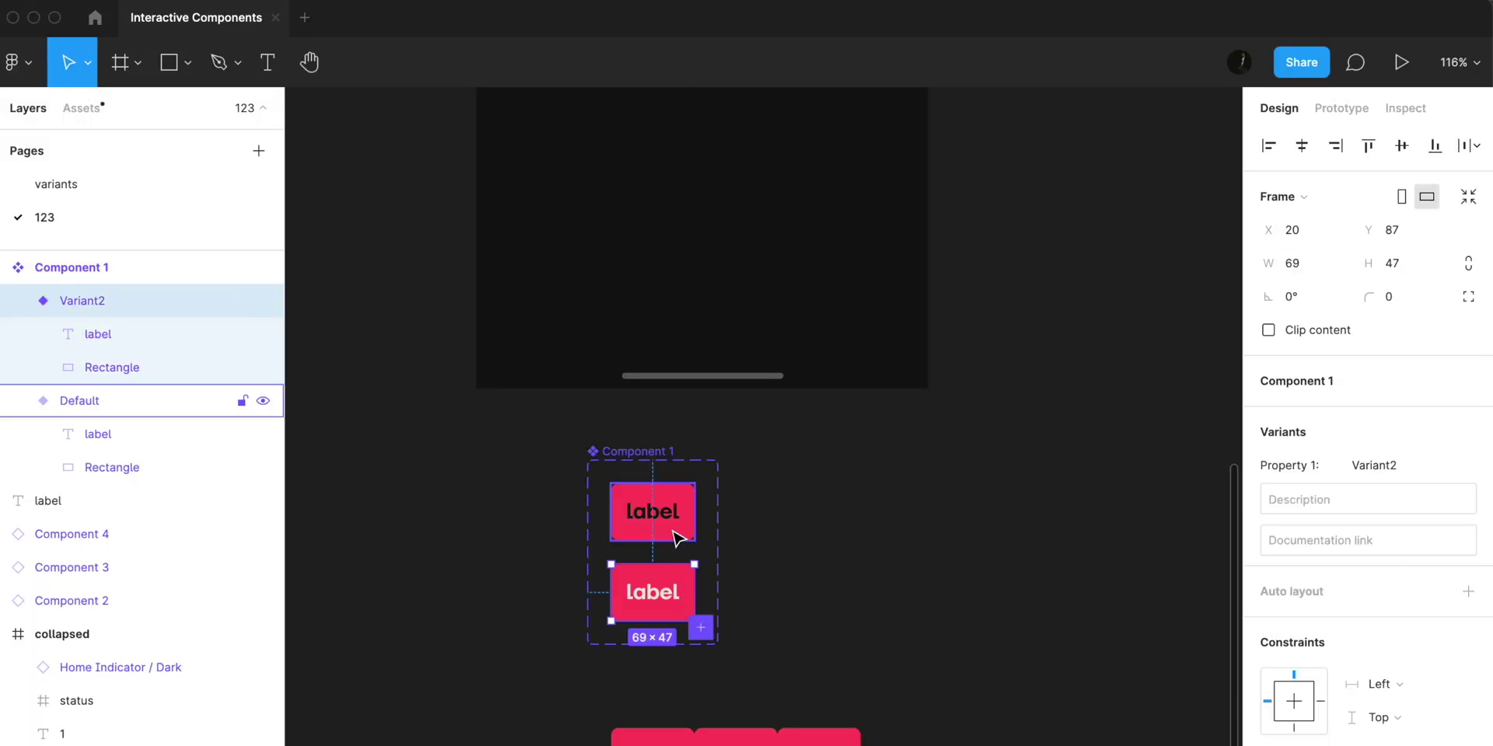
Apply the Red fill directly to the Default variant and delete the background rectangles from both variants.
scroll(1125, 380, "down", 5)
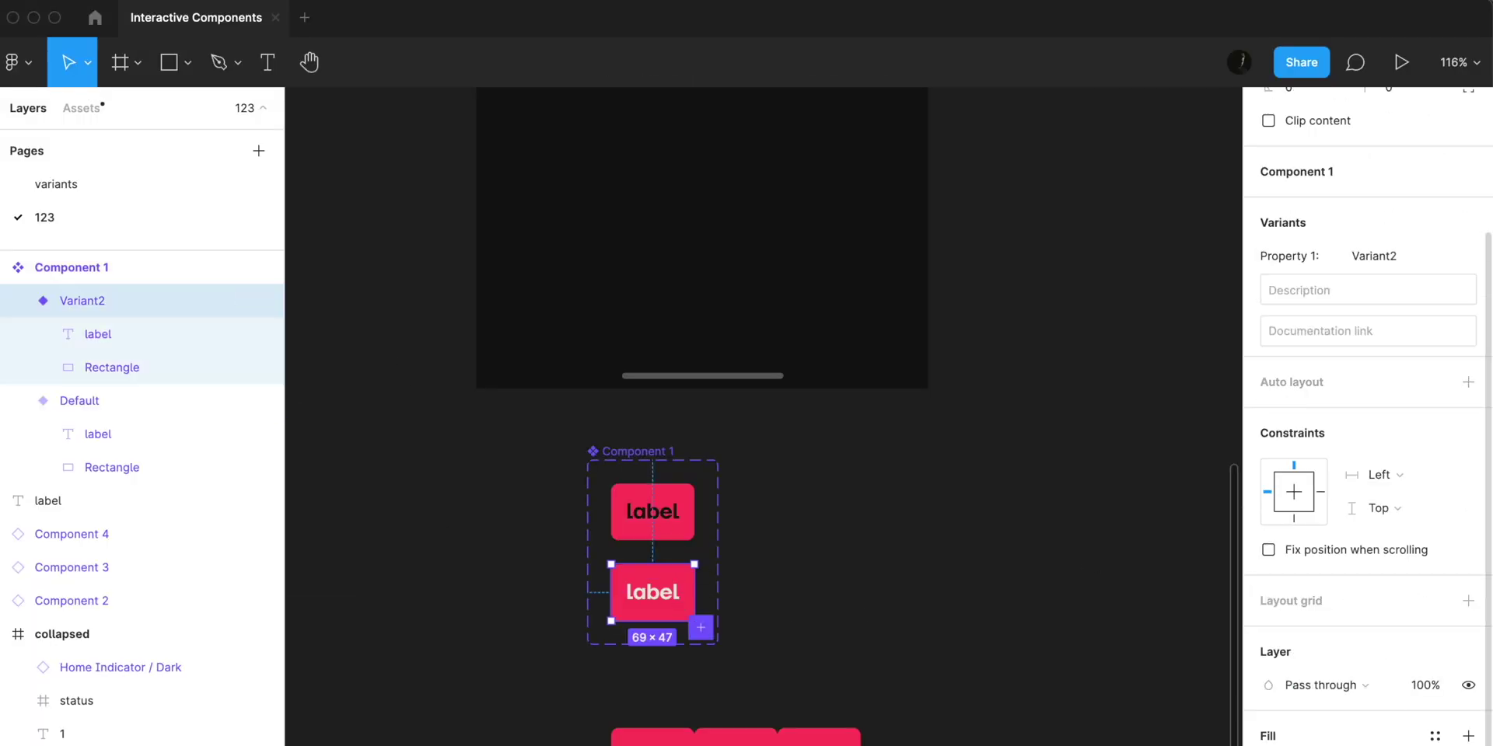
scroll(1367, 417, "down", 3)
left_click(656, 516)
left_click(663, 603)
left_click(1466, 589)
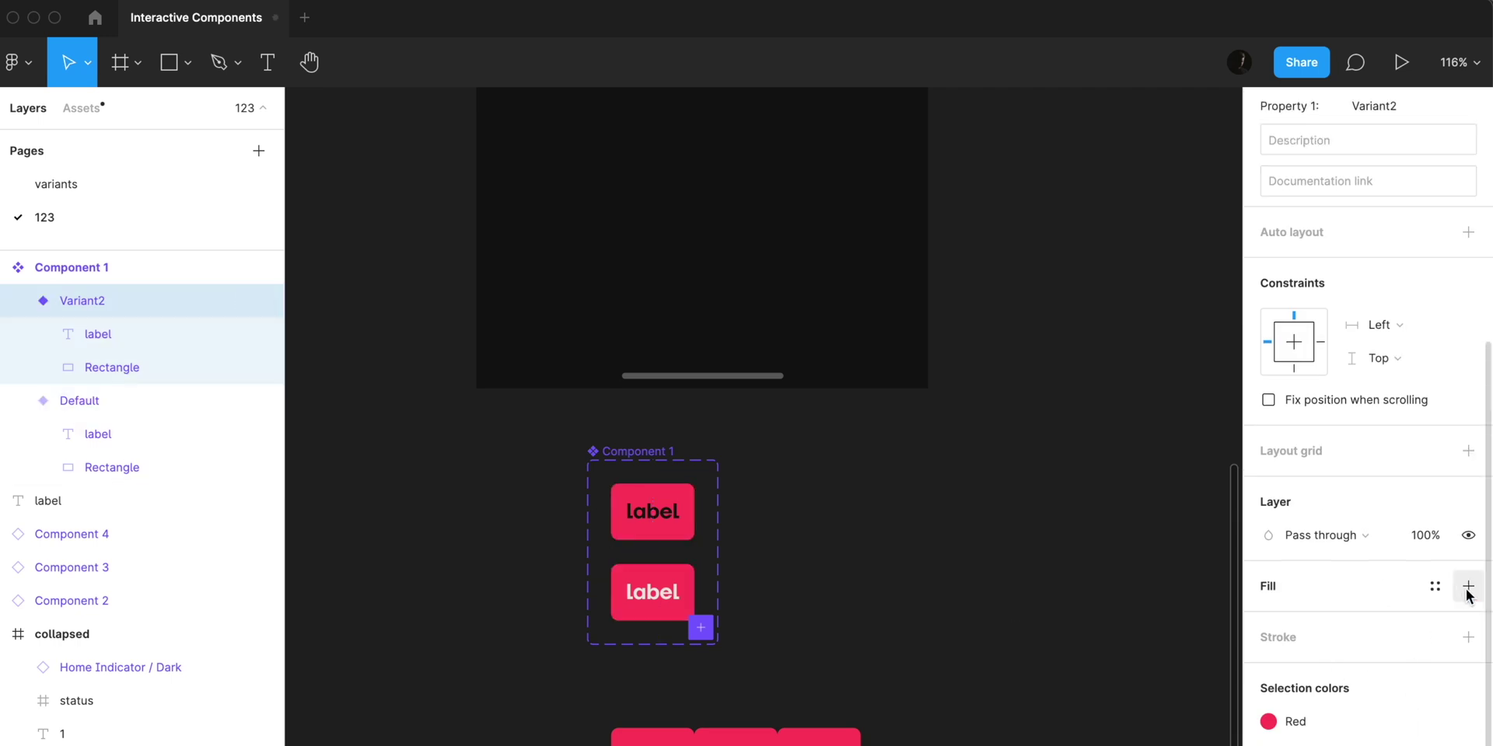
double_click(653, 592)
left_click(113, 367)
left_click(125, 460, "super")
key("BackSpace")
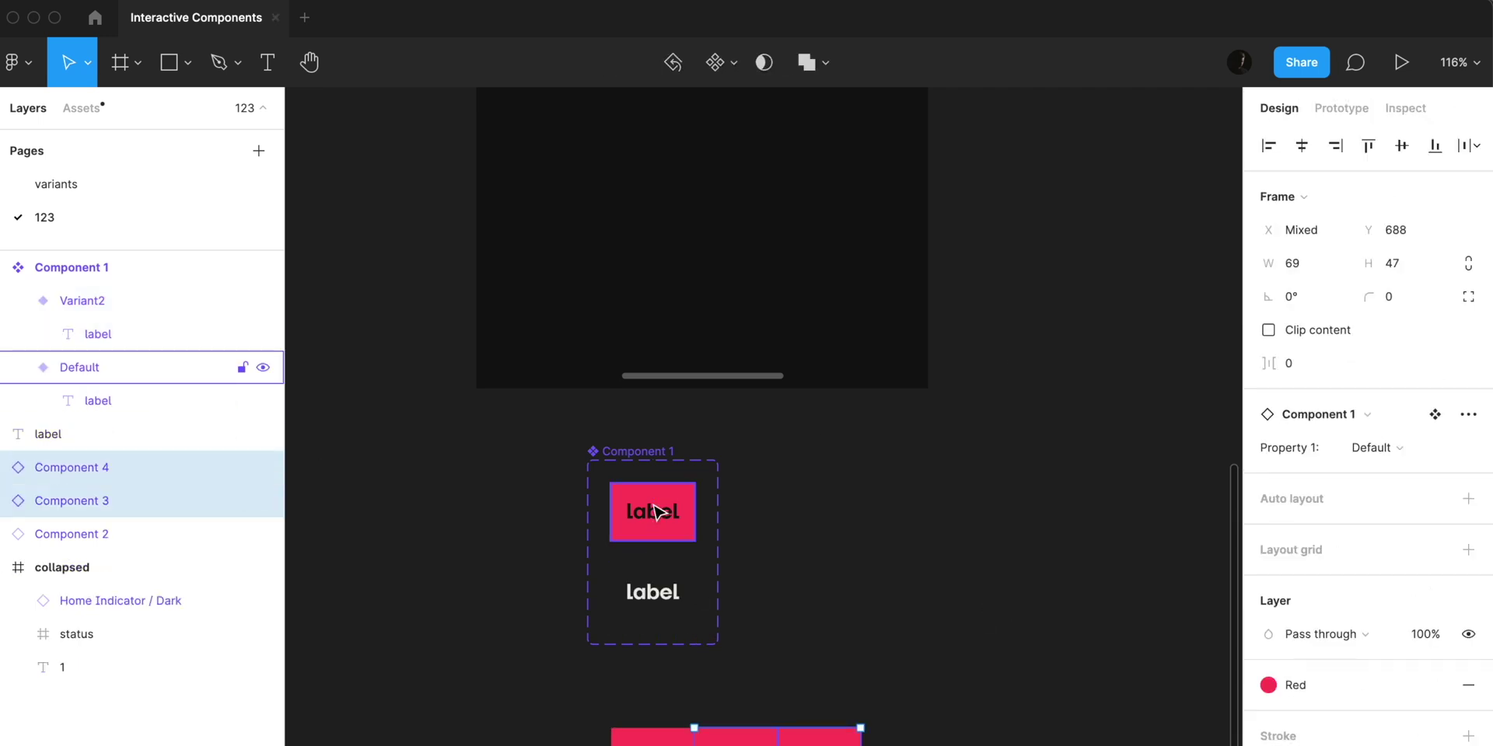
Set the corner radius of both variants to 12.
left_click(658, 513)
type("12")
key("Return")
key("Return")
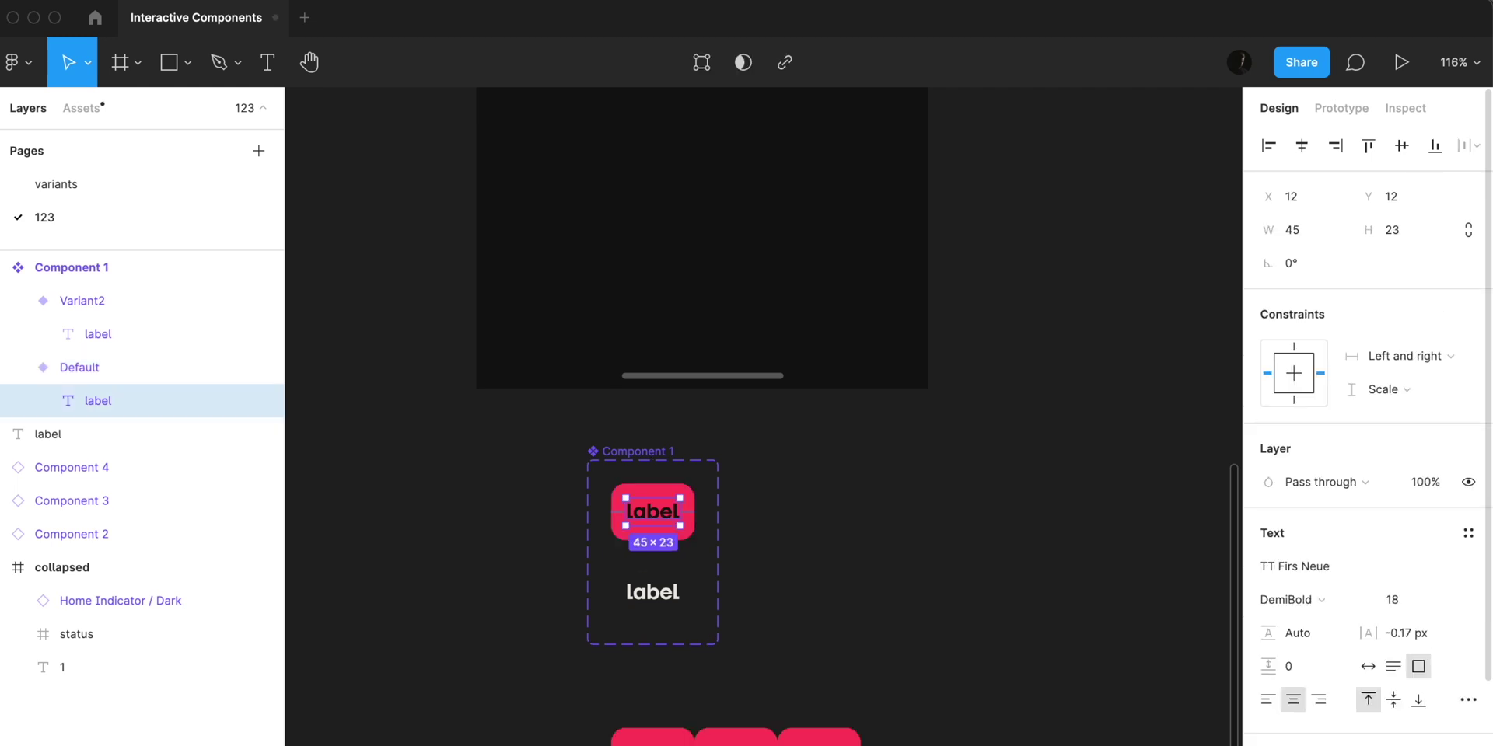
key("Escape")
left_click(653, 593)
left_click(665, 513)
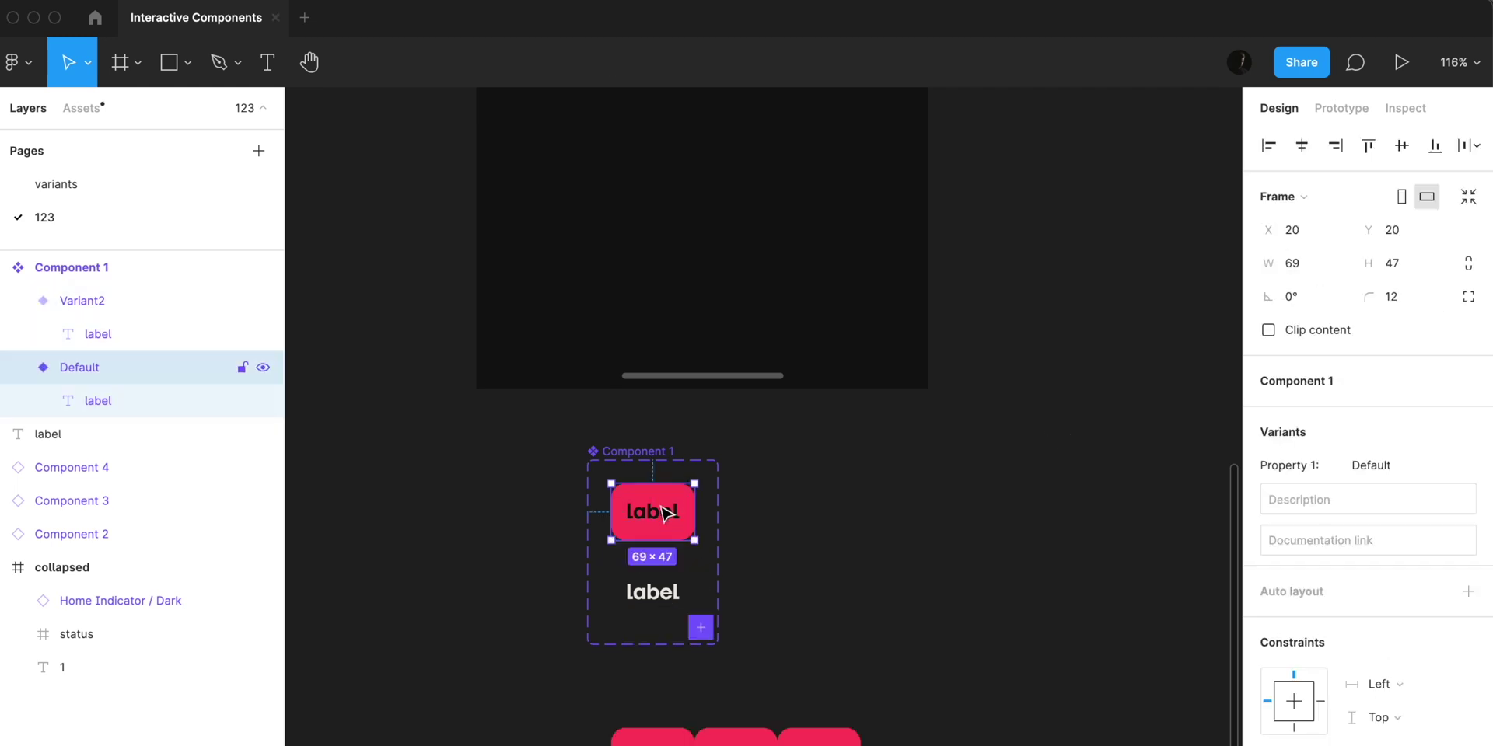
double_click(639, 452)
type("active")
key("Return")
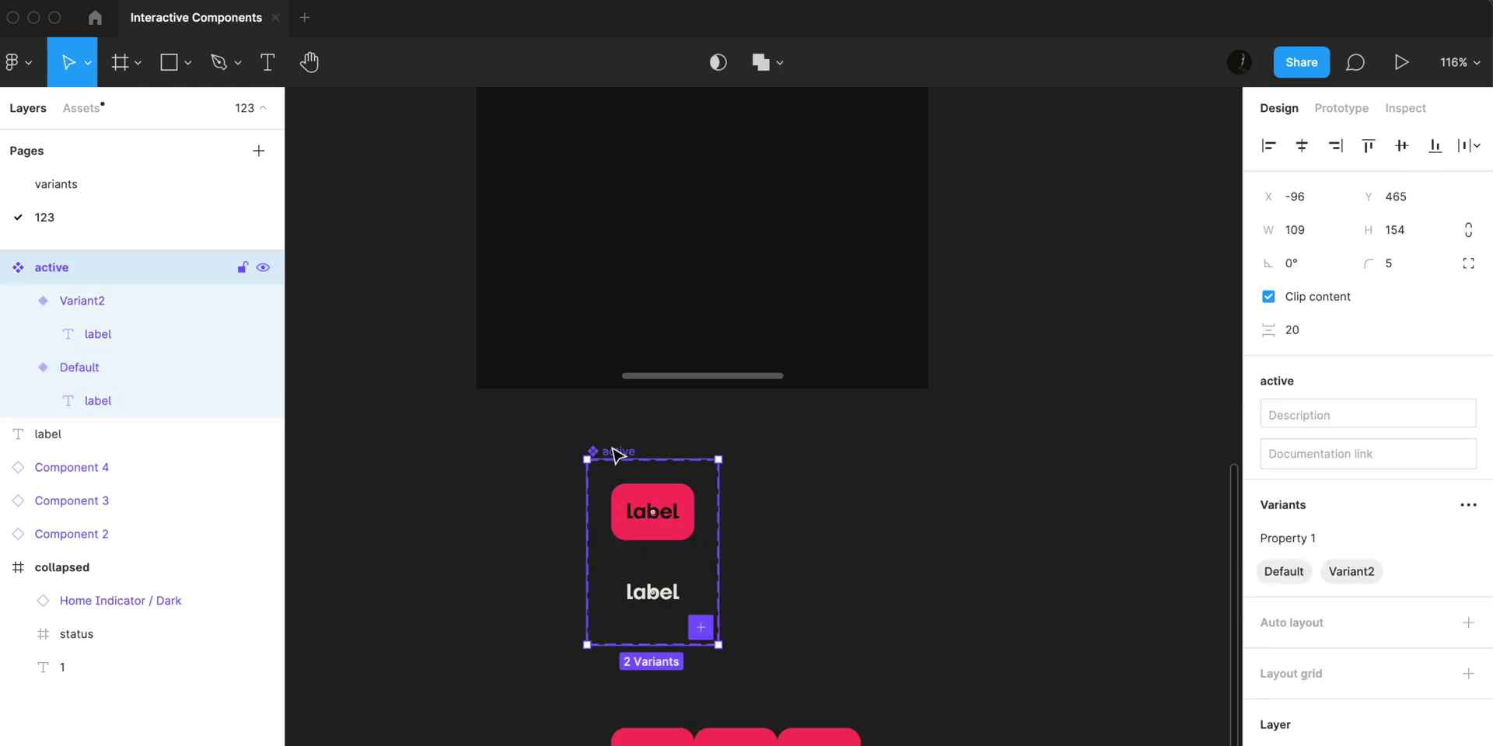
Rename the component set as tab and define its variant property as Active, with Yes for the red variant and No for the plain one.
double_click(613, 451)
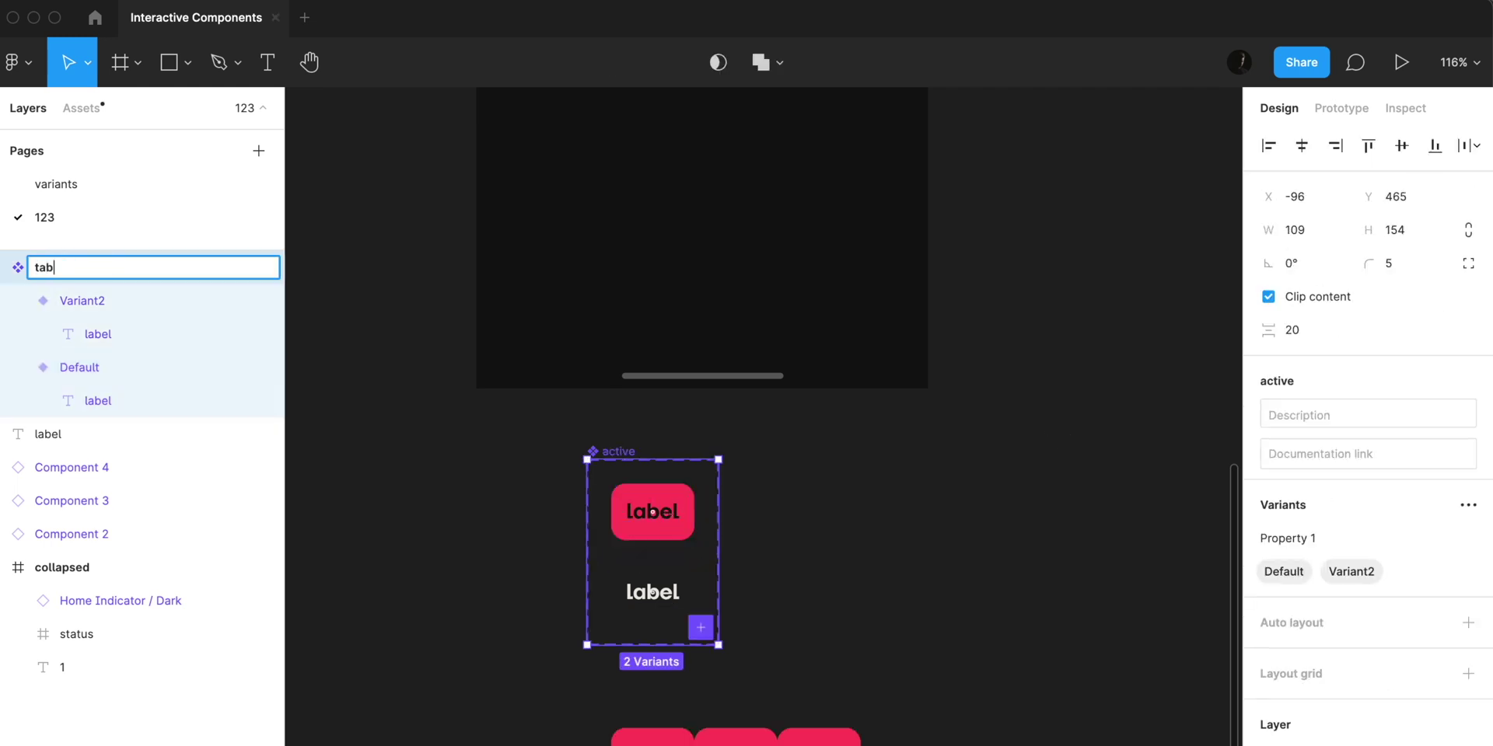
key("Return")
left_click(662, 514)
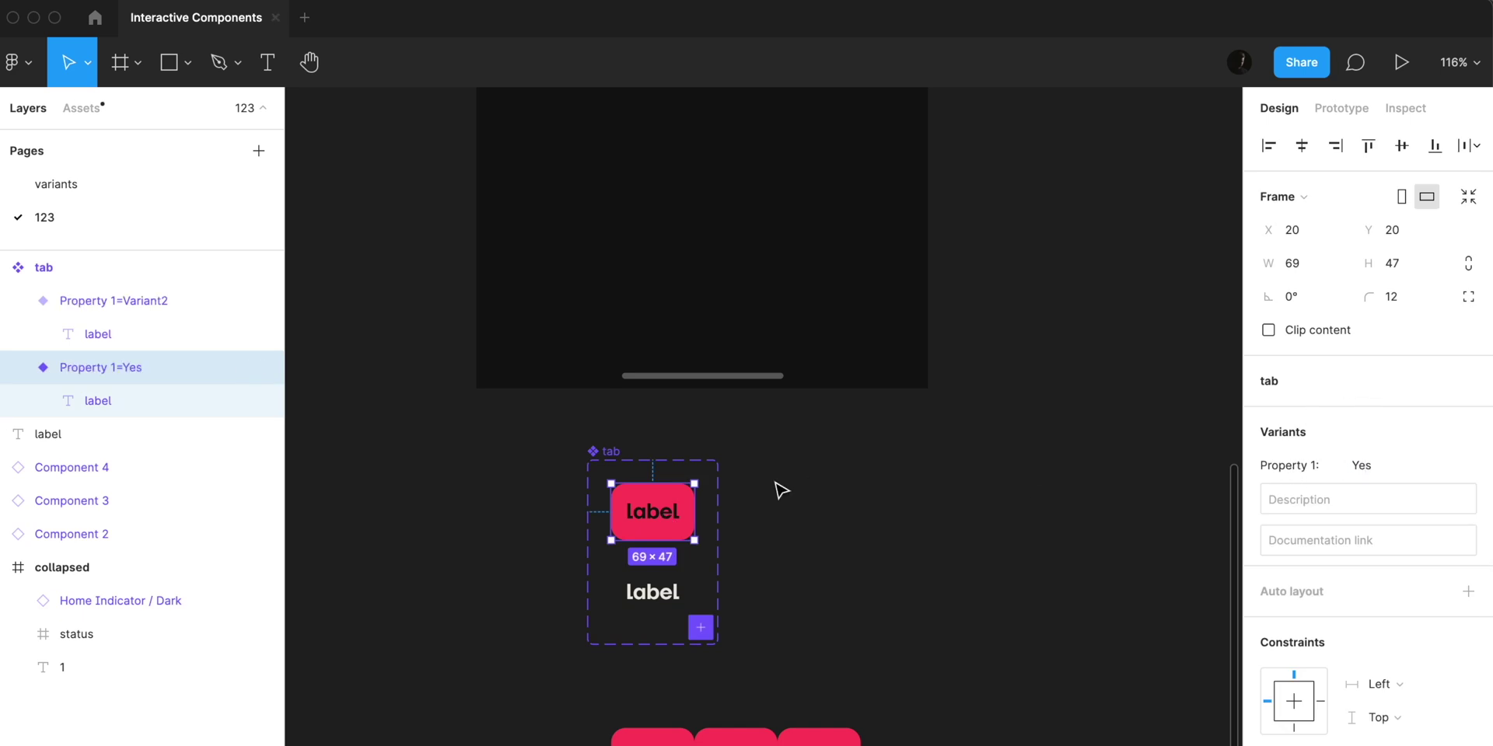
left_click(683, 597)
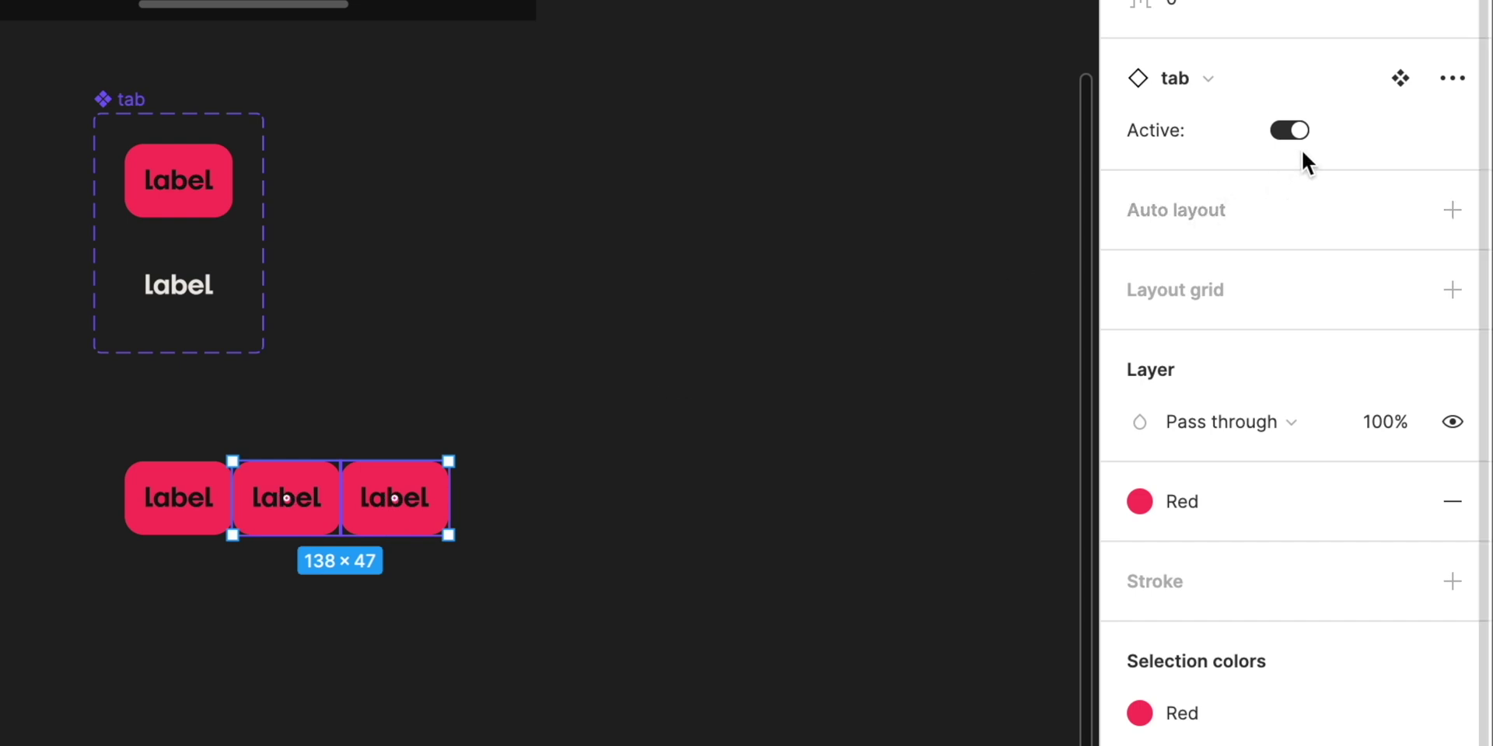
Turn off Active on the second and third tab instances and wrap all three instances in a frame.
left_click(1291, 130)
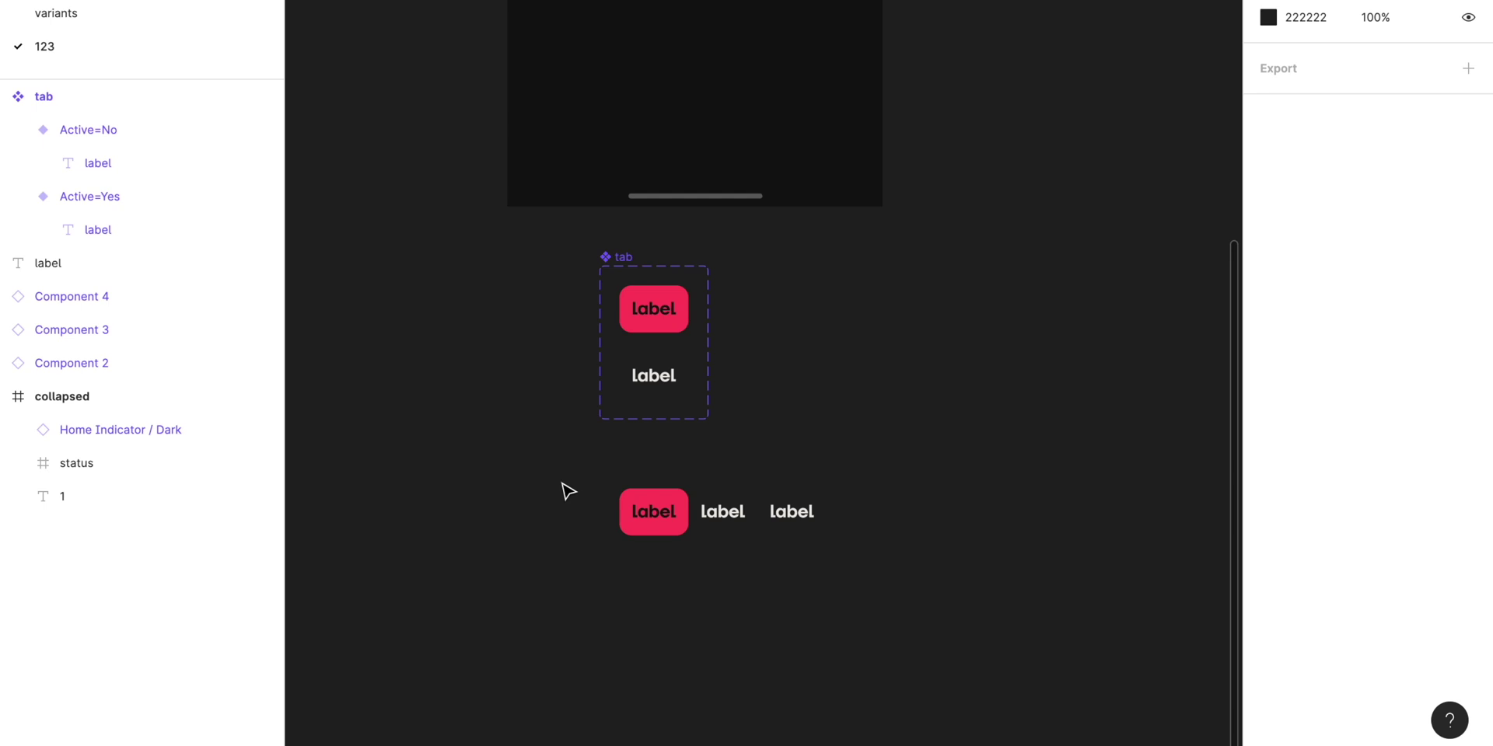
left_click_drag(568, 491, 855, 586)
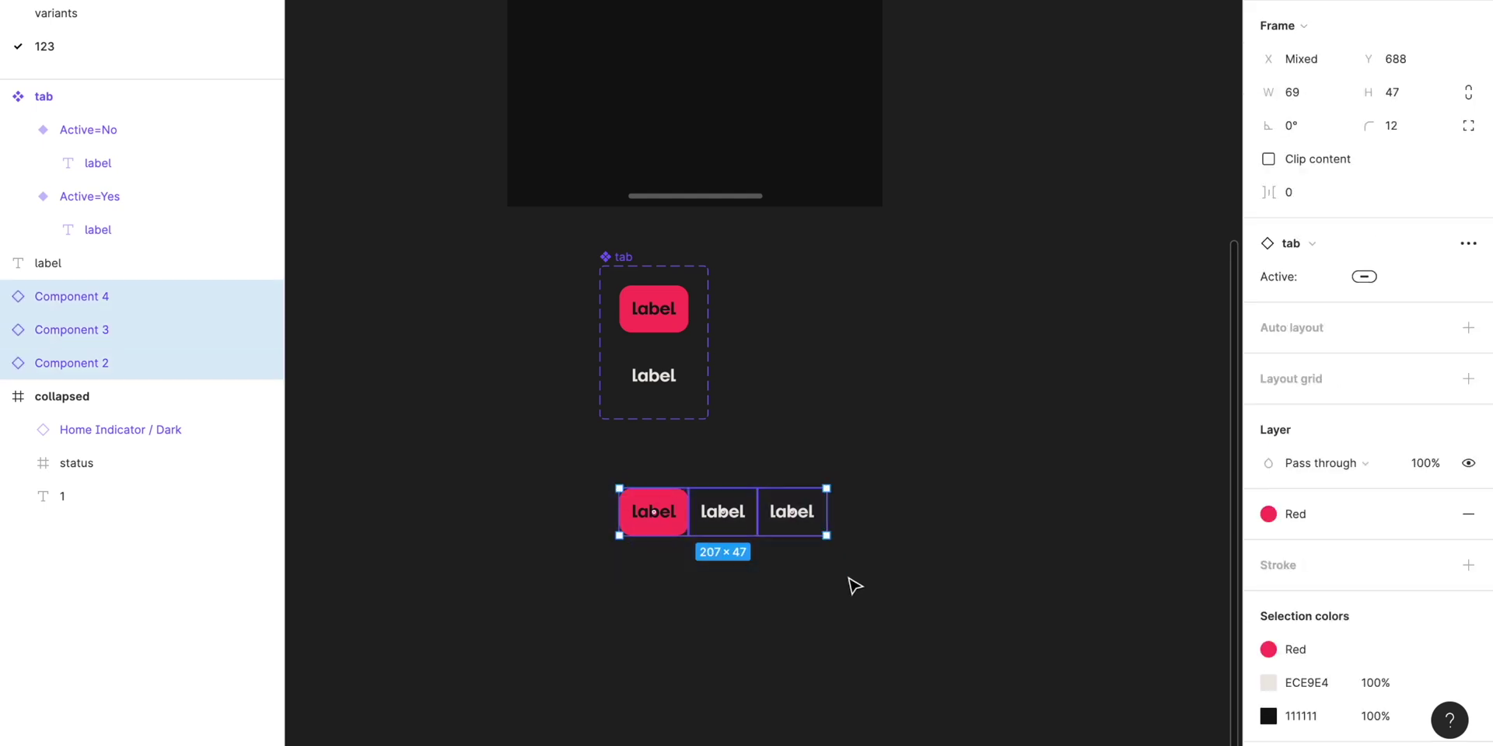
key("ctrl+alt+g")
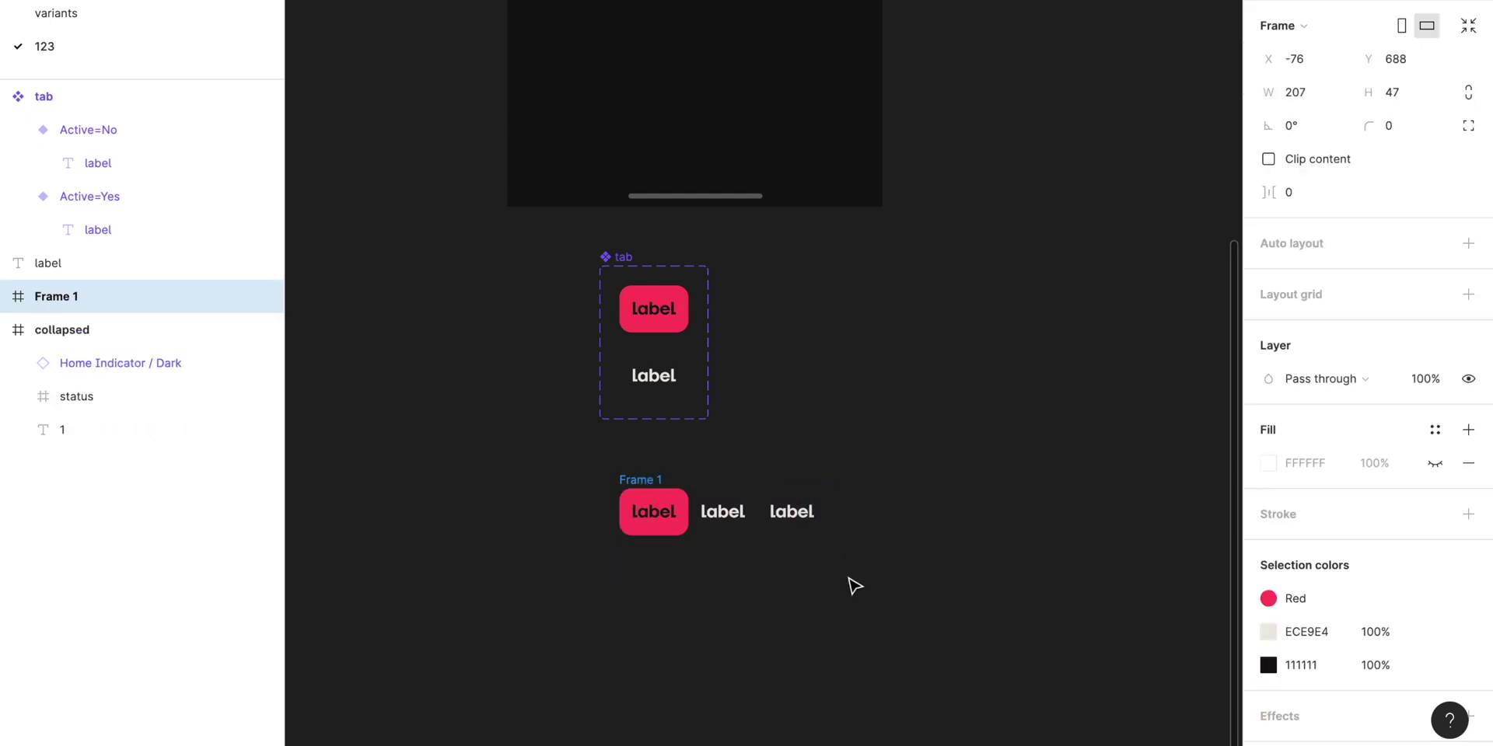
Set the horizontal constraint of all three tab instances inside the frame to Scale.
left_click(660, 514)
key("ctrl+y")
left_click(723, 516, "shift")
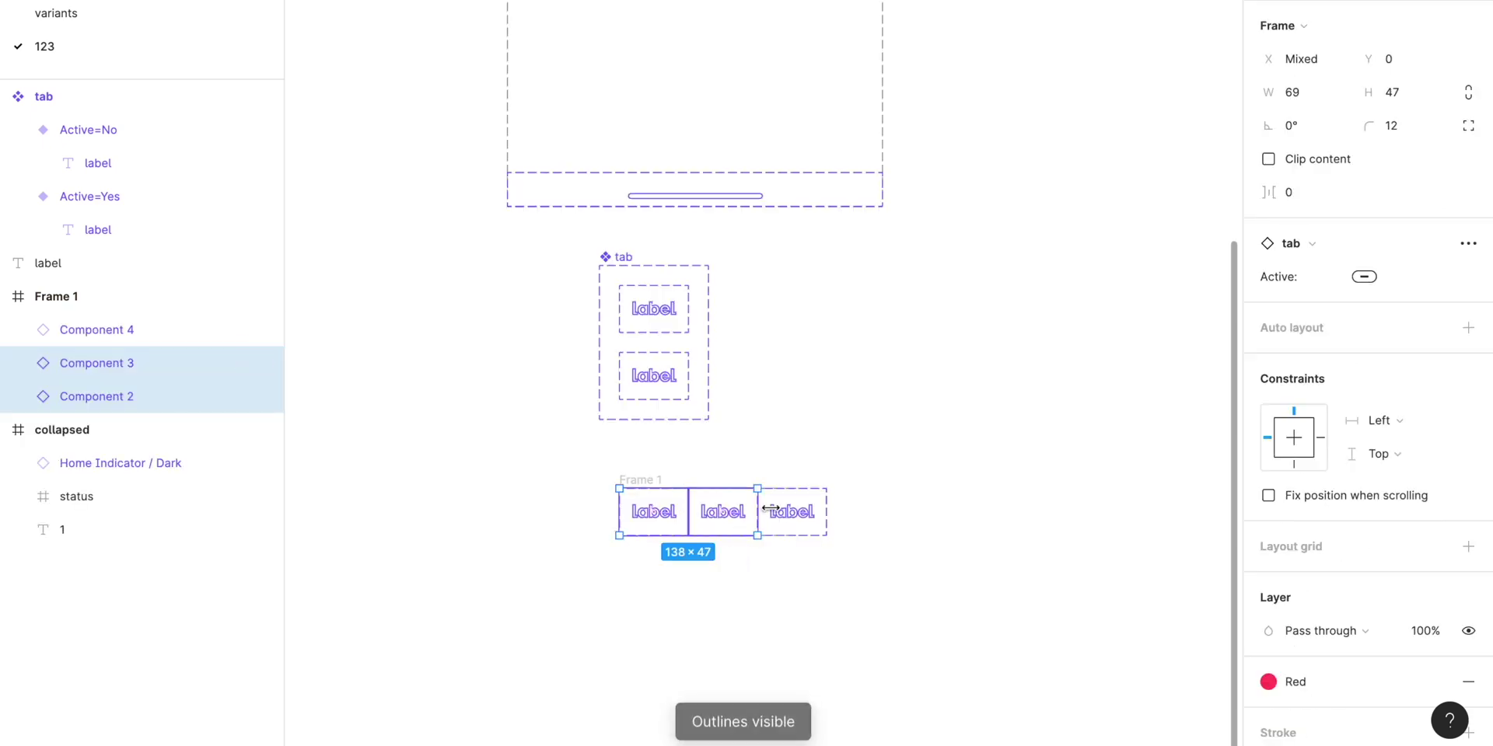
left_click(791, 512, "shift")
left_click(1384, 420)
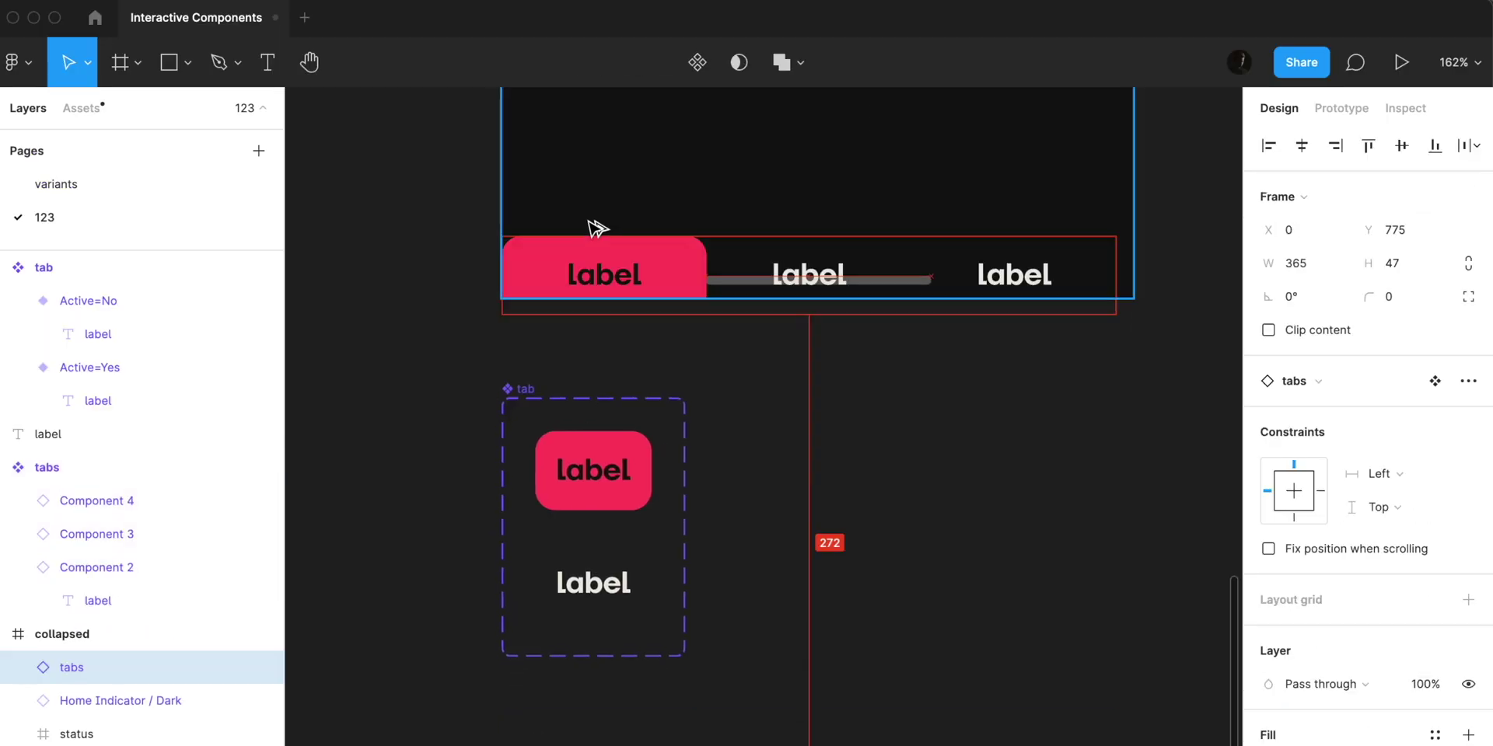
Move the tabs instance above the home indicator in the collapsed screen and place it at X 24.
left_click_drag(593, 226, 596, 111)
scroll(596, 114, "up", 3)
key("Right")
key("Right")
key("Right")
key("Right")
key("shift+Right")
key("shift+Right")
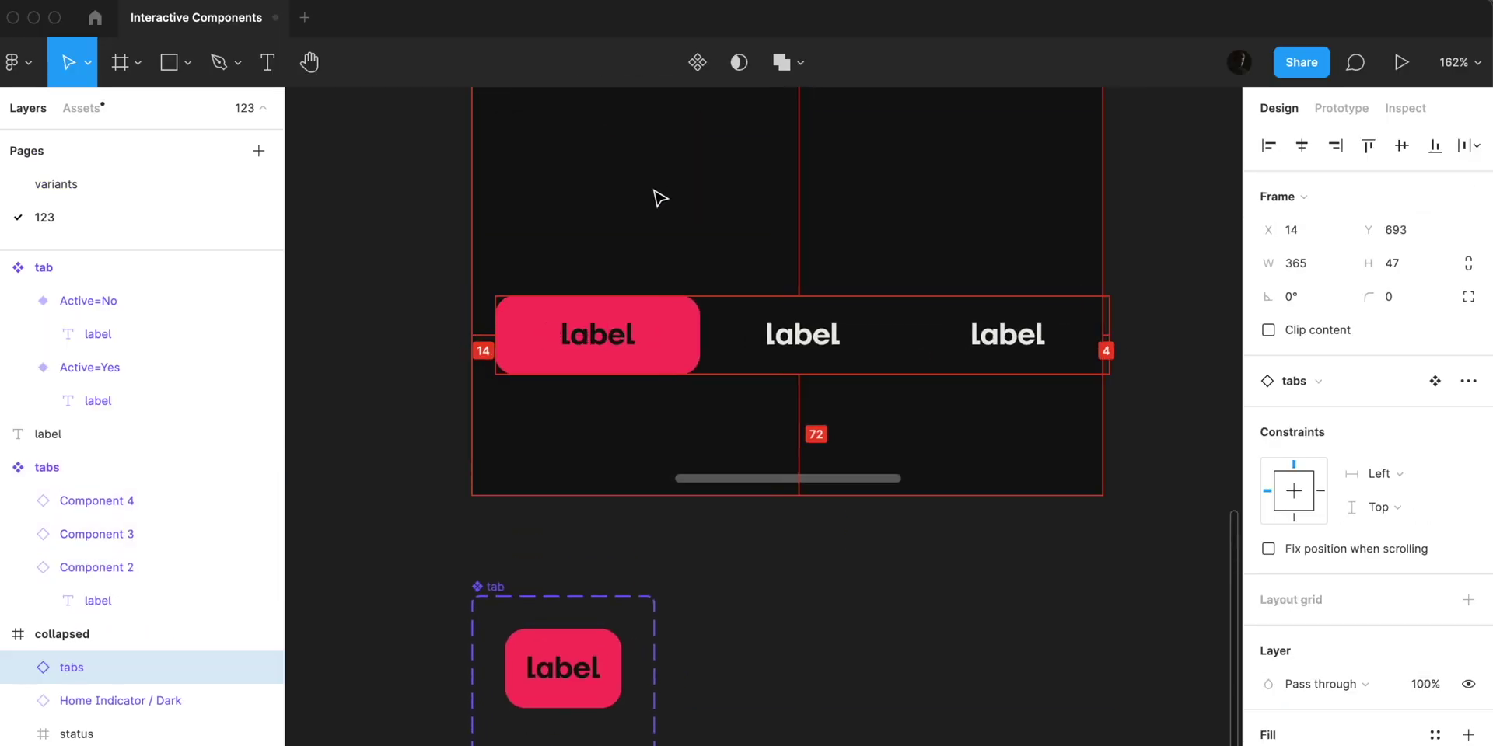
Narrow the tabs instance to a width of 327 so its side margins are equal.
key("super+shift+Left")
key("super+shift+Left")
key("super+shift+Left")
key("super+shift+Left")
key("super+Right")
key("super+Right")
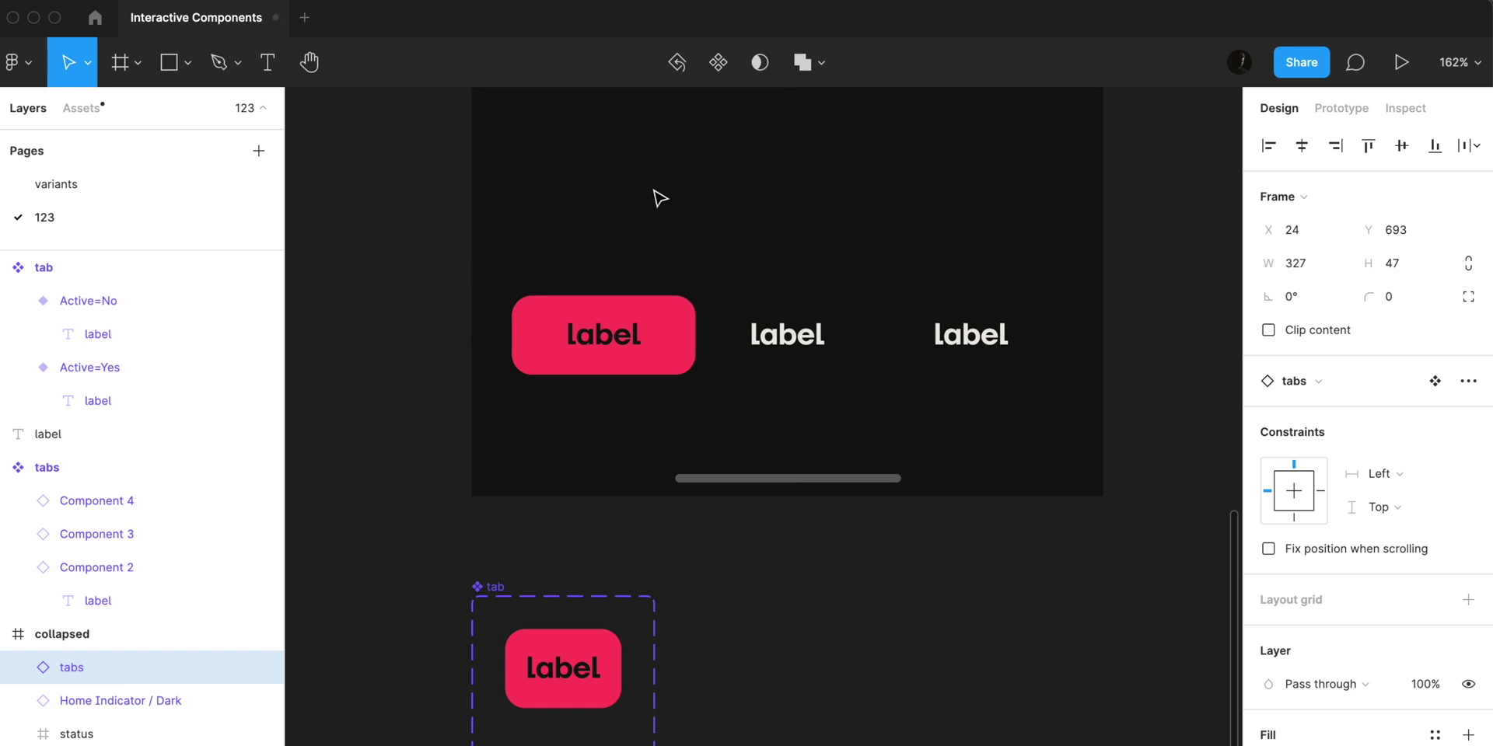
Lower the tabs instance towards the home indicator to Y 717.
key("alt")
key("alt")
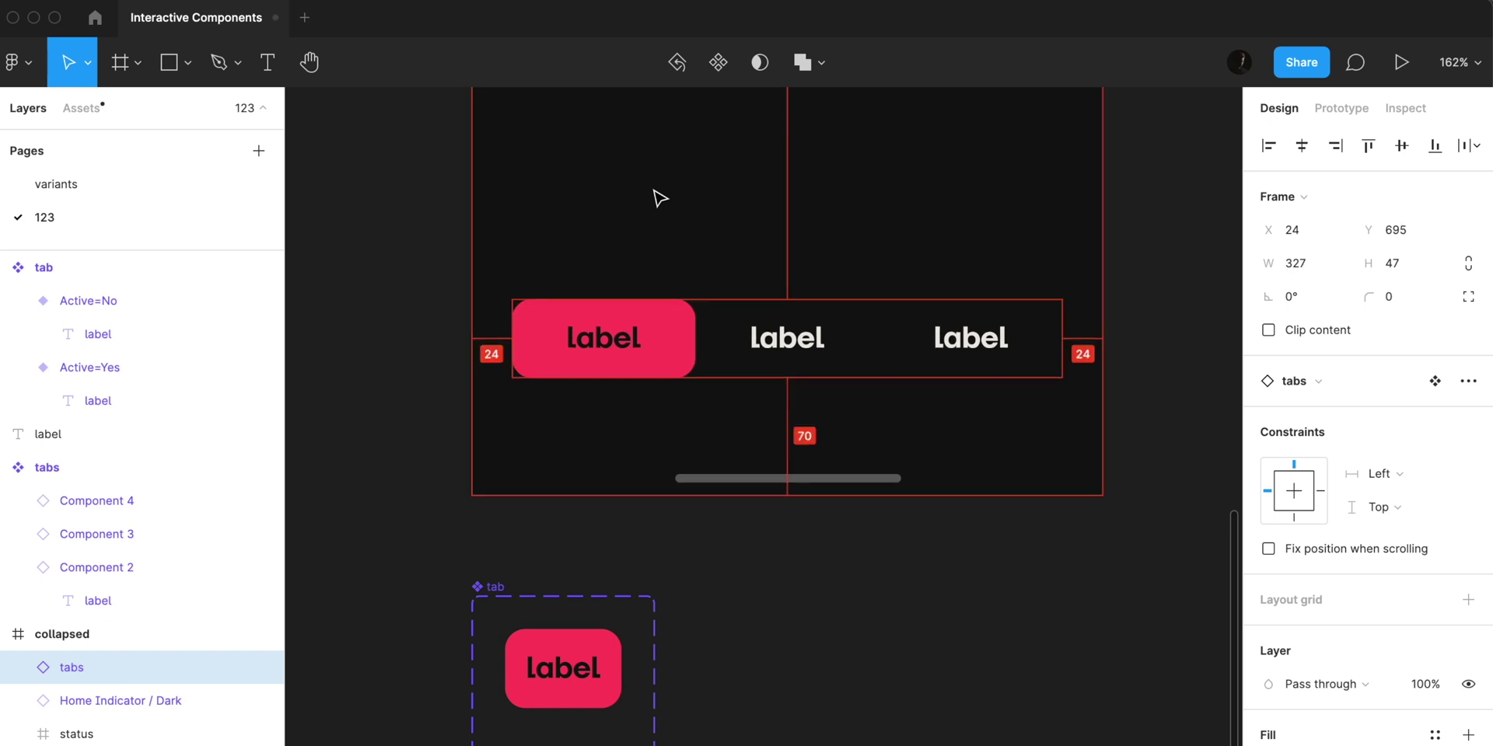
key("shift+Down")
key("shift+Down")
key("Down")
key("Down")
key("shift+Down")
key("shift+Up")
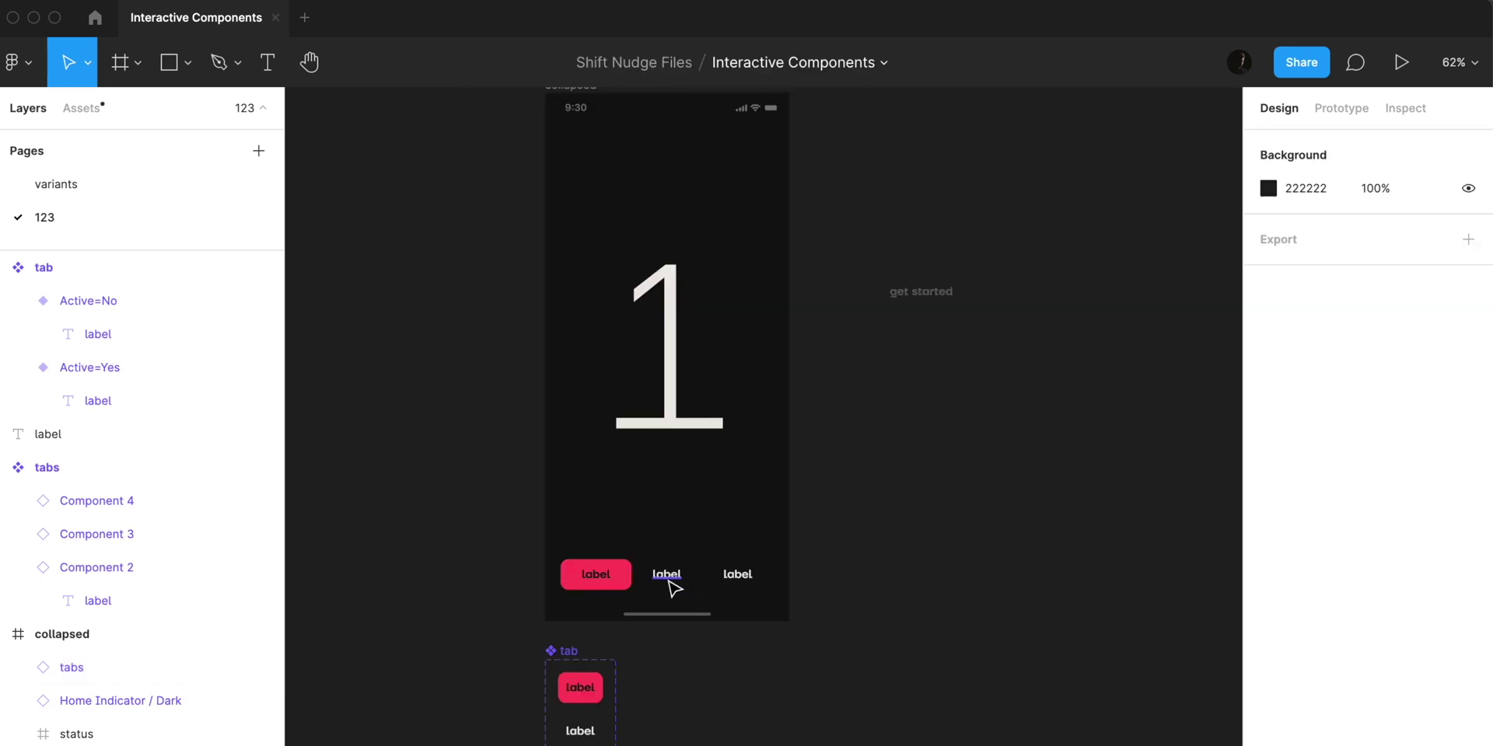
Change the three tab labels in the screen's tabs instance to 1, 2 and 3.
left_click(616, 581, "super")
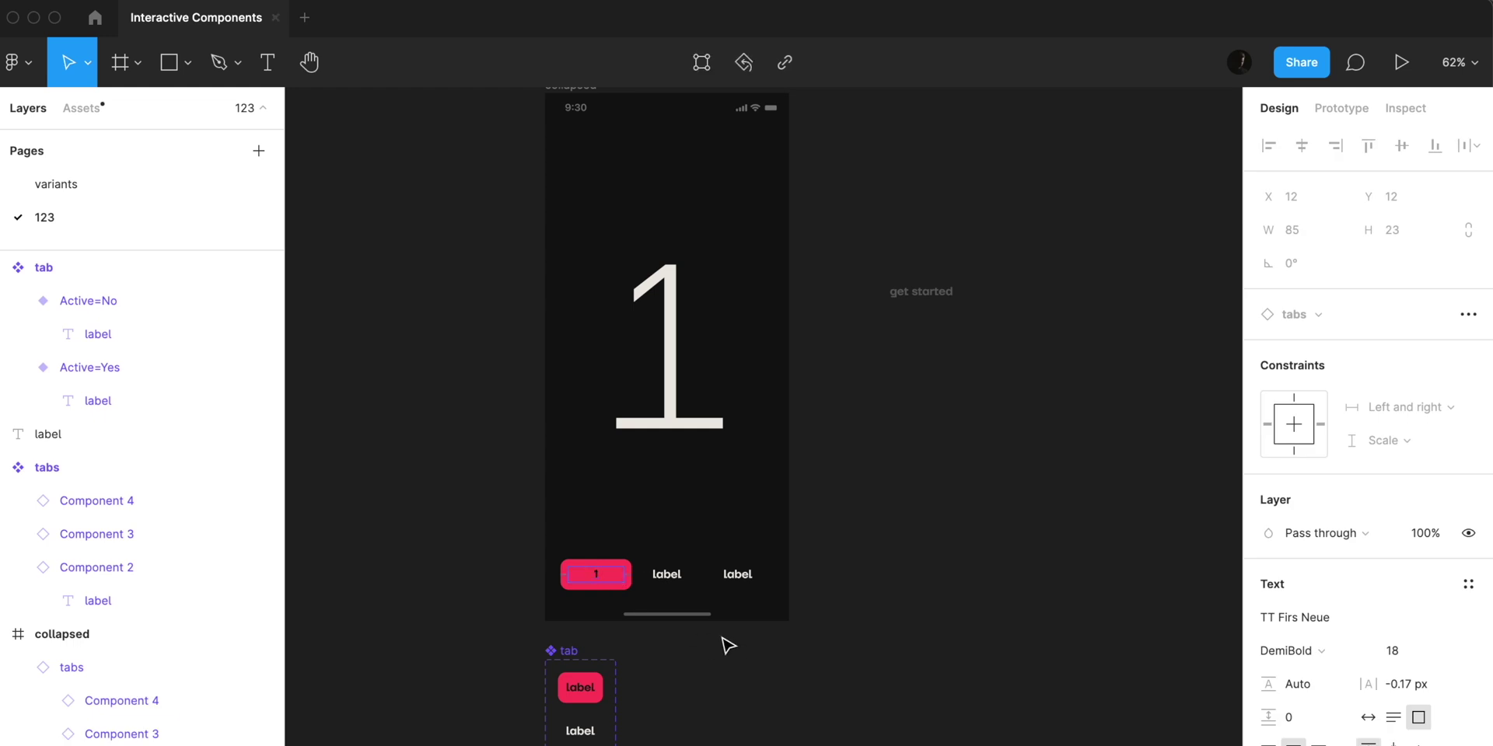
left_click(740, 579, "super")
key("Escape")
key("Escape")
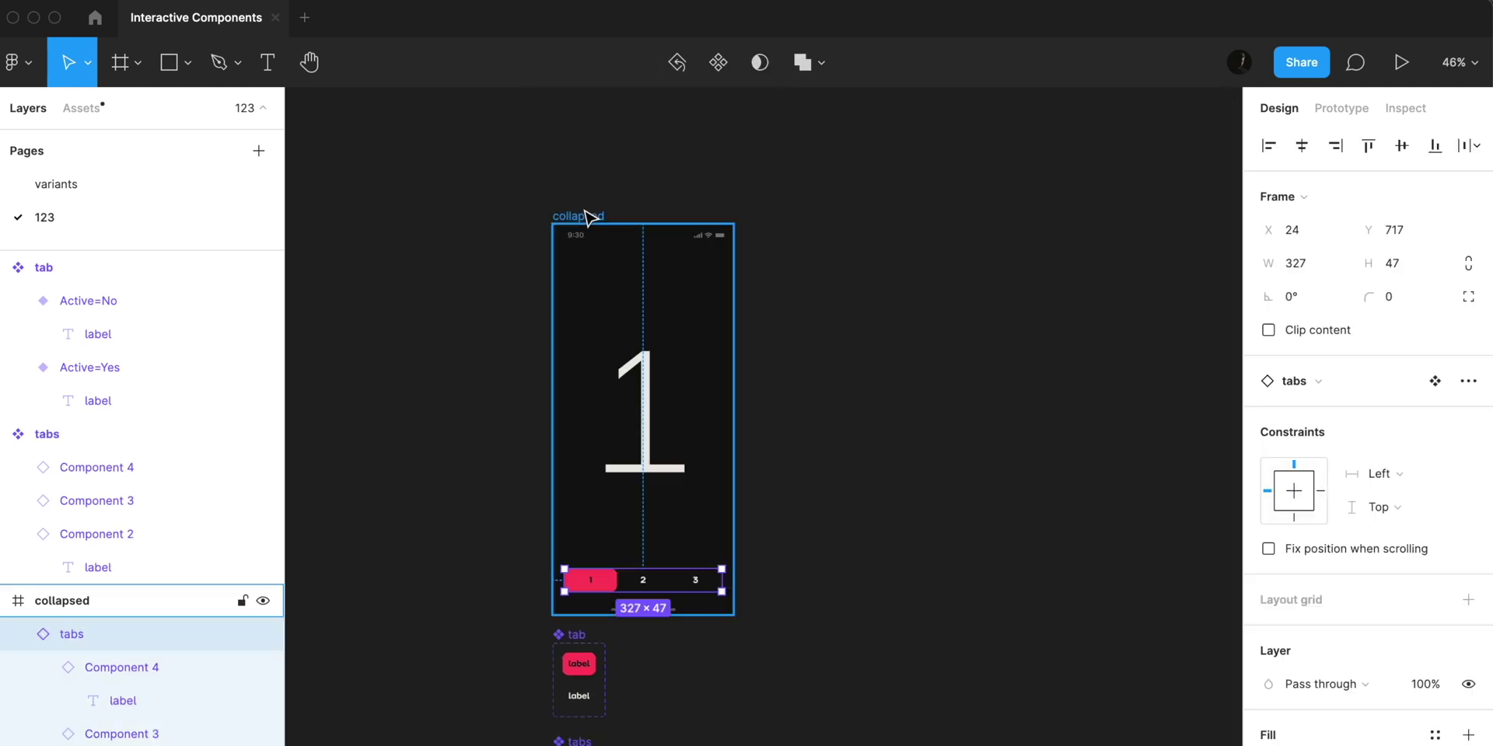
Duplicate the collapsed screen twice in a row and change the copies' large numerals to 2 and 3.
left_click(586, 214)
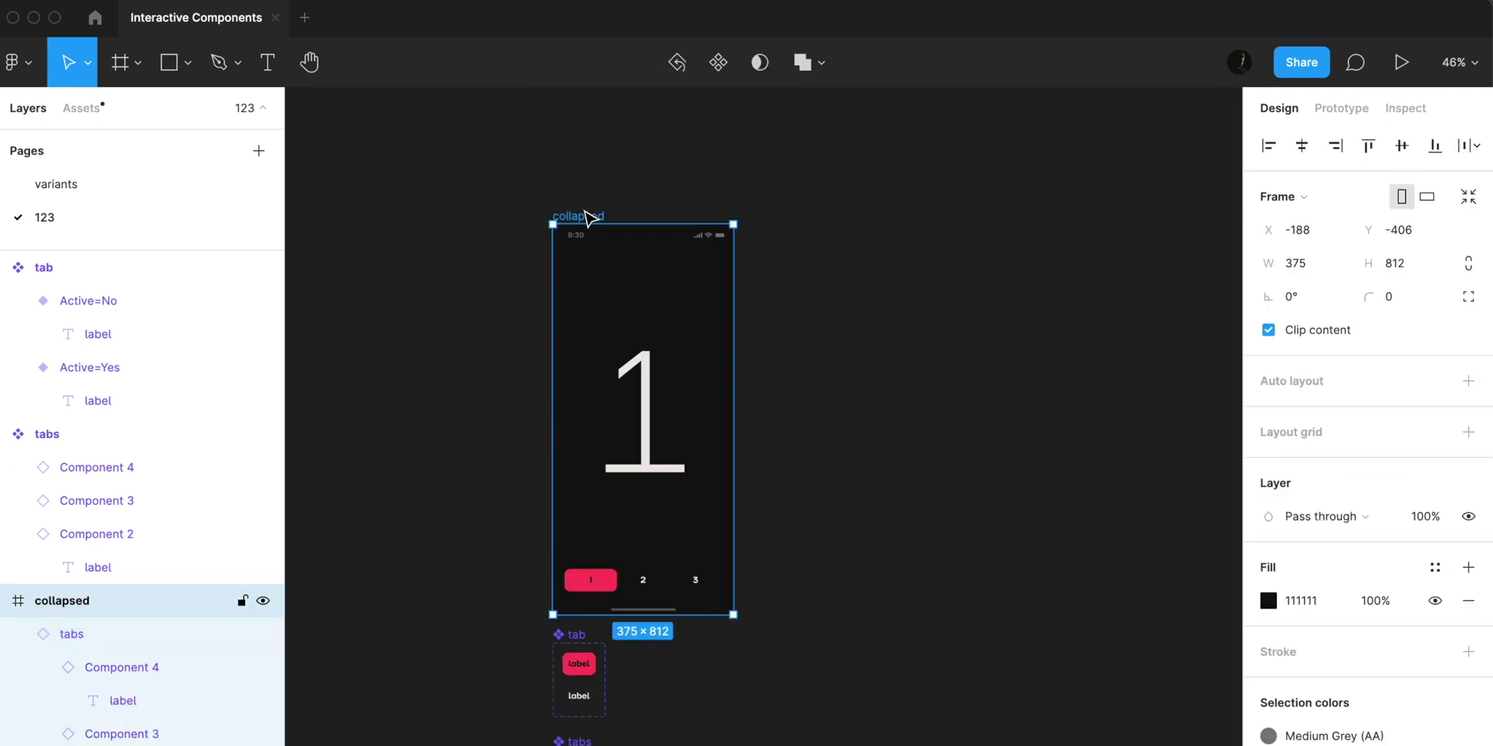
key("super+d")
key("super+d")
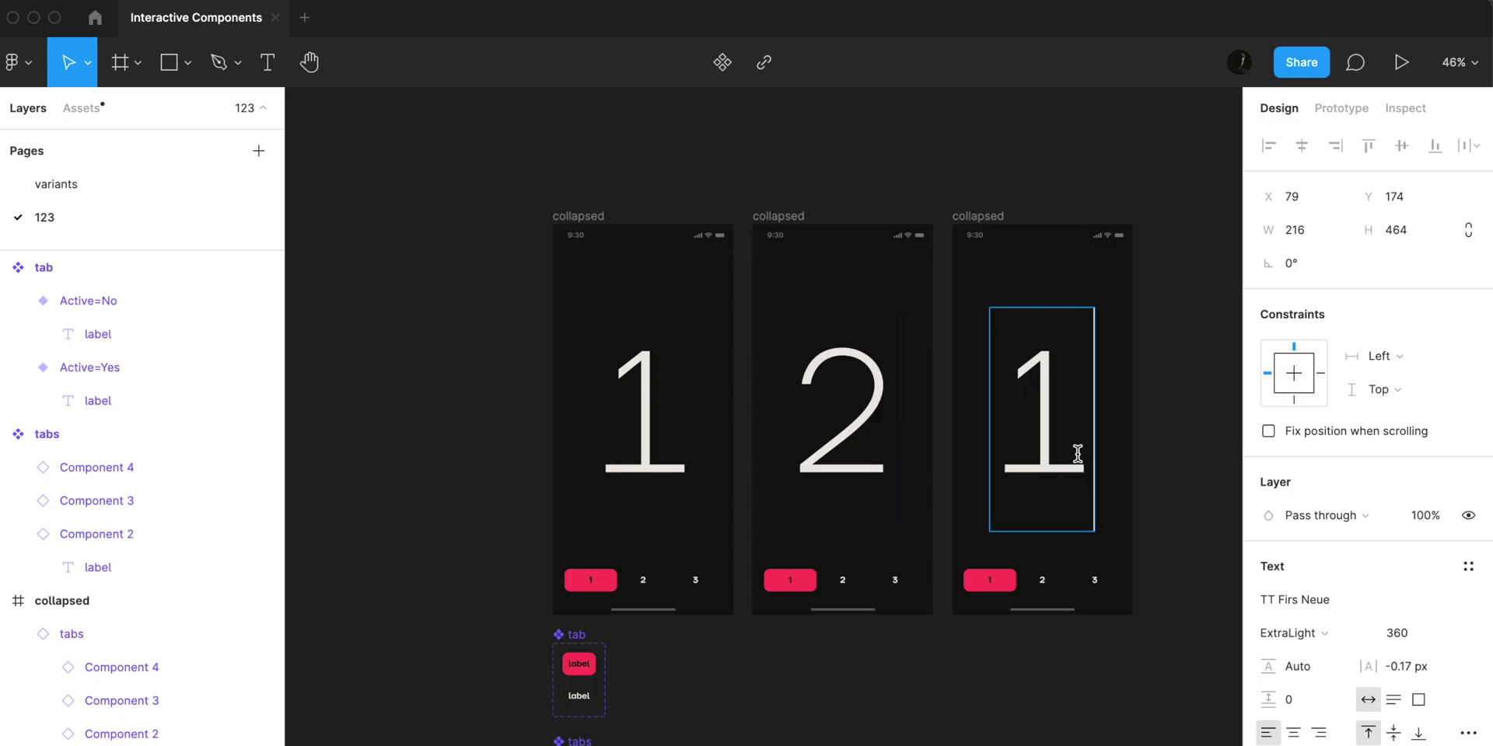
double_click(1051, 317)
type("3")
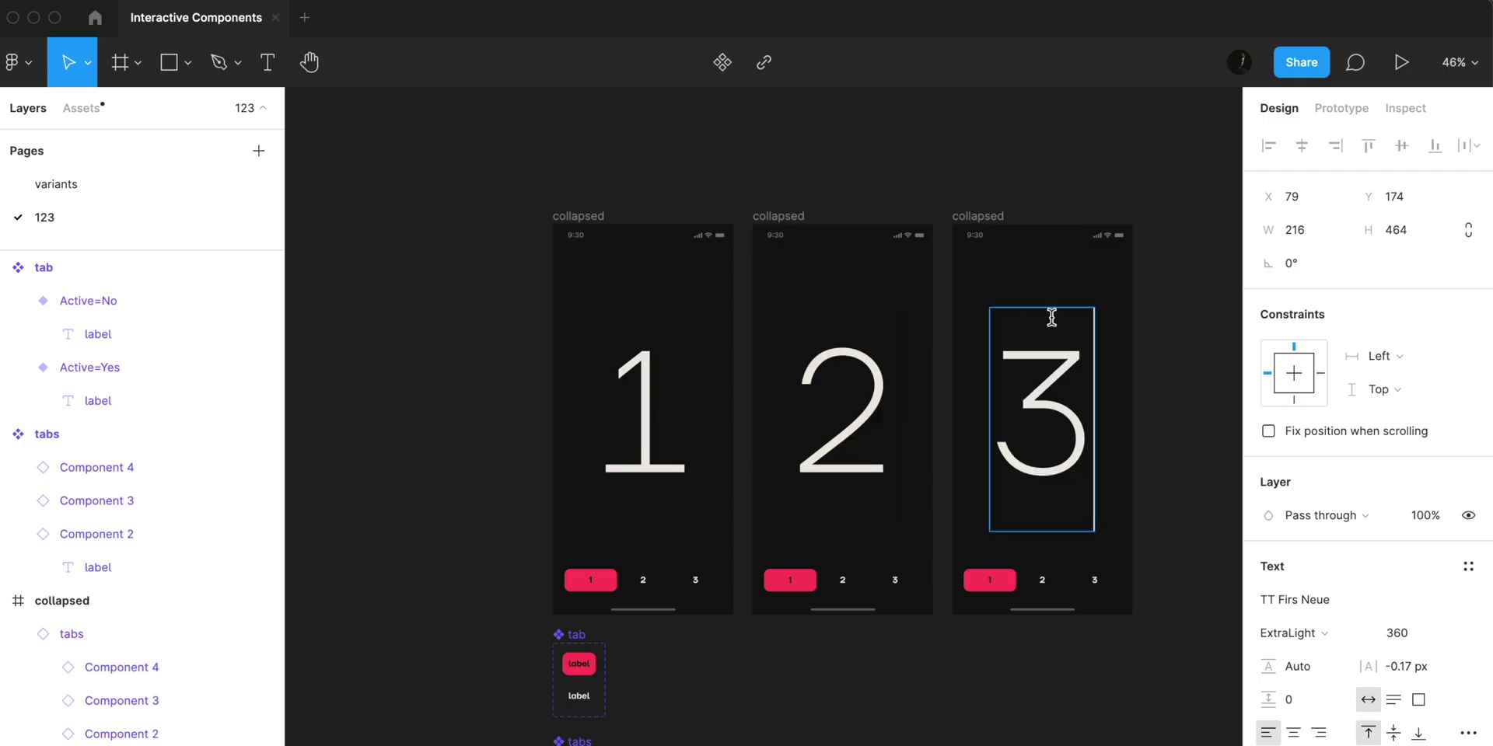
left_click(503, 413)
Link the first tab of the main tabs component to screen 1 with an on-click Smart animate prototype interaction.
scroll(503, 412, "down", 2)
scroll(503, 413, "right", 1)
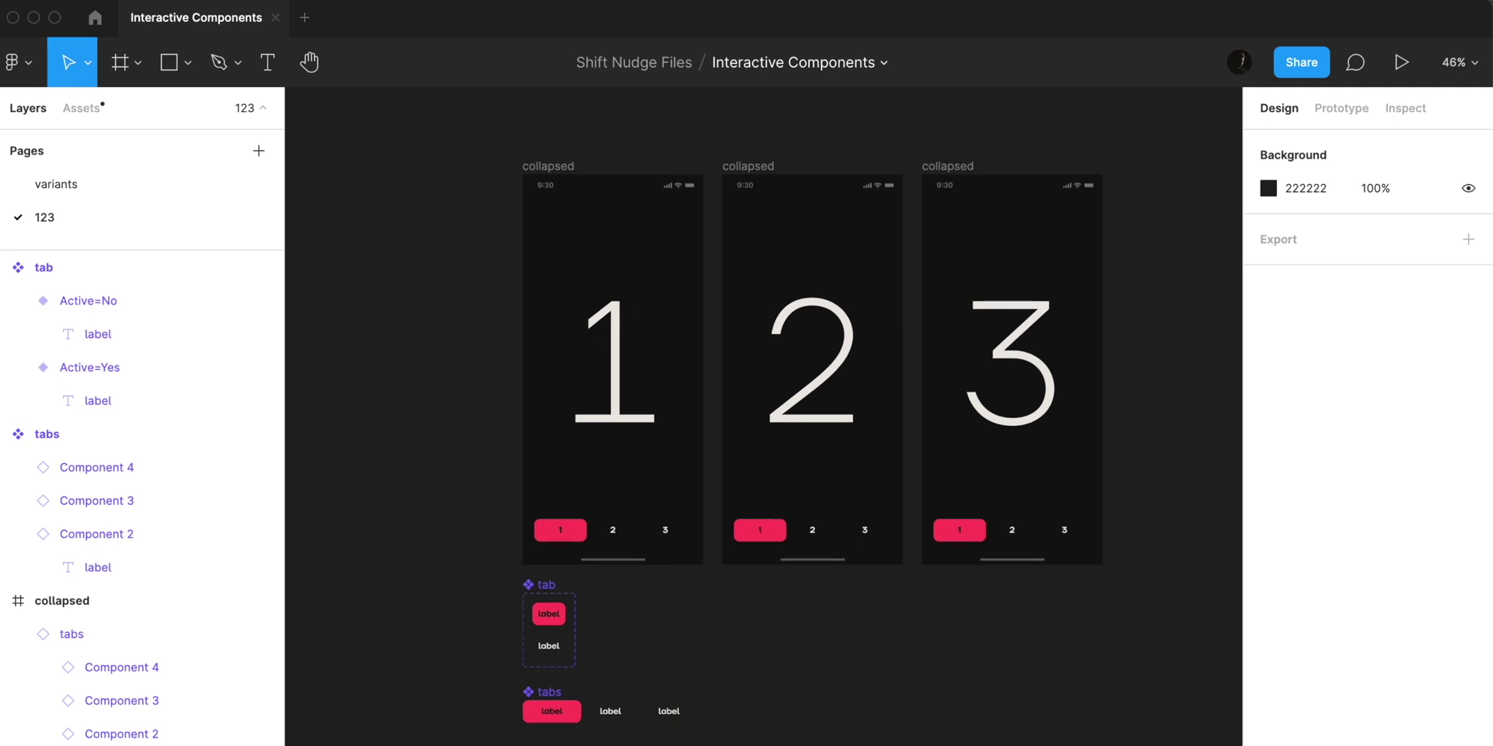
left_click(555, 717)
key("Return")
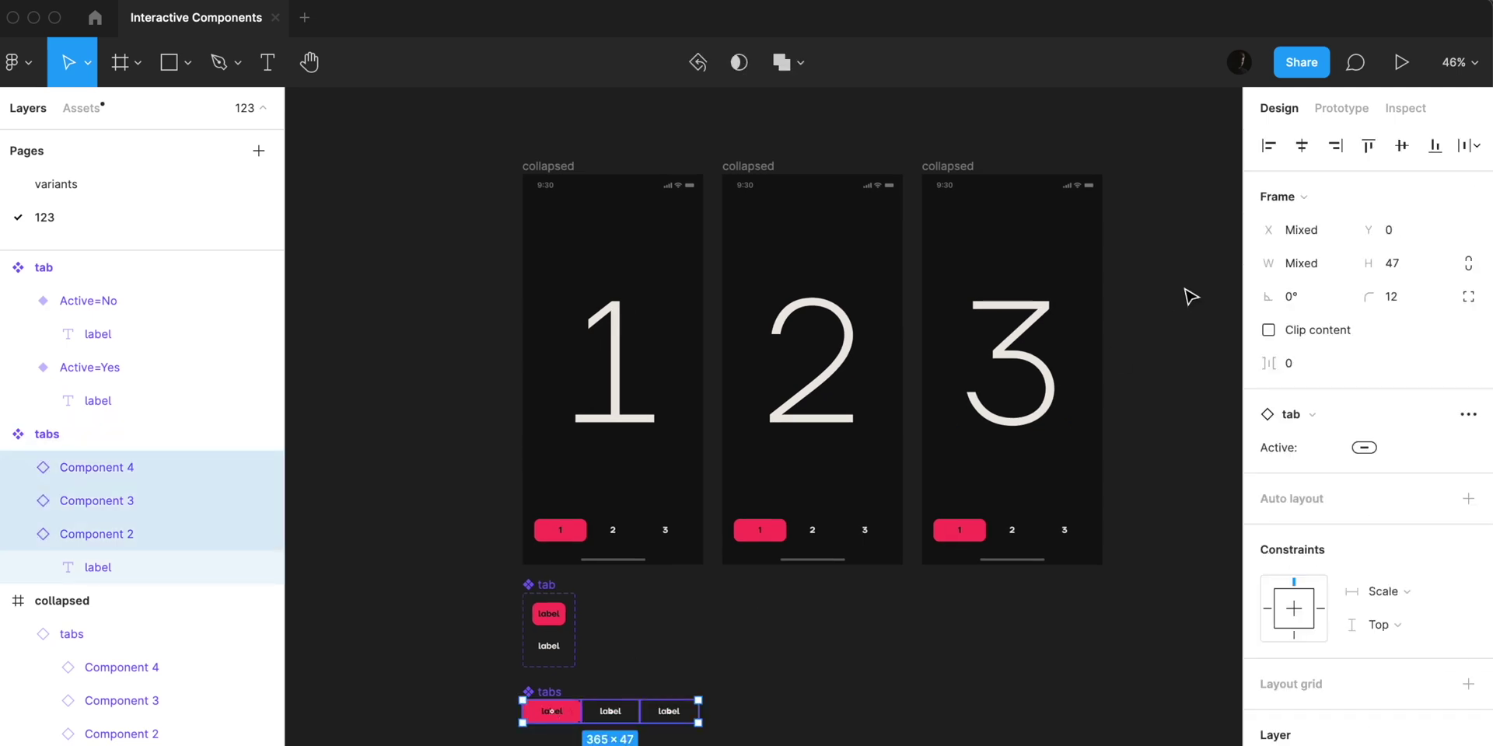
left_click(1341, 109)
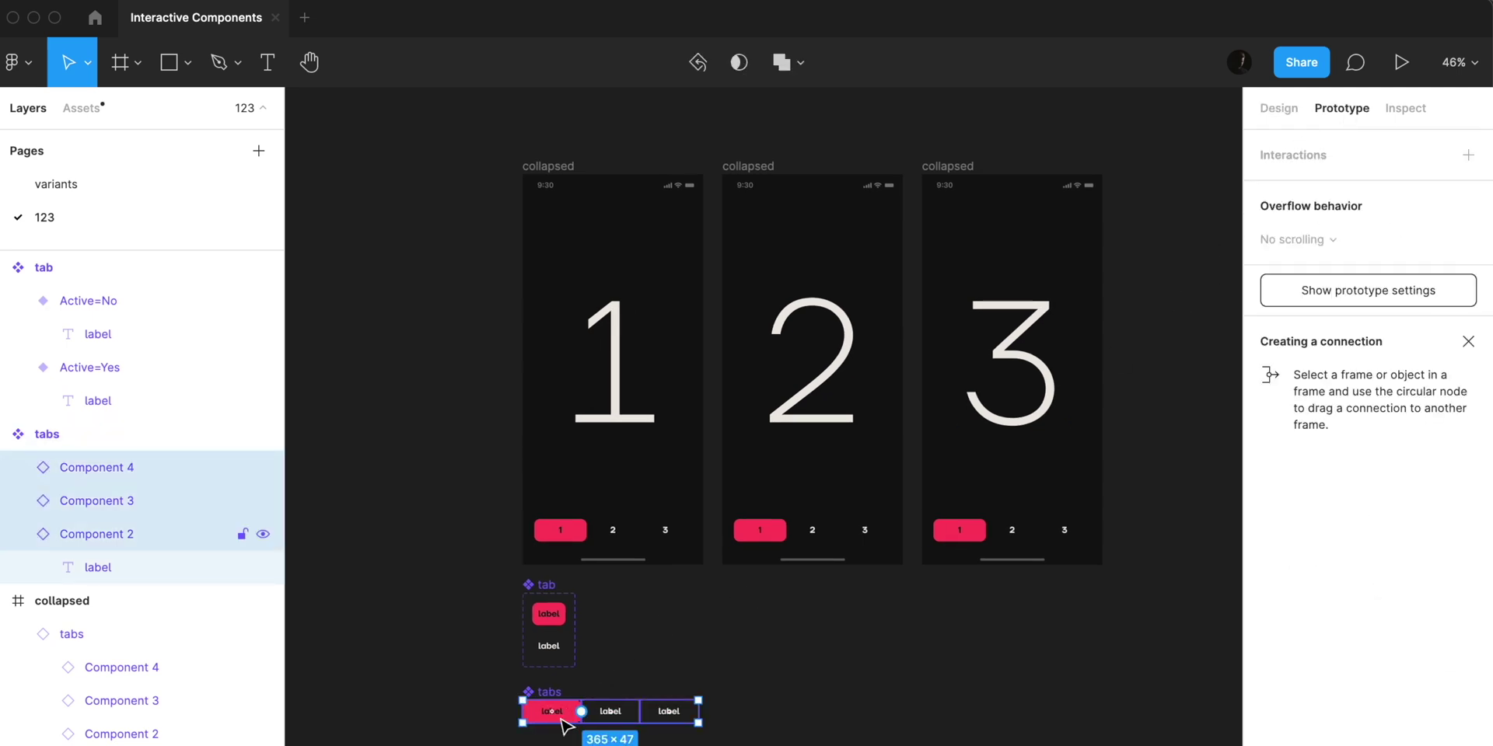
left_click_drag(582, 712, 632, 463)
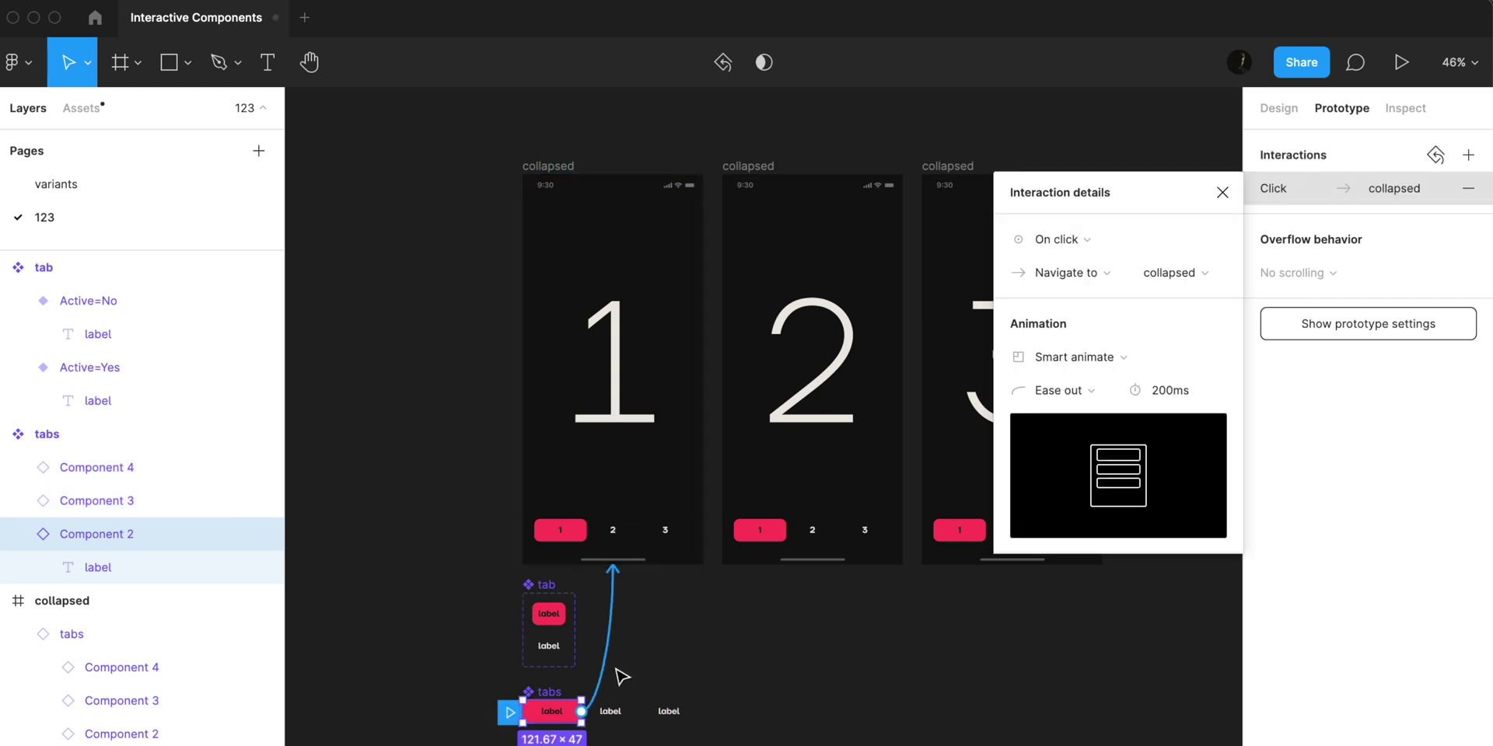
Link the second and third tabs of the main tabs component to screens 2 and 3 with on-click Smart animate interactions.
left_click(614, 715)
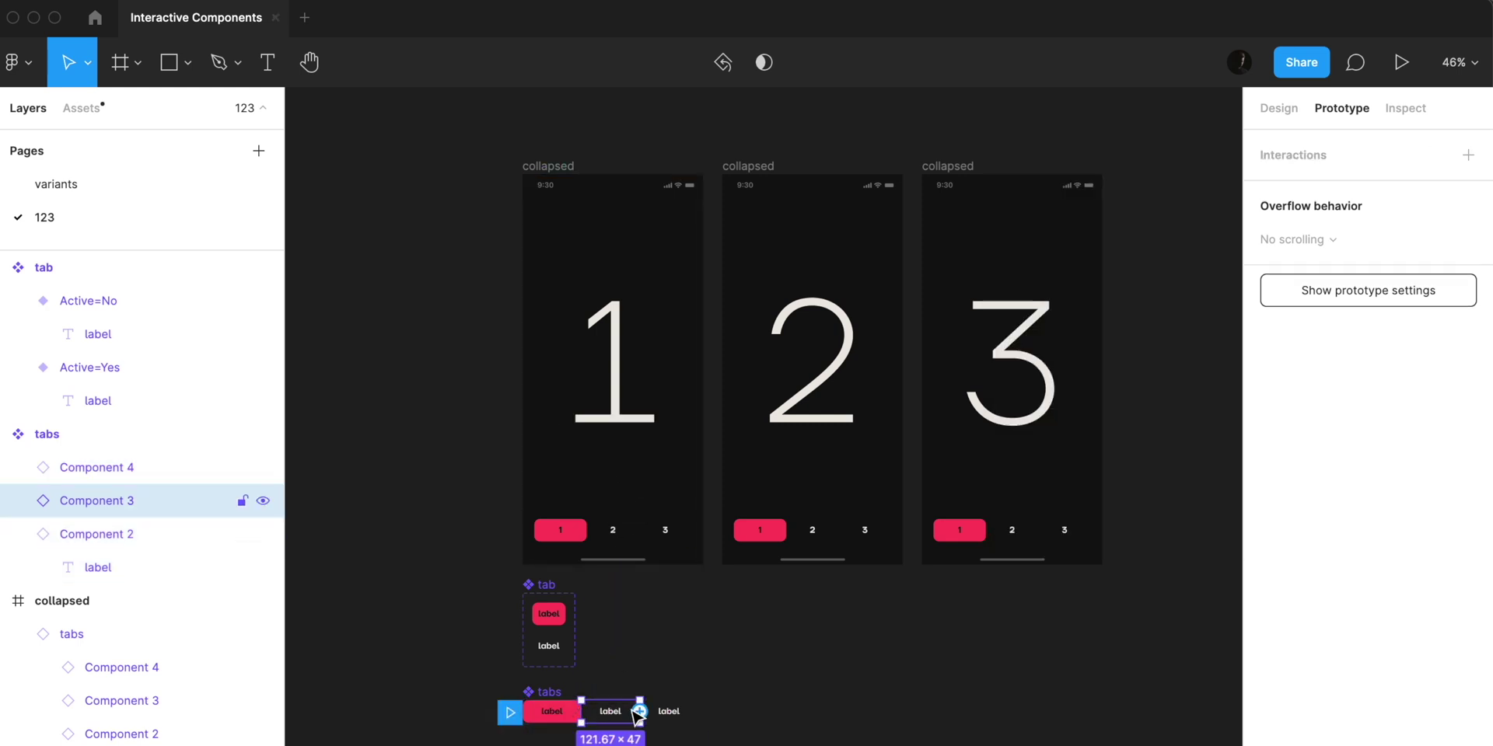
left_click_drag(818, 484, 857, 419)
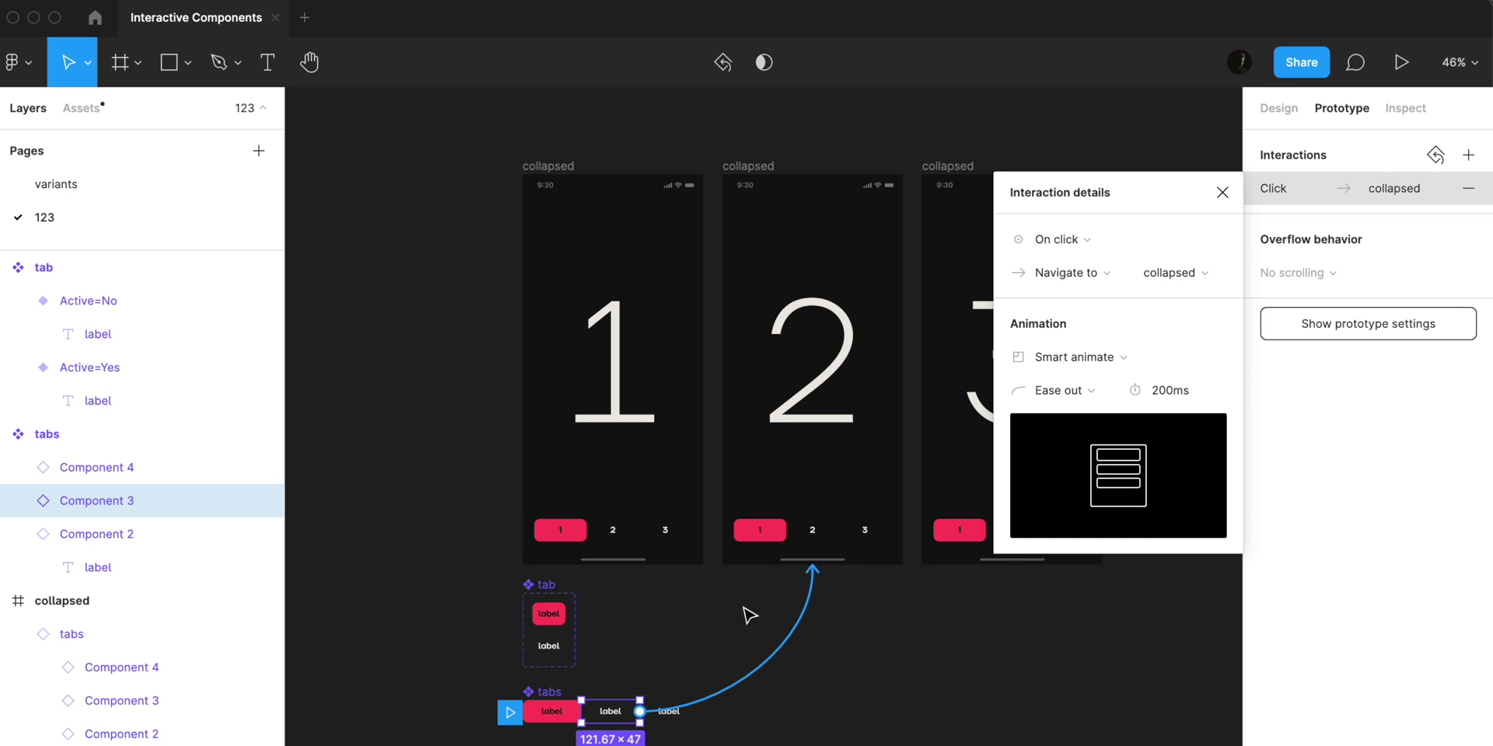
scroll(740, 667, "left", 5)
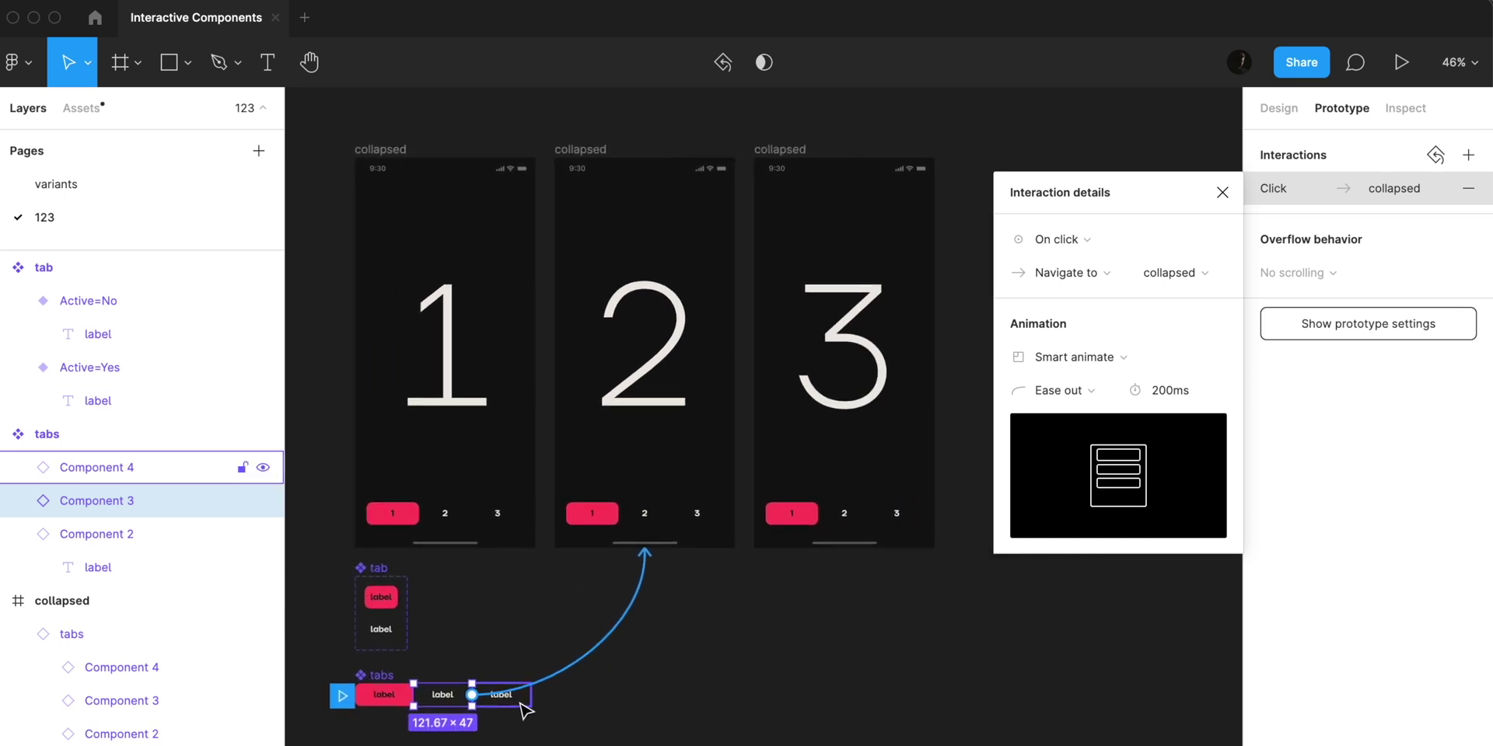
left_click(501, 694)
left_click_drag(530, 694, 836, 528)
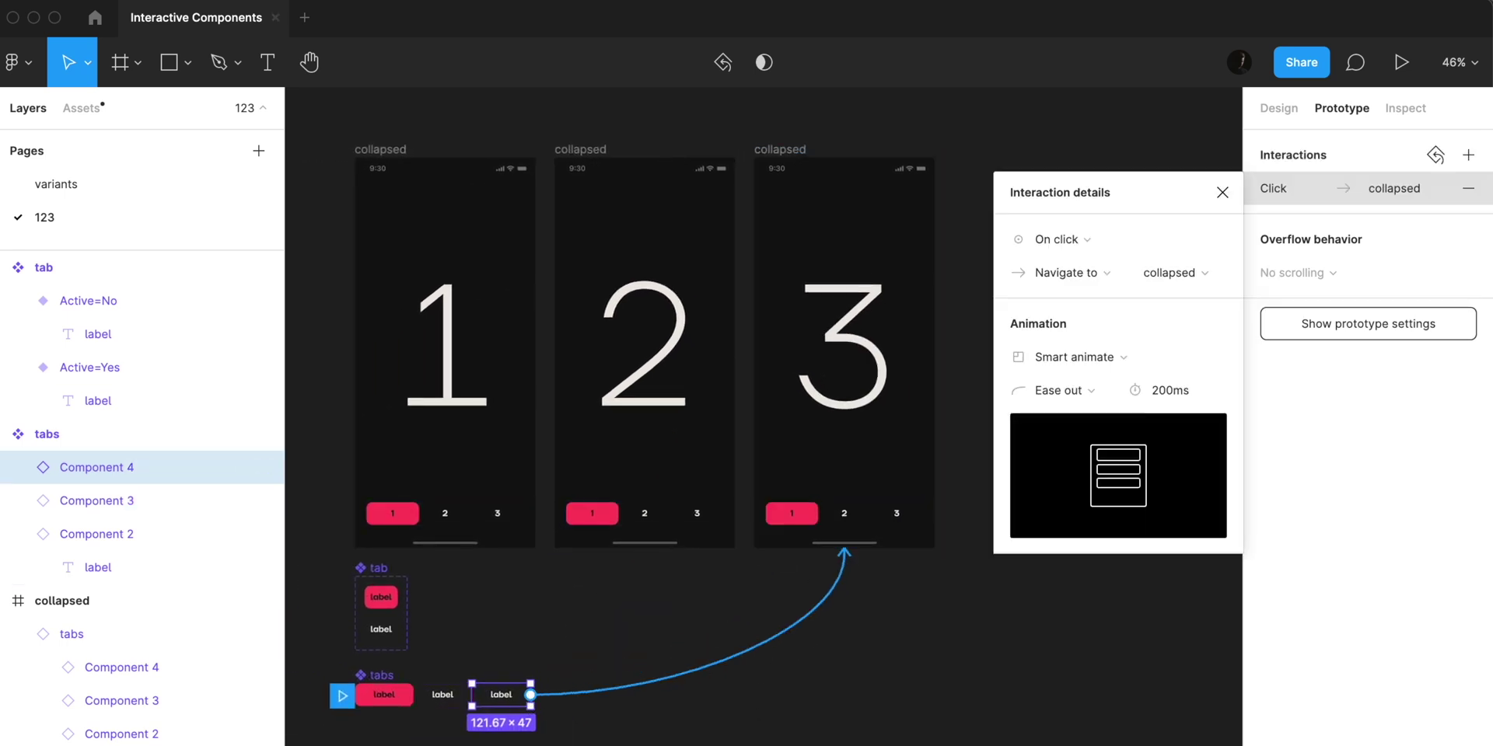
Turn off Active on tab 1 in the second screen's tab bar.
left_click(665, 523)
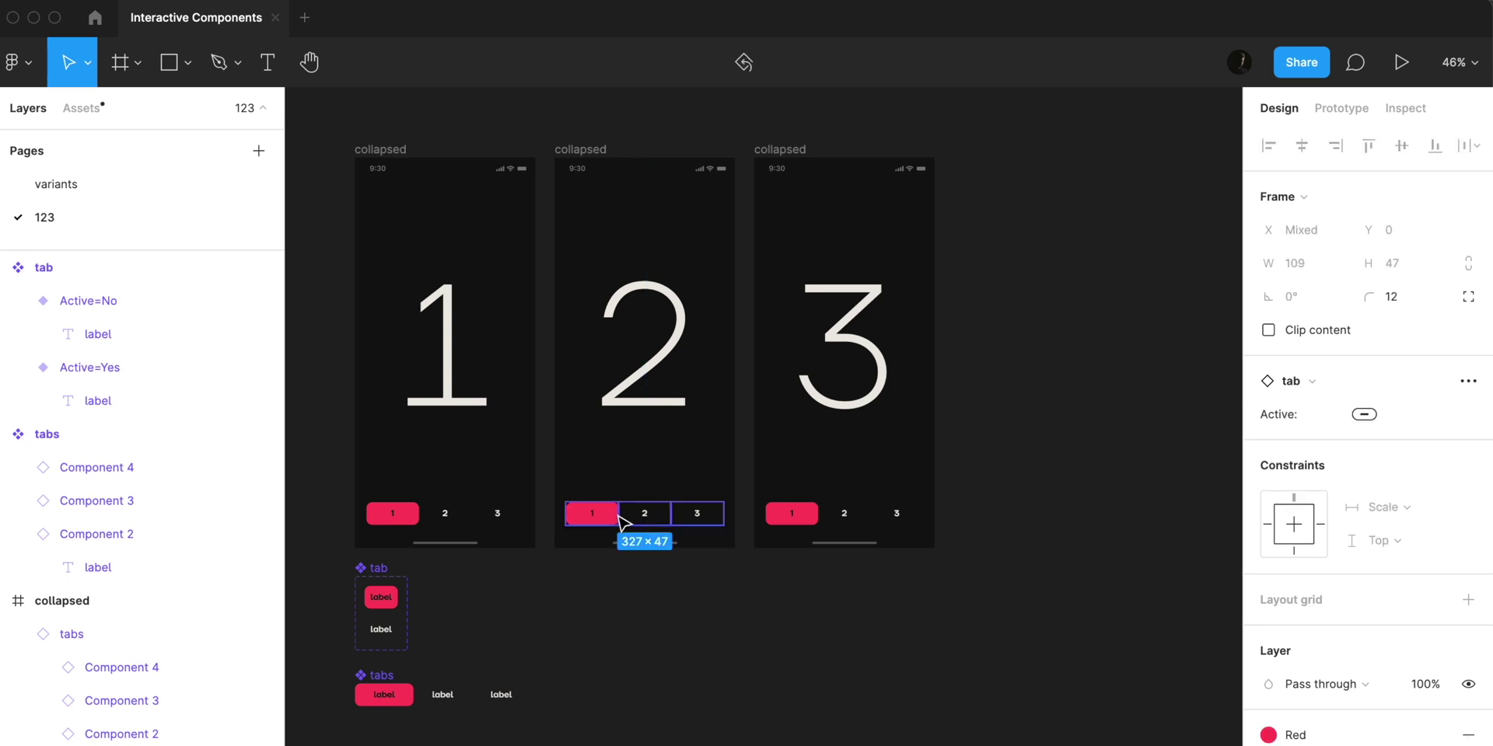
double_click(594, 516)
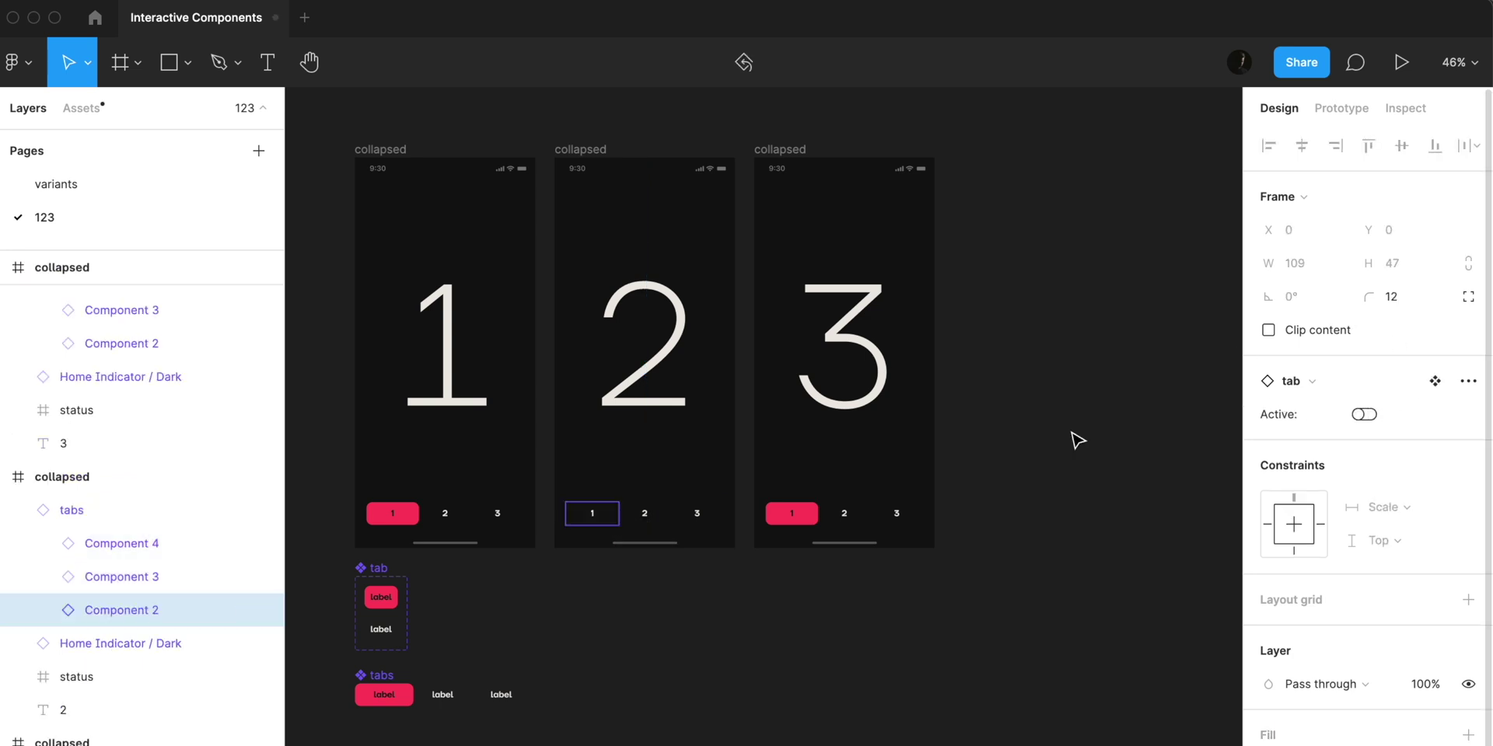
Turn on Active for tab 2 in the second screen and make tab 3 the only active tab in the third.
left_click(662, 519)
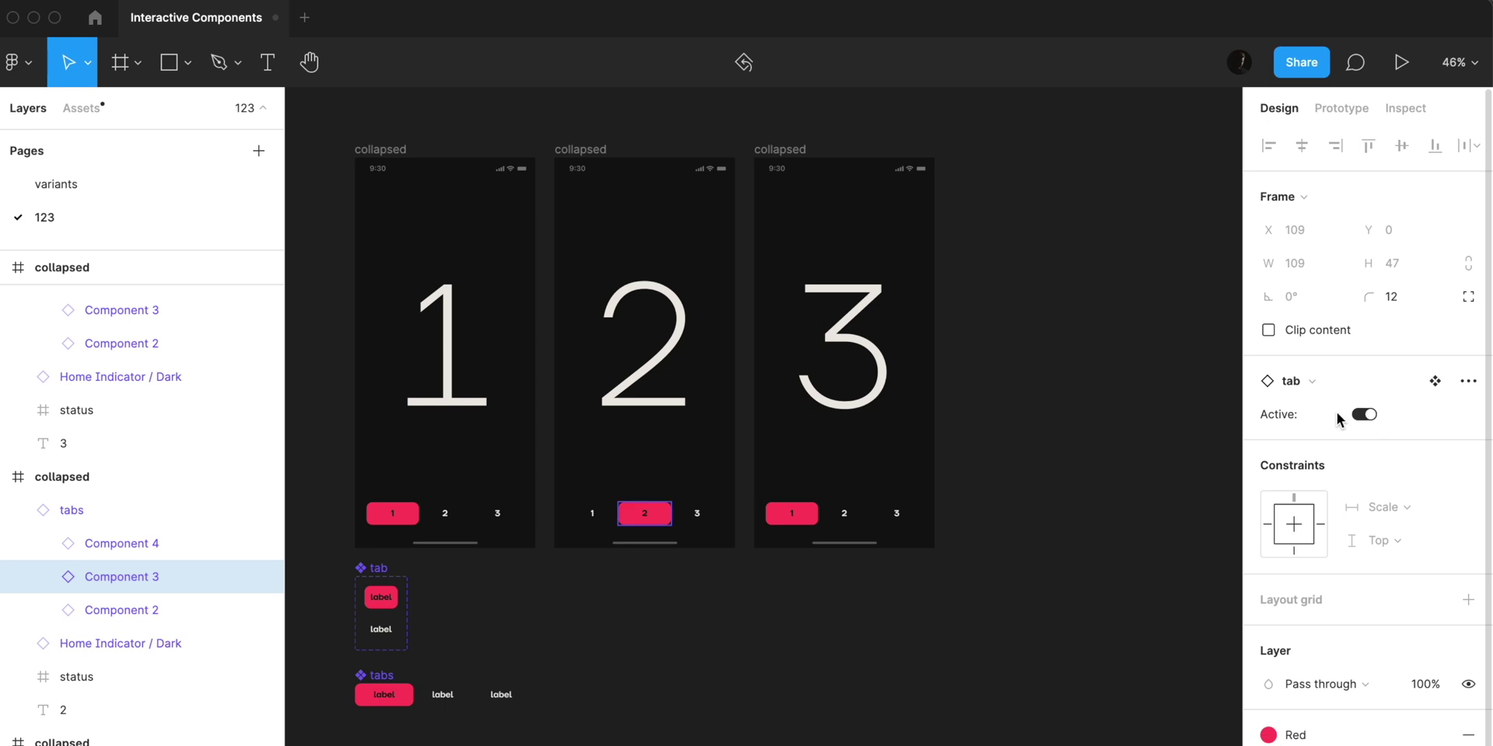
left_click(902, 516)
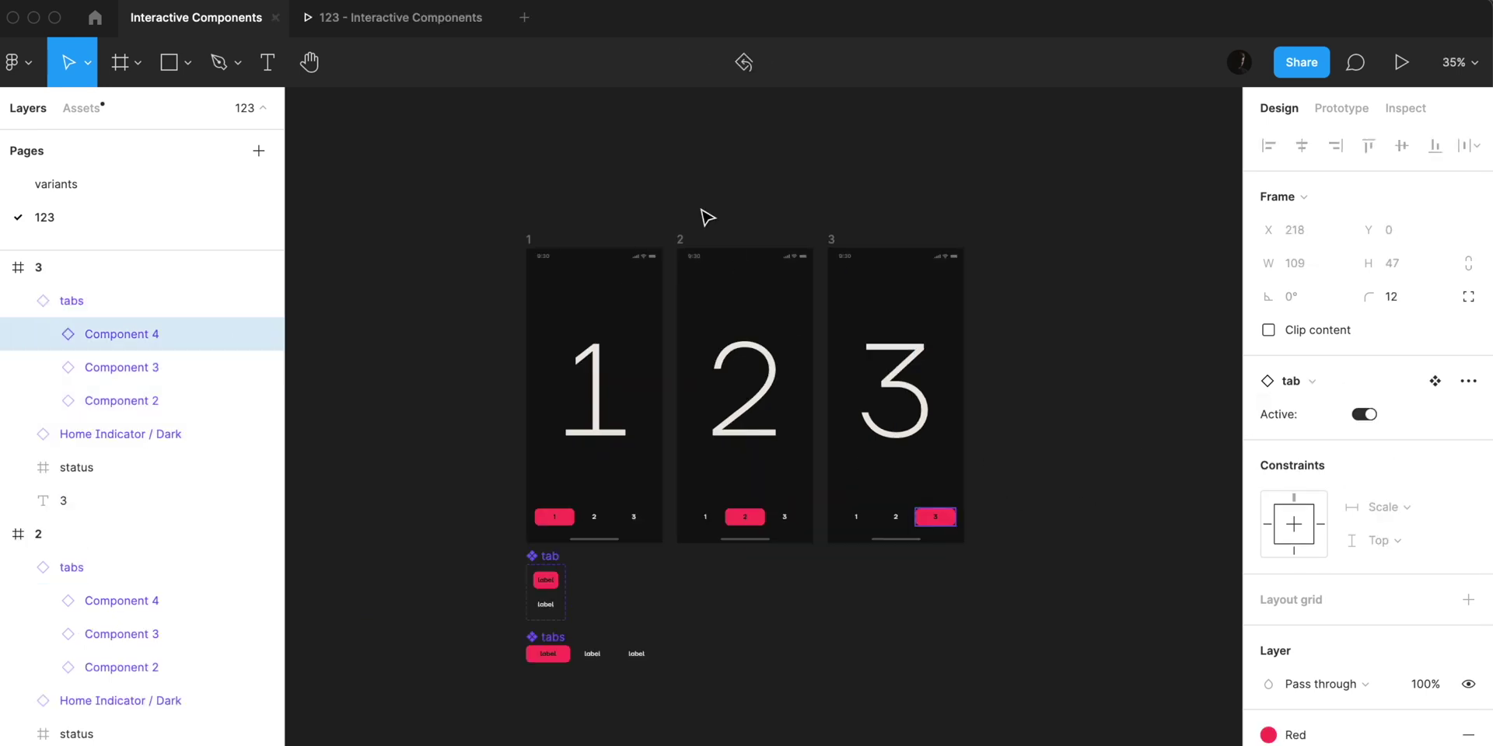
left_click(567, 227)
left_click(586, 247)
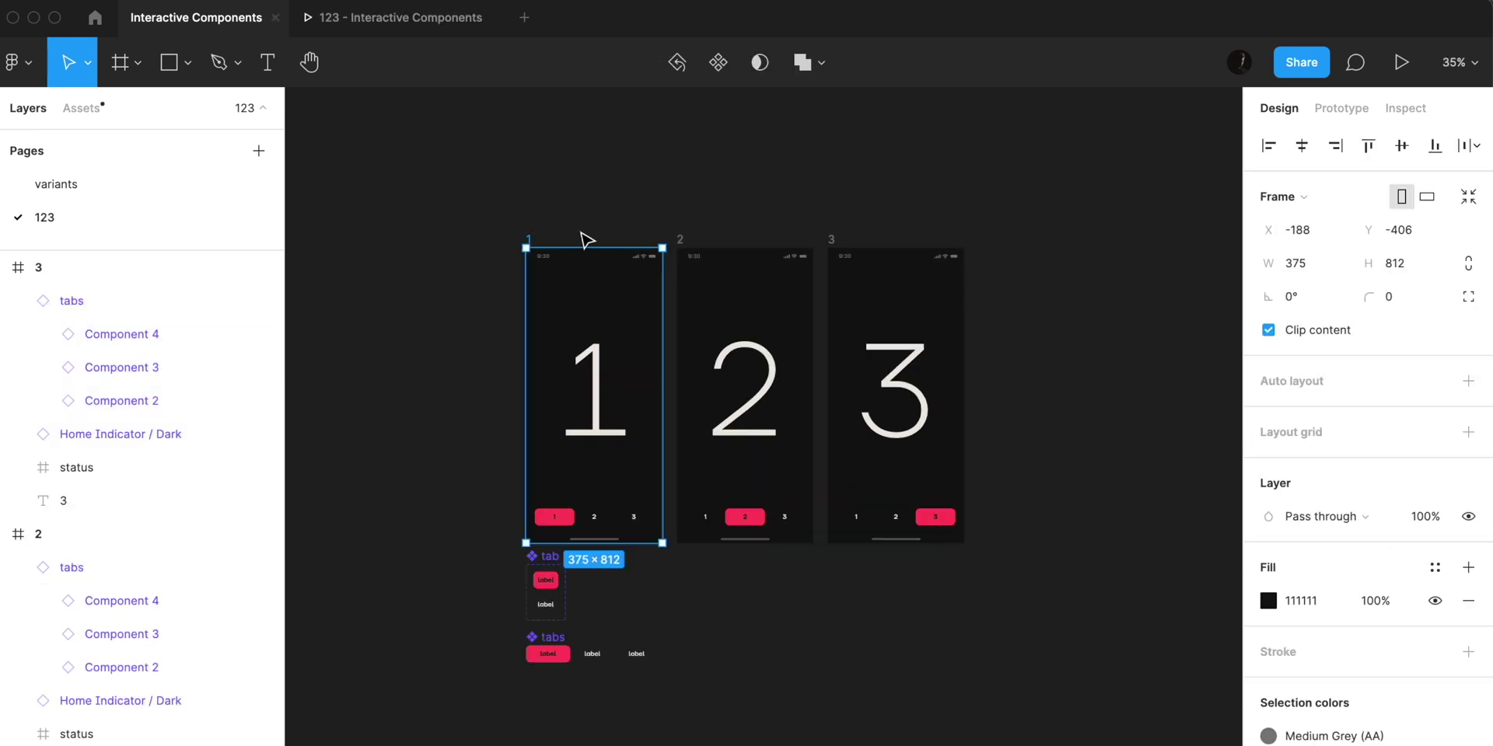
left_click(826, 242, "shift")
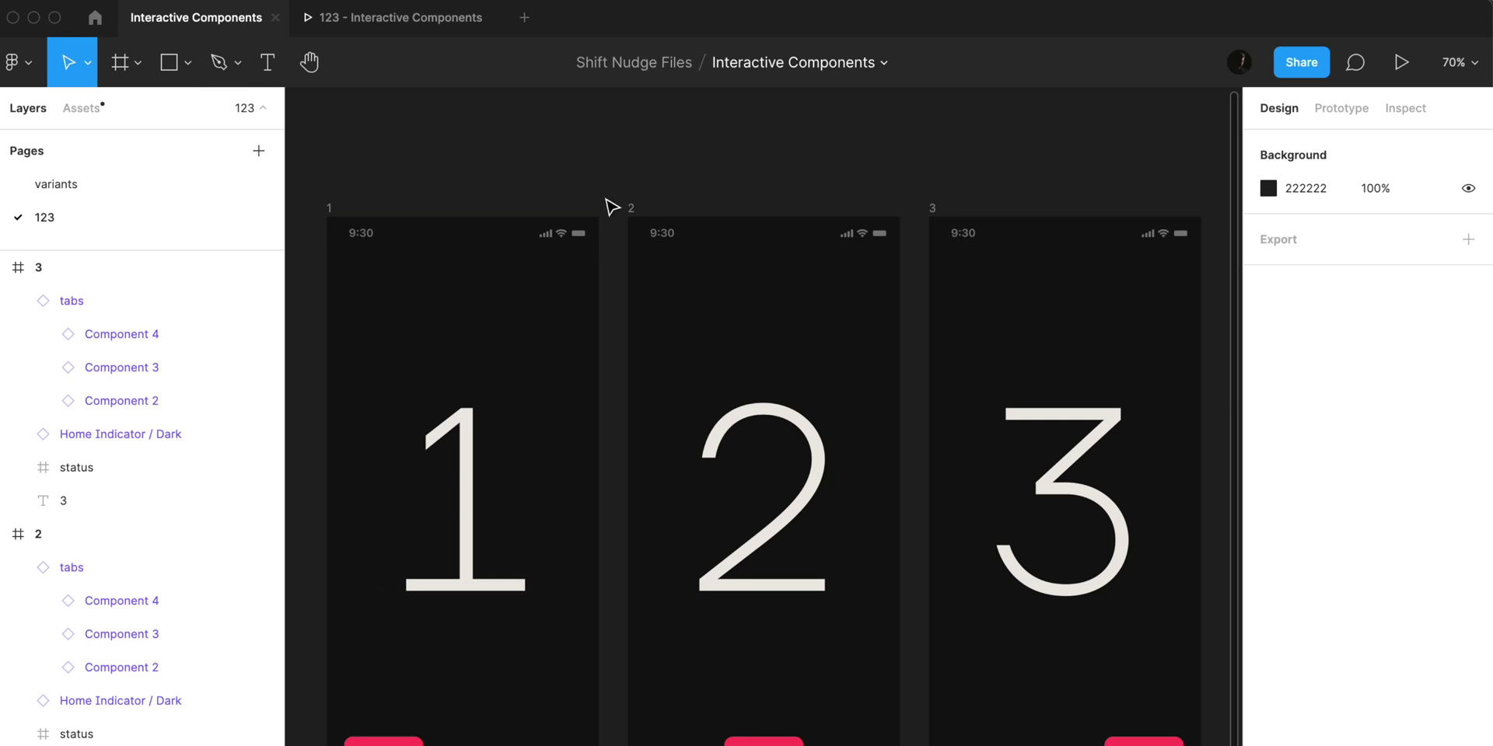
scroll(614, 191, "down", 5)
left_click(488, 507)
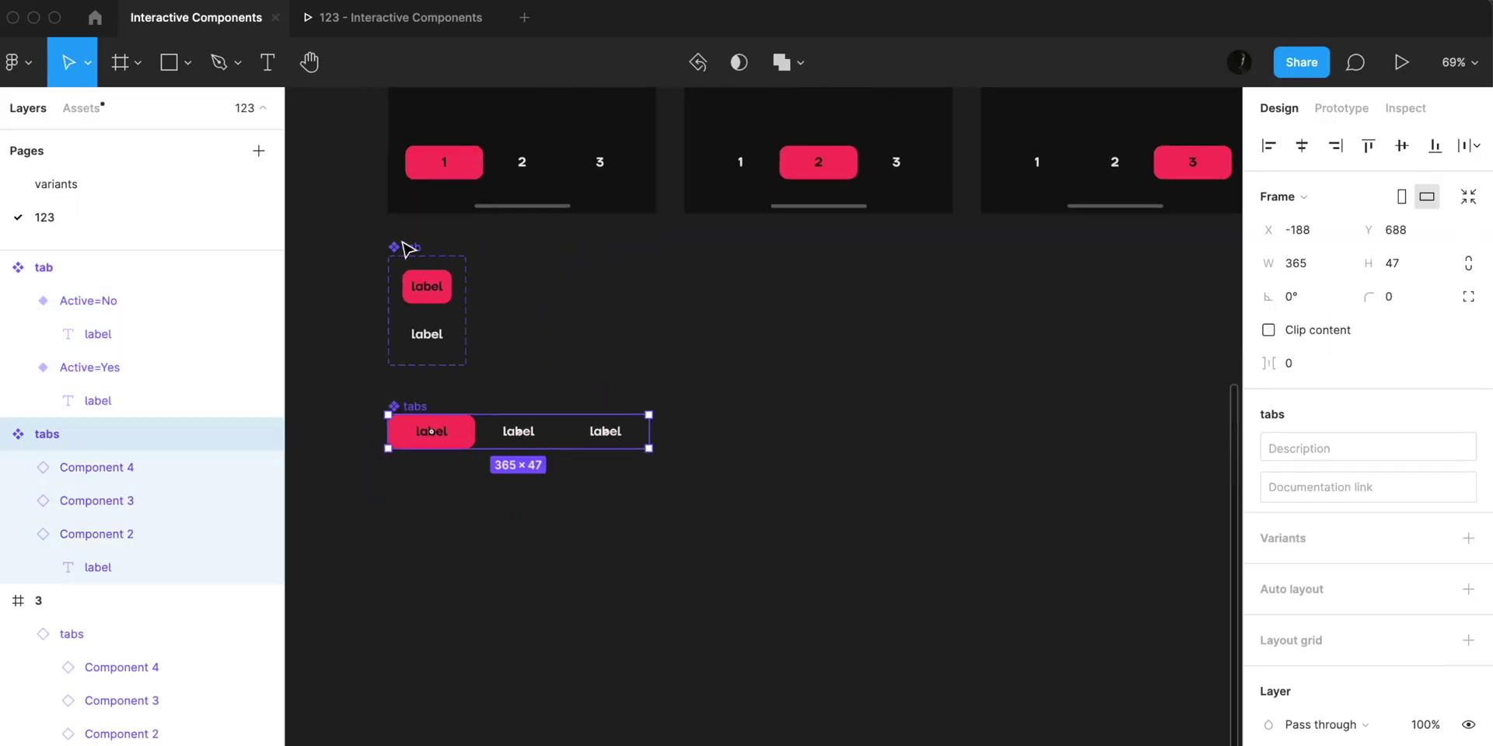
Examine the active and inactive variants of the tab component, leaving the component set in its original place.
scroll(401, 243, "up", 2)
left_click_drag(431, 341, 452, 347)
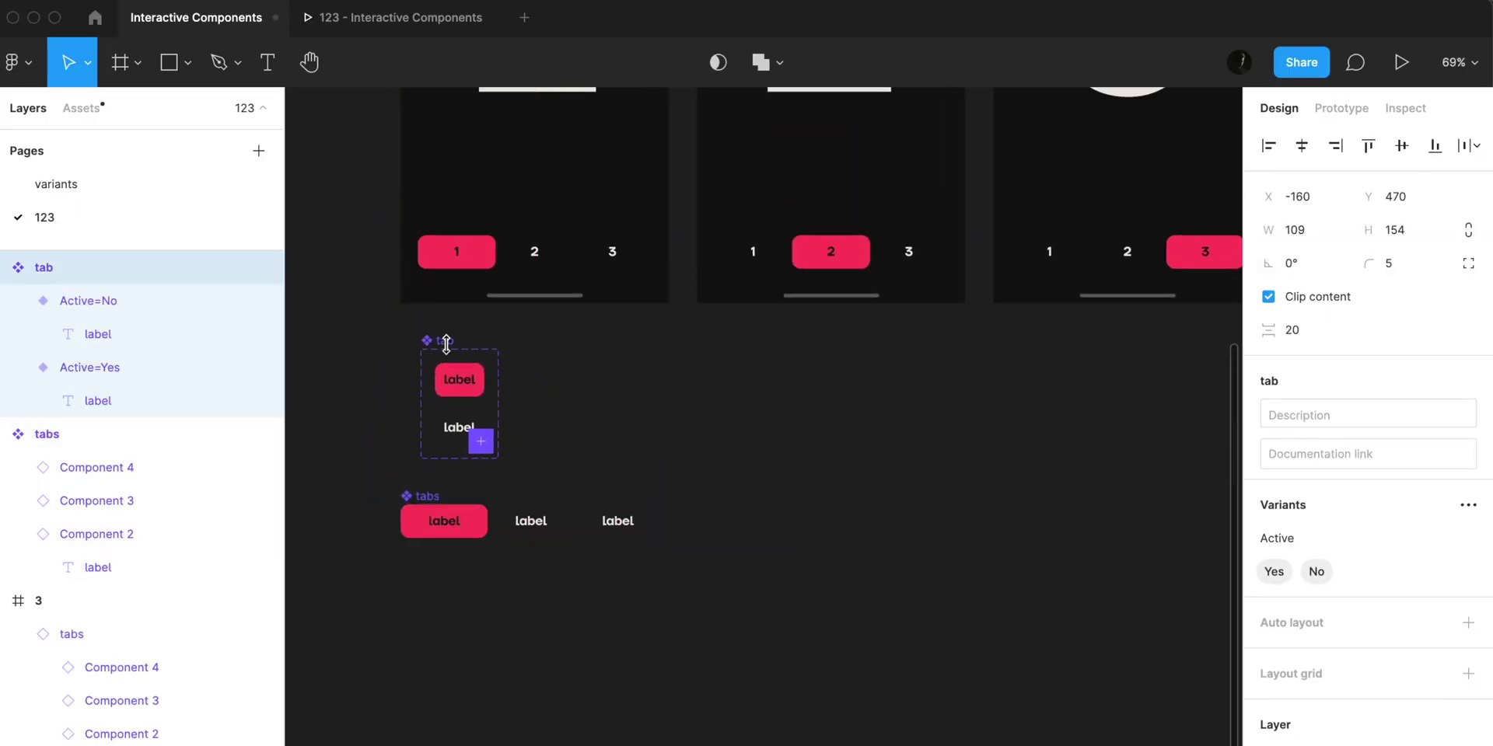
key("shift+2")
scroll(661, 478, "down", 2)
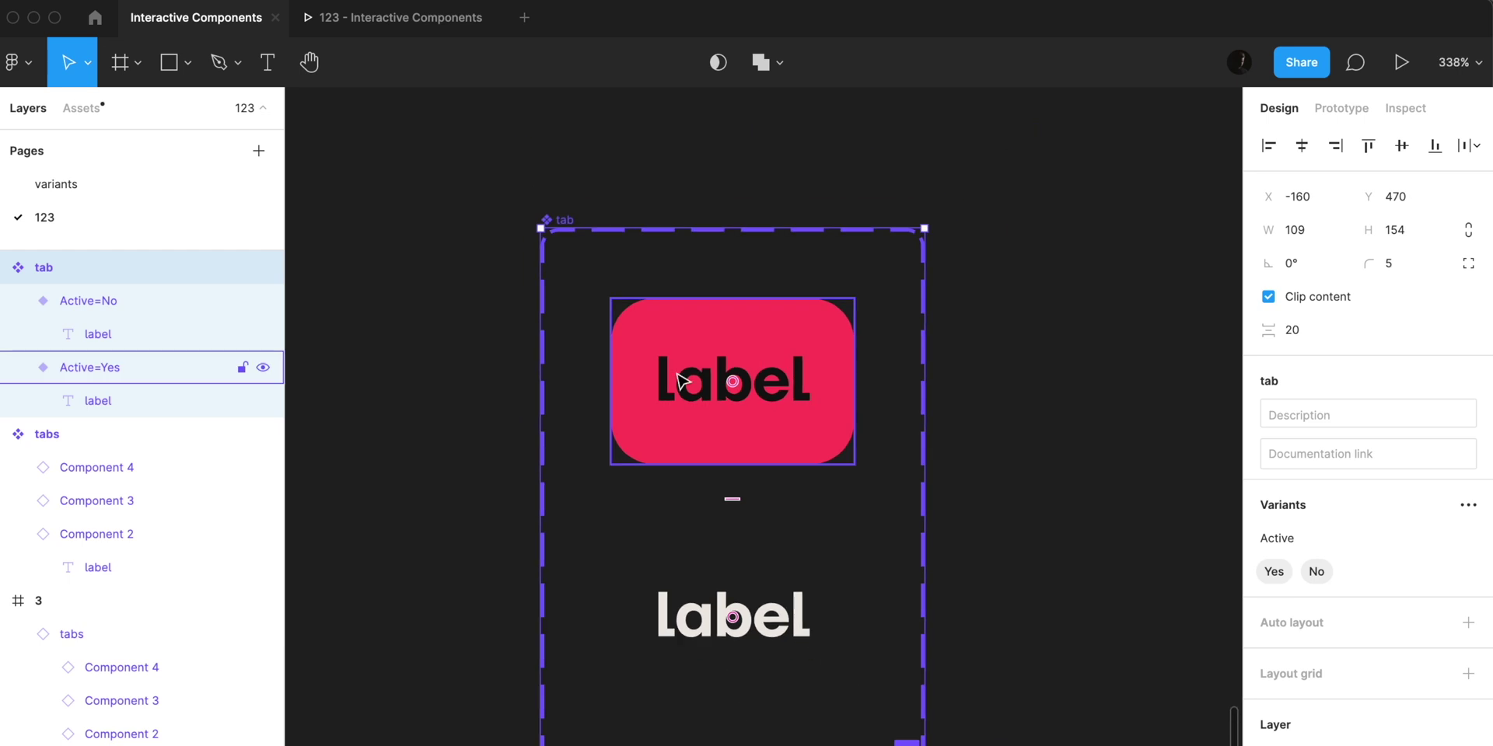
left_click(673, 381)
left_click(669, 569)
left_click(667, 430)
left_click(666, 600)
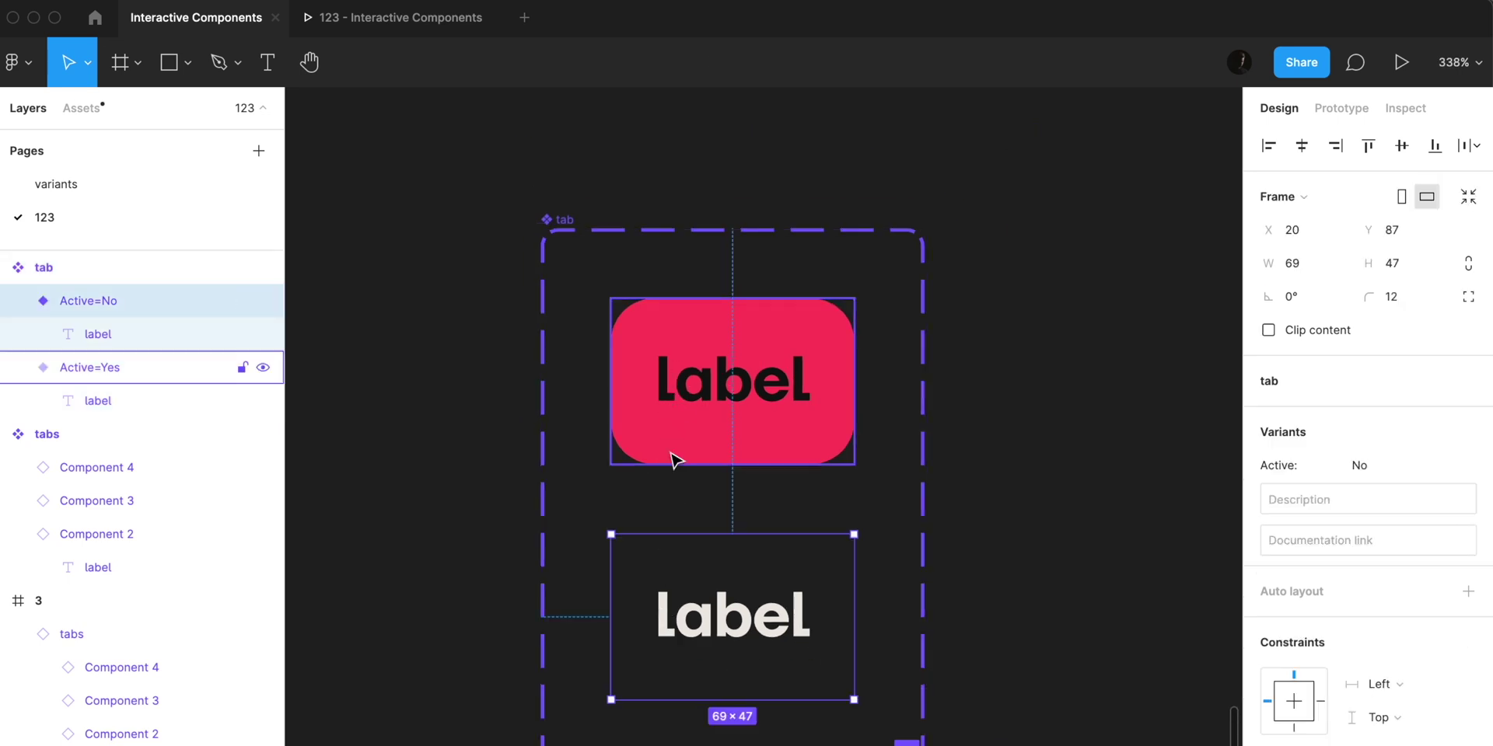
scroll(660, 591, "down", 5)
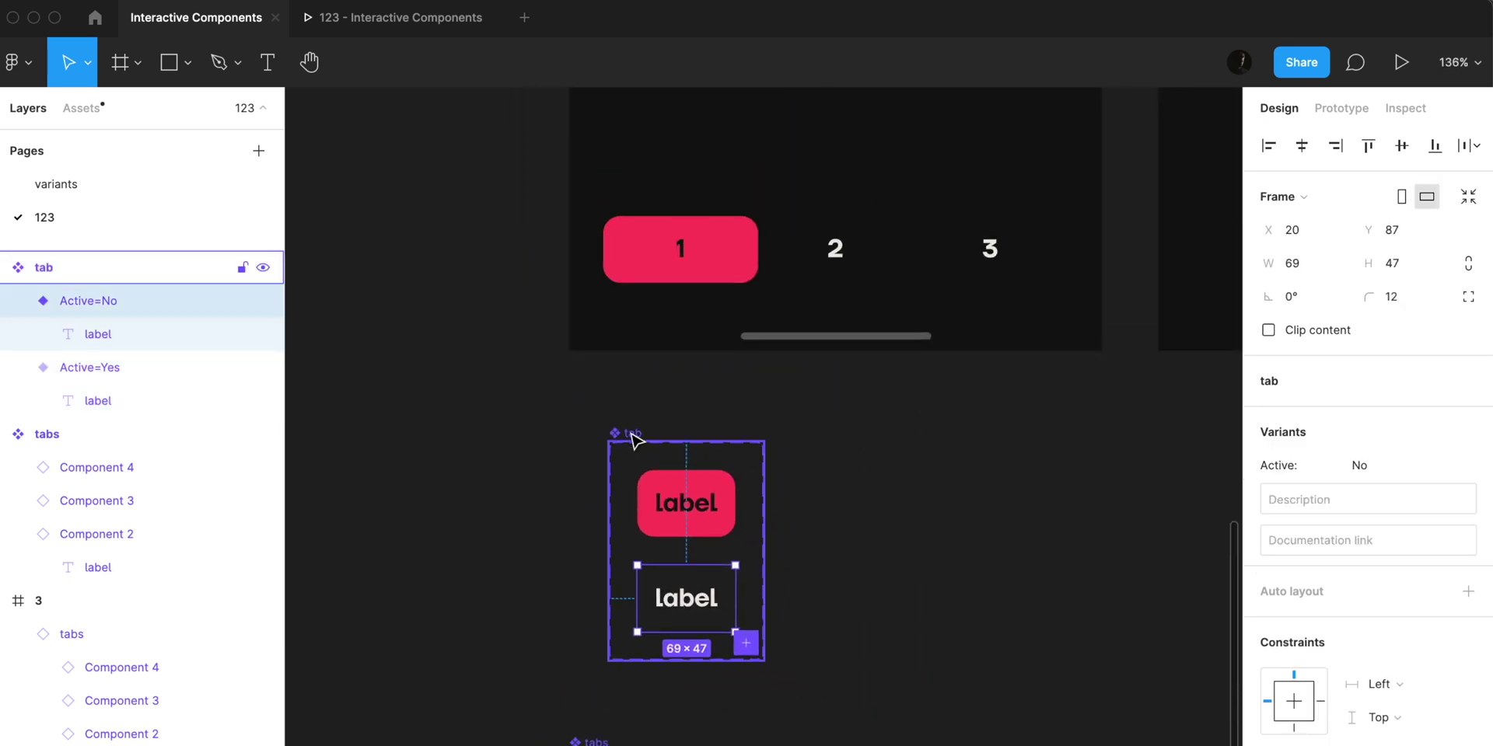
left_click_drag(635, 440, 598, 438)
left_click(848, 696)
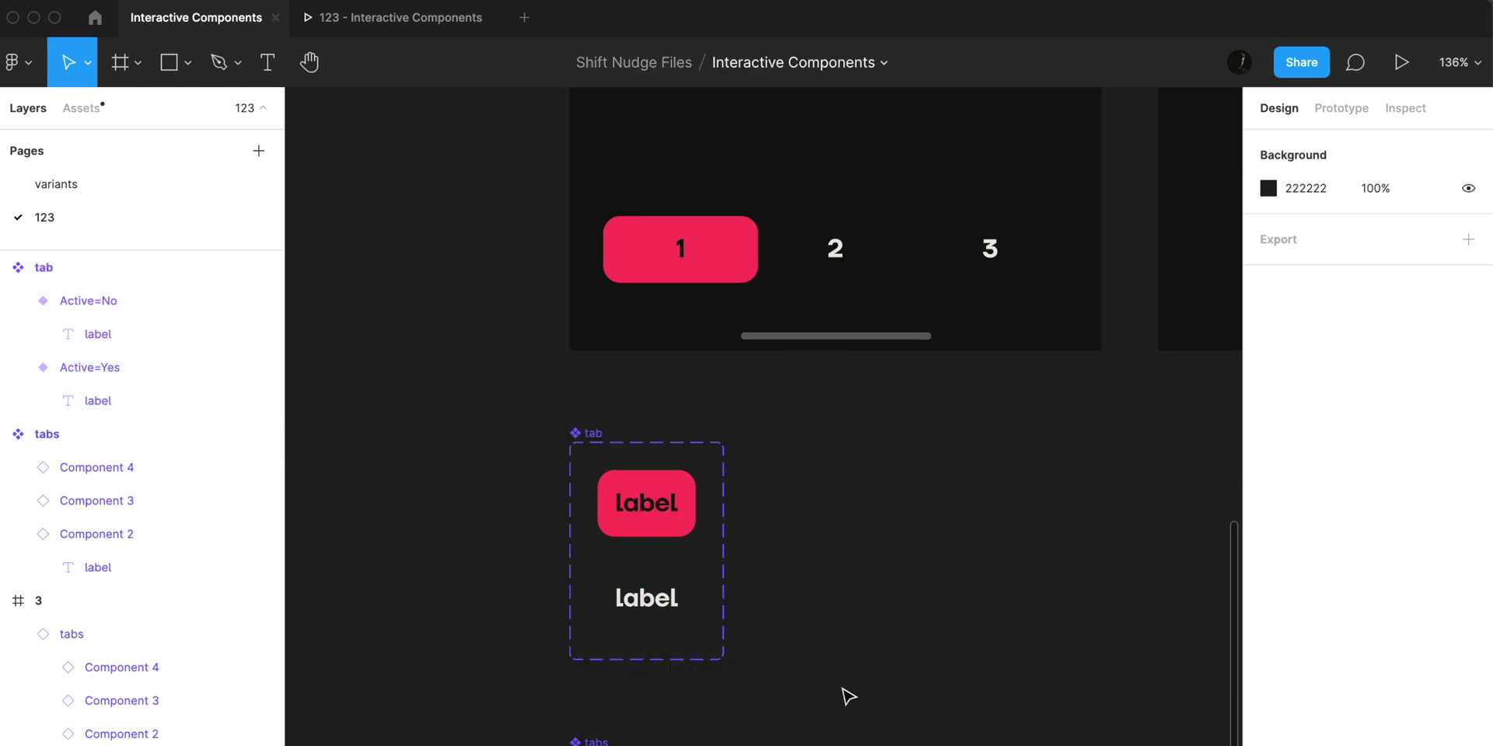
Rename the 123 page to 123 v1 and duplicate it as a page named 123 v2.
scroll(848, 696, "down", 3)
right_click(109, 214)
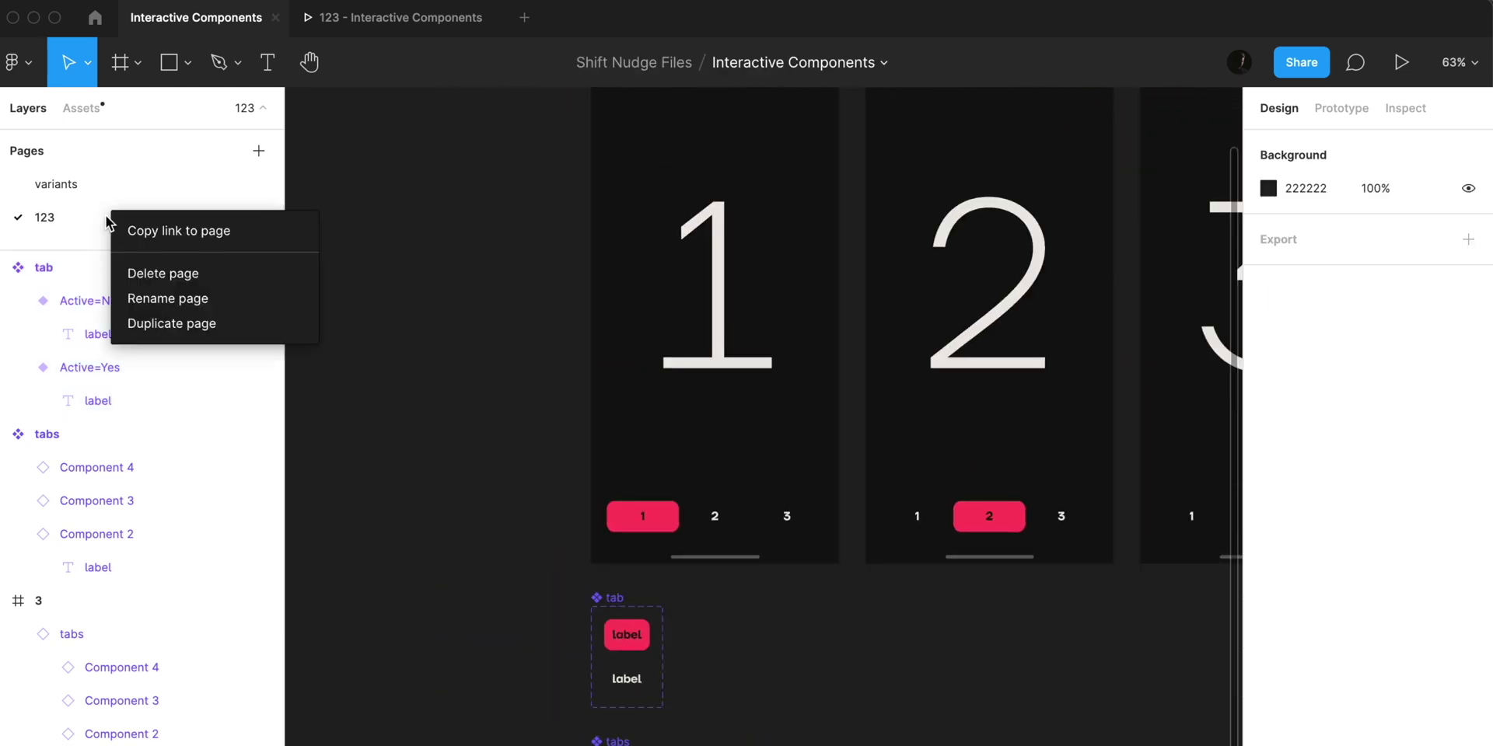
left_click(106, 216)
left_click(90, 220)
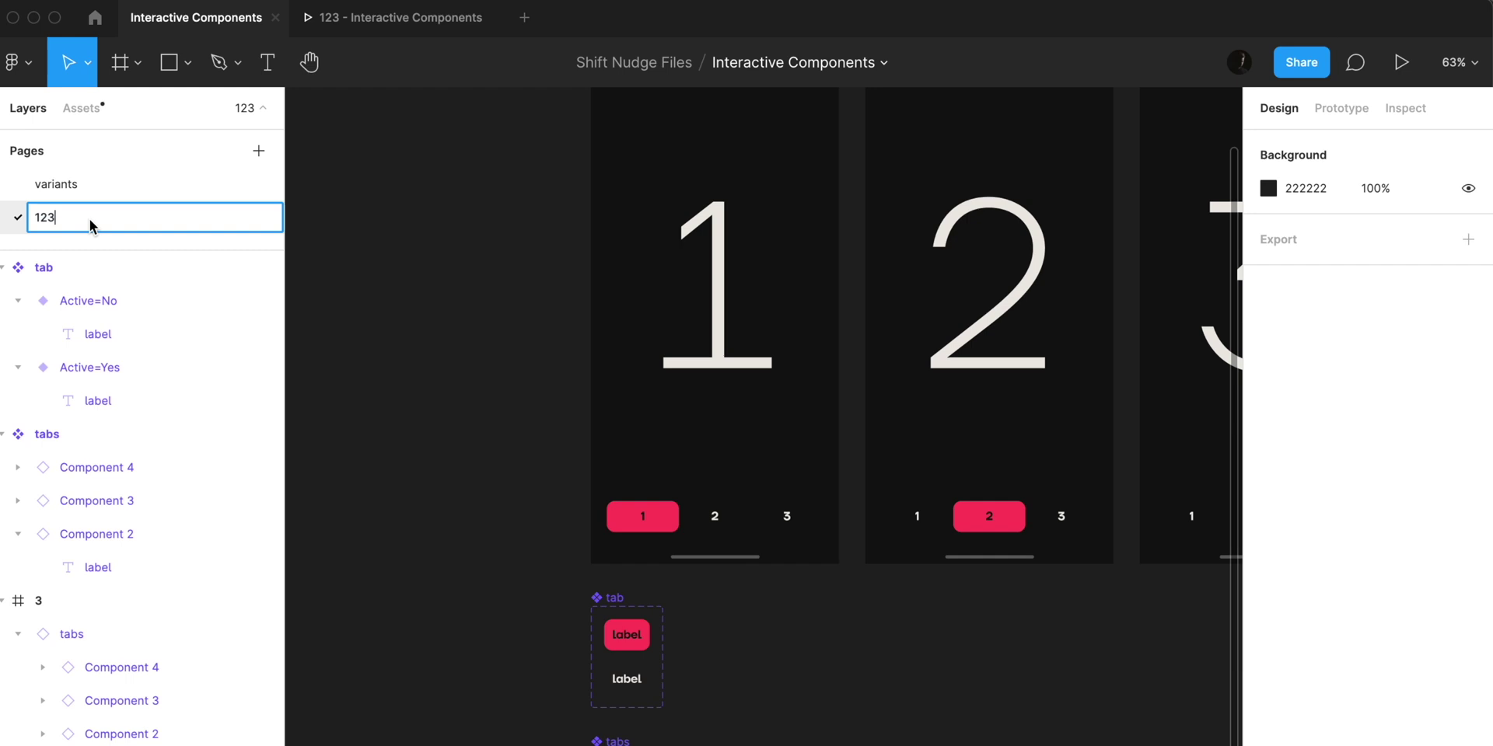
type("v1")
key("Return")
right_click(96, 220)
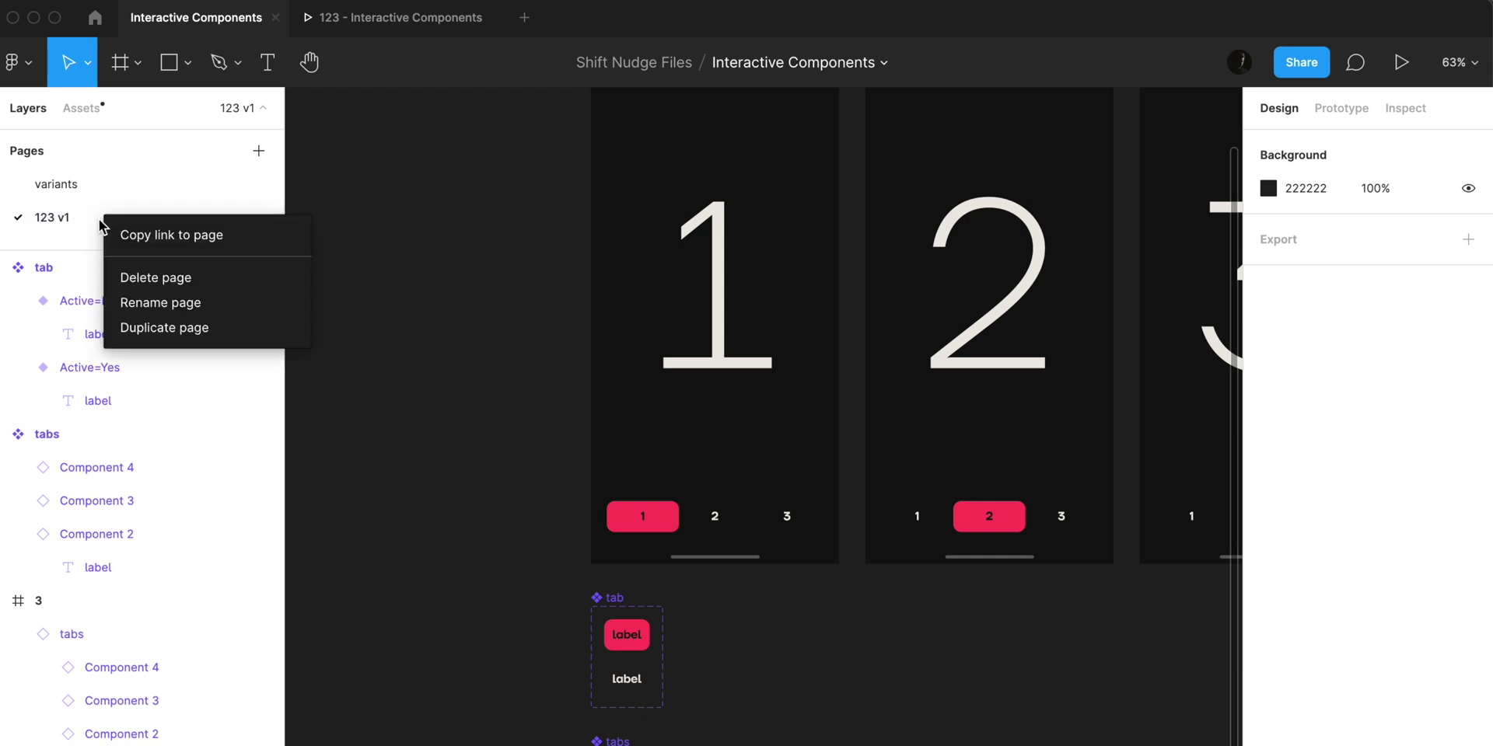
key("Escape")
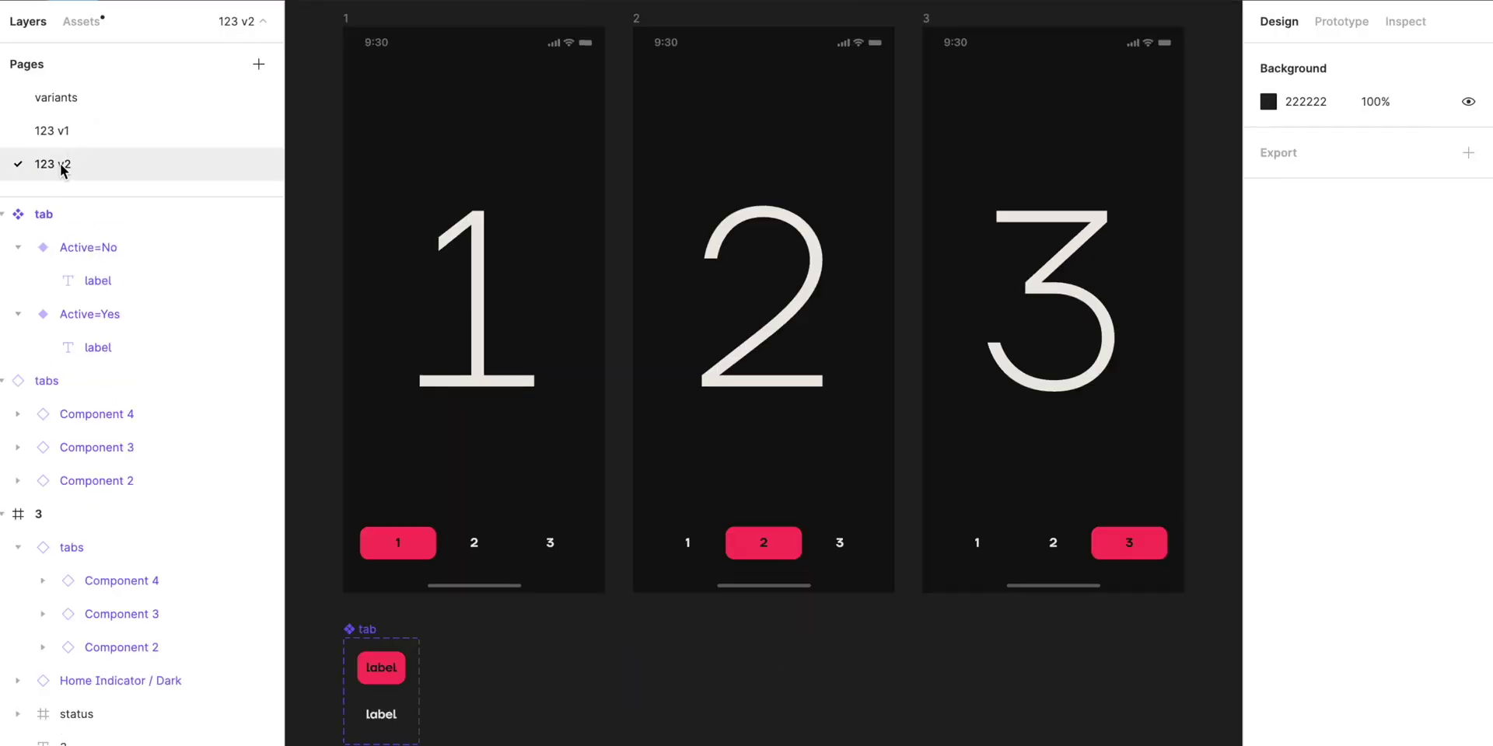
Delete the tab component set below the screens on the 123 v2 page.
left_click(390, 631)
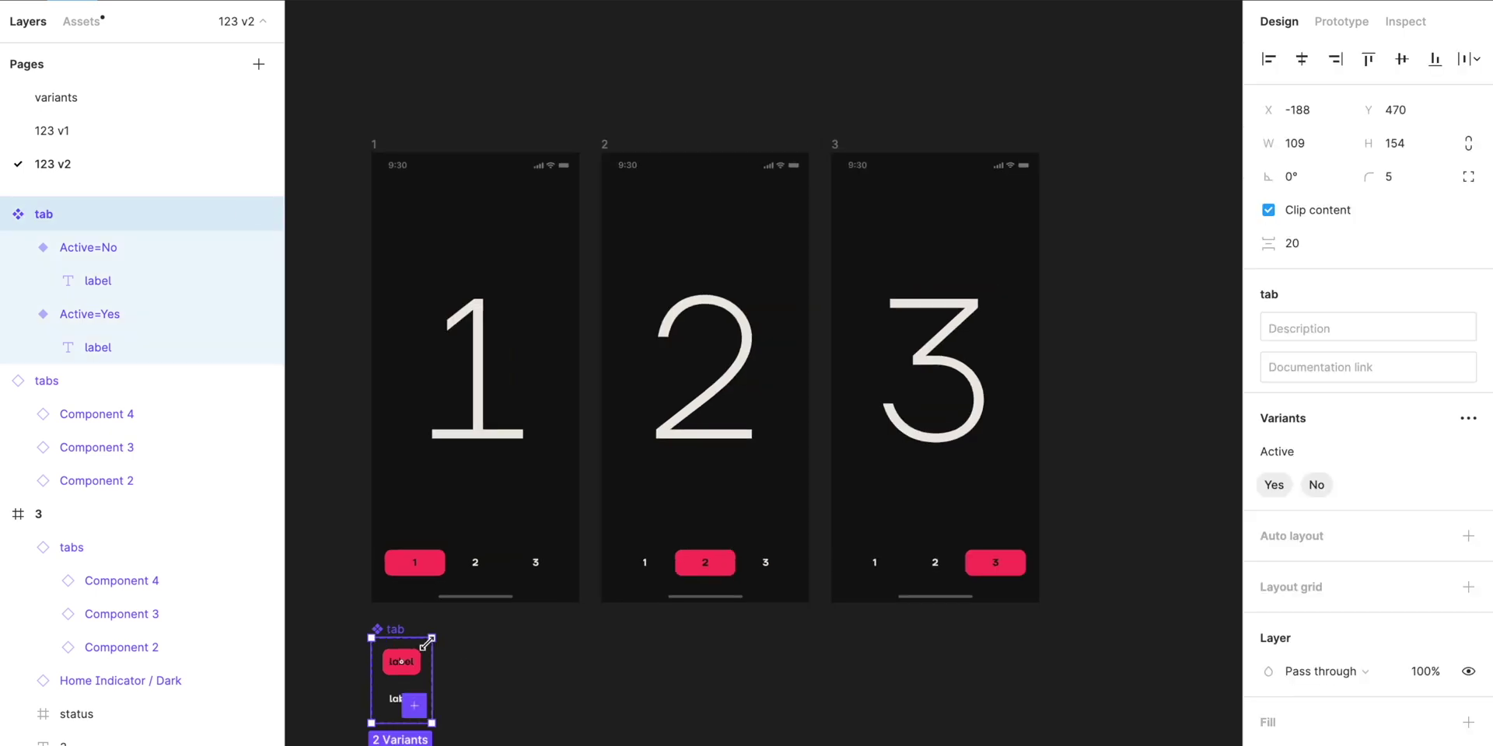
scroll(419, 645, "down", 2)
key("Delete")
scroll(430, 650, "down", 2)
Detach the standalone tabs bar and its three tabs from their components and label the tabs 1, 2 and 3.
left_click(436, 685)
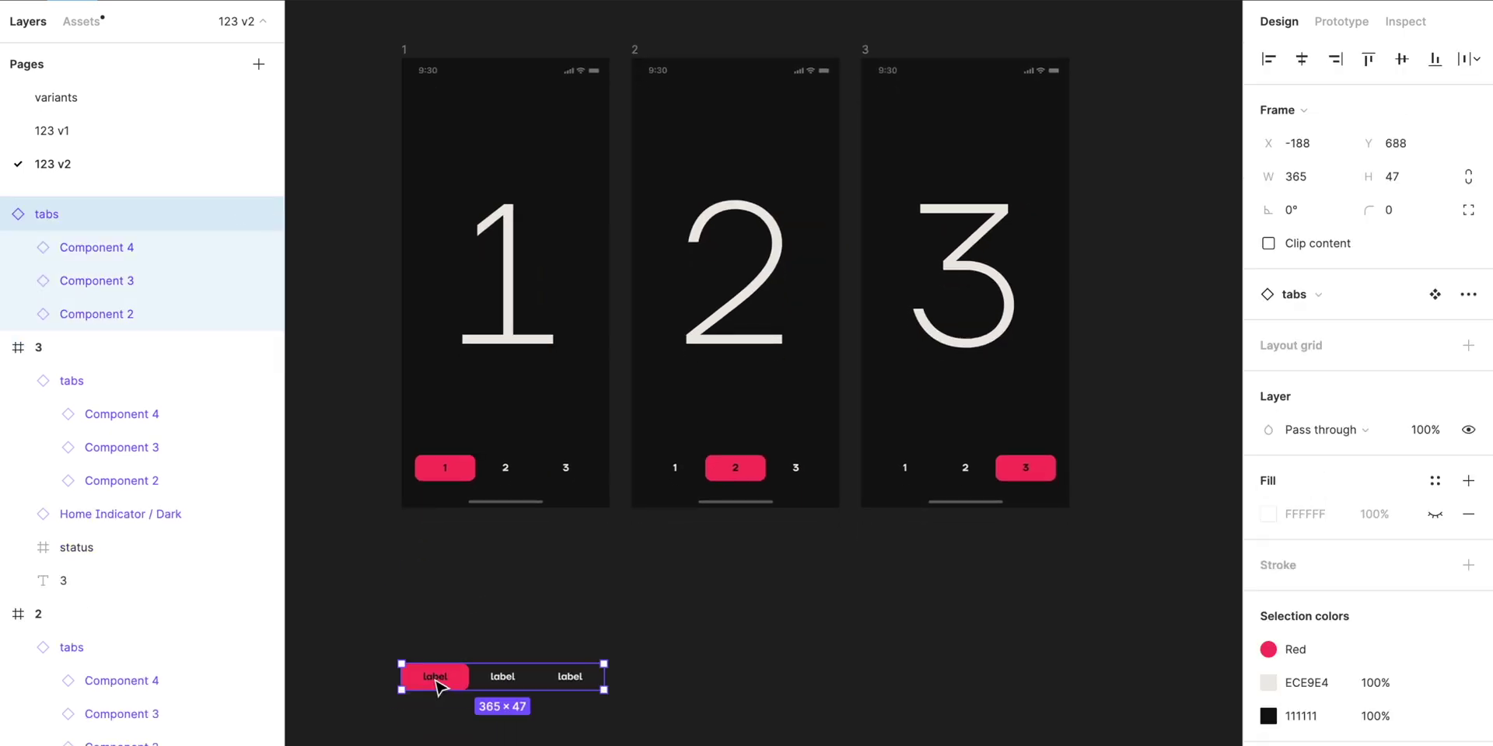
scroll(432, 672, "up", 2)
left_click(99, 249)
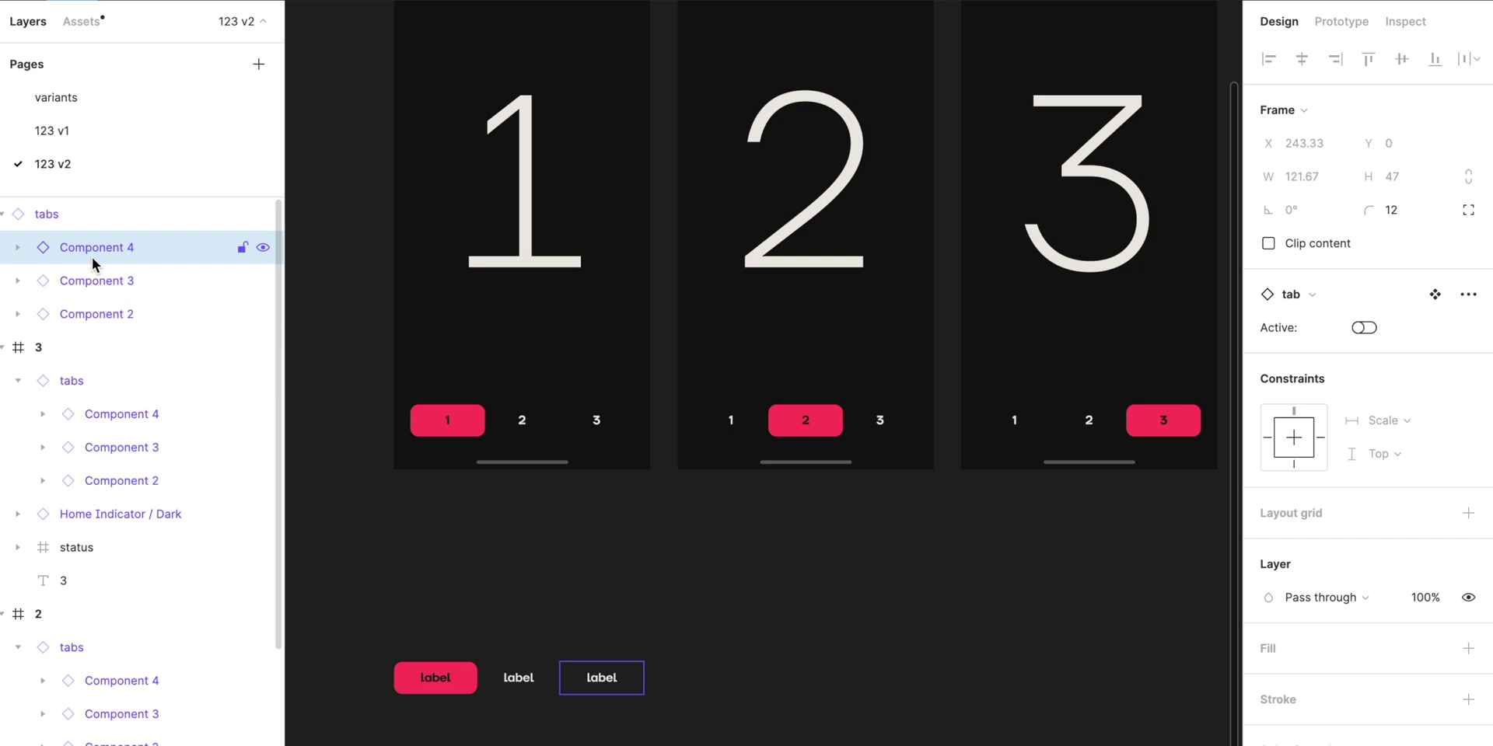
key("ctrl+alt+b")
left_click(92, 315)
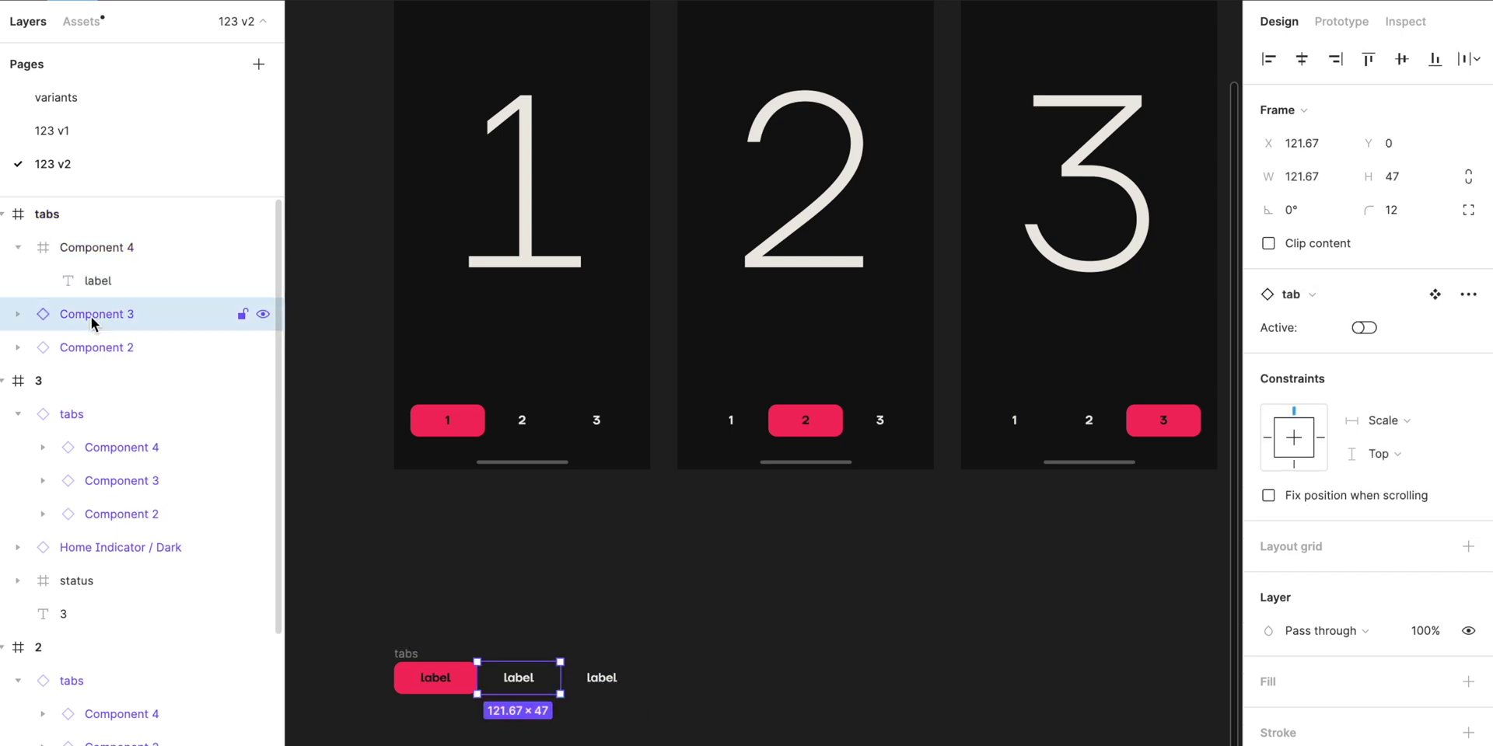
key("ctrl+alt+b")
left_click(92, 380)
key("ctrl+alt+b")
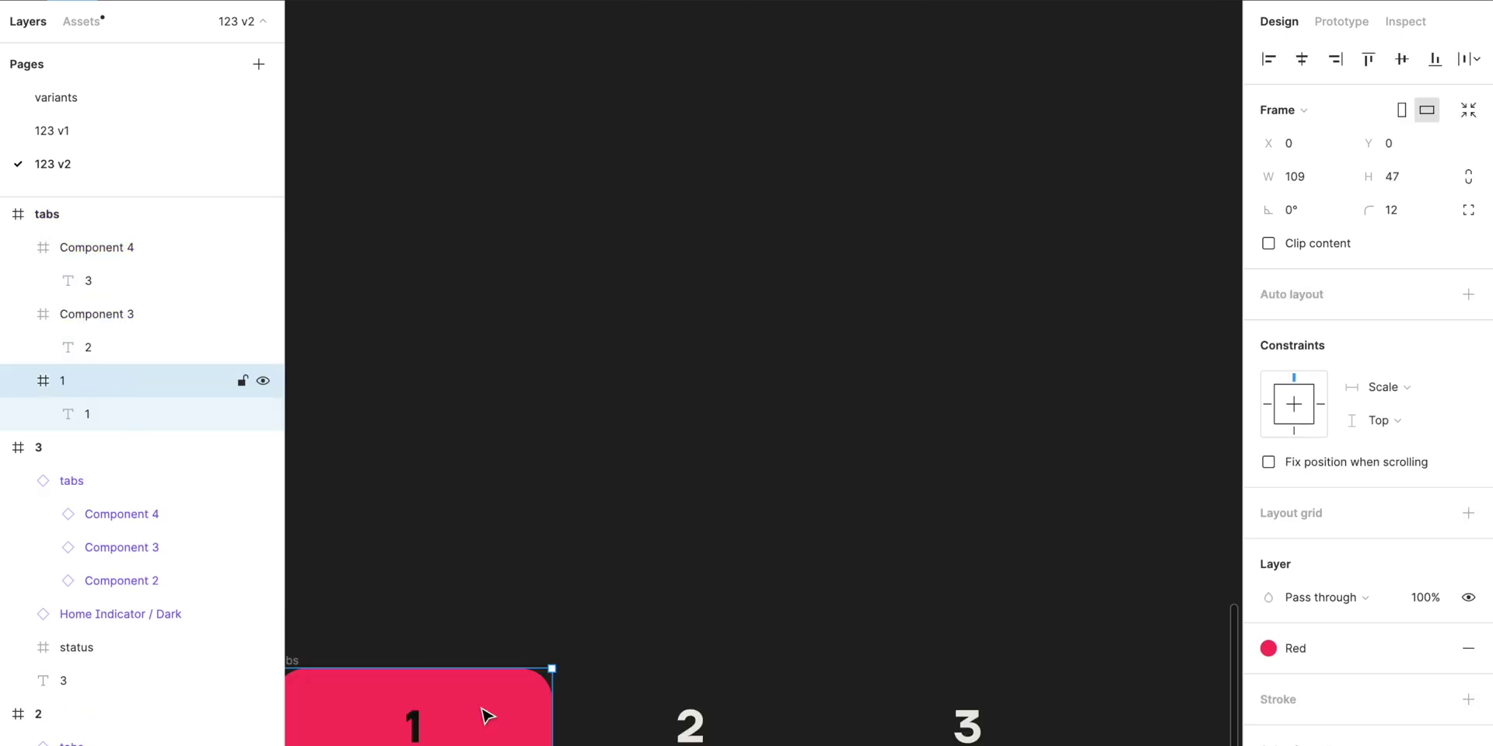
Draw a 109 × 47 rectangle the size of tab 1 and place it directly below that tab.
scroll(486, 715, "down", 3)
left_click(650, 643)
left_click(816, 643)
scroll(793, 619, "down", 2)
scroll(793, 620, "left", 2)
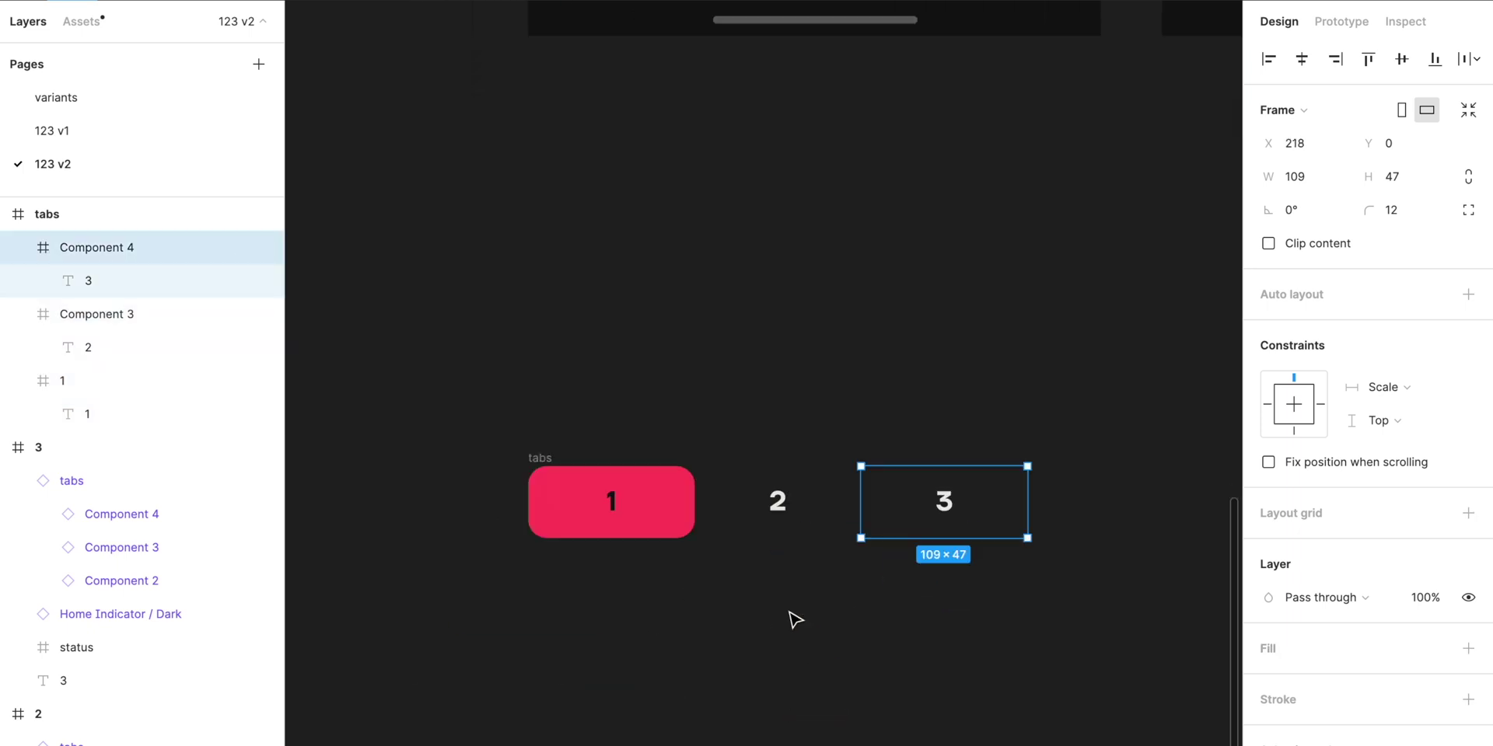
scroll(474, 435, "up", 3)
key("r")
mouse_move(459, 397)
left_mouse_down()
mouse_move(786, 586)
mouse_move(836, 562)
left_mouse_up()
left_click_drag(794, 509, 776, 704)
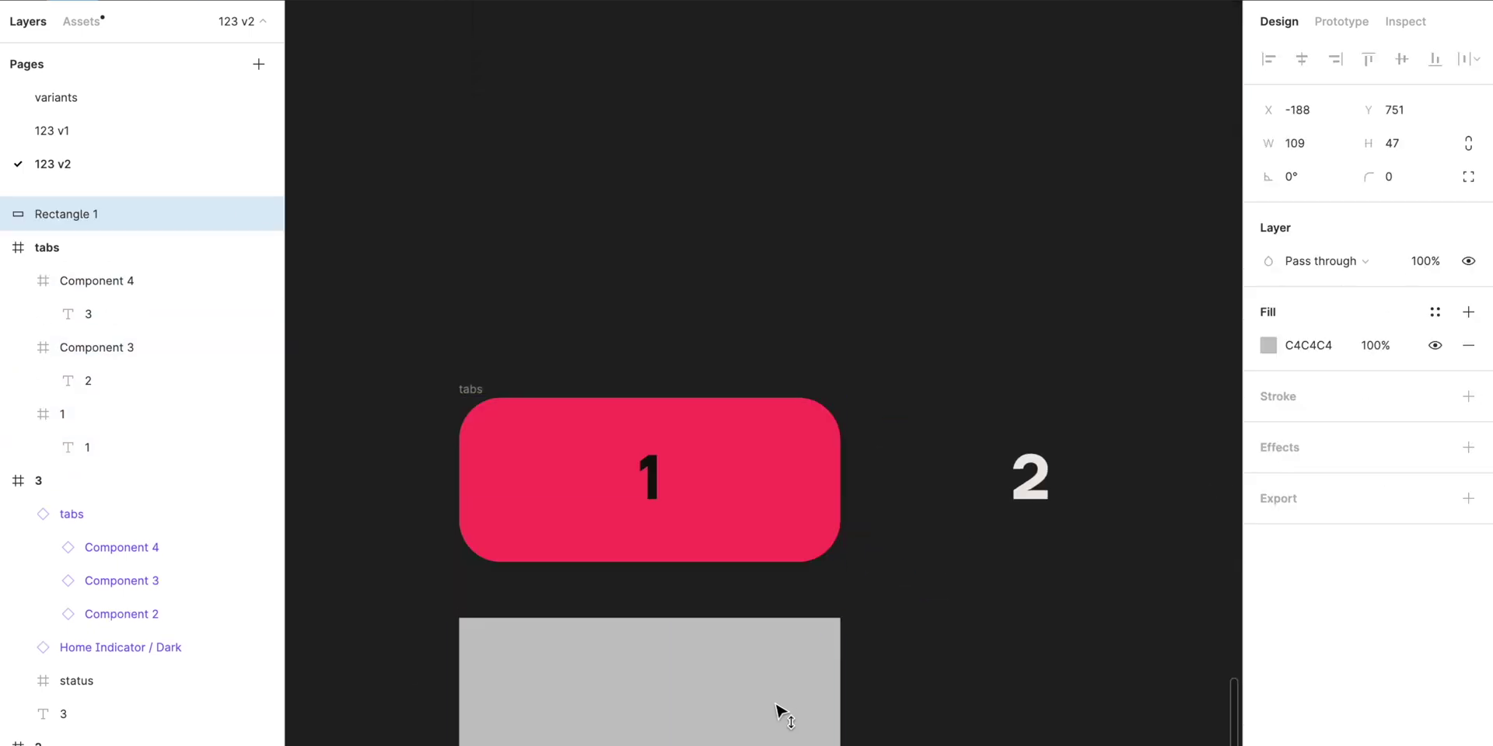
Fill the rectangle with tab 1's sampled colour FF4060 and set its corner radius to 12.
key("i")
left_click(802, 510)
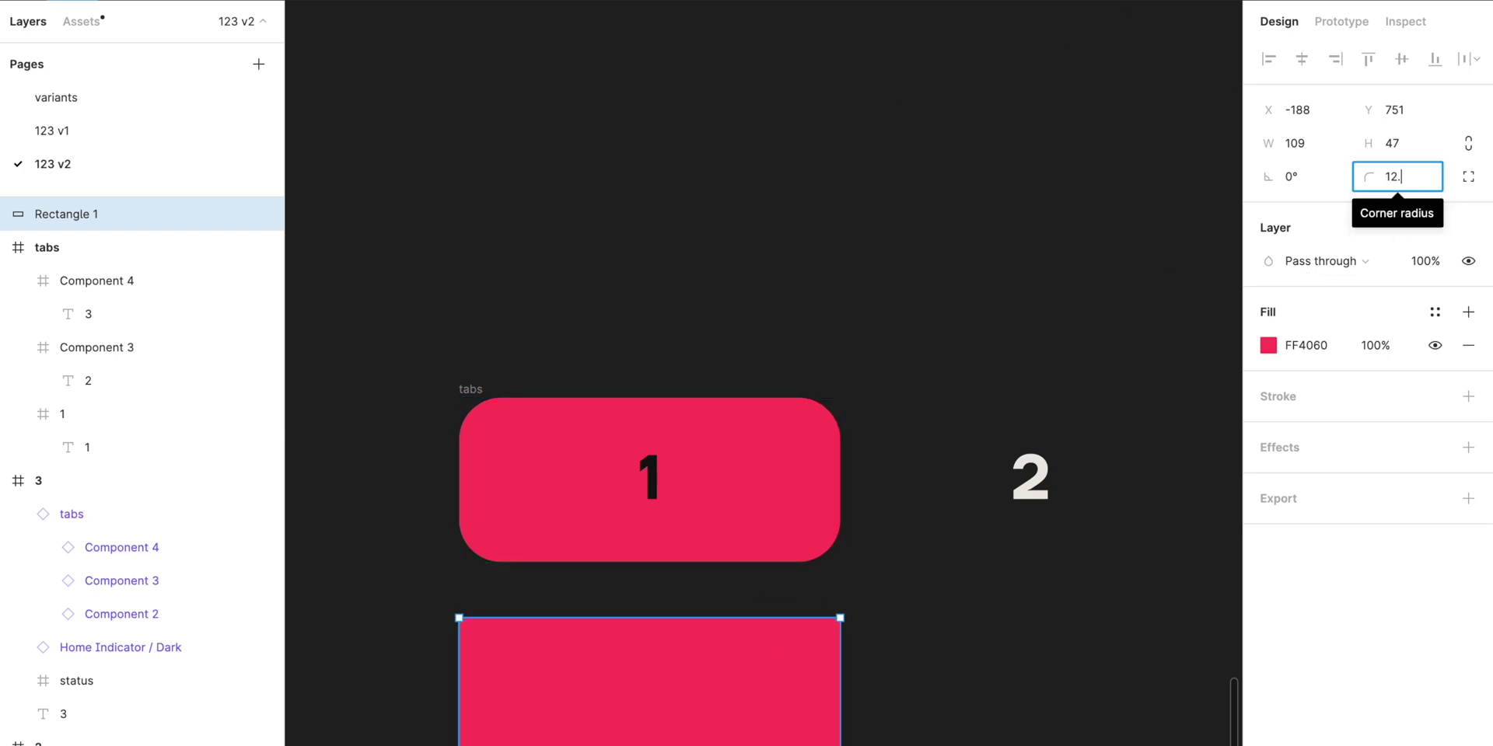
scroll(1089, 240, "down", 3)
left_click(752, 440)
left_click(720, 563)
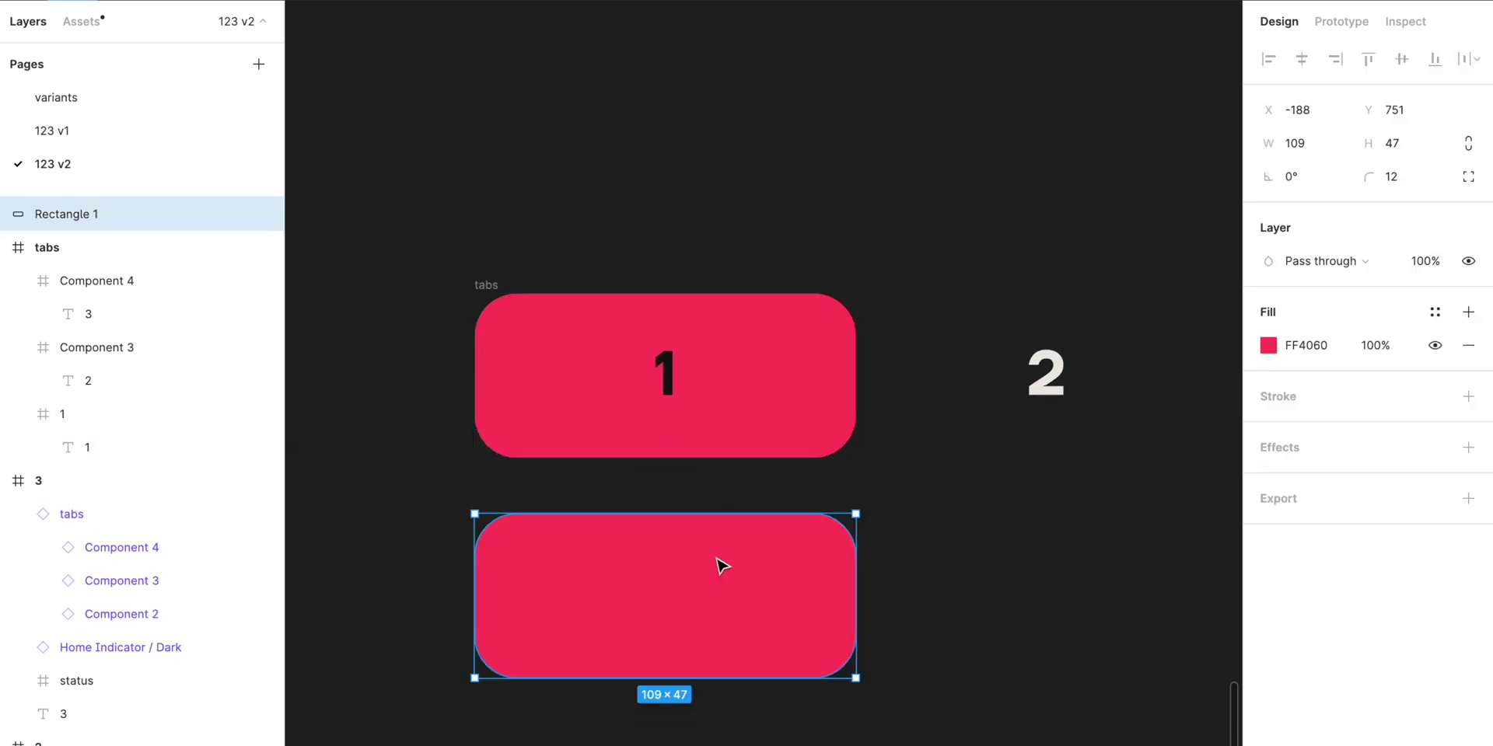
Remove the Red fill from the tab 1 frame in the tabs bar.
left_click(966, 620)
scroll(855, 466, "down", 1)
left_click(723, 320)
left_click(713, 330)
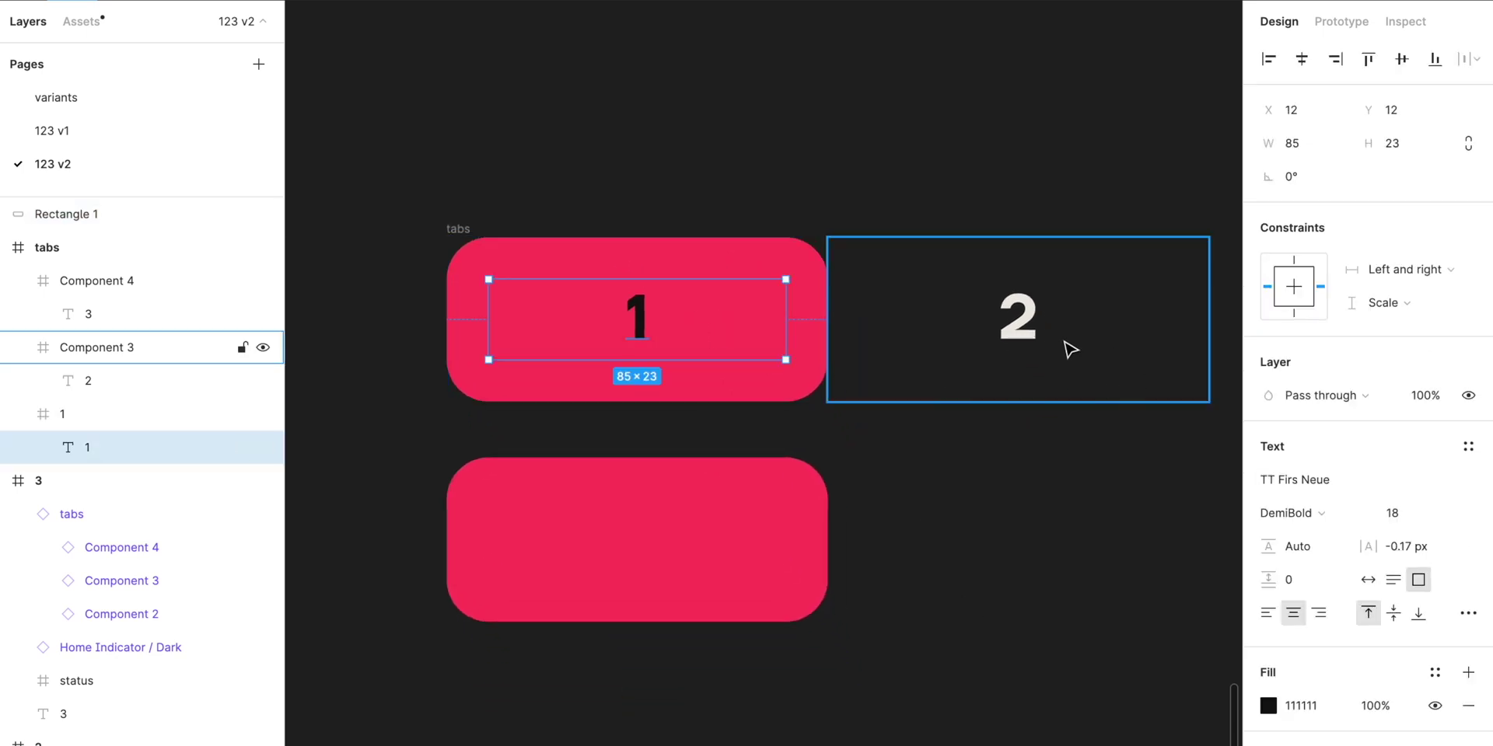
left_click(805, 385)
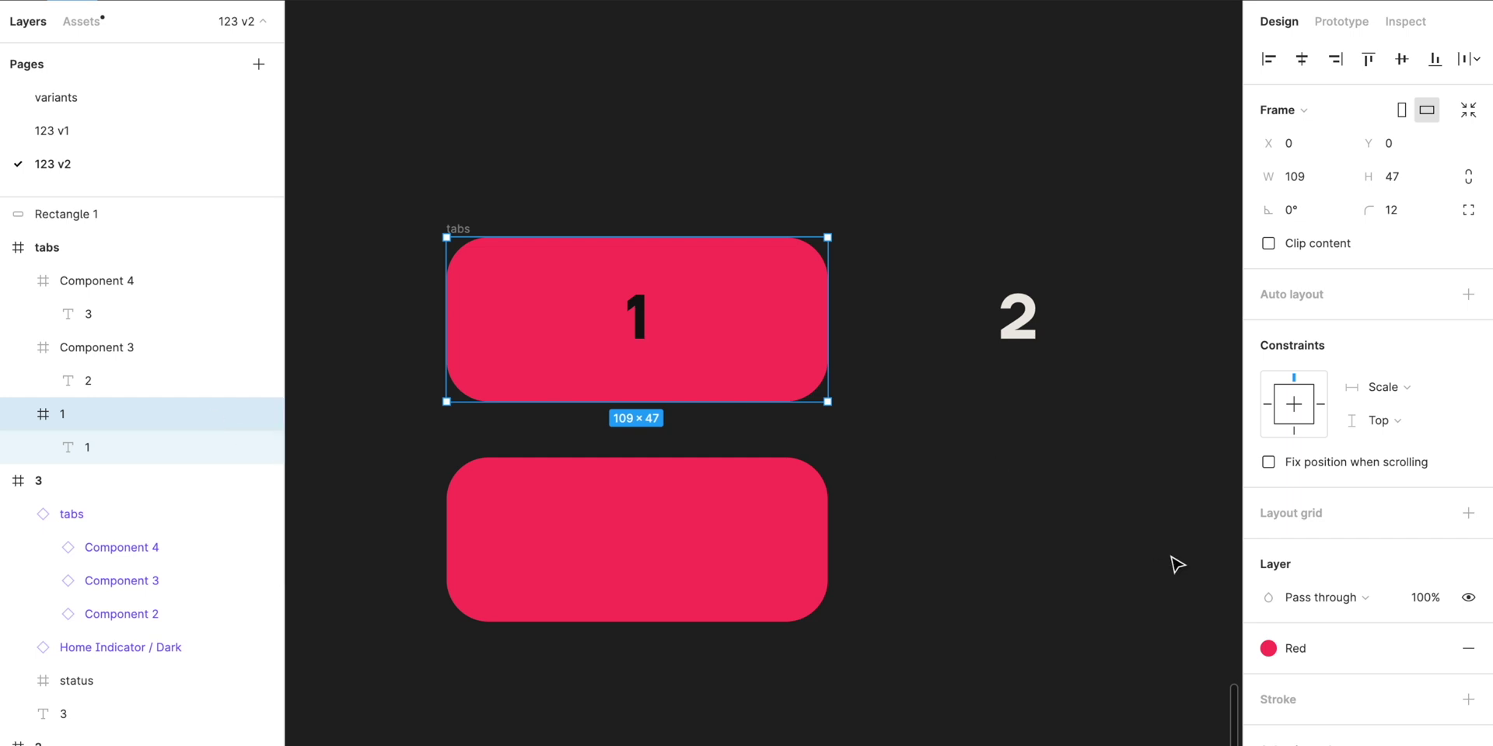
left_click(1468, 649)
Rename the pink rectangle as active and the second and third tab frames as 2 and 3.
left_click(644, 559)
key("ctrl+r")
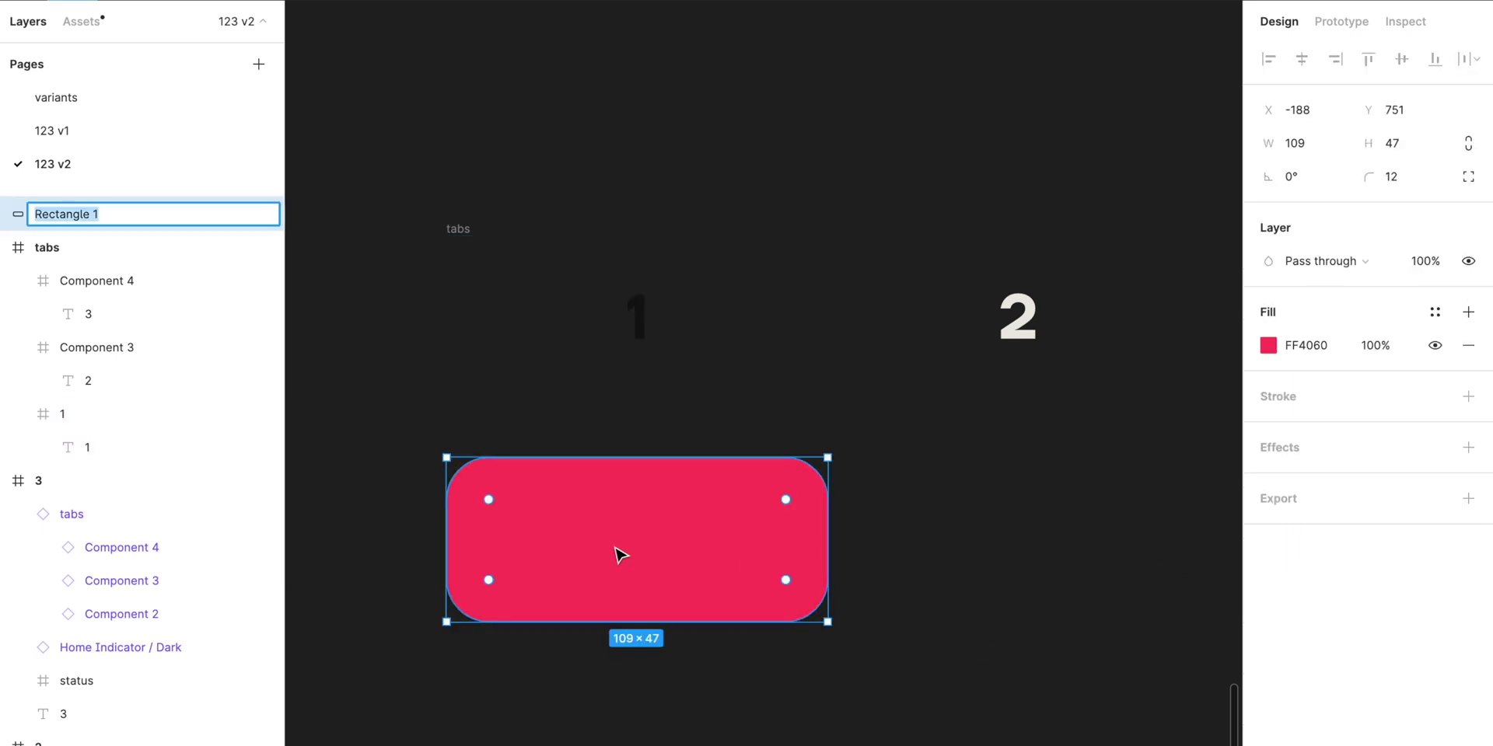
type("active")
key("Return")
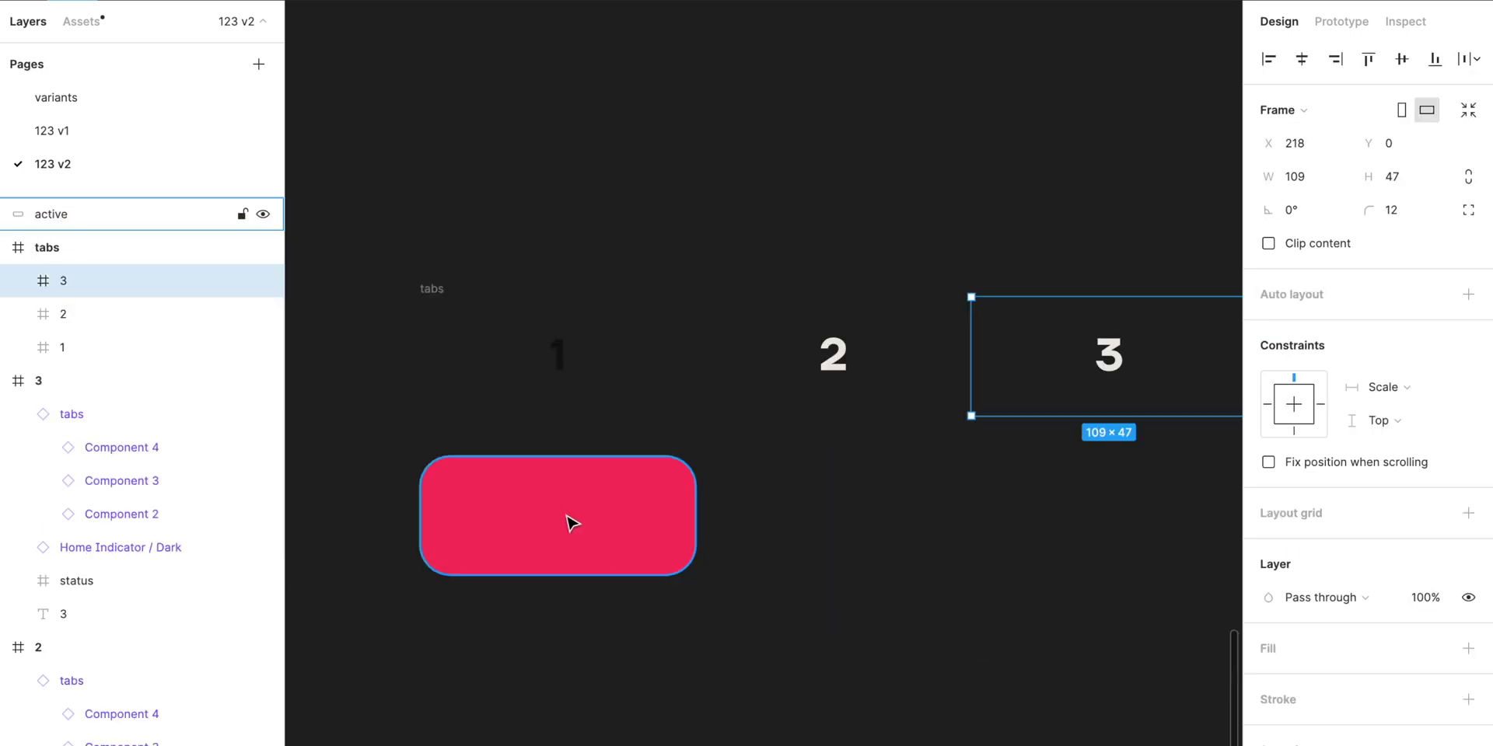
Place the active rectangle exactly over tab 1 and make it a direct child of the tabs frame.
left_click_drag(567, 518, 622, 386)
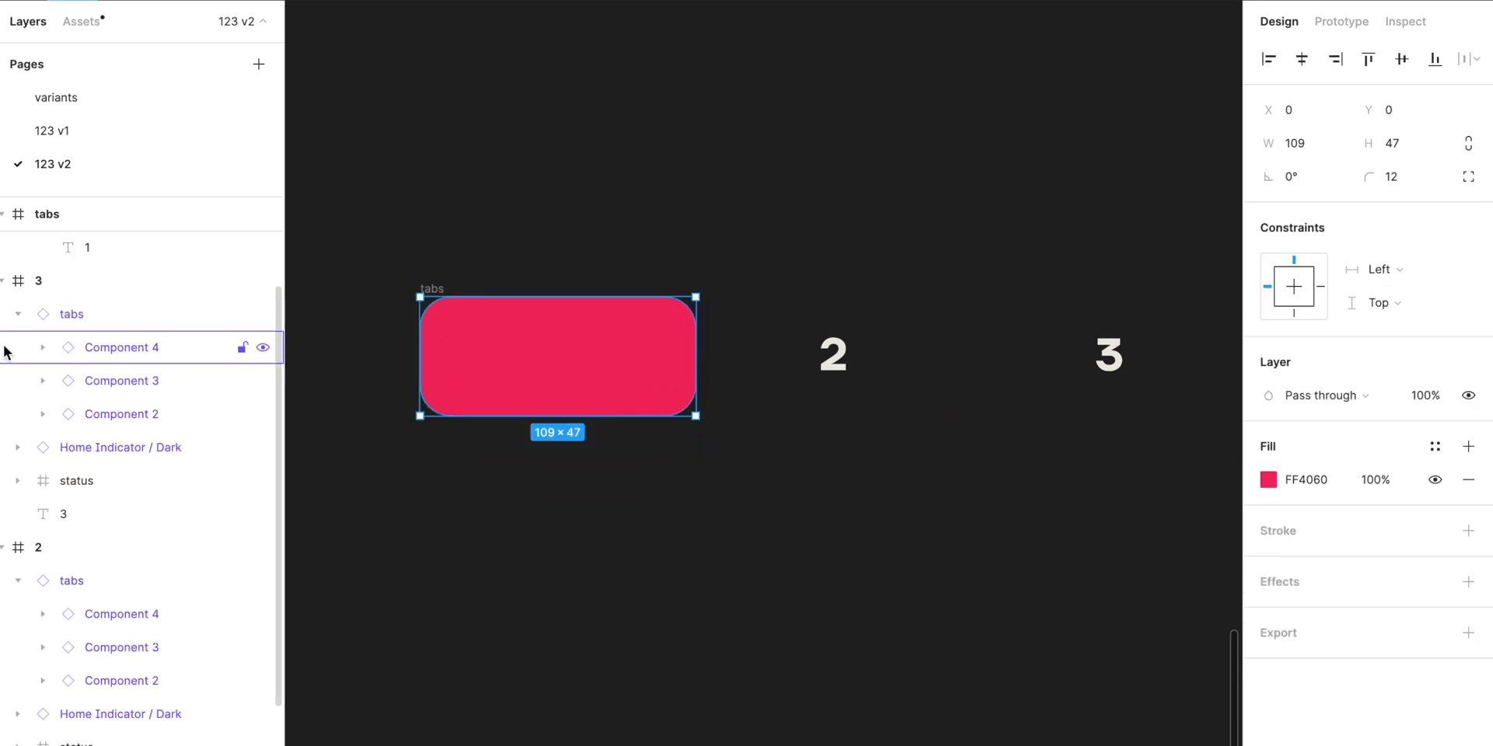
left_click(434, 288)
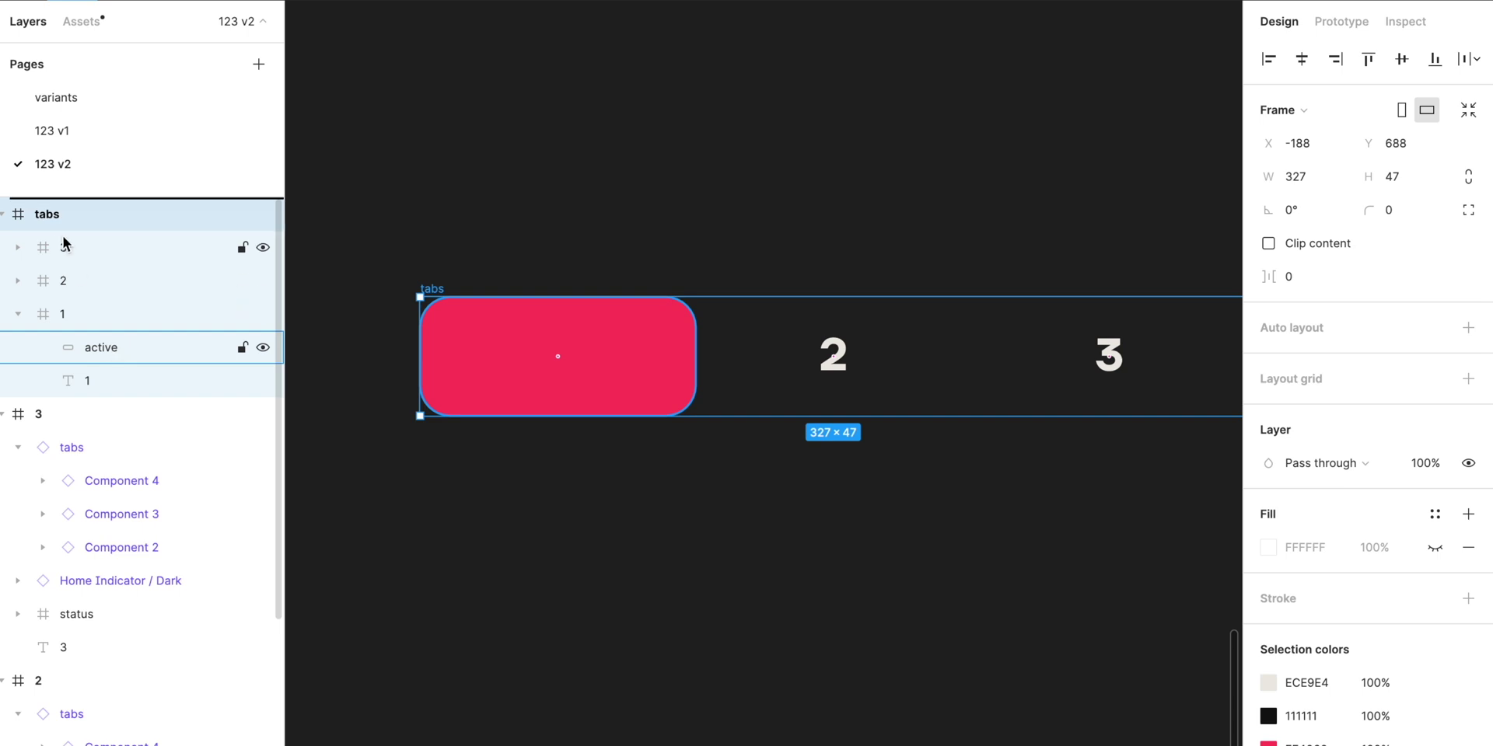
left_click_drag(108, 355, 66, 236)
left_click(17, 347)
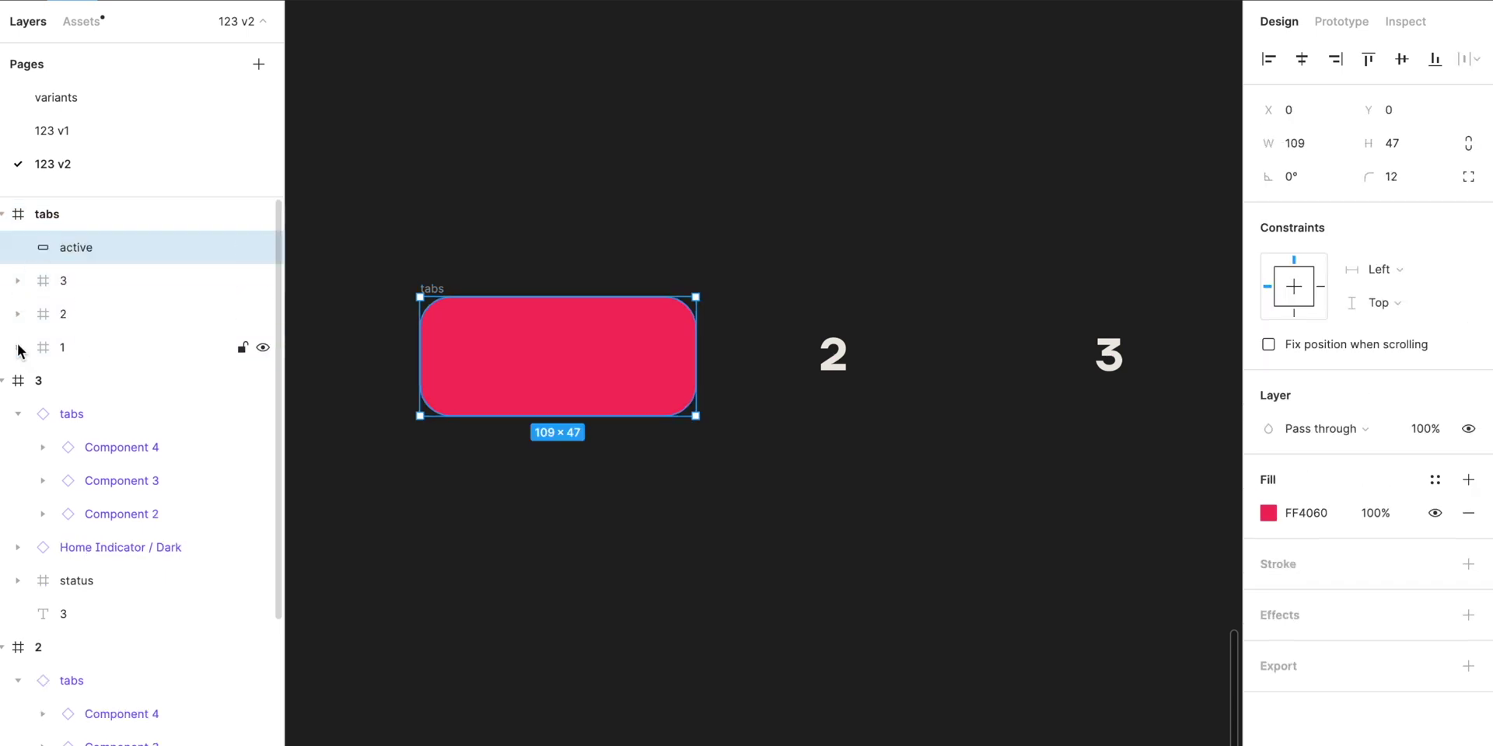
Bring tab frames 1, 2 and 3 forward so the active rectangle sits behind them in the tabs frame.
left_click(63, 280)
left_click(62, 350, "shift")
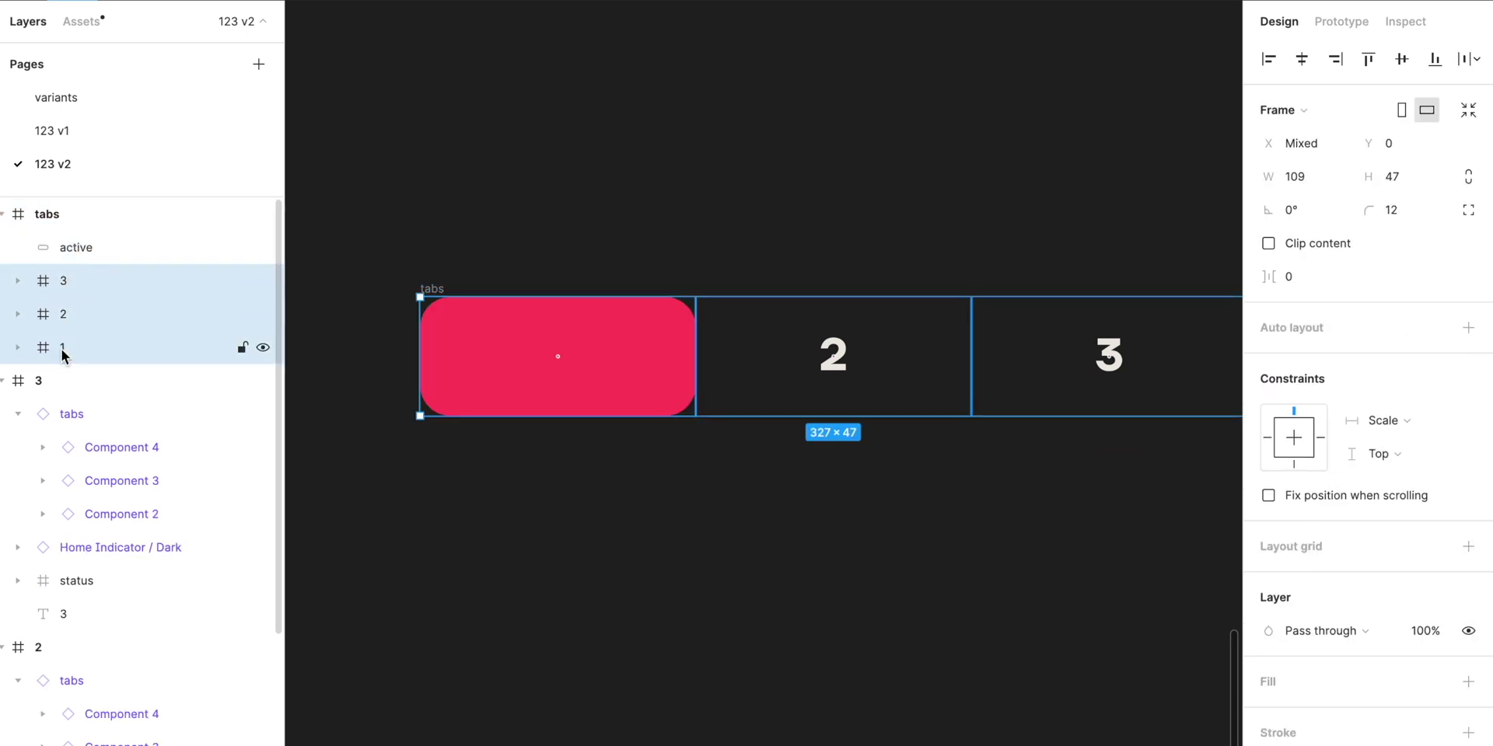
key("ctrl+bracketright")
left_click(78, 347)
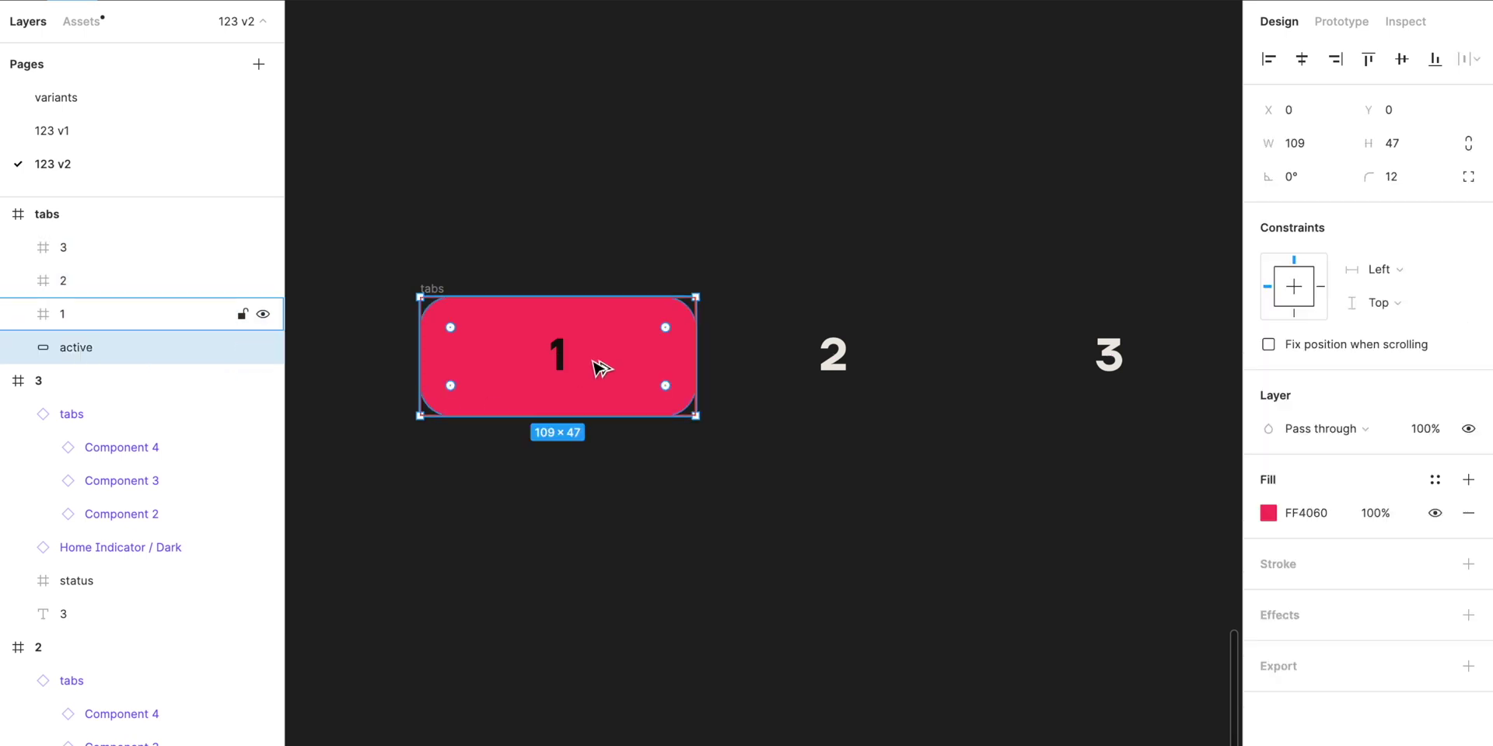
left_click(663, 586)
scroll(663, 586, "down", 3)
scroll(663, 586, "up", 1)
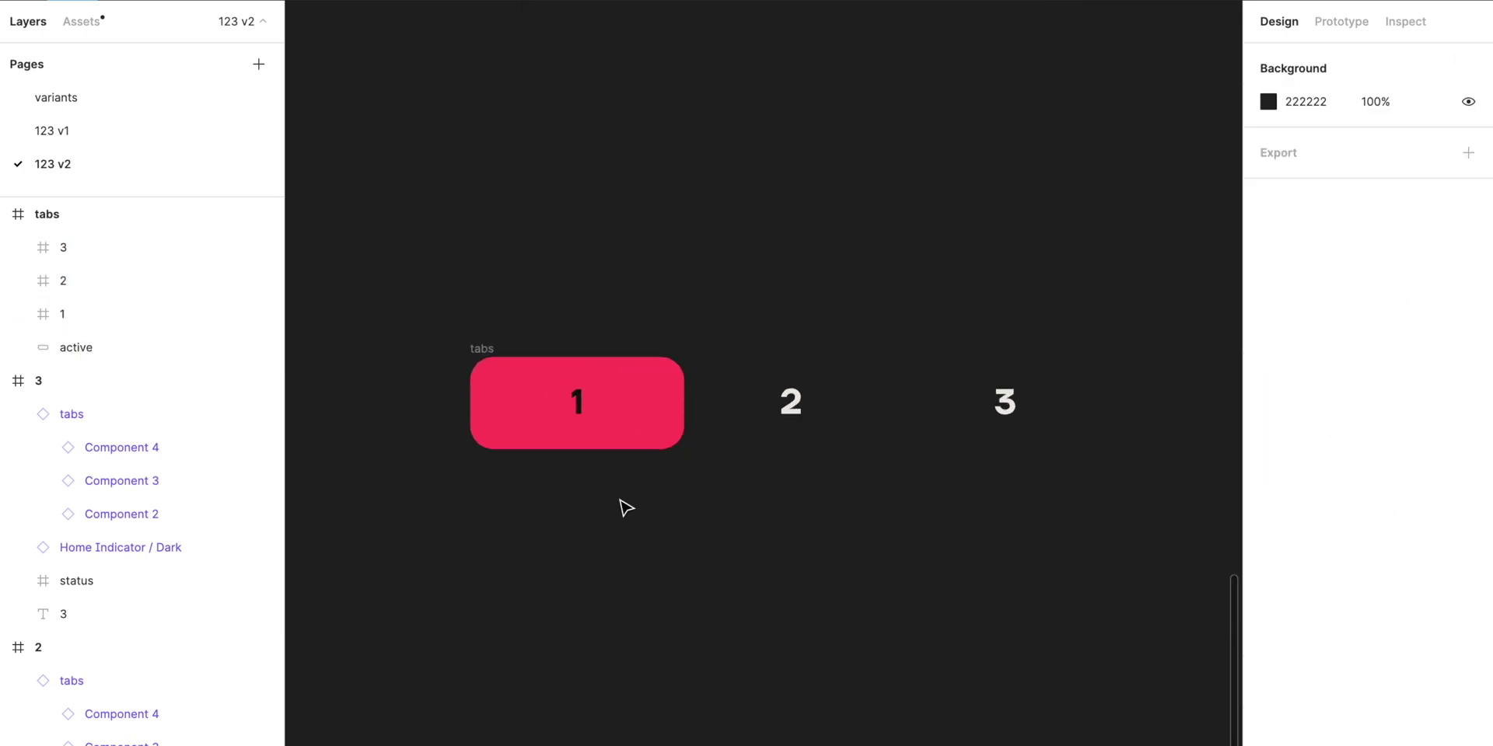
Turn the tabs frame into a component and select its tab 3 frame.
left_click(476, 356)
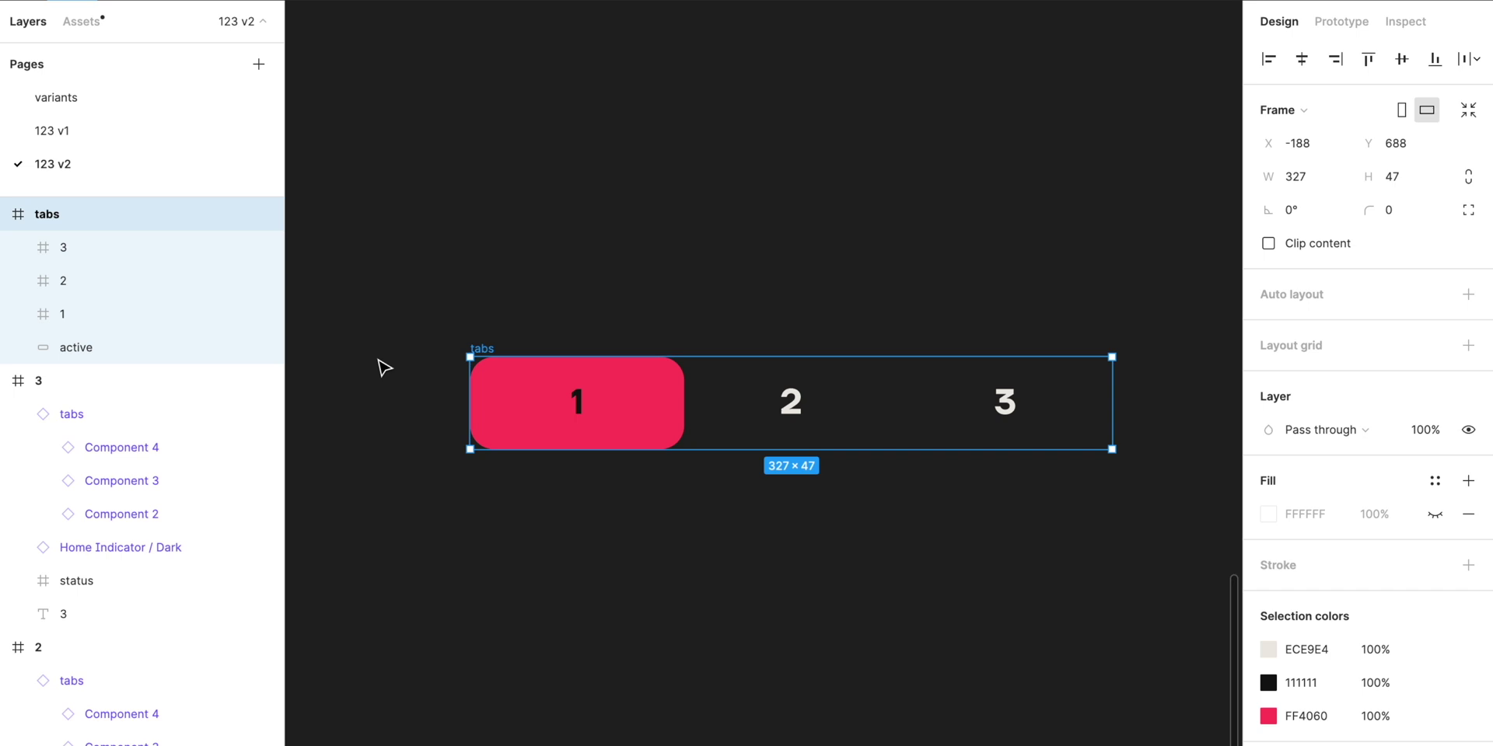
key("ctrl+alt+k")
left_click(121, 253)
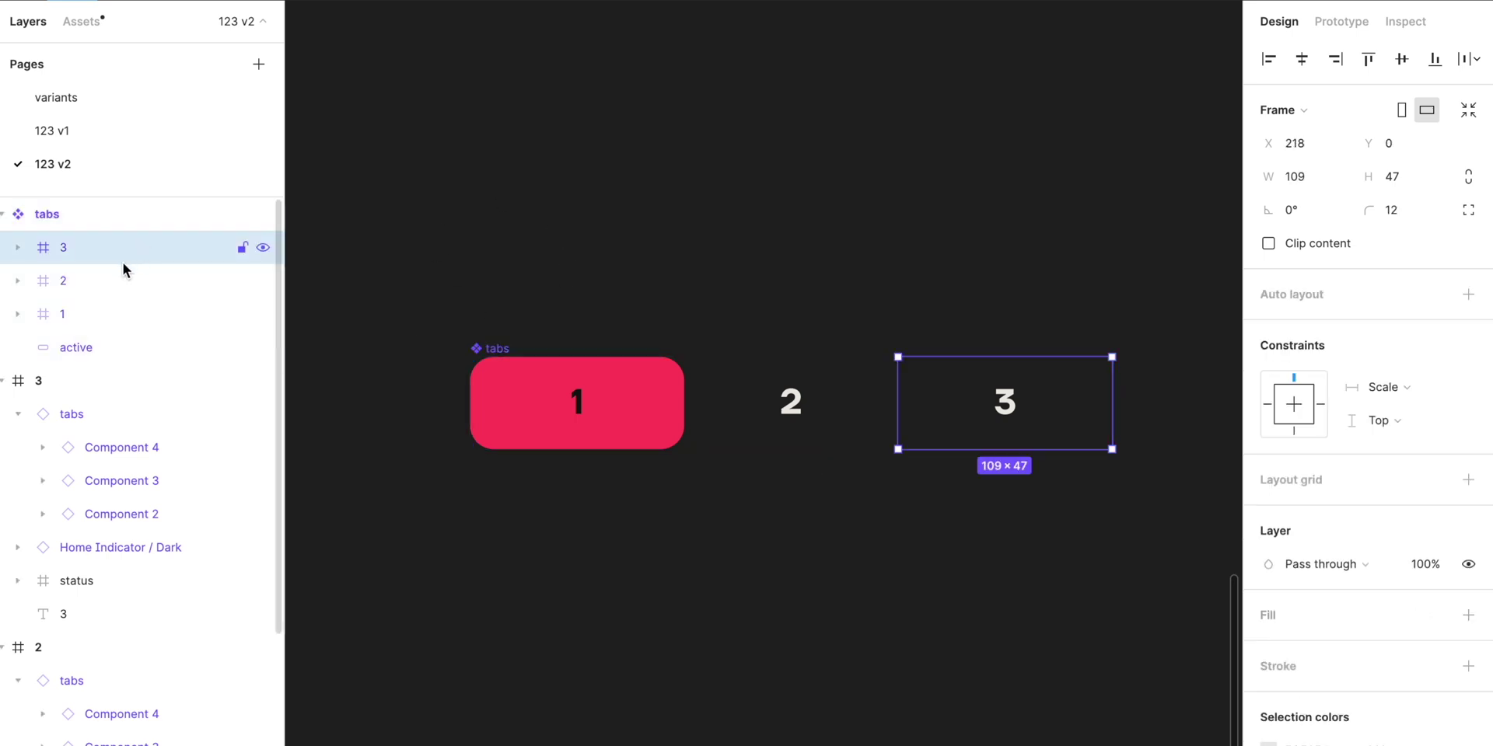
Examine the stacking of layers 1, 2, 3 and active in the tabs component, and try sliding the active rectangle towards tab 2.
left_click(109, 281)
left_click(98, 310)
left_click(103, 281)
left_click(99, 253)
left_click(97, 278)
left_click(109, 311)
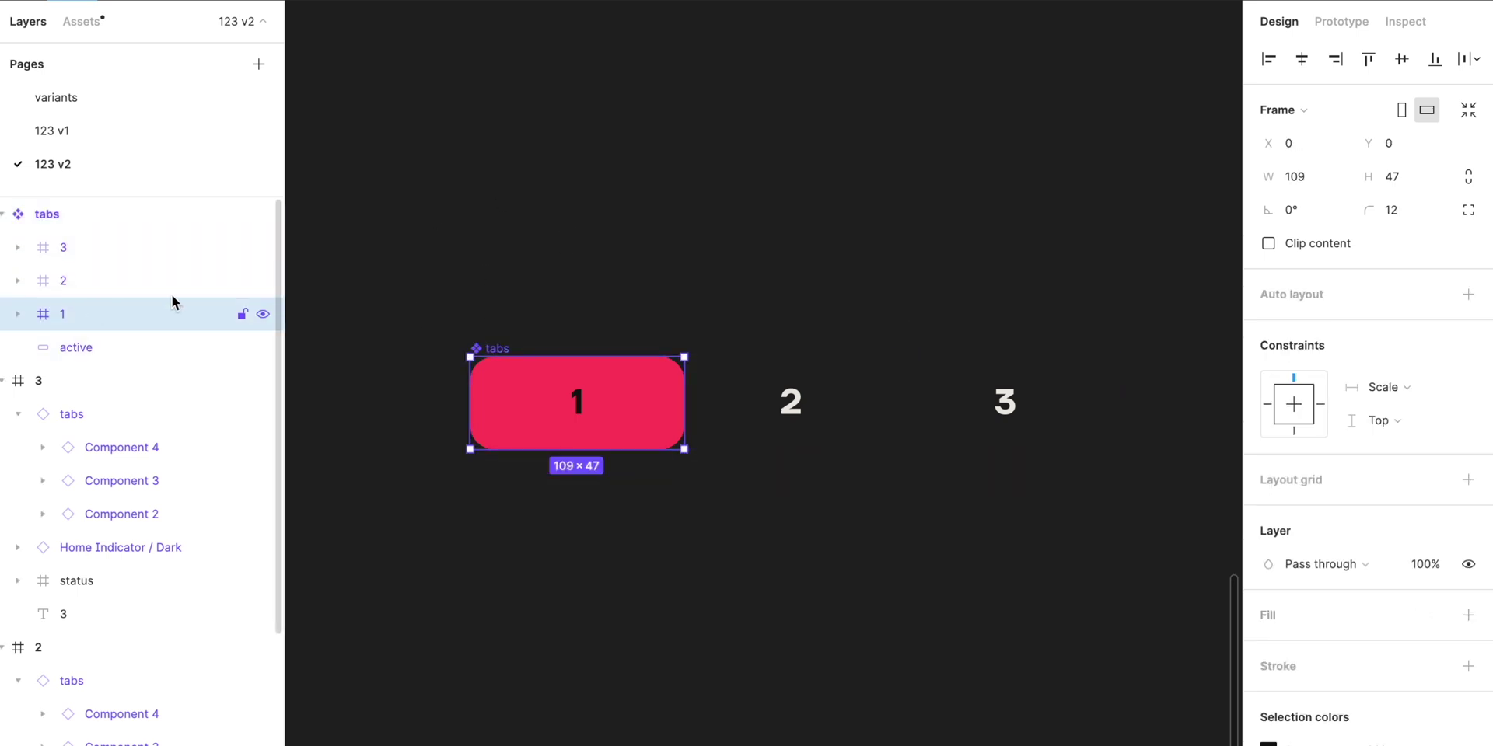
scroll(667, 252, "down", 5)
left_click(58, 353)
scroll(720, 303, "up", 5)
scroll(567, 313, "left", 2)
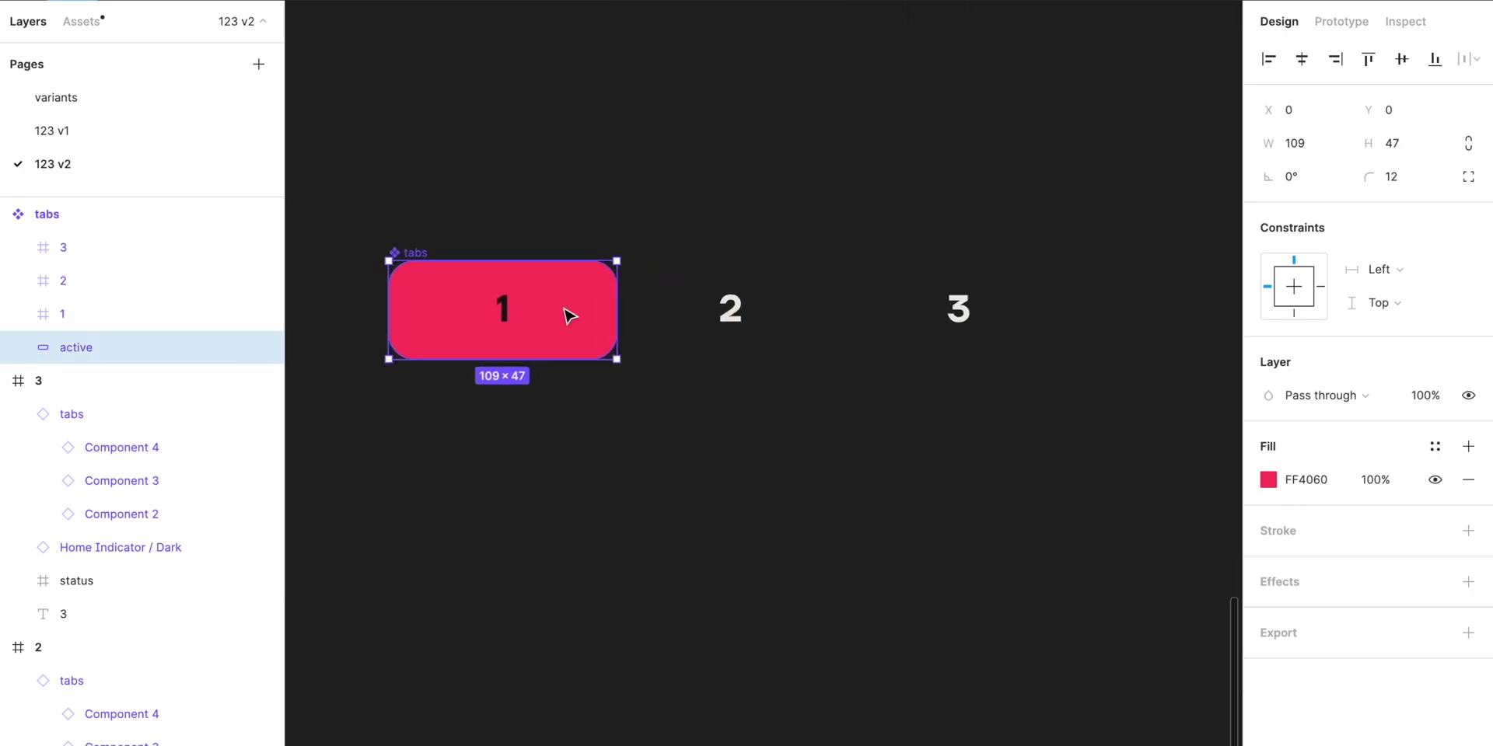
left_click_drag(573, 314, 761, 338)
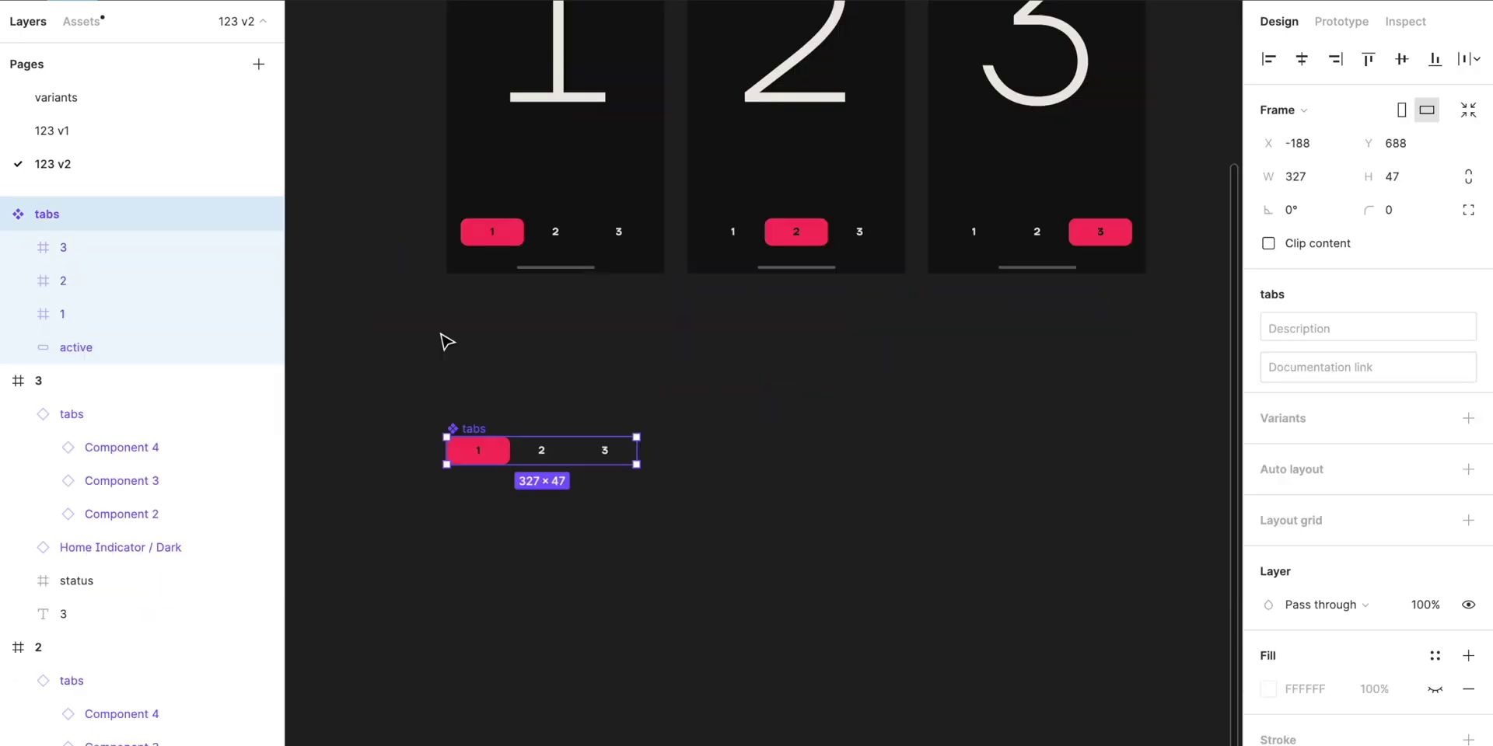
Link each tab of the tabs component to the matching screen: tab 1 to screen 1, tab 2 to screen 2, tab 3 to screen 3.
key("Return")
left_click(1341, 27)
left_click_drag(509, 451, 567, 220)
left_click_drag(572, 450, 777, 249)
left_click(116, 247)
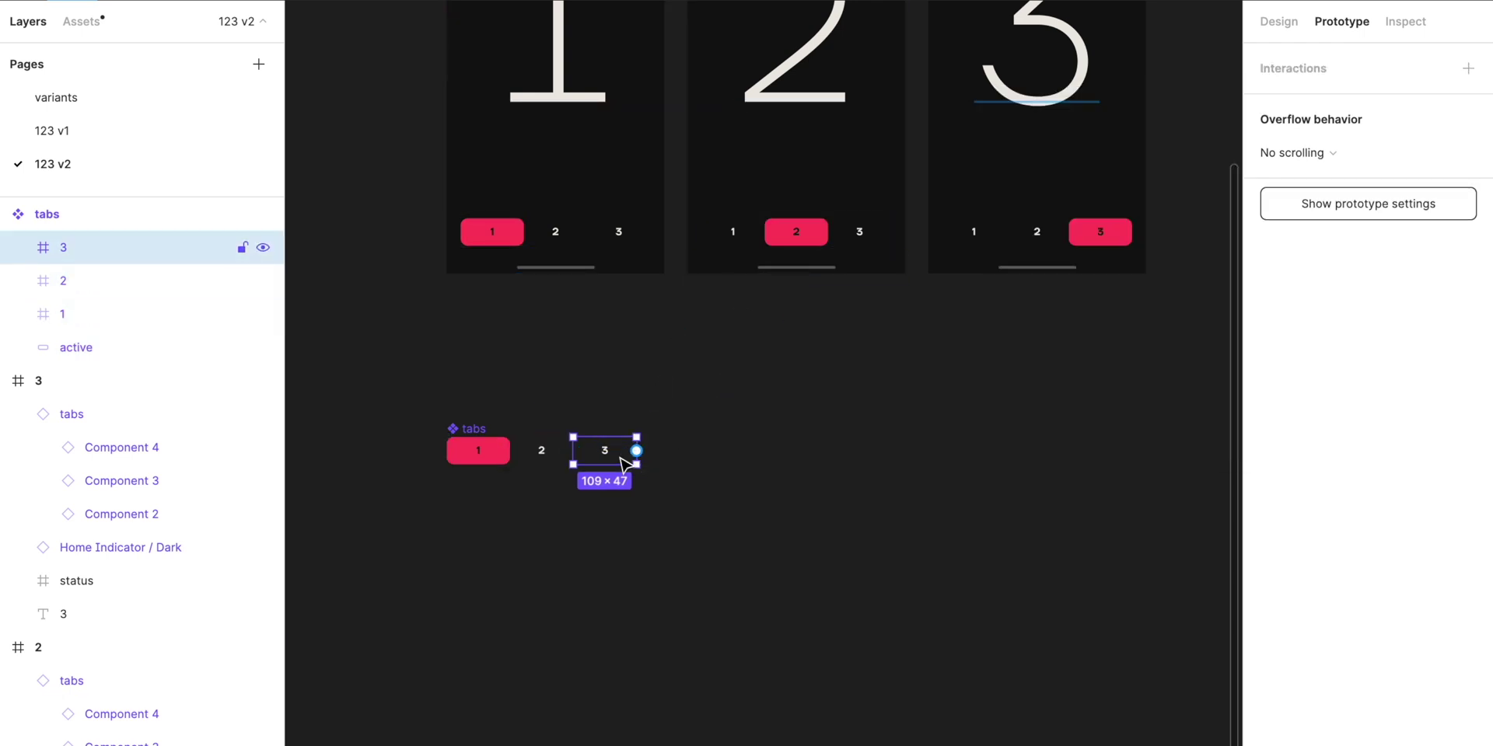
left_click_drag(636, 450, 1039, 249)
key("Escape")
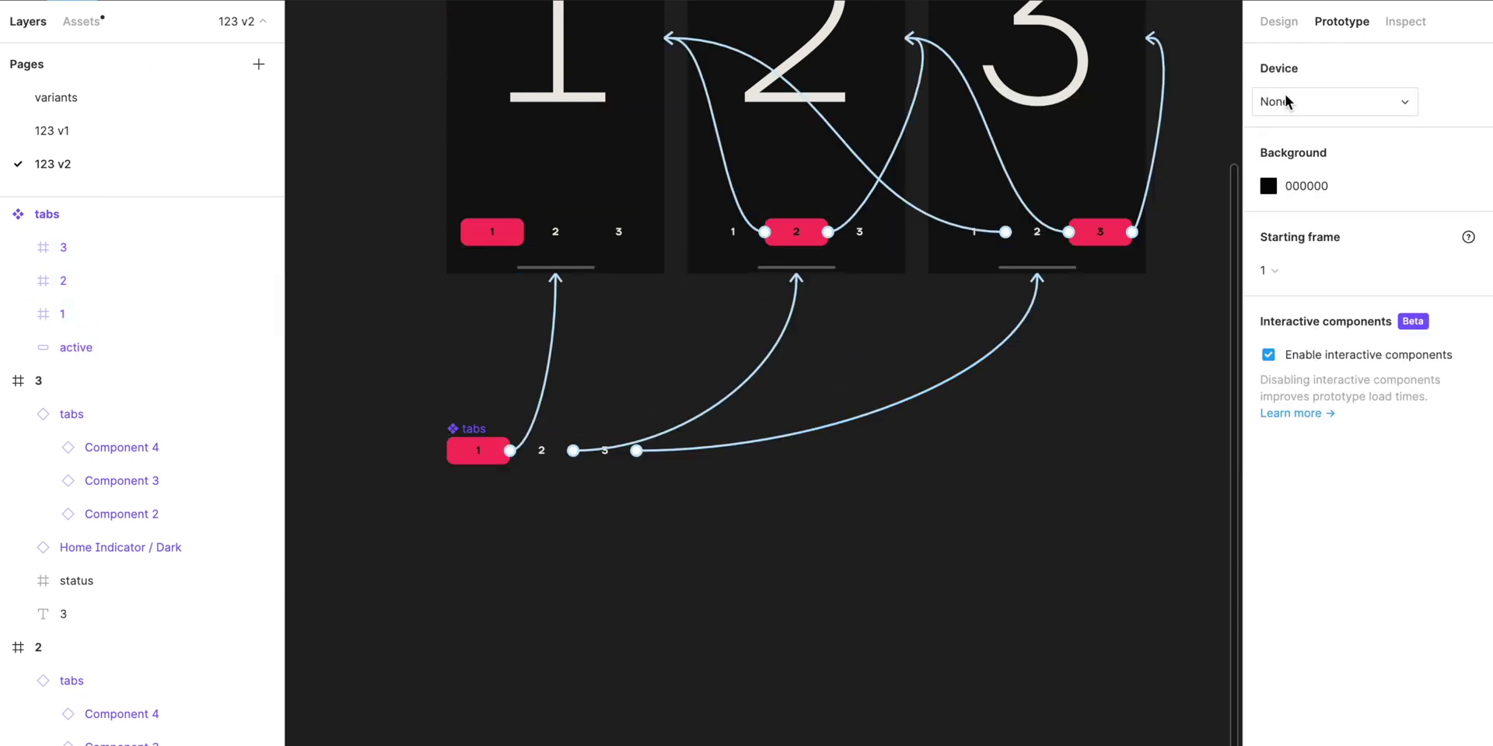
Delete the existing tabs instances from screens 1, 2 and 3.
left_click(1279, 22)
left_click(517, 236)
left_click(769, 237, "shift")
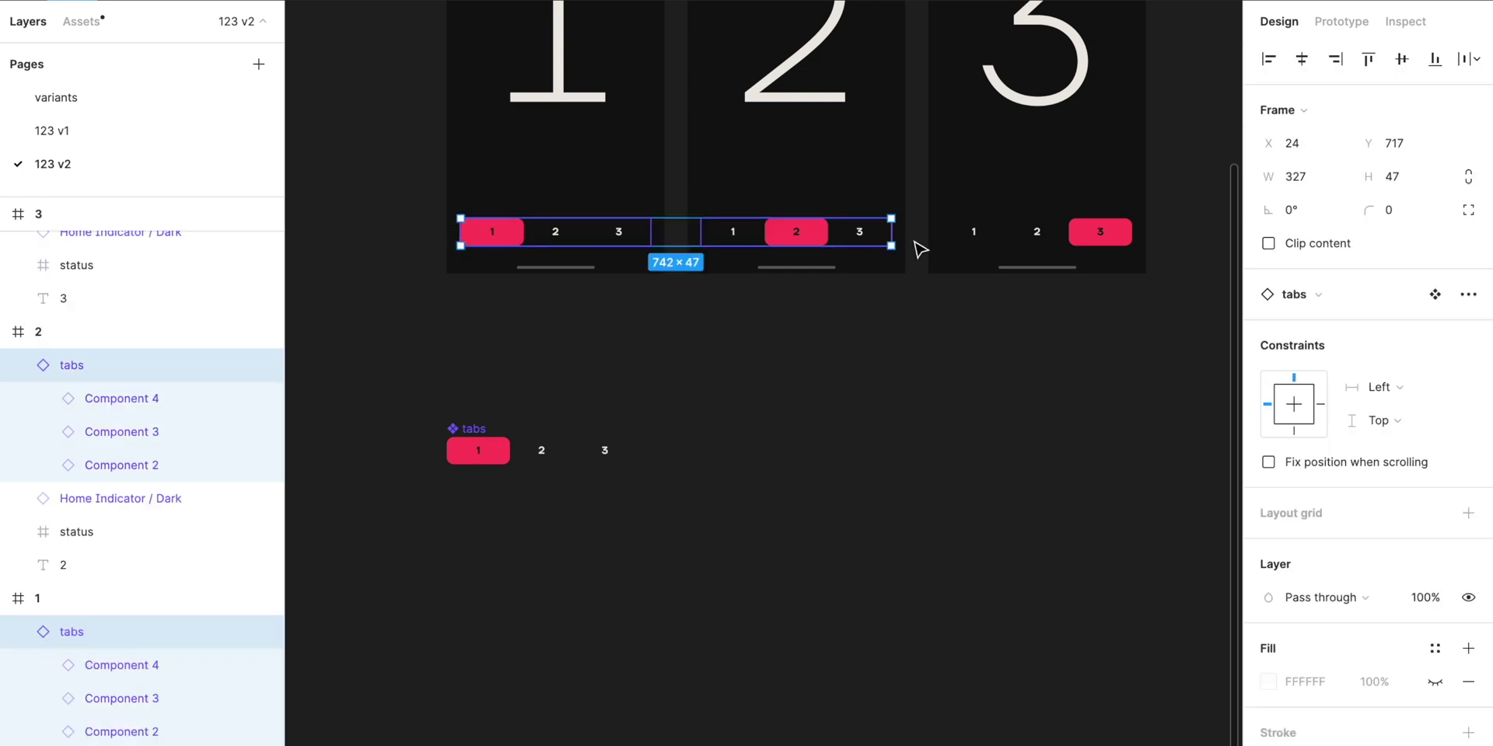
left_click(1018, 245, "shift")
key("Delete")
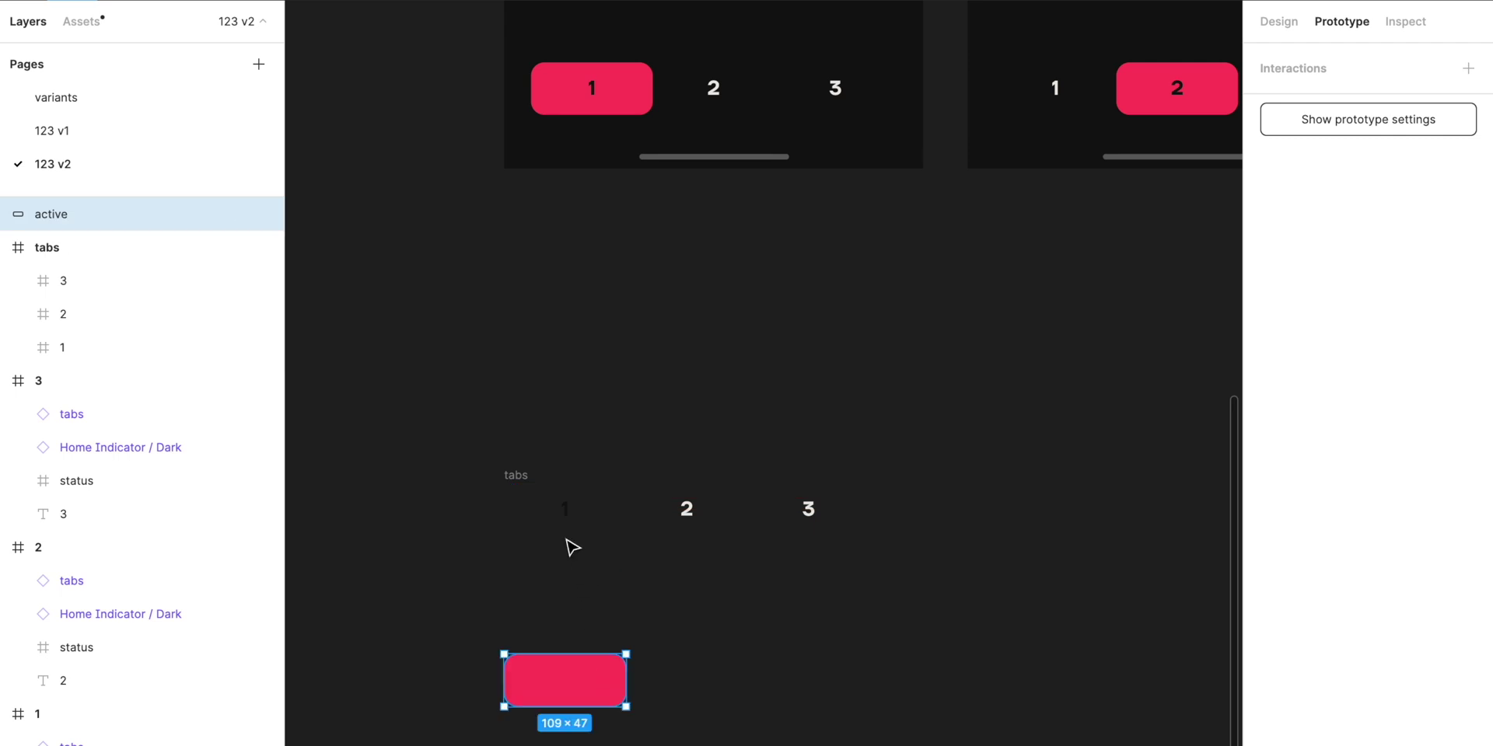
Lighten tab 1's dark number and link tabs 1, 2 and 3 of the tabs component to screens 1, 2 and 3 respectively.
left_click(564, 517)
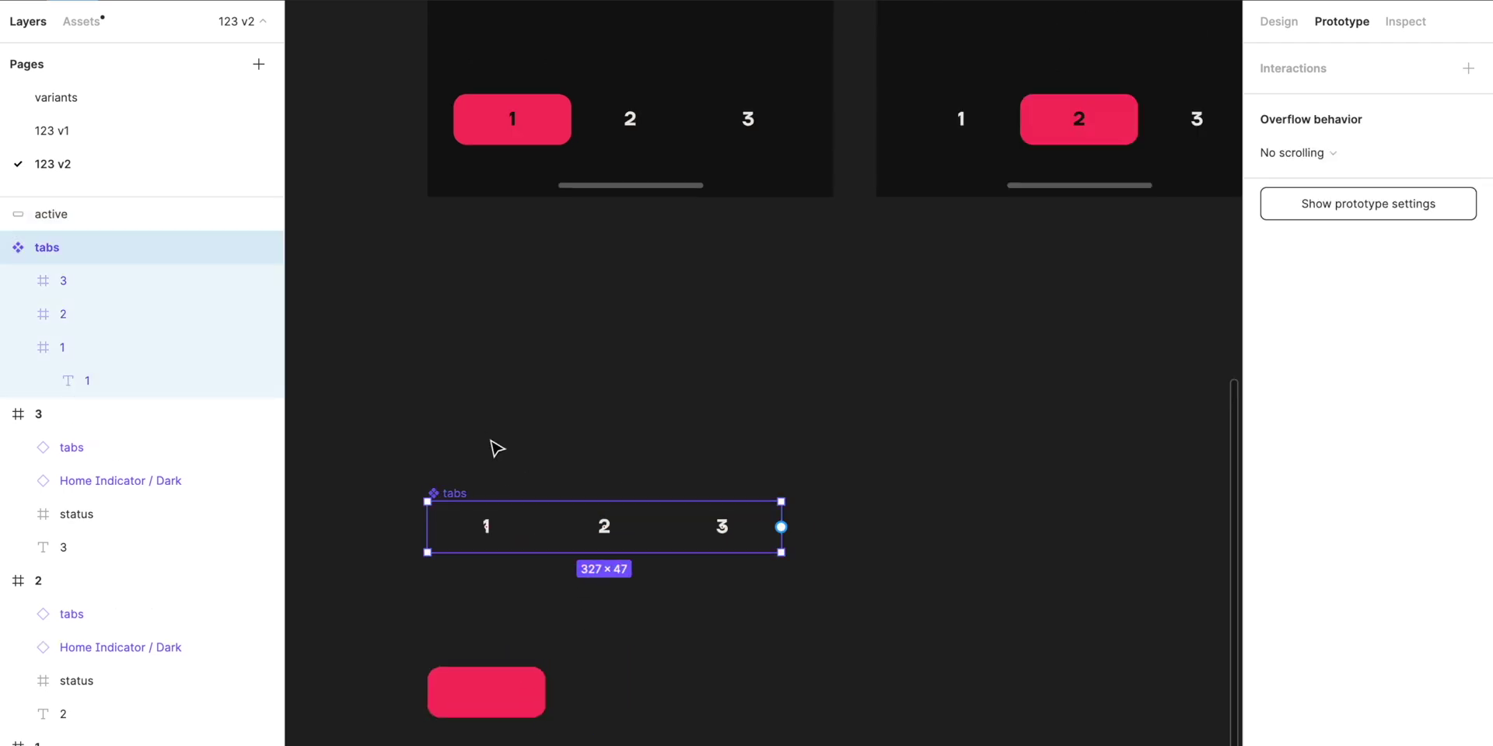
key("Return")
left_click_drag(547, 527, 636, 143)
left_click(490, 430)
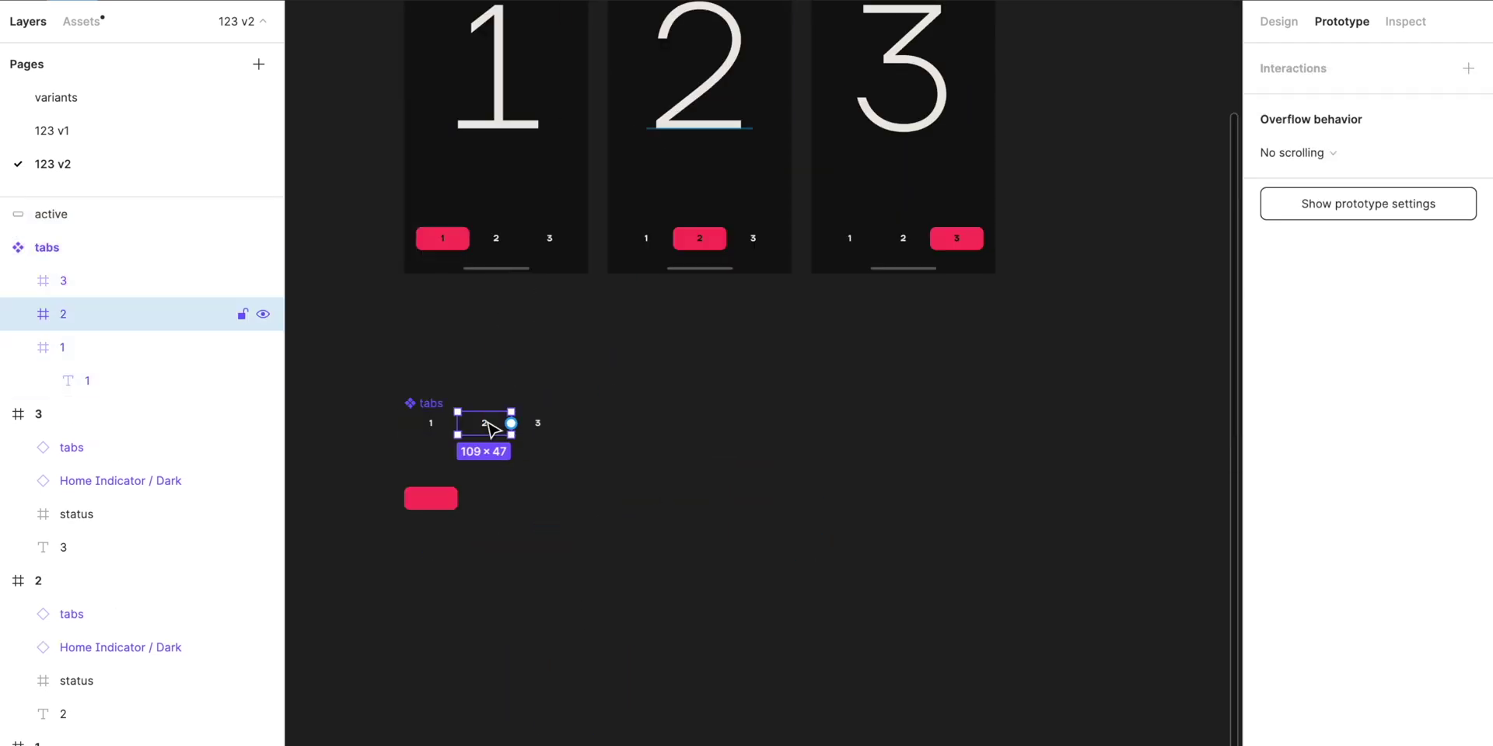
left_click_drag(511, 423, 700, 195)
left_click(545, 428)
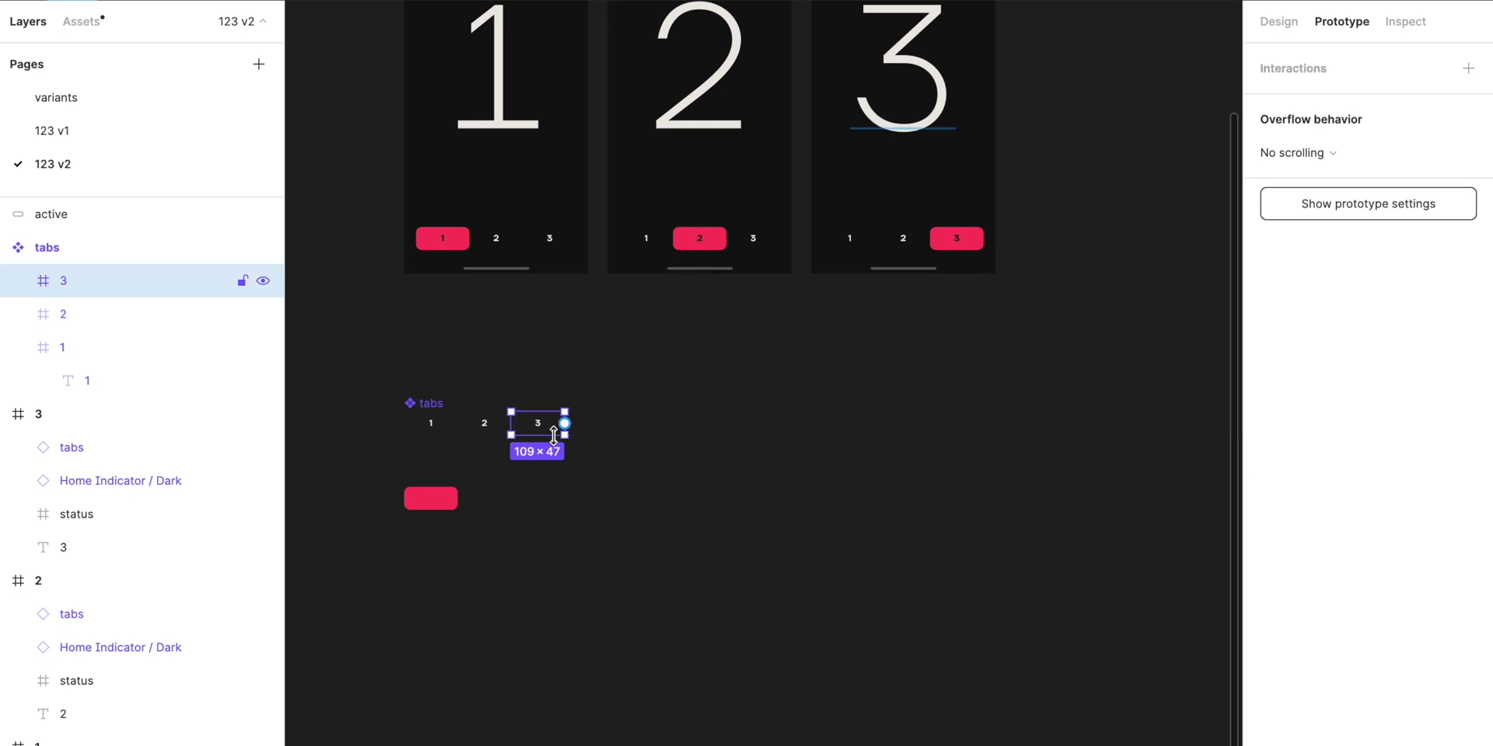
left_click_drag(564, 424, 901, 264)
left_click(316, 133)
Remove the old tabs instances from all three numbered screens.
left_click(548, 245)
left_click(699, 243, "shift")
left_click(856, 246, "shift")
key("Delete")
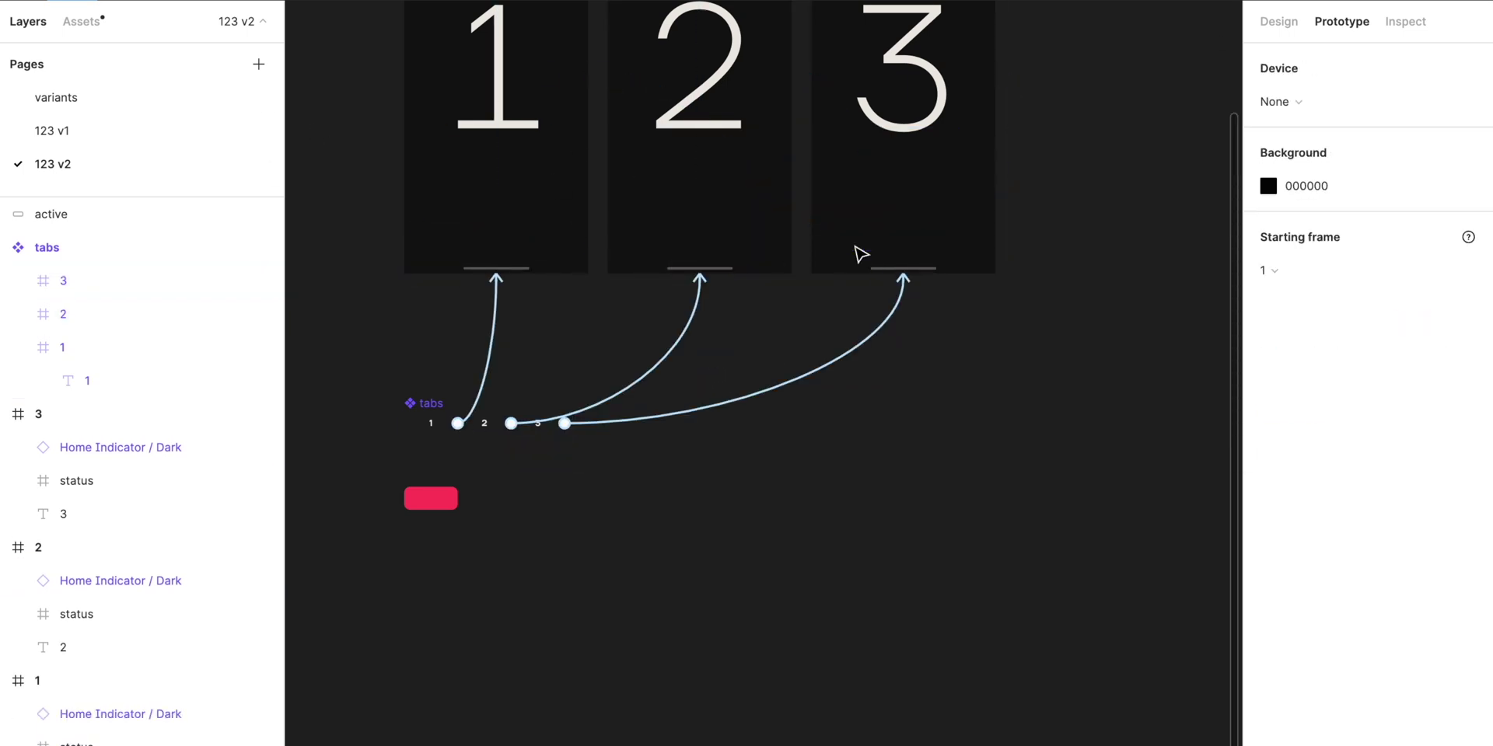
Place an instance of the tabs component below the pink active rectangle and turn it into a component named tab group.
scroll(436, 460, "up", 3)
key("alt+8")
scroll(438, 446, "up", 2)
scroll(443, 383, "left", 1)
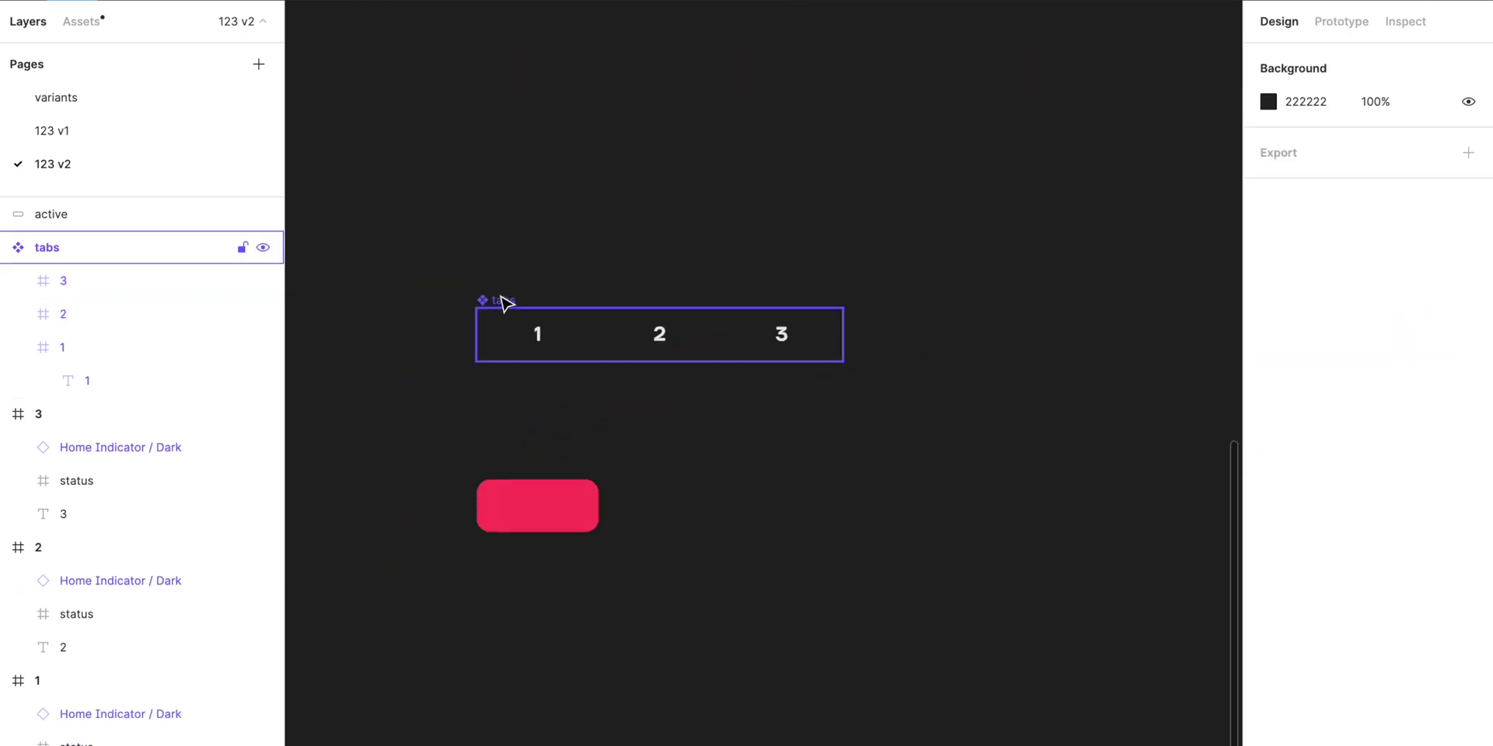
left_click(503, 303)
left_click_drag(500, 306, 497, 424)
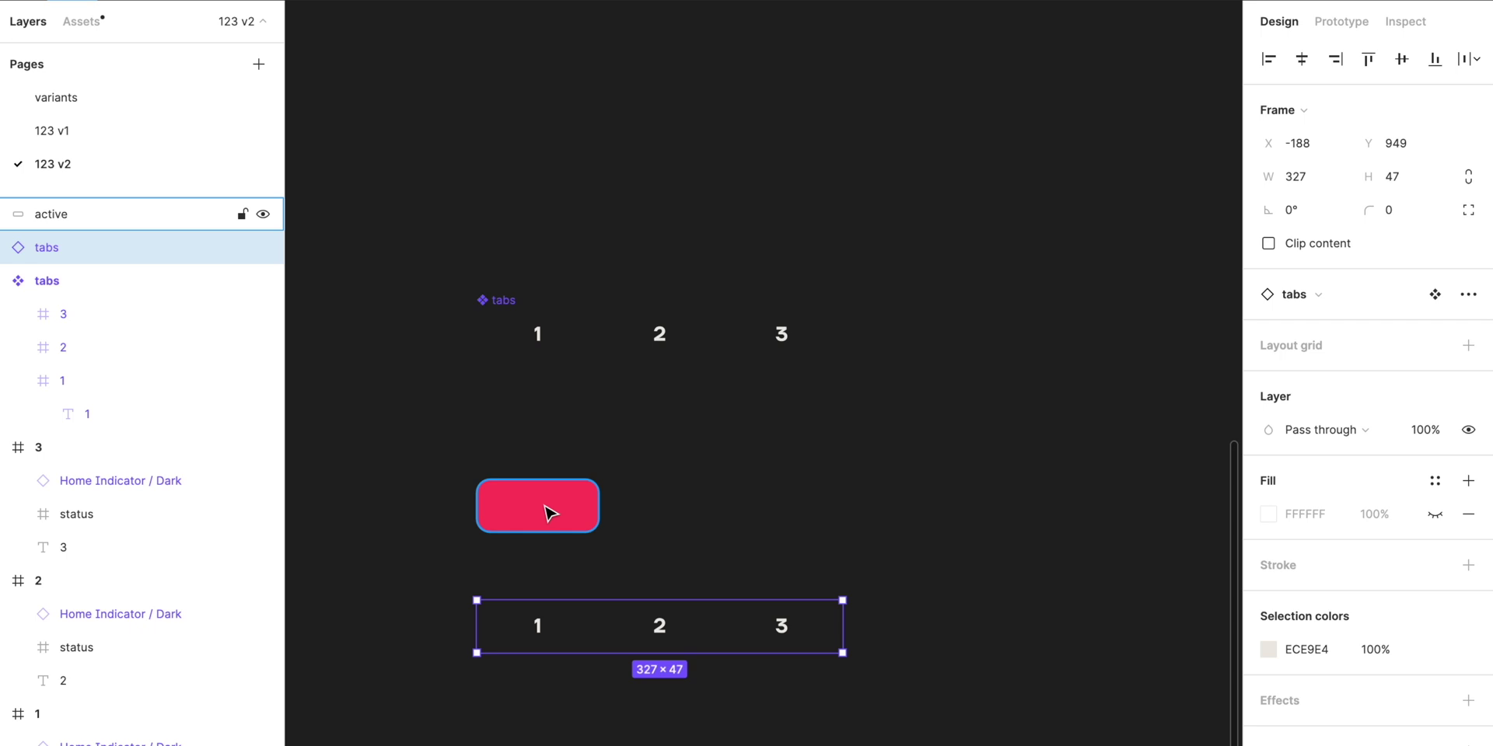
key("ctrl+alt+k")
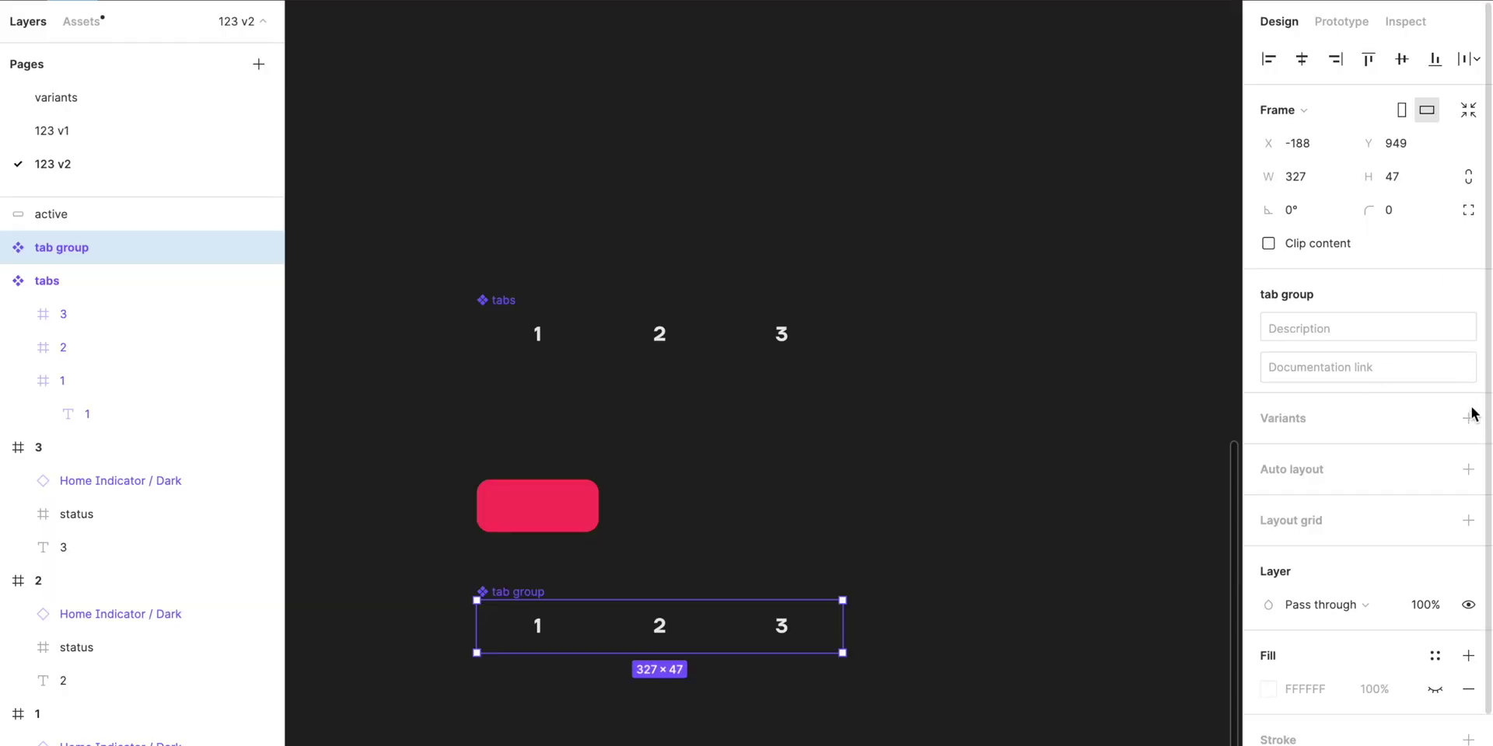
Add two more variants to the tab group component, making a stack of three.
left_click(1467, 420)
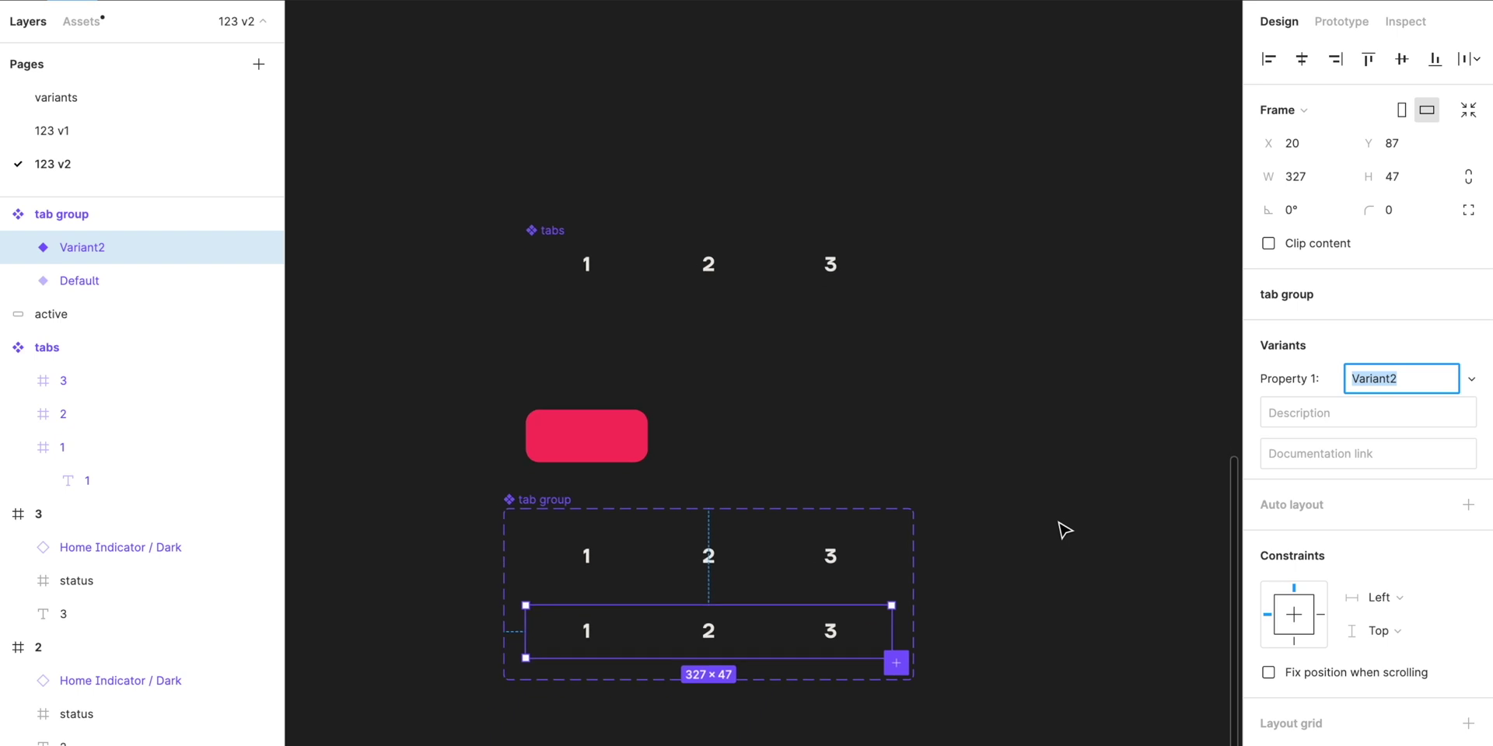
left_click(986, 428)
left_click(863, 618)
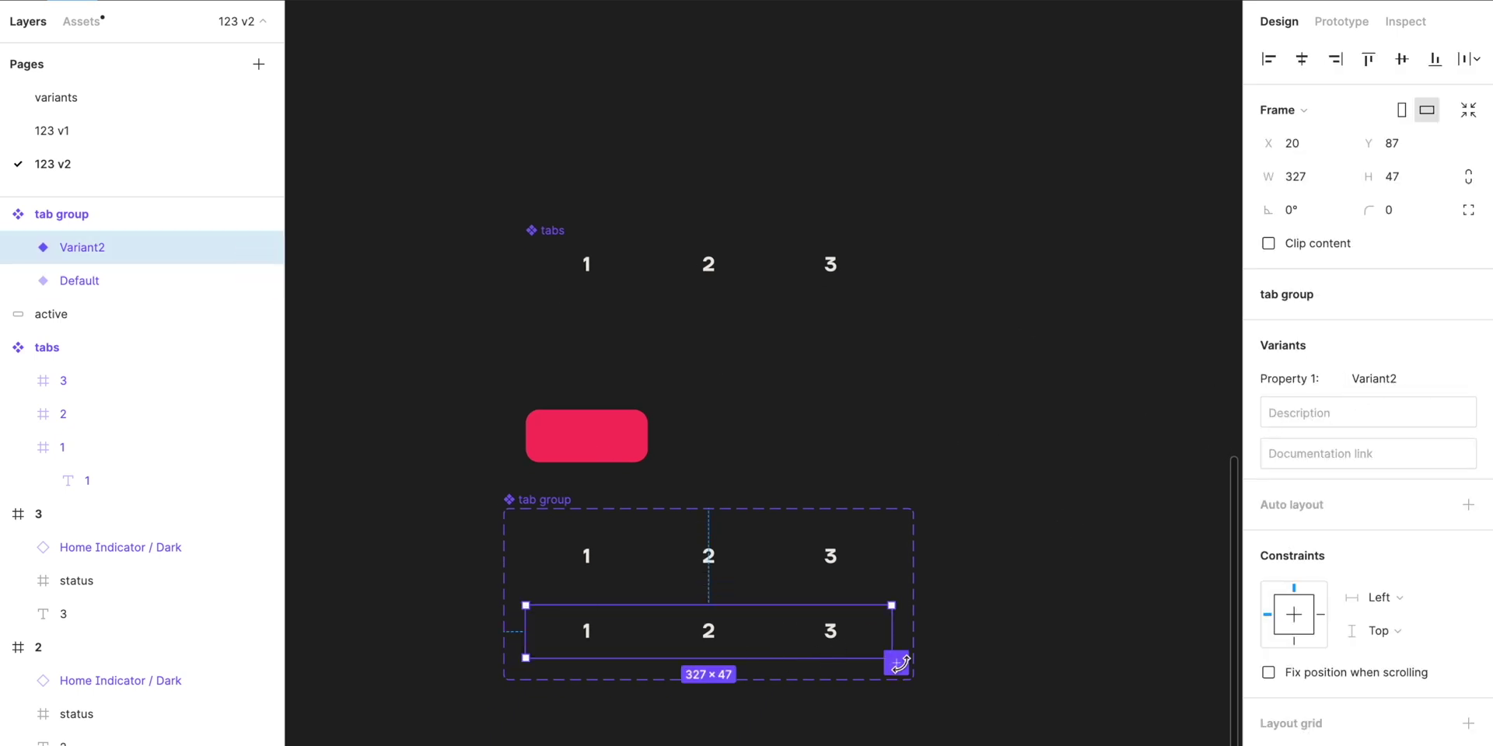
scroll(910, 653, "down", 2)
scroll(930, 590, "up", 3)
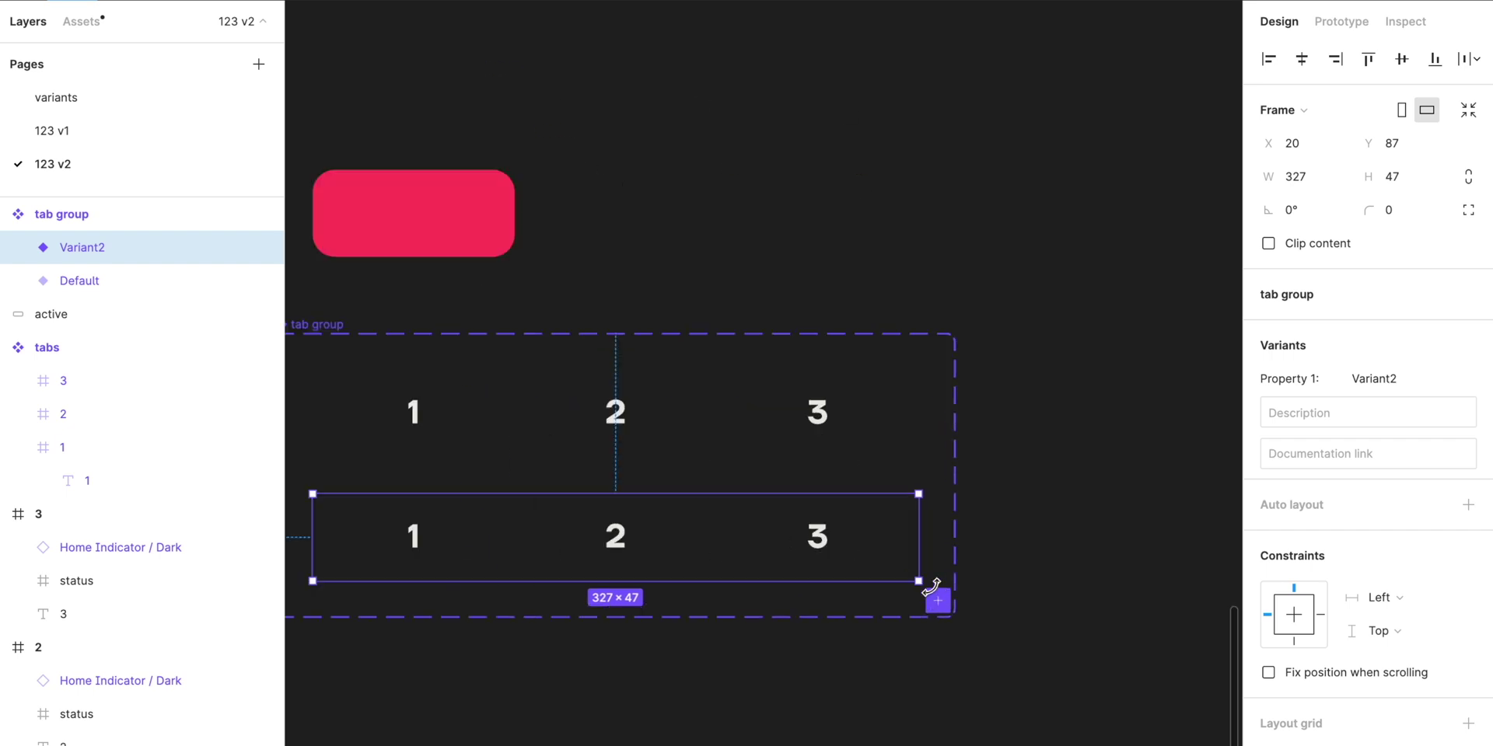
left_click(949, 623)
scroll(954, 630, "down", 3)
scroll(917, 521, "down", 1)
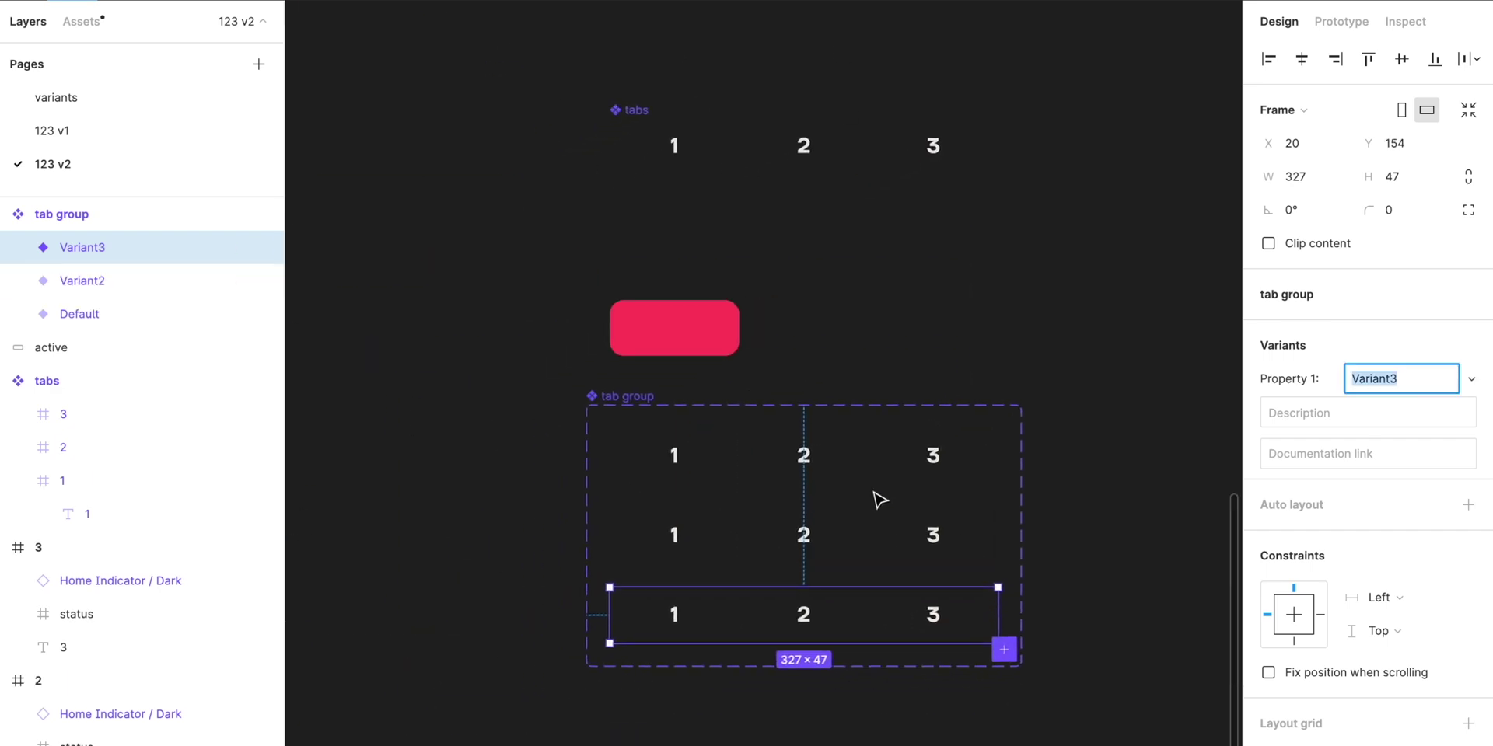
Set Property 1 of the three tab group variants to 1, 2 and 3 in order.
left_click(877, 476)
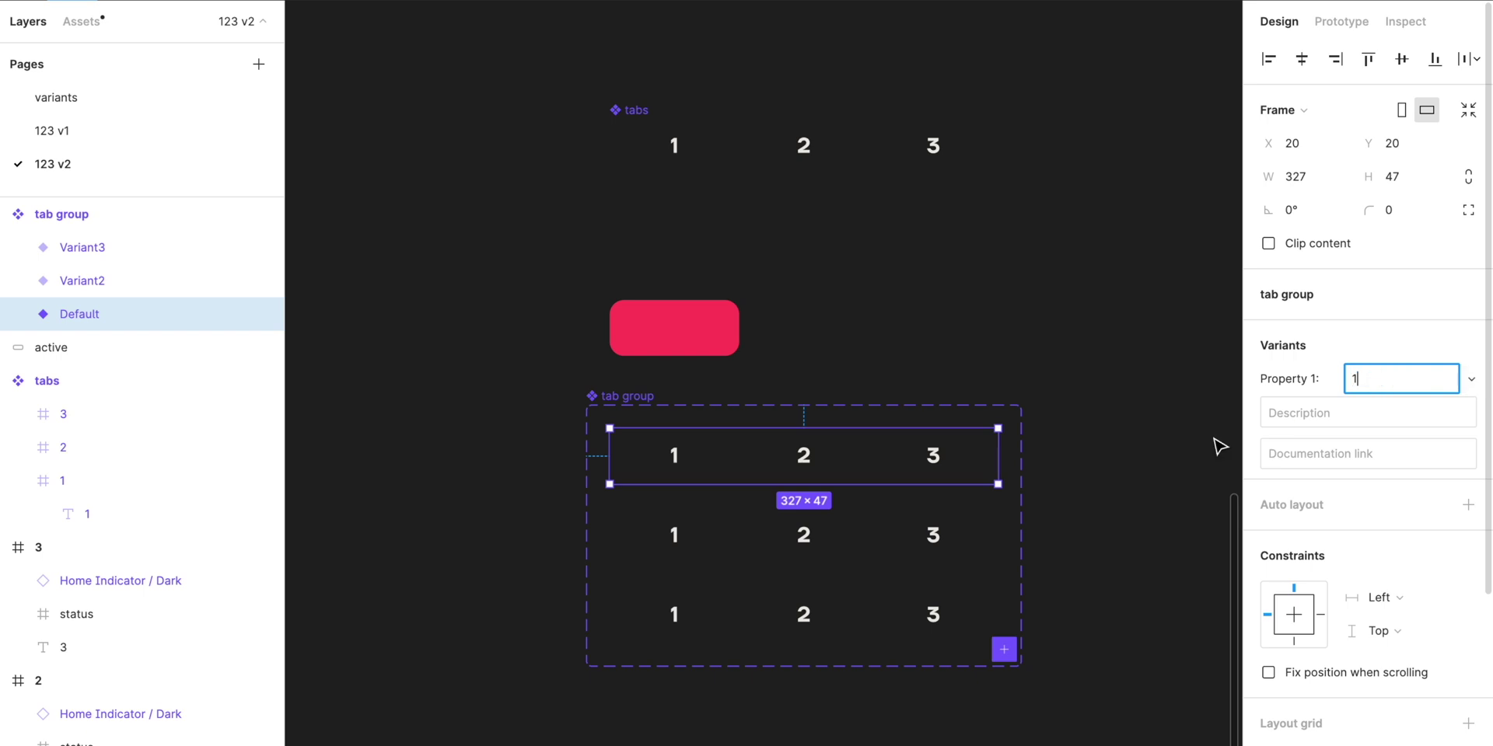
left_click(935, 533)
type("2")
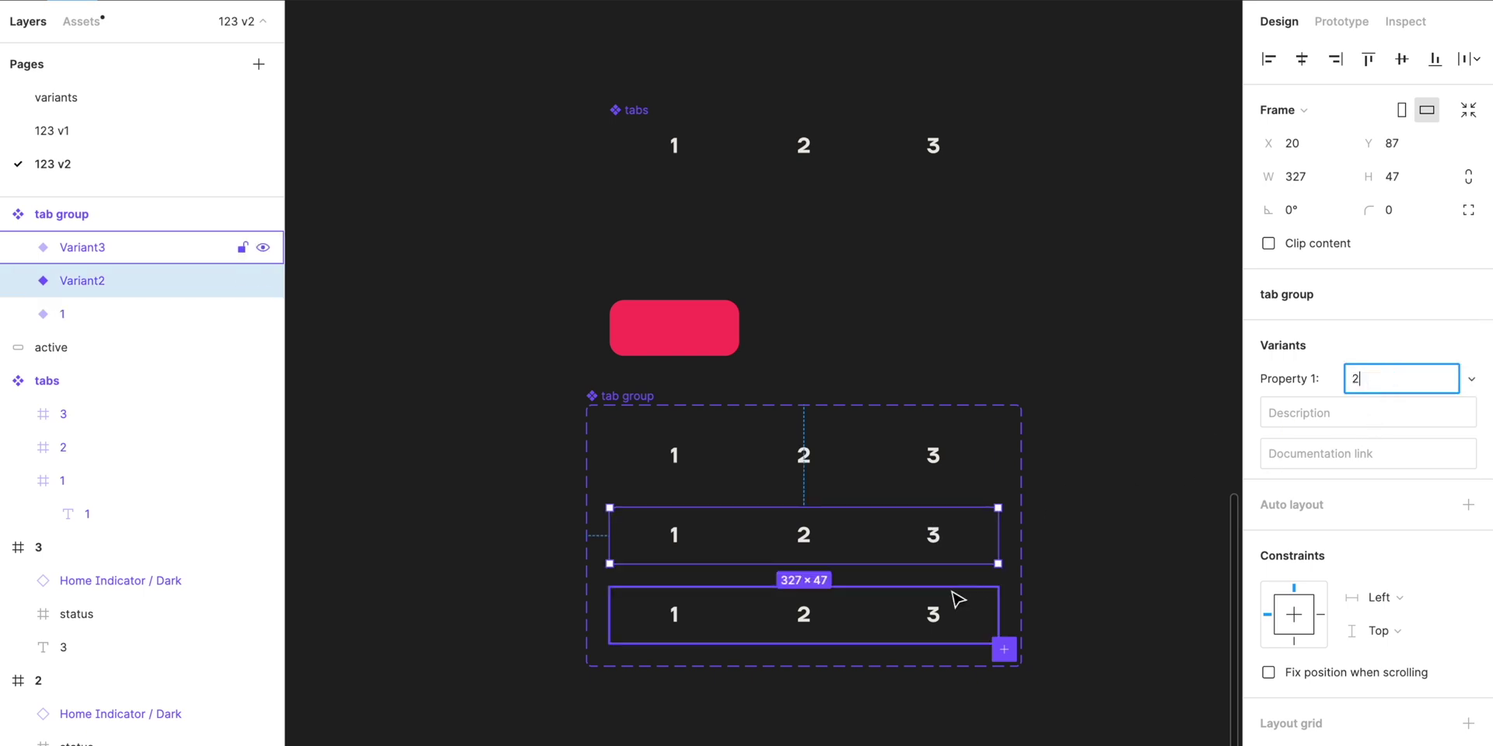
left_click(949, 601)
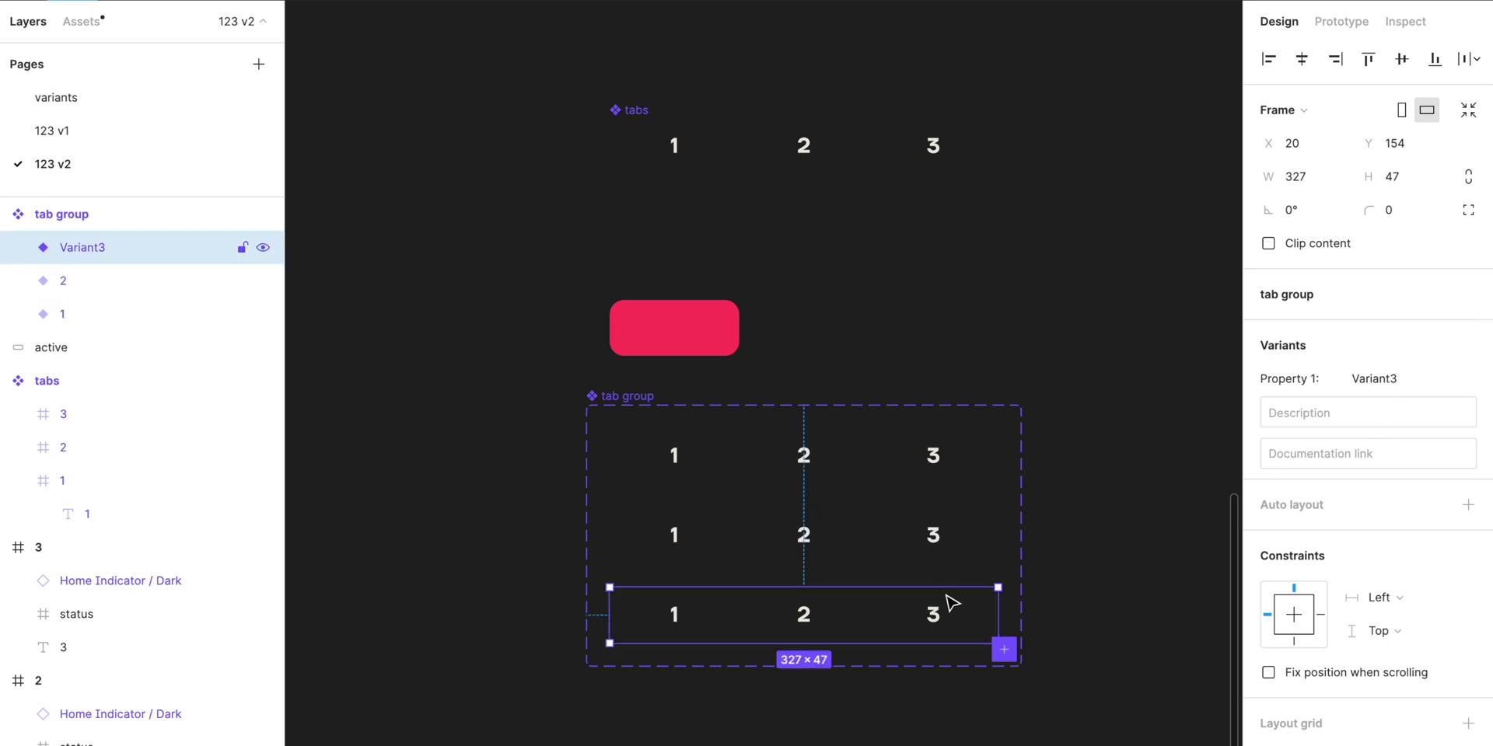
type("3")
left_click(1009, 397)
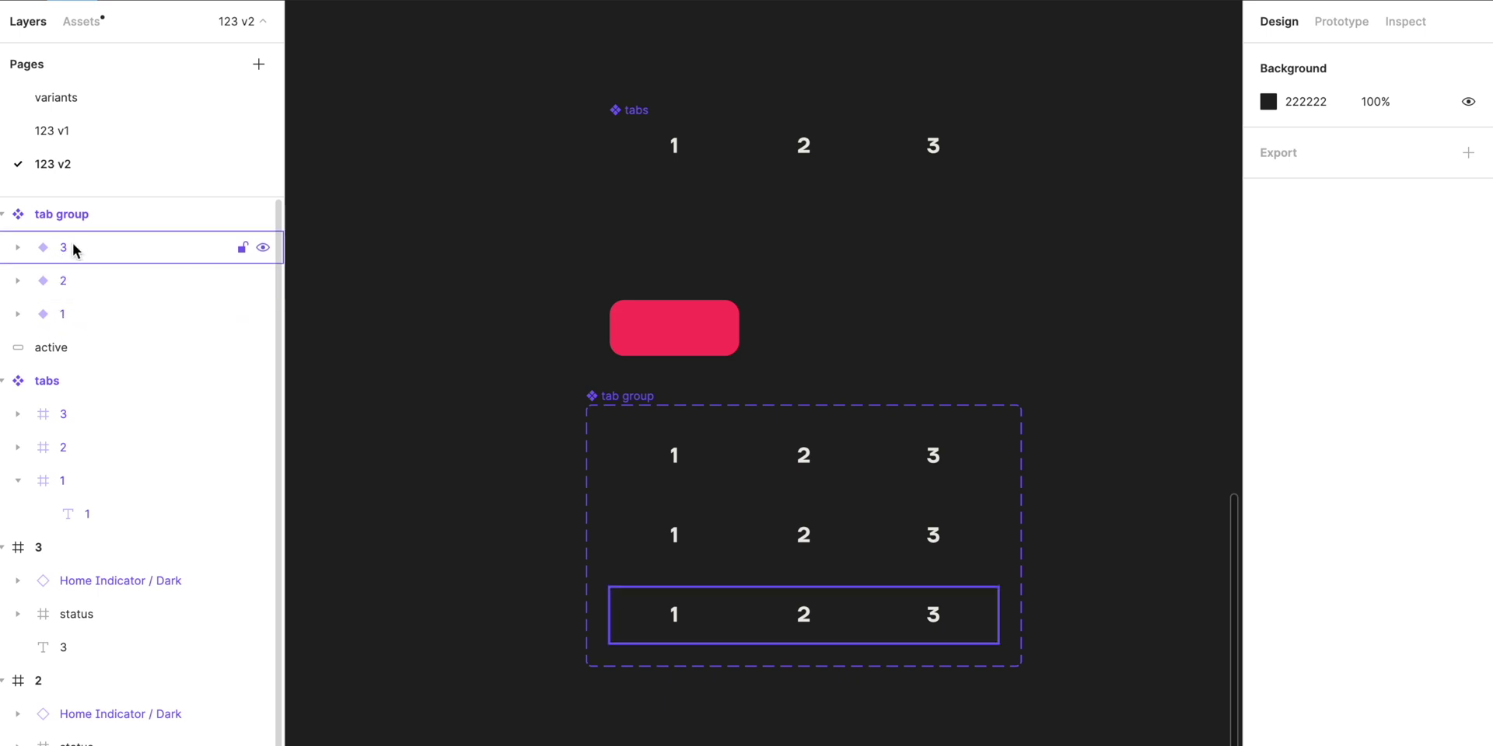
Move the active rectangle into tab group variant 1 over tab 1 and place it behind the tabs instance.
left_click(18, 315)
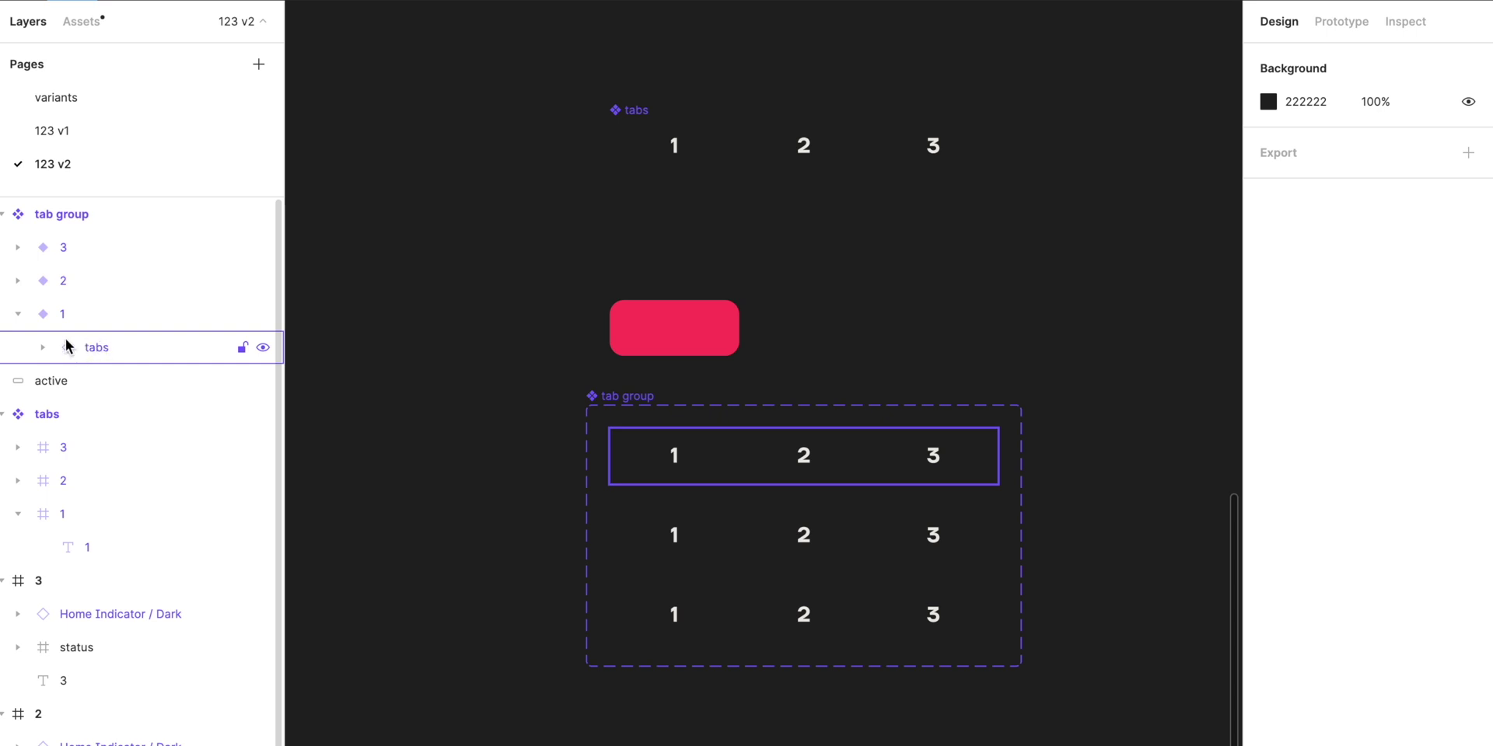
left_click_drag(631, 236, 621, 450)
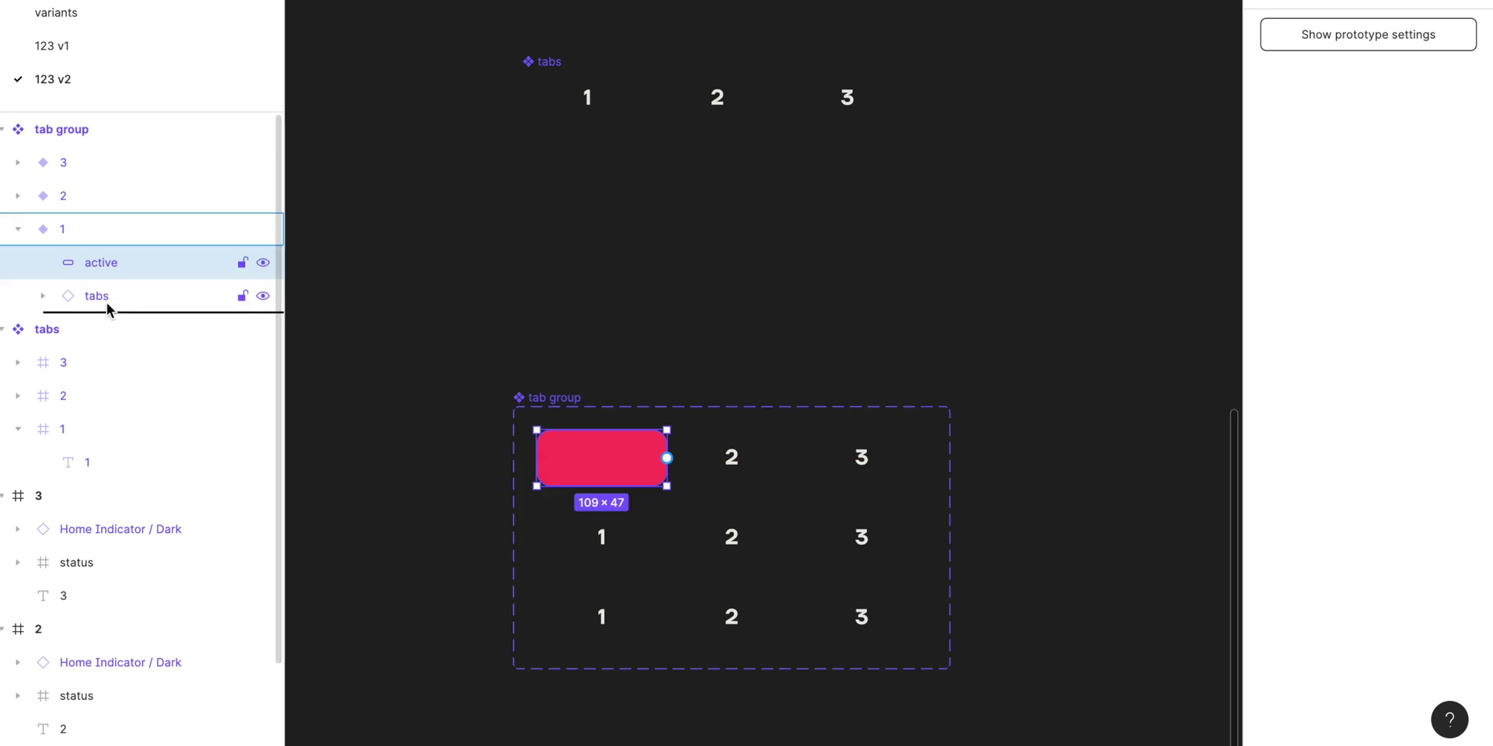
left_click_drag(107, 303, 107, 307)
Apply the dark text style to number 1 in variant 1, number 2 in variant 2 and number 3 in variant 3.
left_click(609, 460, "super")
scroll(605, 459, "down", 5)
left_click(656, 491, "super")
left_click(709, 525, "shift+super")
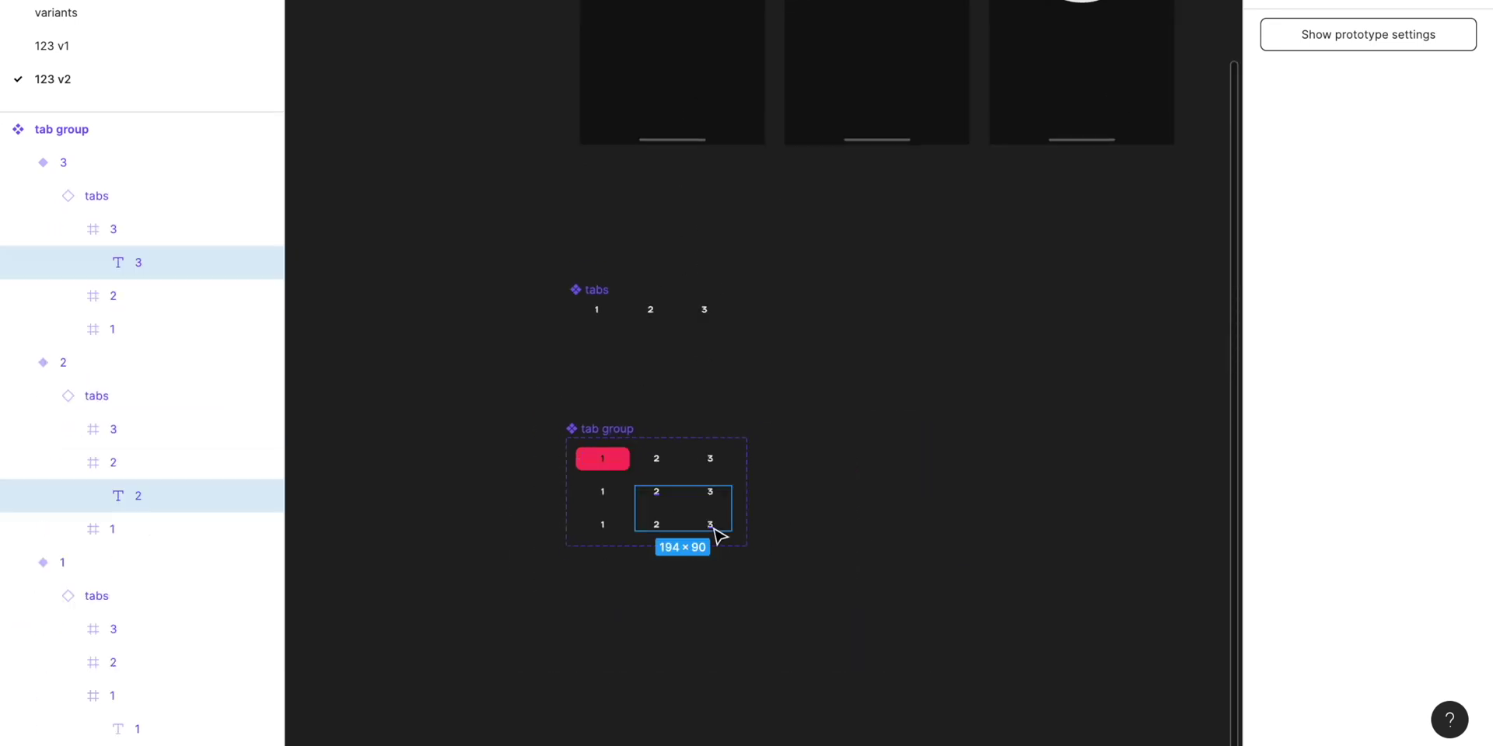
scroll(652, 526, "up", 5)
key("alt+super+v")
Copy the active rectangle into variants 2 and 3, placing it behind tab 2 and tab 3 respectively.
left_click(556, 321, "super")
key("ctrl+c")
left_click(633, 427)
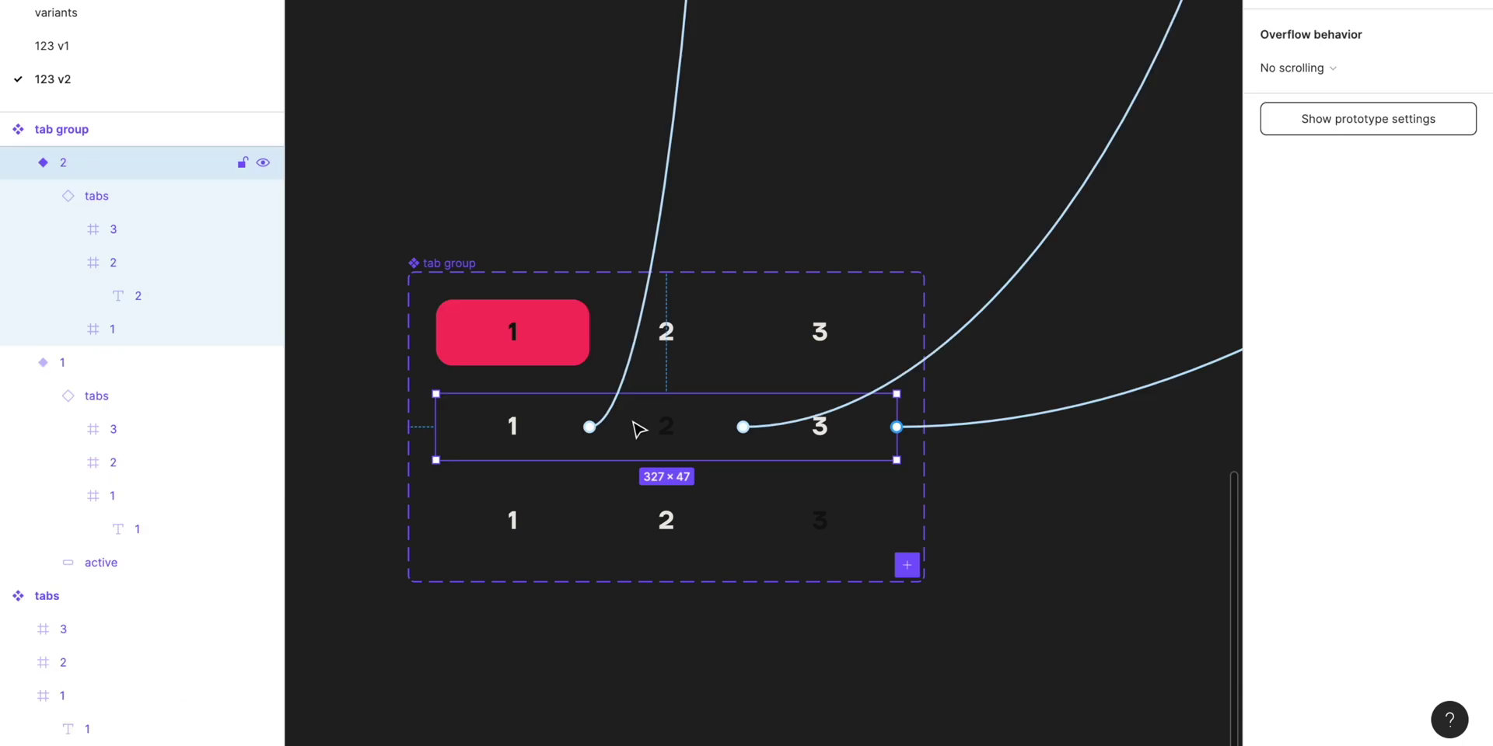
key("ctrl+v")
left_click_drag(537, 450, 692, 450)
left_click(676, 523)
key("ctrl+v")
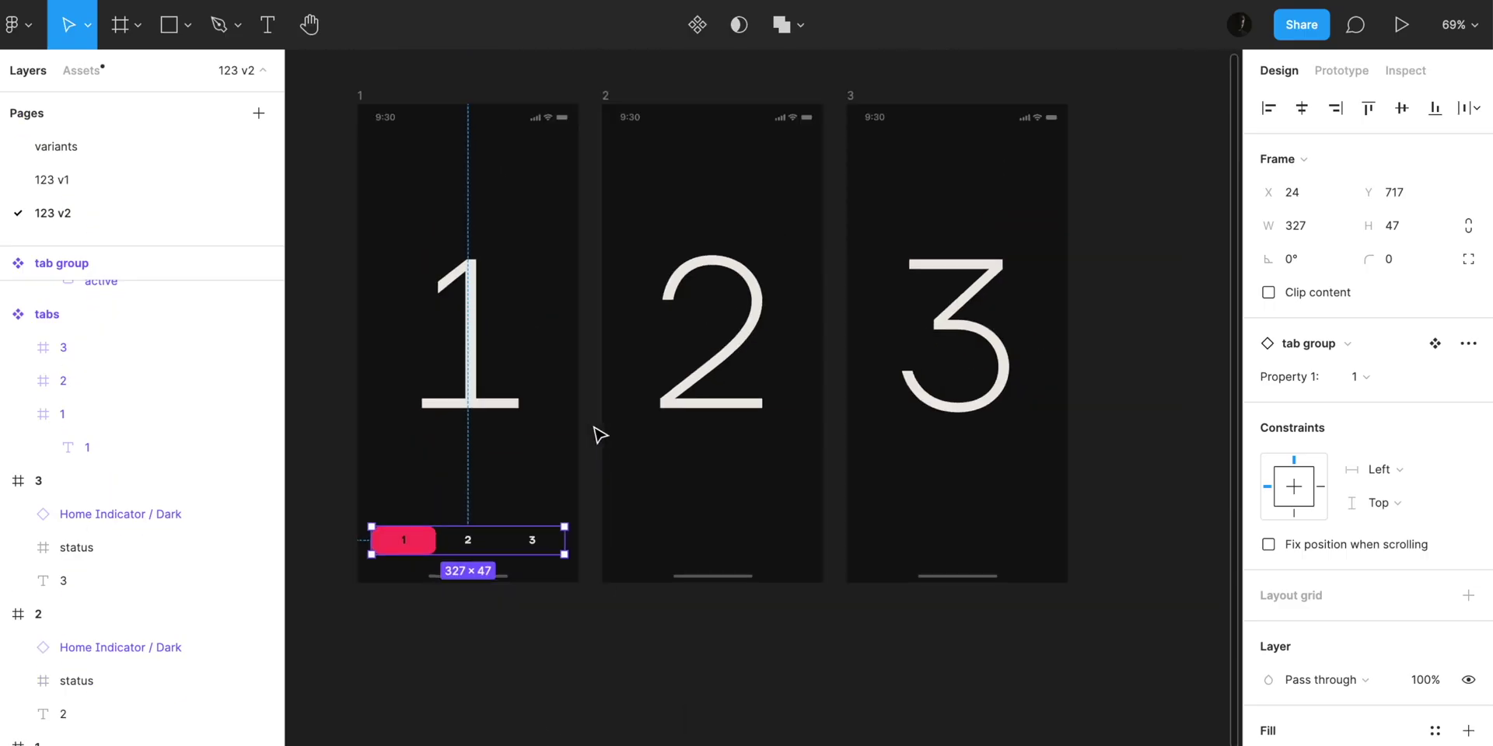
Paste the tab group instance into screens 2 and 3 at the same position as on screen 1.
left_click(607, 97)
key("ctrl+v")
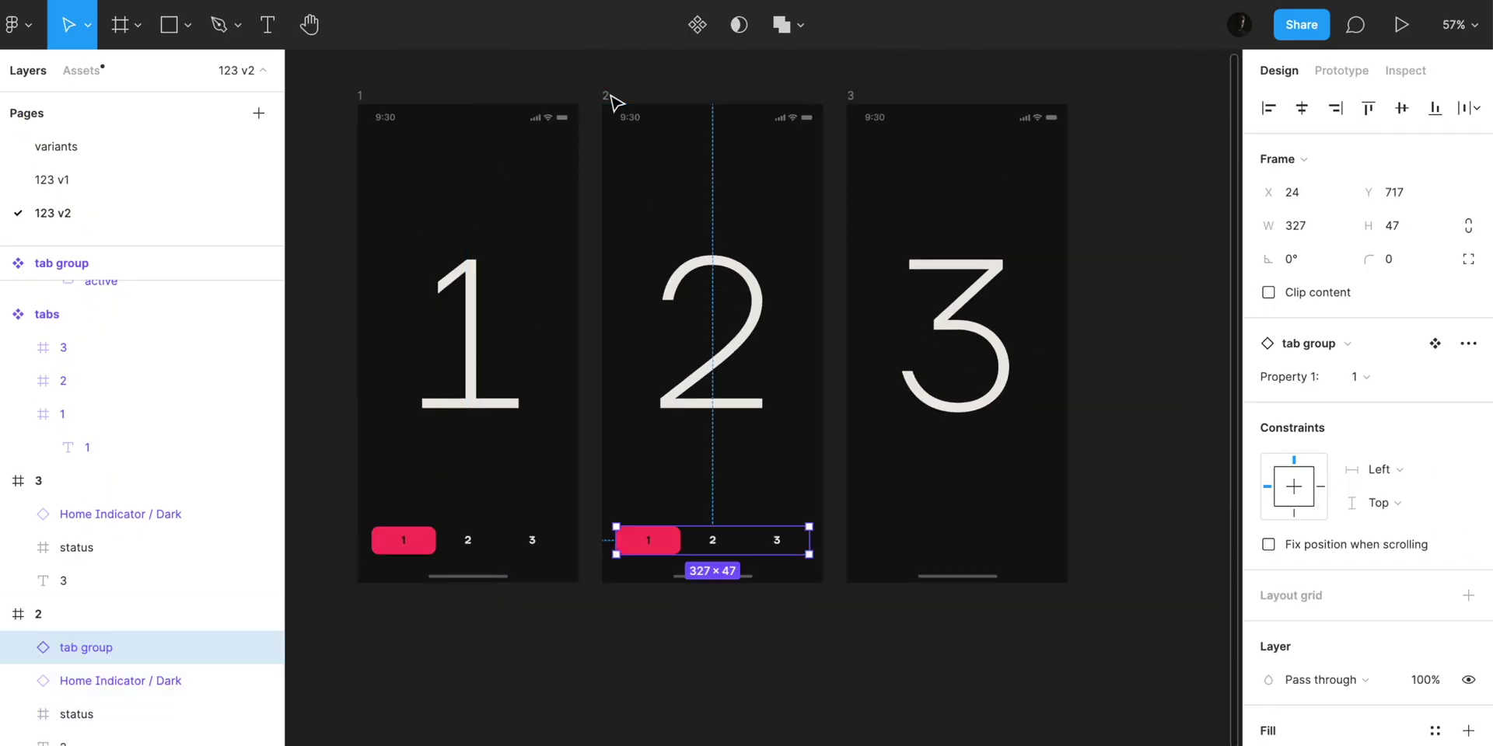
left_click(853, 96)
key("ctrl+v")
Set the tab group's Active property to 2 on screen 2 and to 3 on screen 3.
left_click(751, 552)
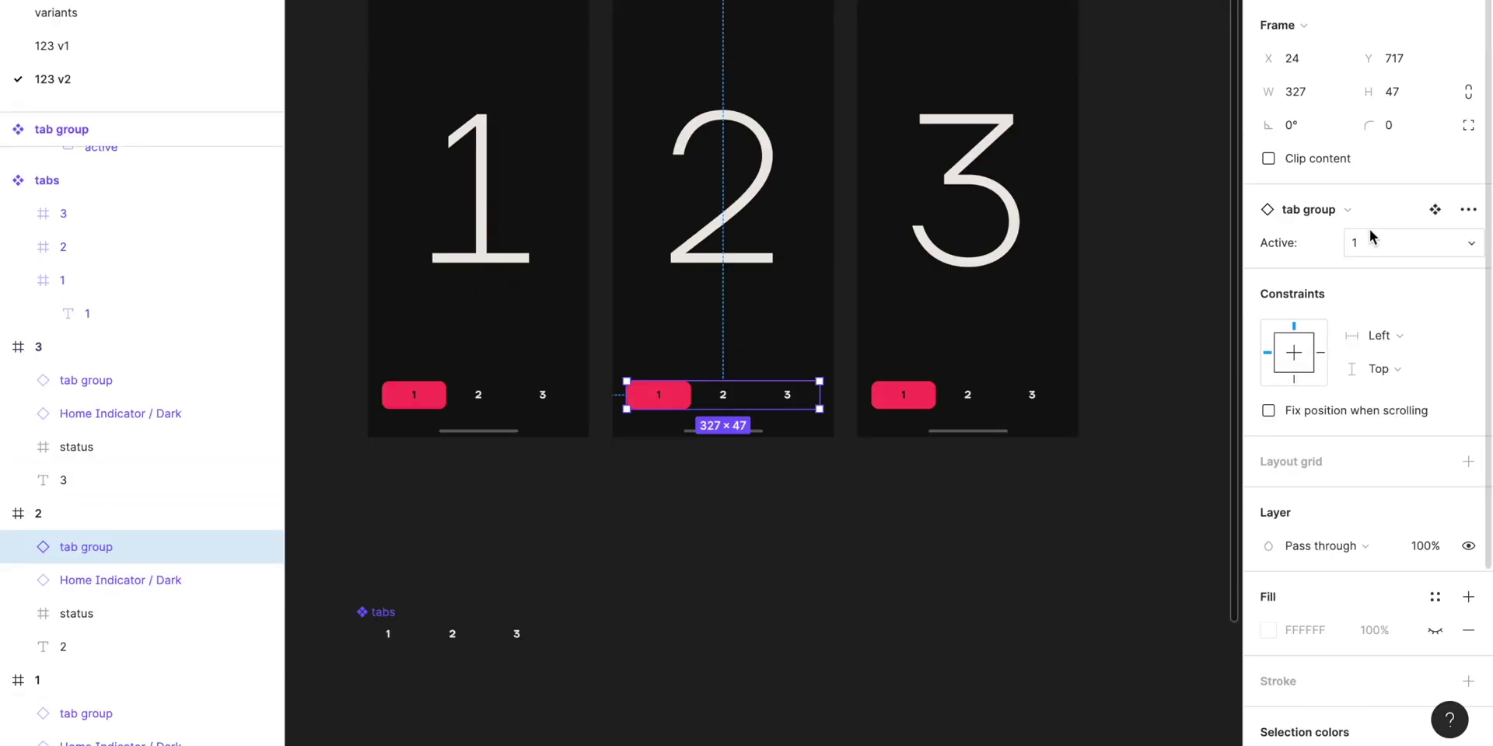
left_click(1386, 244)
left_click(1383, 271)
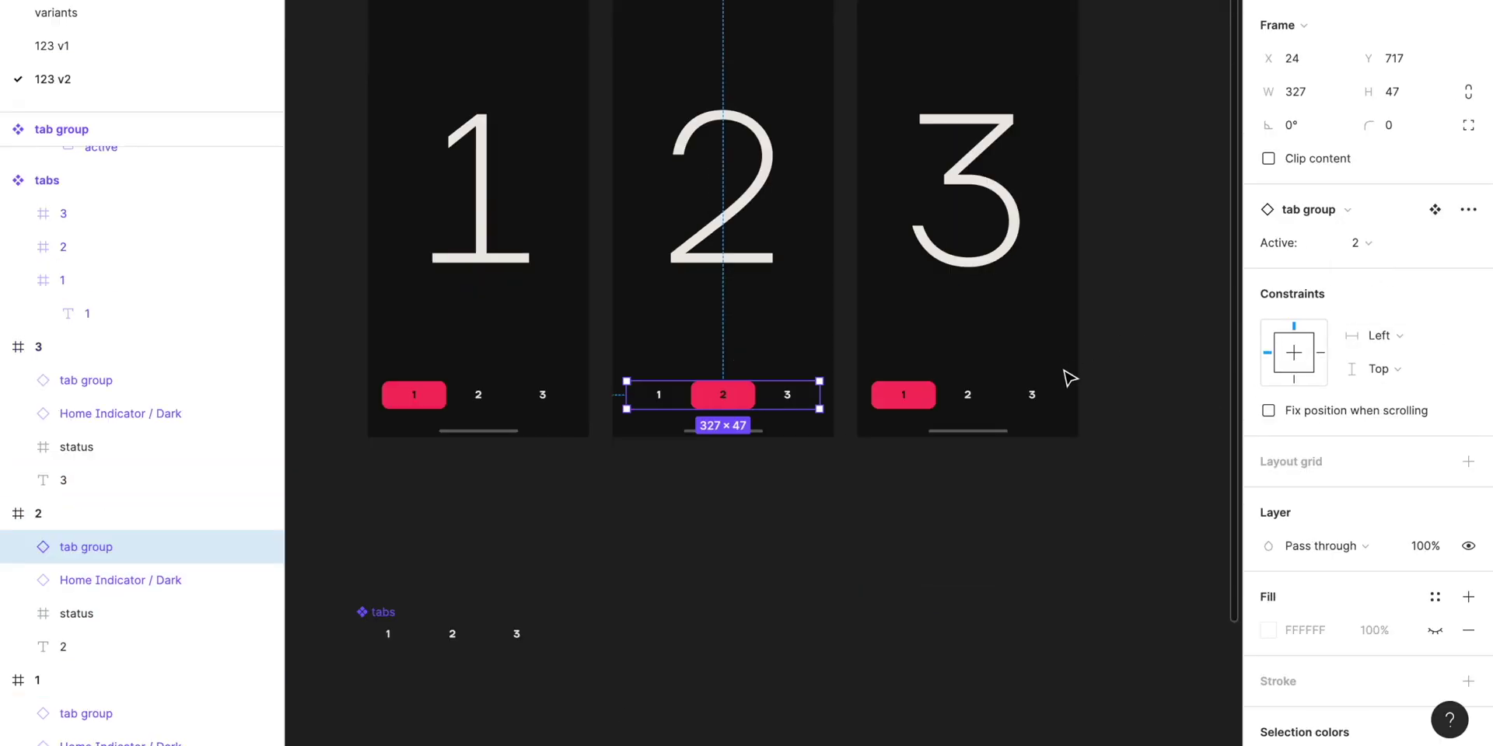
left_click(1065, 379)
left_click(1386, 255)
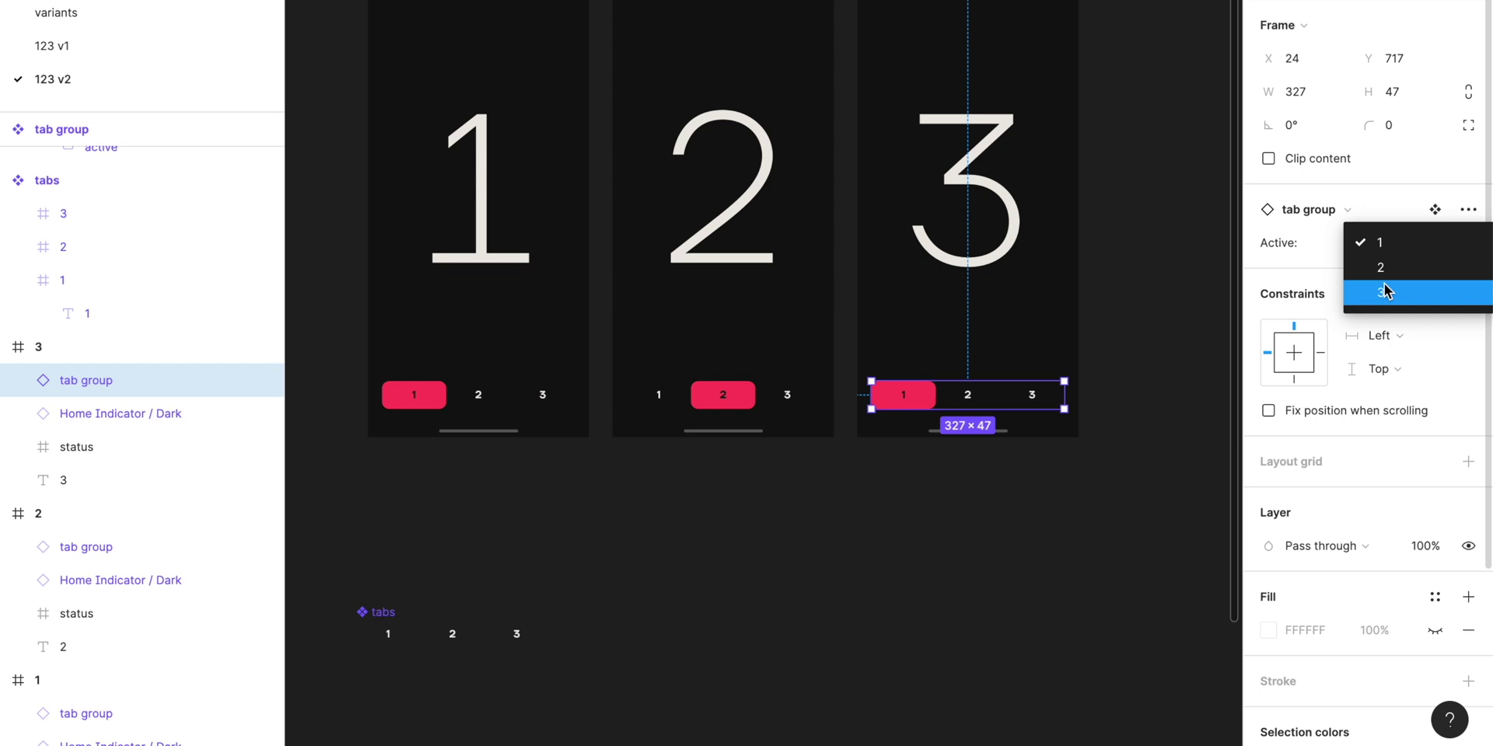
left_click(1384, 291)
Test the tab bar in the prototype preview by switching repeatedly among tabs 1, 2 and 3.
left_click(896, 579)
scroll(893, 579, "down", 5)
scroll(893, 579, "down", 2)
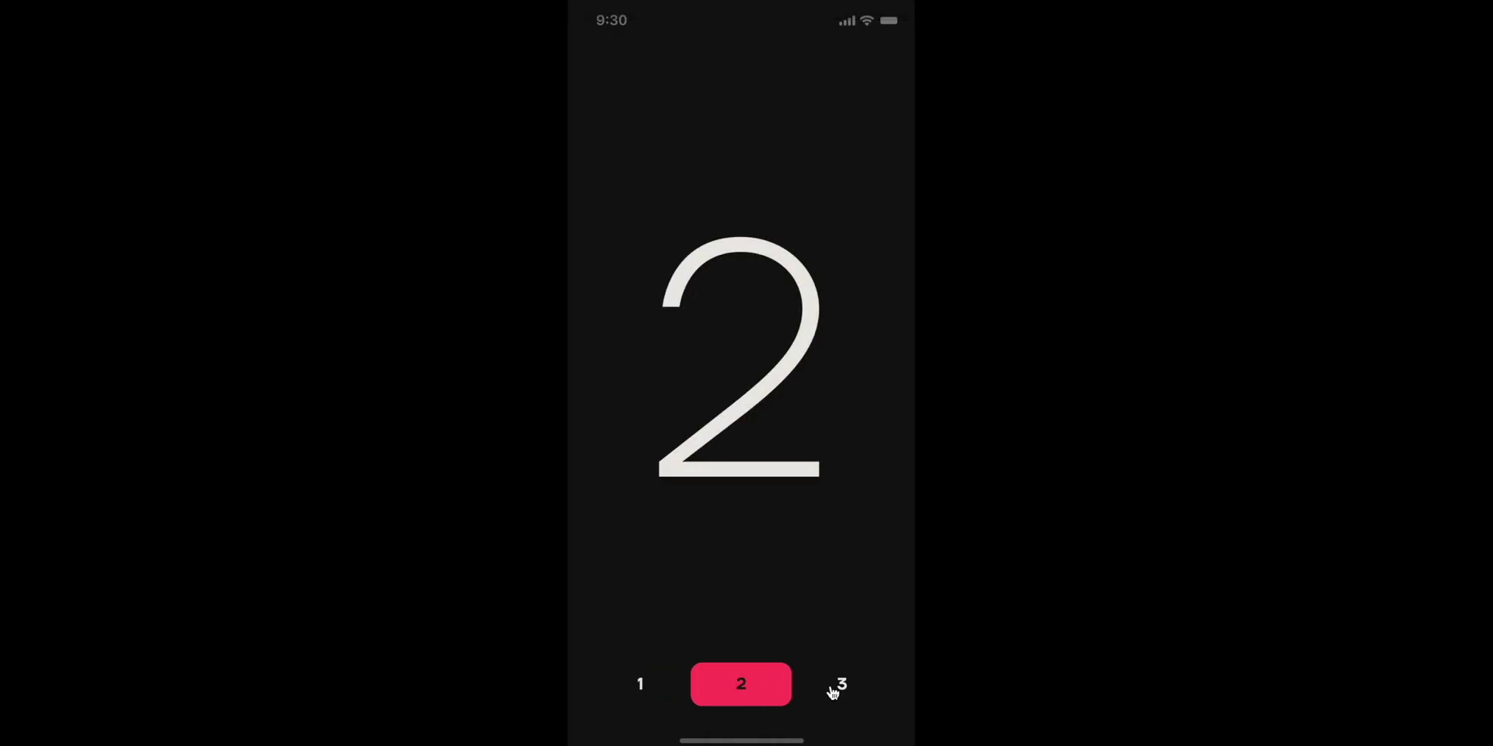
left_click(836, 688)
left_click(741, 684)
left_click(838, 689)
left_click(649, 690)
left_click(826, 685)
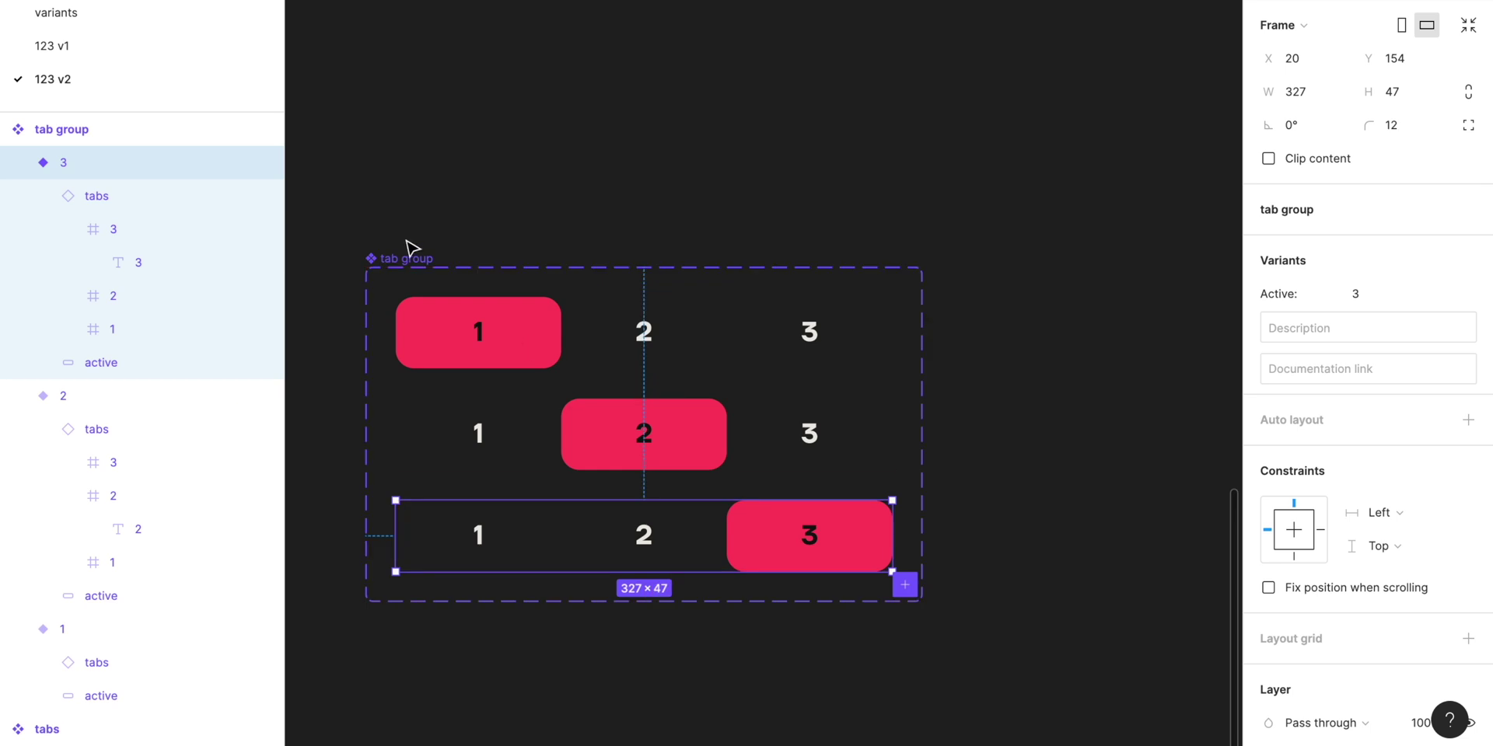
Undo the last two changes to the tab group.
left_click(407, 258)
scroll(1357, 666, "down", 3)
key("super+z")
key("super+z")
left_click(1208, 459)
Add a black fill to the whole tab group variant set.
left_click_drag(400, 262, 454, 253)
scroll(1345, 606, "down", 3)
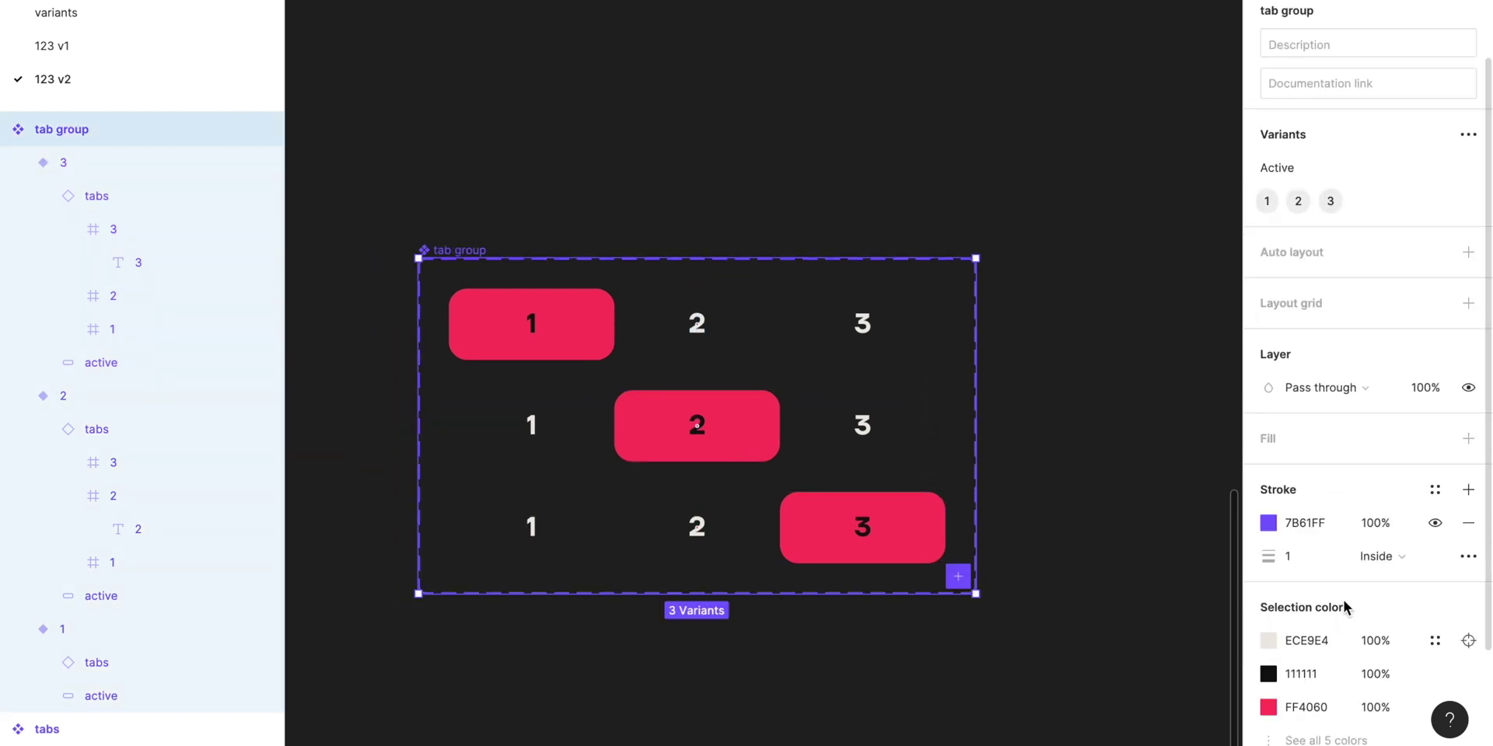
left_click(1346, 438)
left_click(1308, 472)
type("0")
key("Return")
key("Escape")
Give the tab group's variant 1 a dark grey rounded background and copy its properties onto variants 2 and 3.
left_click(634, 339)
key("super+alt+c")
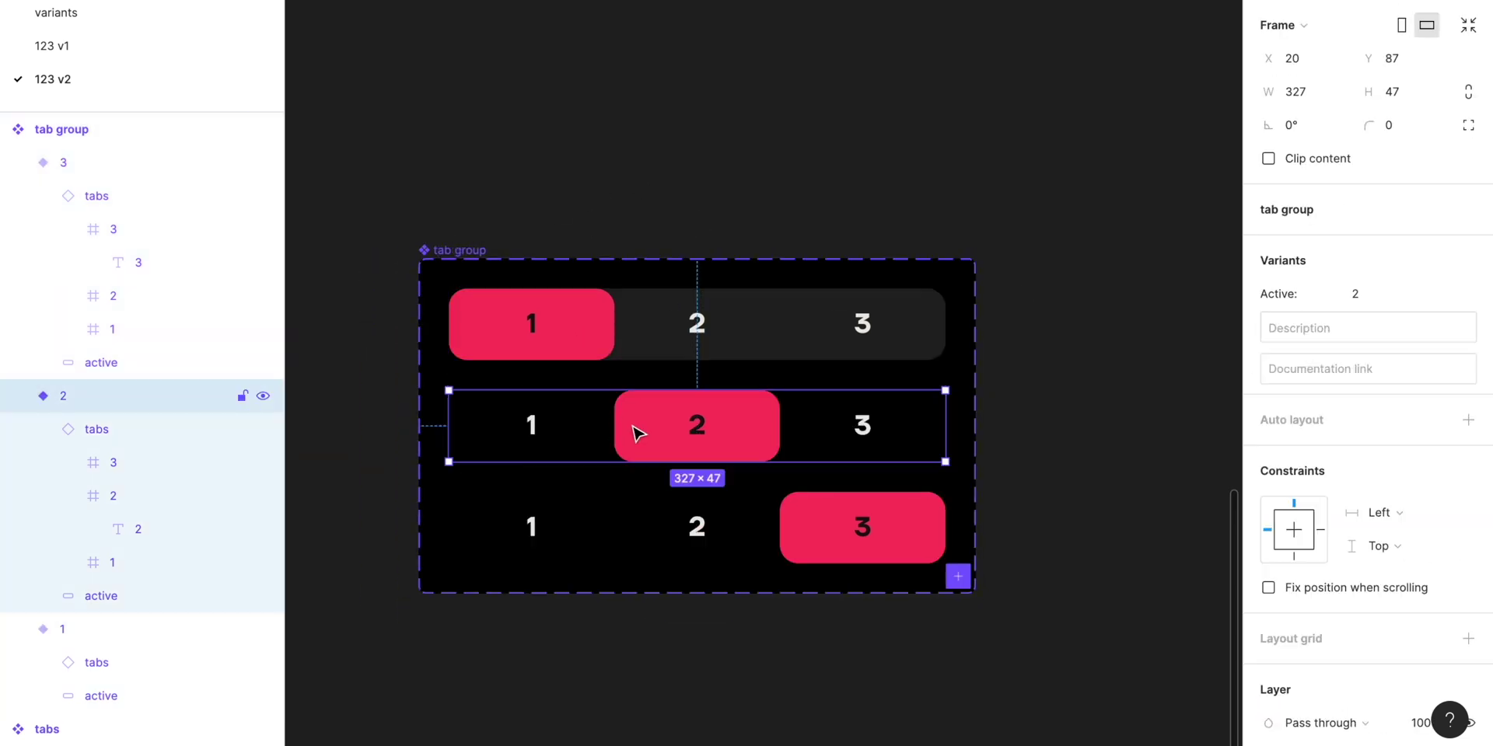
left_click(637, 433)
key("super+alt+v")
left_click(630, 520)
key("super+alt+v")
Move Frame 1, holding the large 1, closer to screen 3 and set its fill to 111111.
left_click(706, 54)
scroll(711, 61, "down", 6)
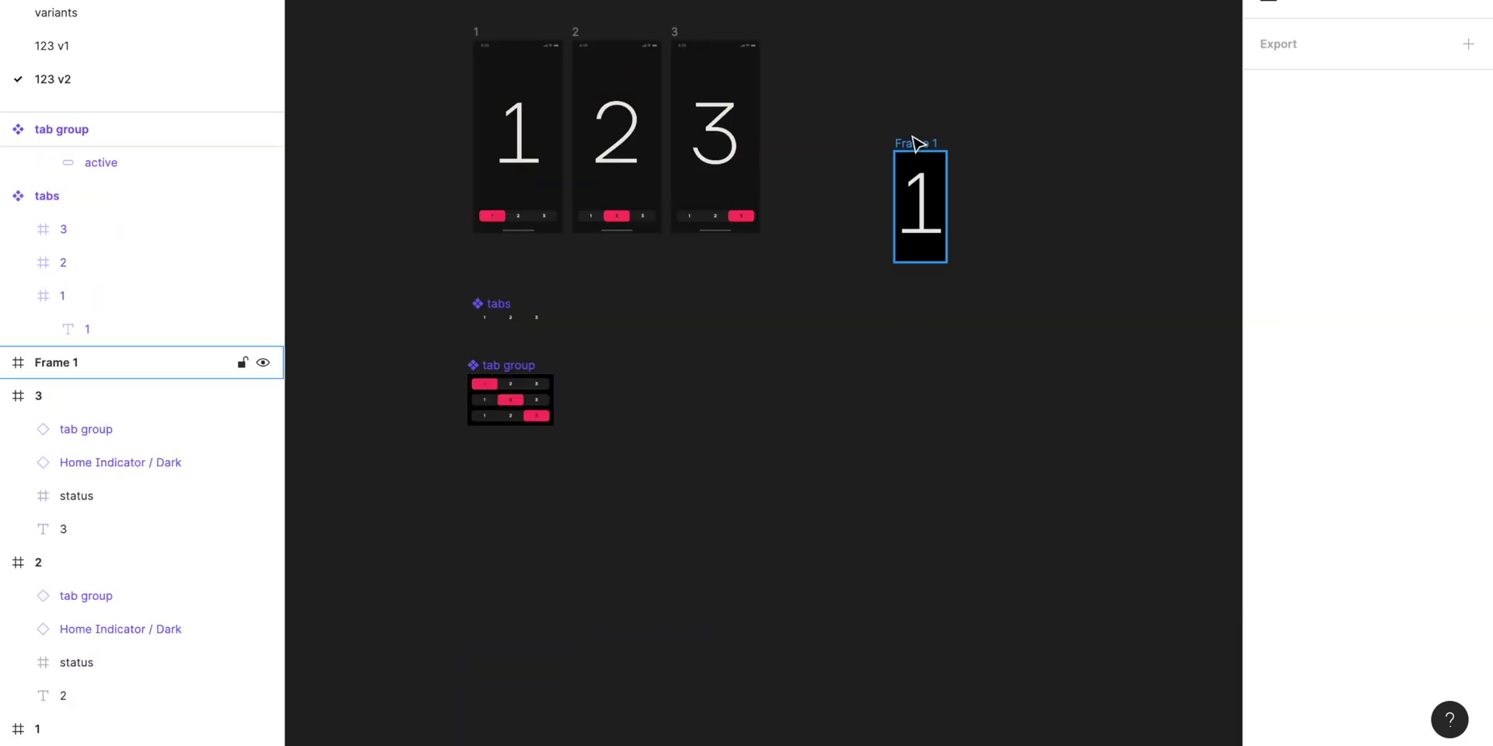
left_click_drag(915, 143, 832, 55)
scroll(832, 55, "up", 3)
left_click(630, 23)
scroll(630, 46, "left", 3)
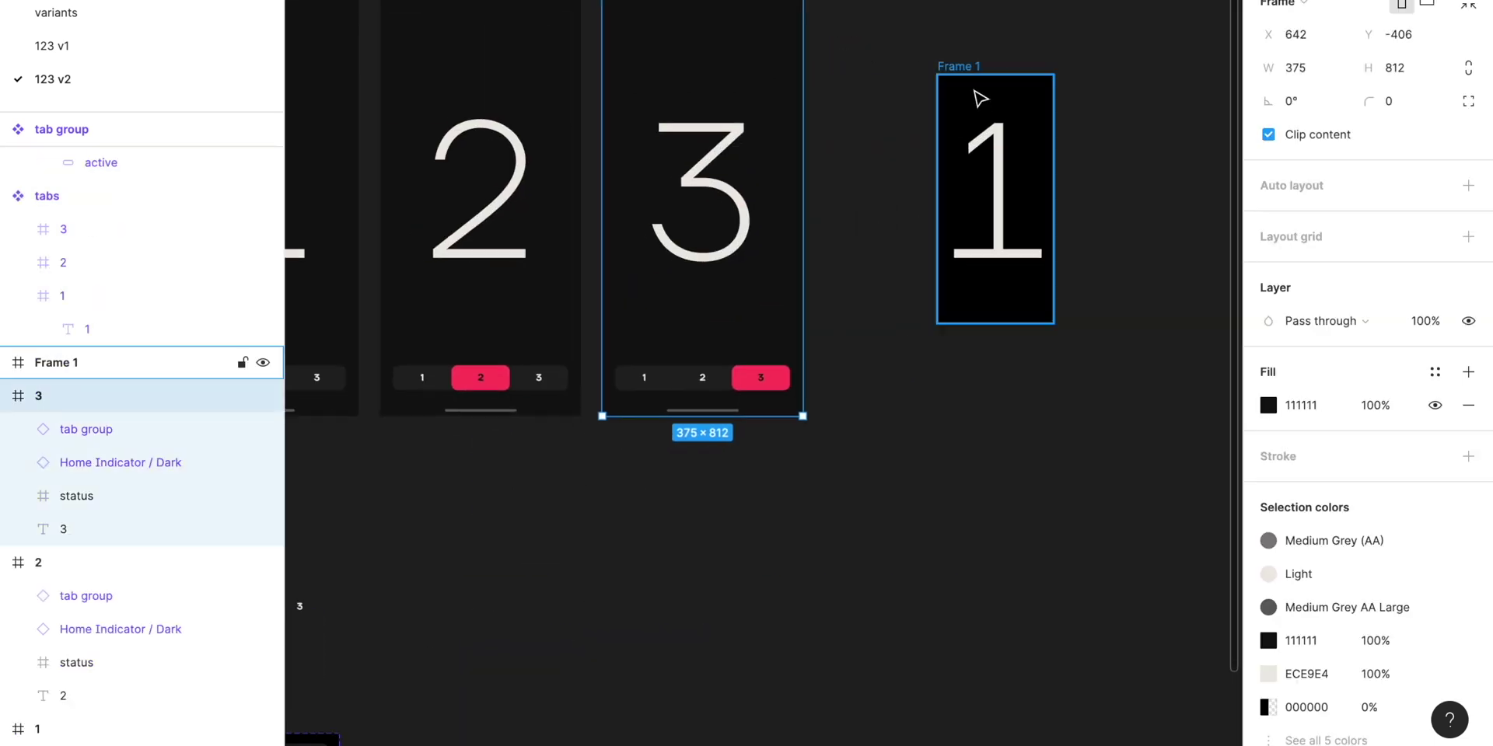
left_click(975, 69)
left_click(1306, 405)
type("111")
key("Return")
Widen Frame 1 to 375 px and centre the large 1 horizontally inside it.
left_click_drag(1054, 204, 1138, 205)
left_click(1020, 226)
key("alt+h")
left_click(960, 68)
scroll(959, 70, "right", 2)
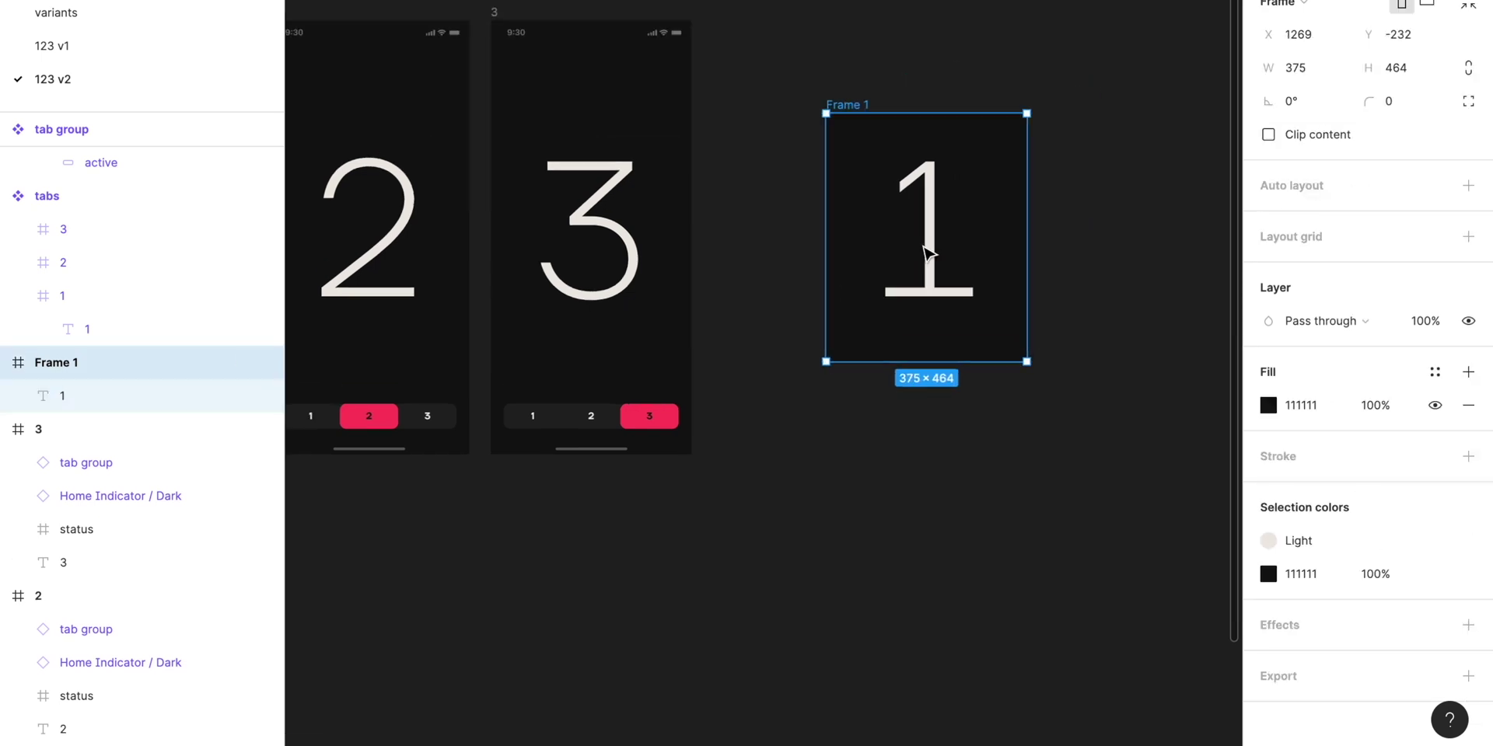
Rename the separate frame around the large 1 as num1.
left_click(930, 254)
left_click(844, 105)
scroll(846, 109, "down", 2)
key("ctrl+r")
type("numb")
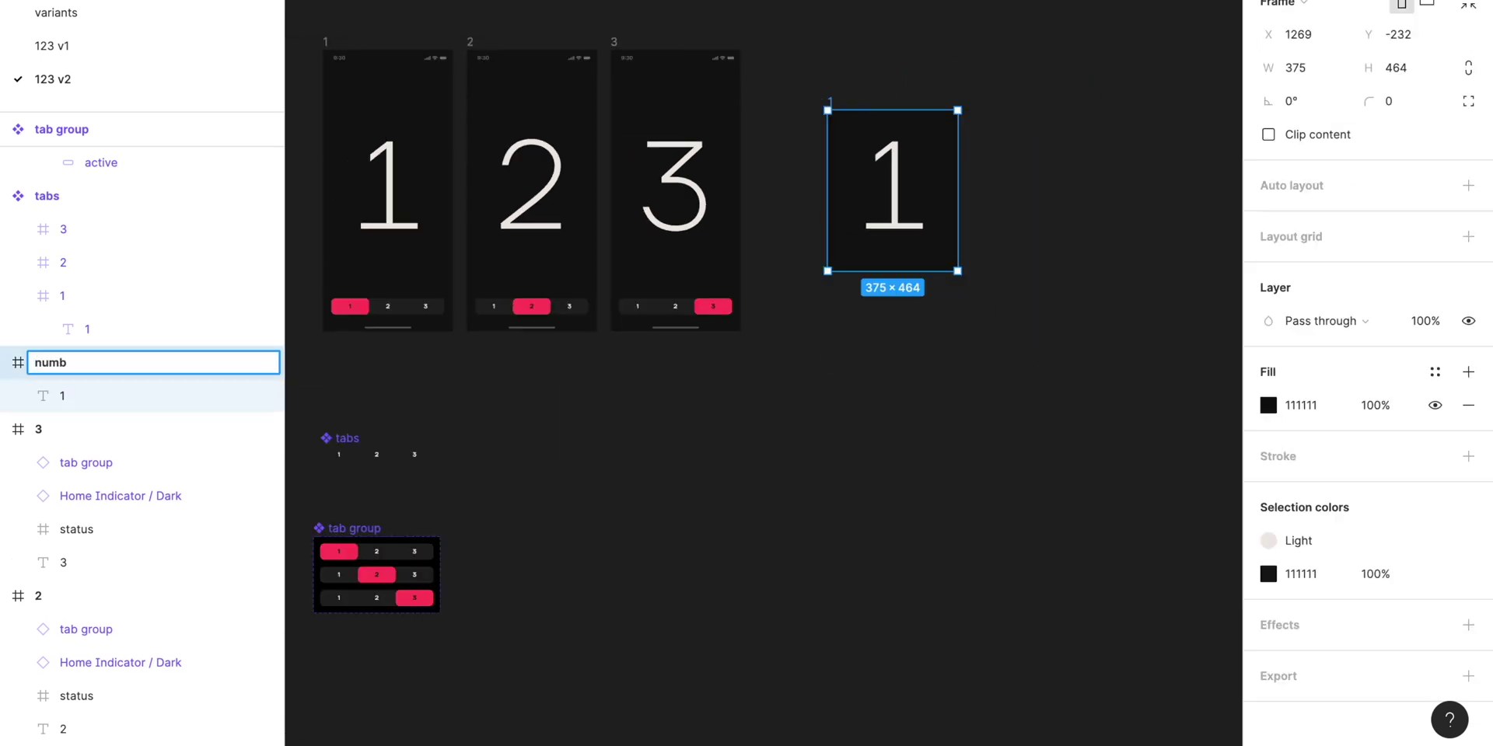
key("Escape")
left_click(853, 104)
key("ctrl+d")
key("ctrl+d")
scroll(887, 105, "right", 2)
key("ctrl+z")
key("ctrl+z")
Rename the frame as num 1 and duplicate it beside itself as num 2, showing a 2, and num 3.
double_click(763, 109)
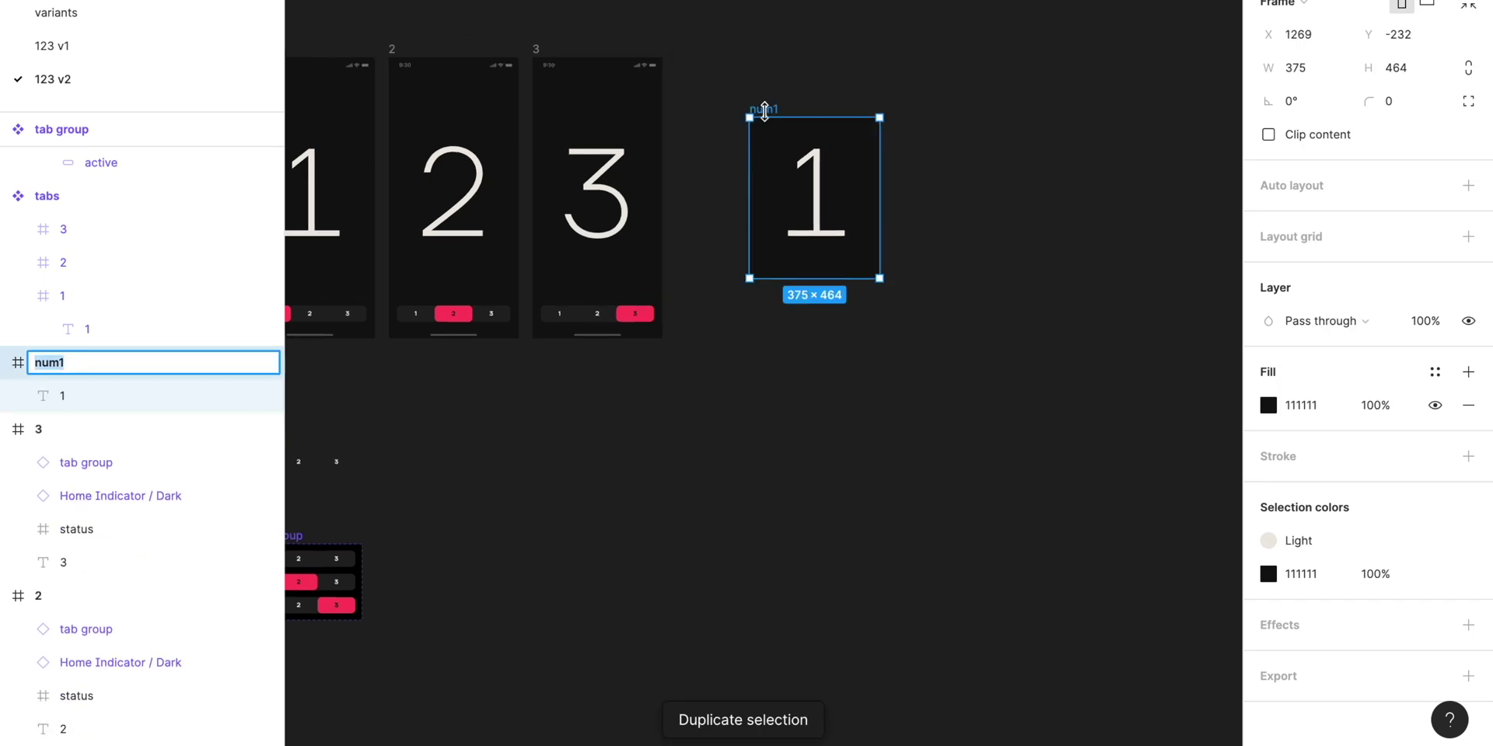
type("num 1")
left_click(797, 84)
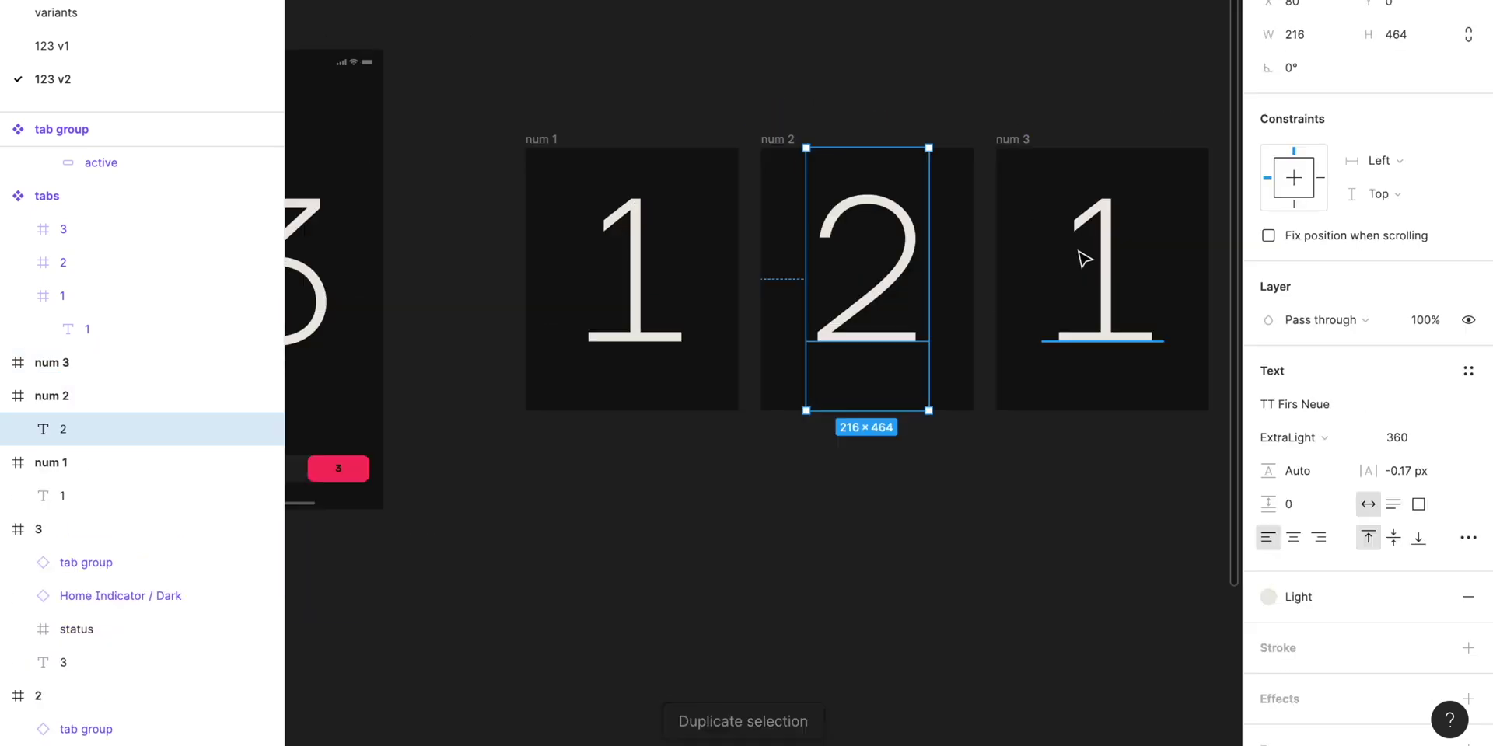
Change the large number in the num 3 frame to 3.
double_click(1083, 256)
type("3")
key("Escape")
Place num 1, num 2 and num 3 edge to edge, wrap them in one frame and name it numbers.
left_click_drag(464, 4, 1213, 501)
scroll(1132, 502, "up", 2)
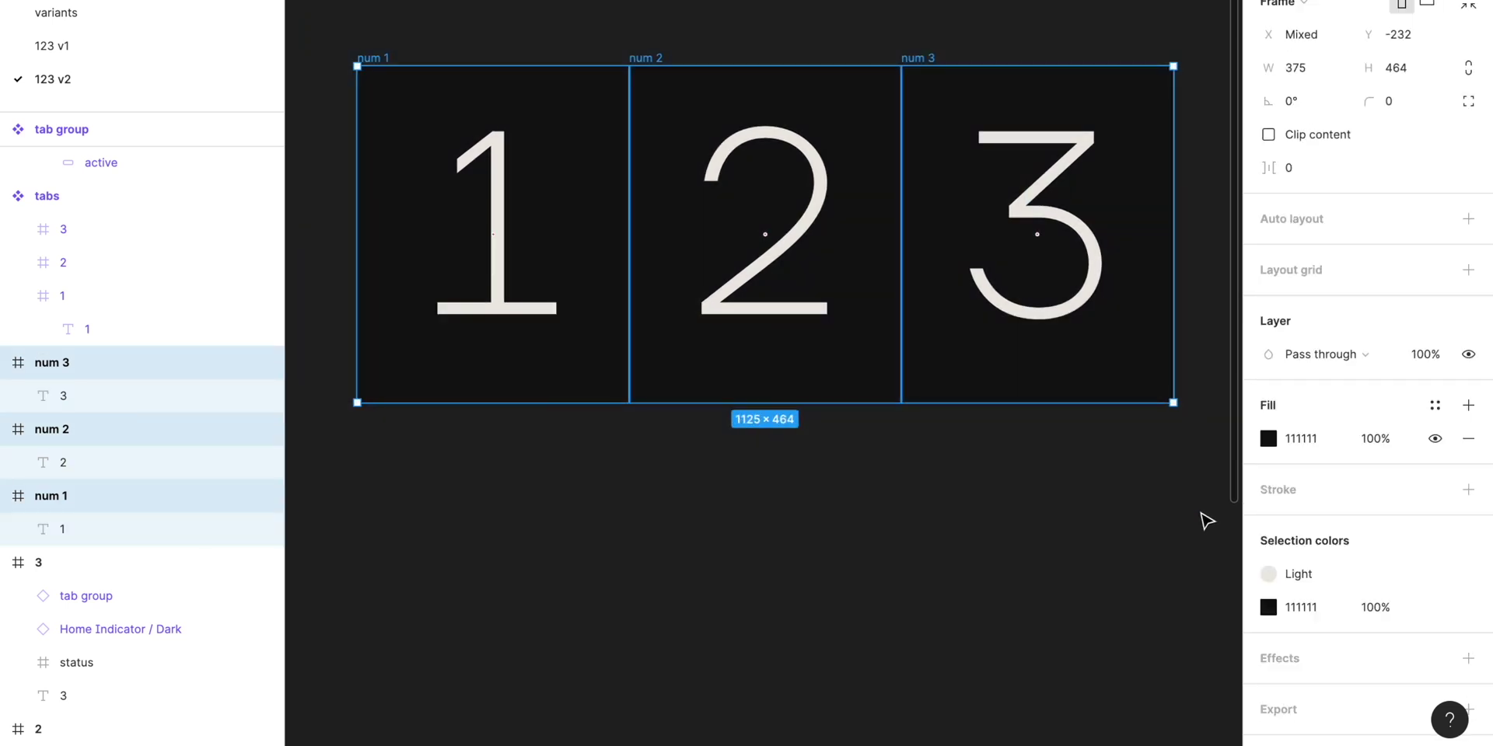
key("ctrl+alt+g")
key("ctrl+r")
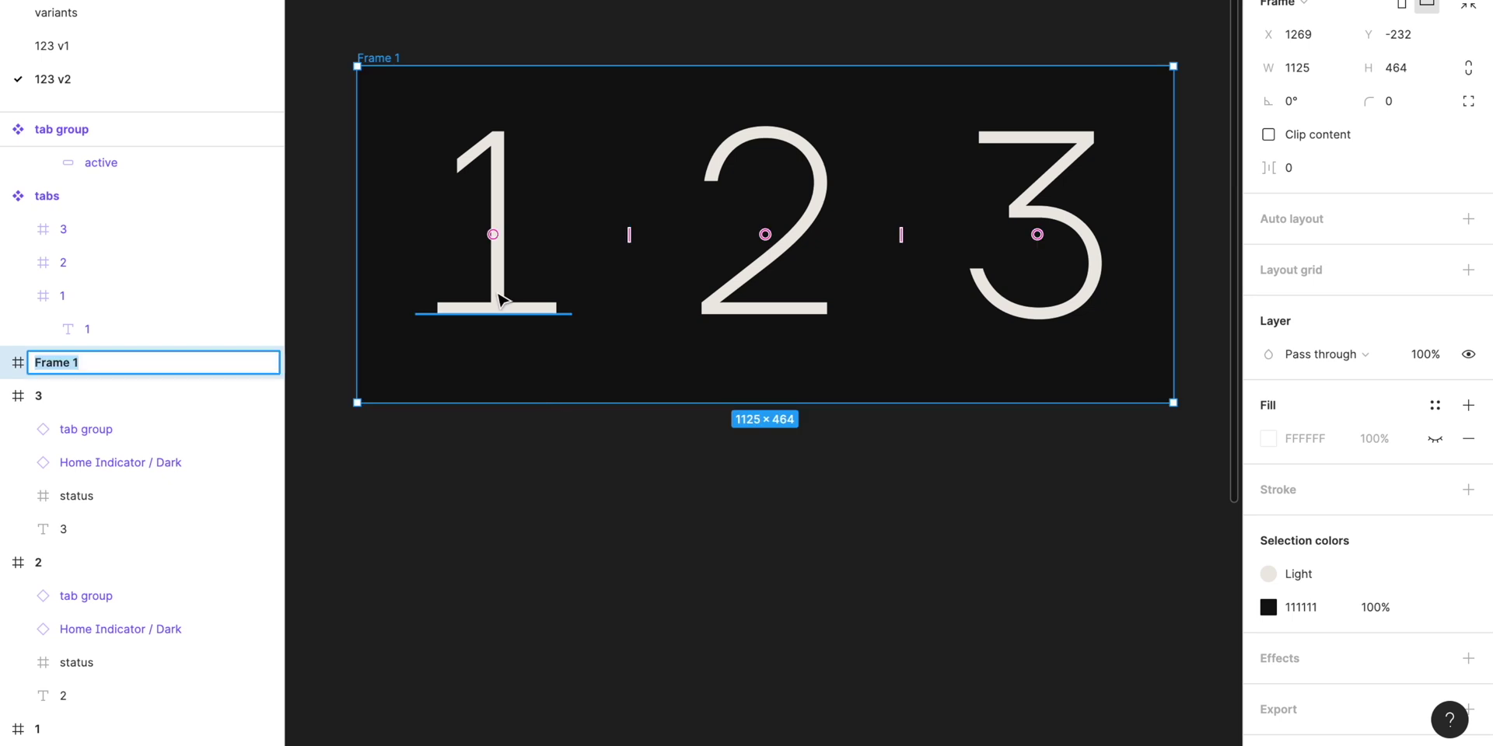
type("numbers")
key("Return")
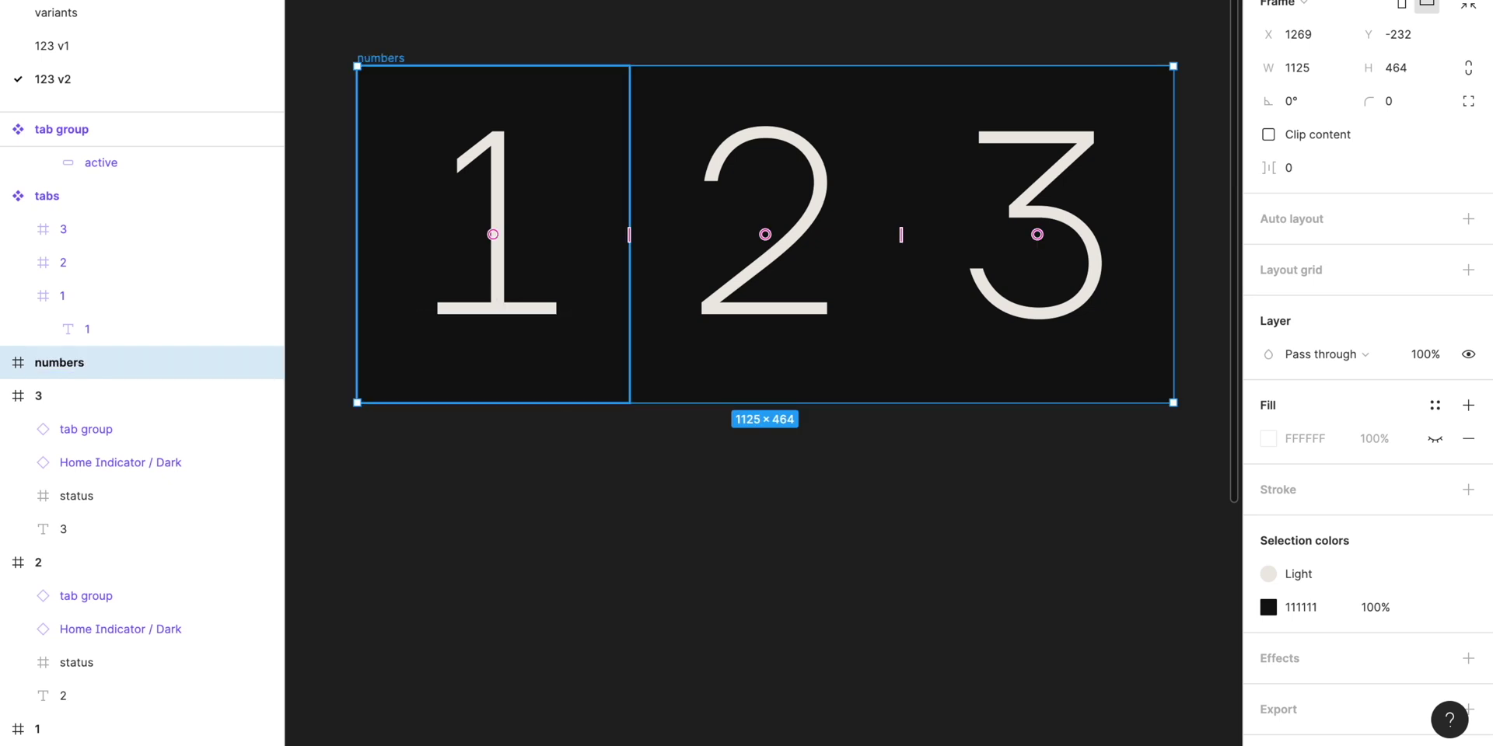
Move the numbers frame beside the tab group variant set and turn it into a component.
scroll(721, 463, "down", 4)
left_click_drag(721, 463, 548, 642)
key("ctrl+alt+k")
scroll(546, 641, "down", 2)
scroll(546, 641, "left", 2)
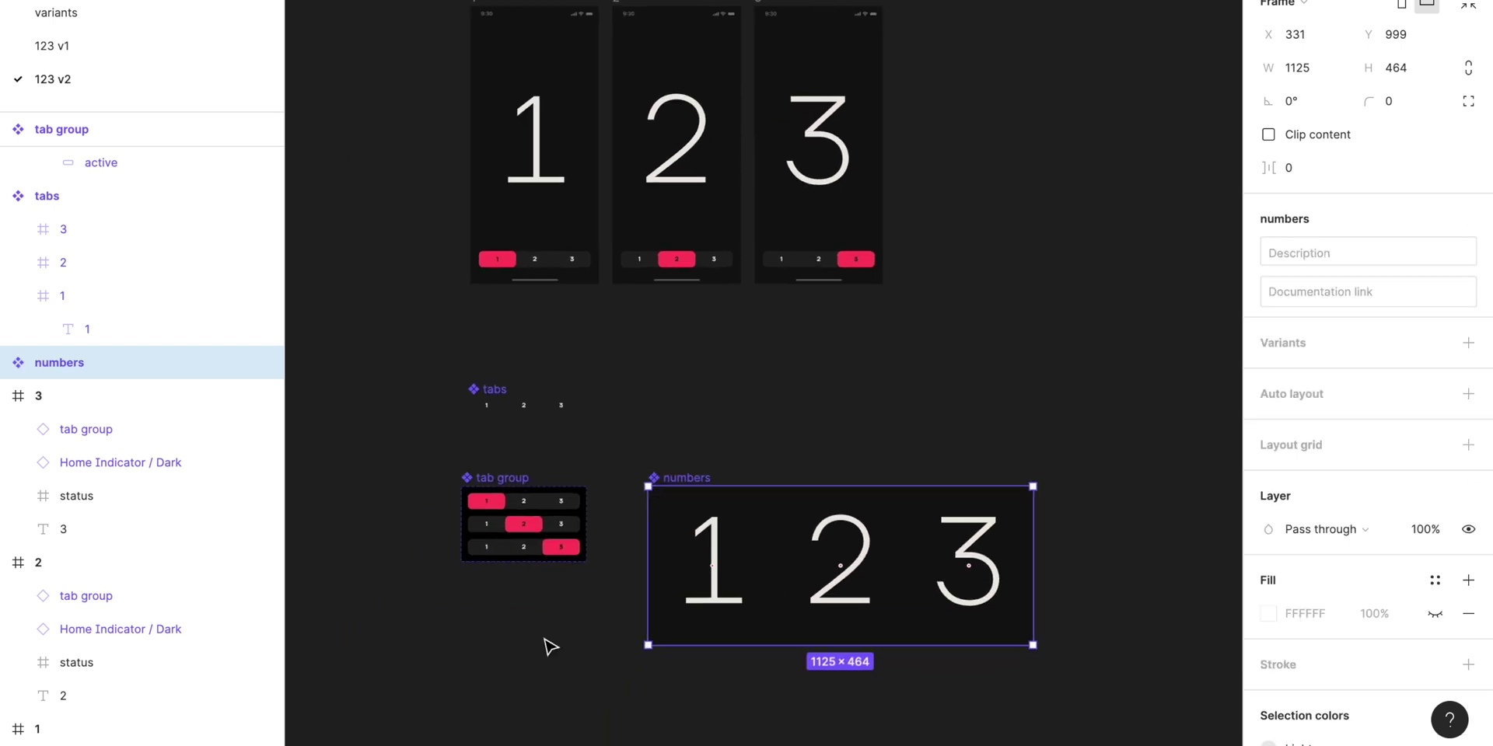
Delete the large number text from screens 1, 2 and 3.
left_click(547, 184)
left_click(673, 182, "shift")
left_click(798, 182, "shift")
key("Delete")
Place a numbers instance on screen 1, centre it vertically and raise it to Y 144.
left_click_drag(719, 536, 559, 130)
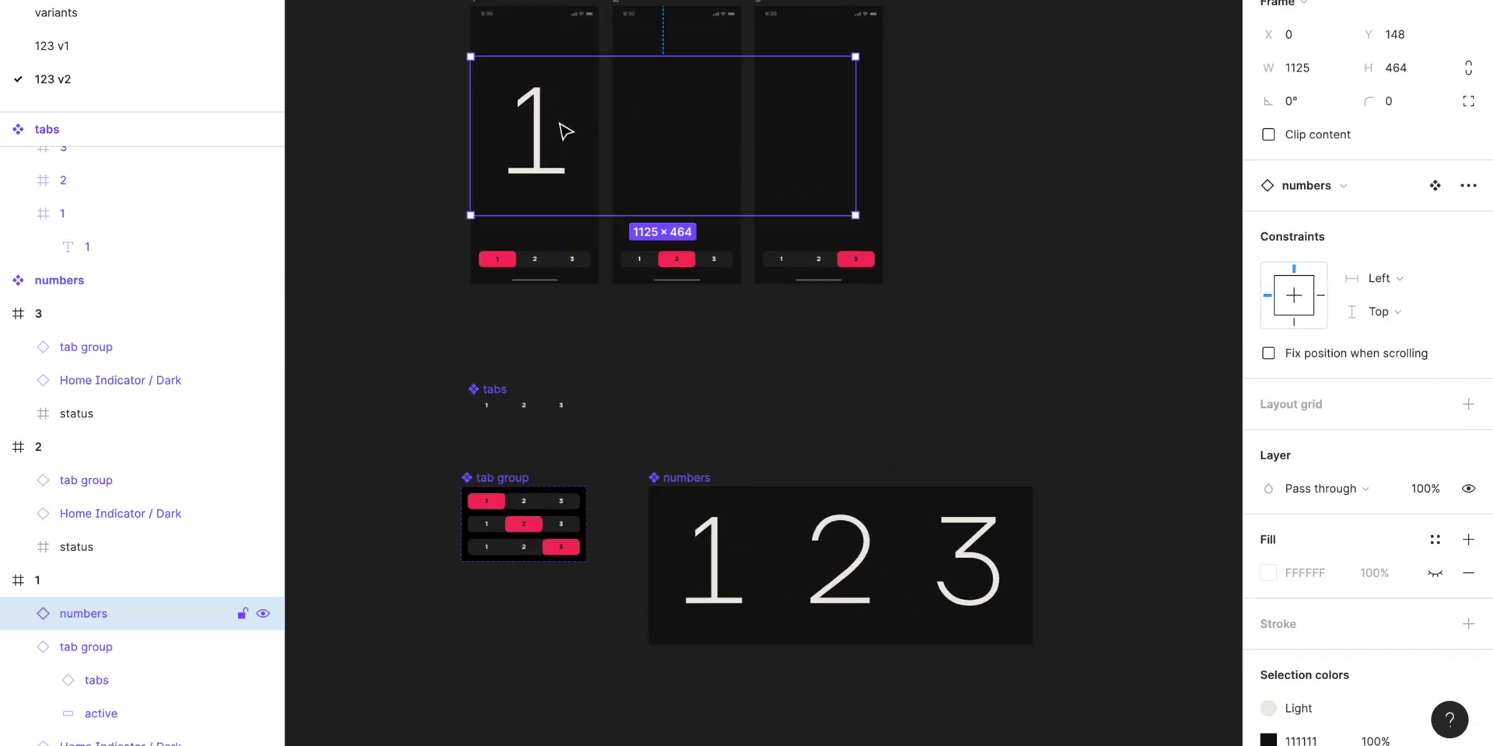
key("alt+v")
scroll(498, 39, "up", 3)
key("shift+Up")
key("shift+Up")
key("shift+Up")
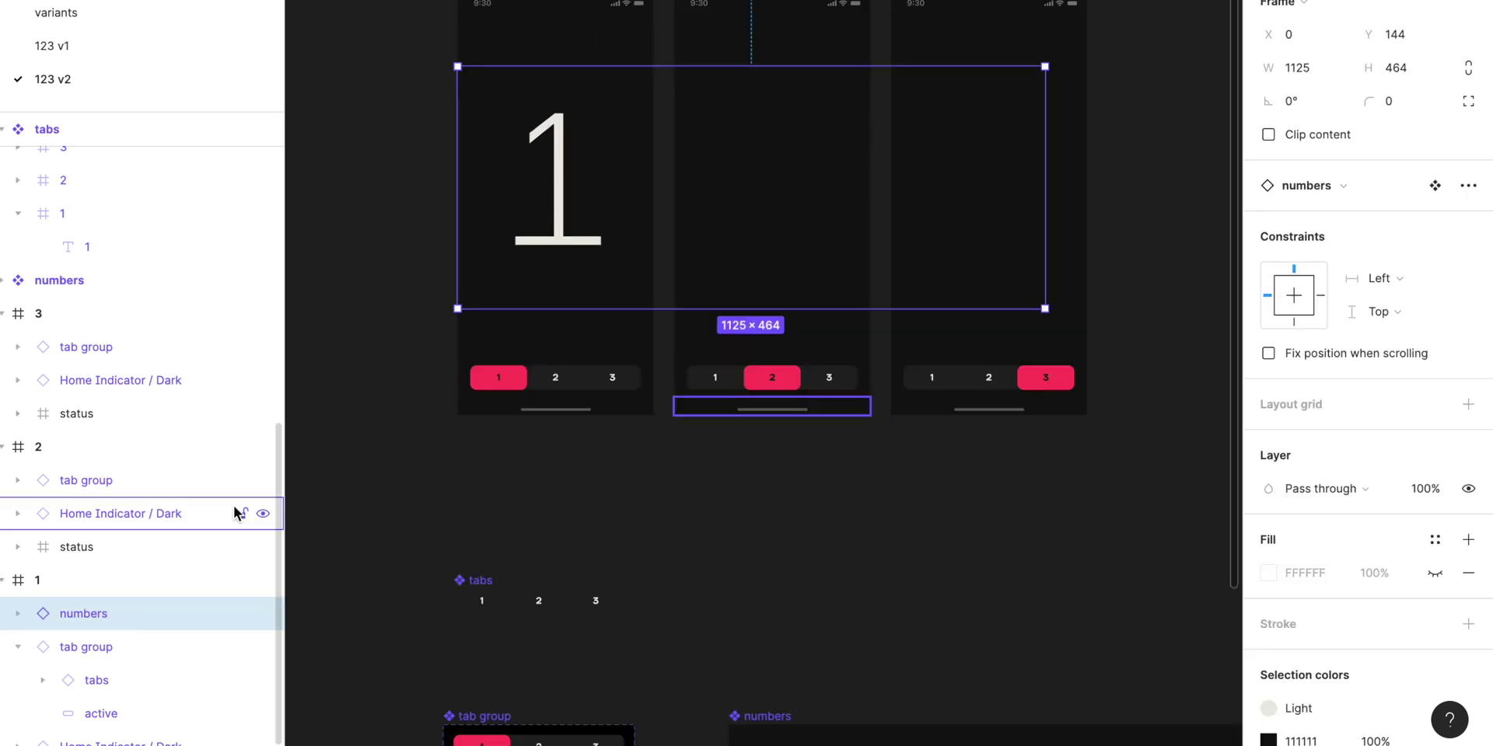
Copy the numbers instance to screens 2 and 3, aligned so that each screen shows its own number.
scroll(236, 512, "down", 1)
left_click_drag(544, 168, 1022, 186)
key("alt+h")
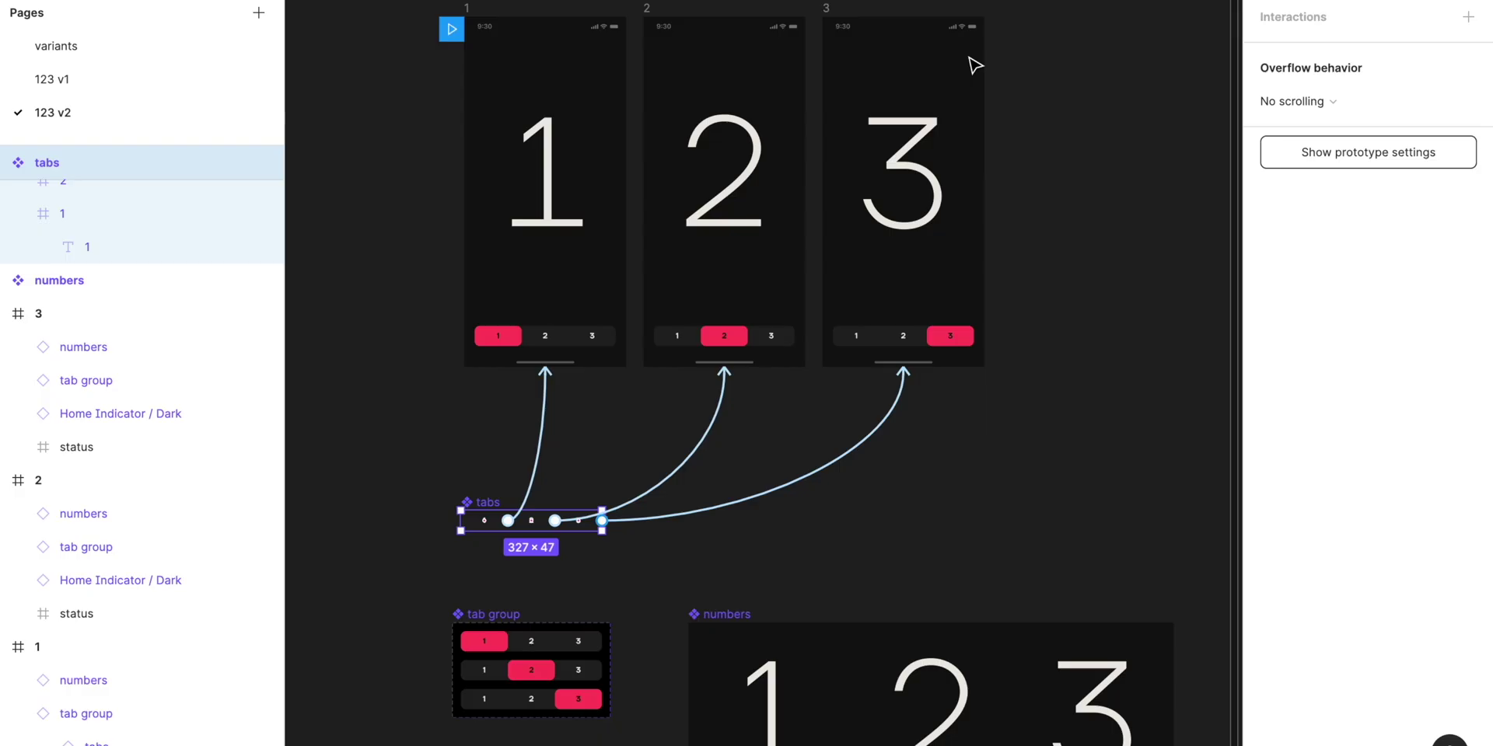
scroll(934, 84, "up", 1)
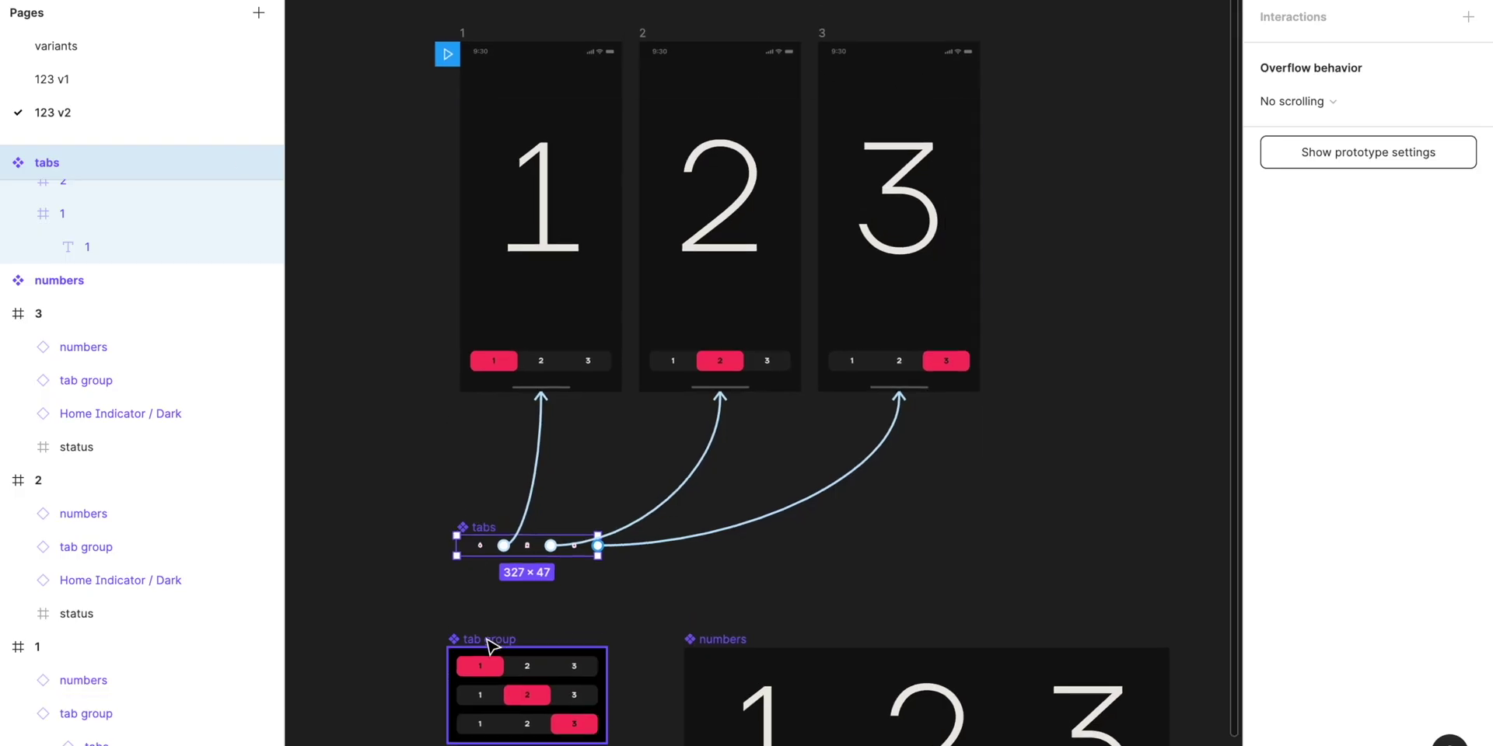
left_click(490, 643)
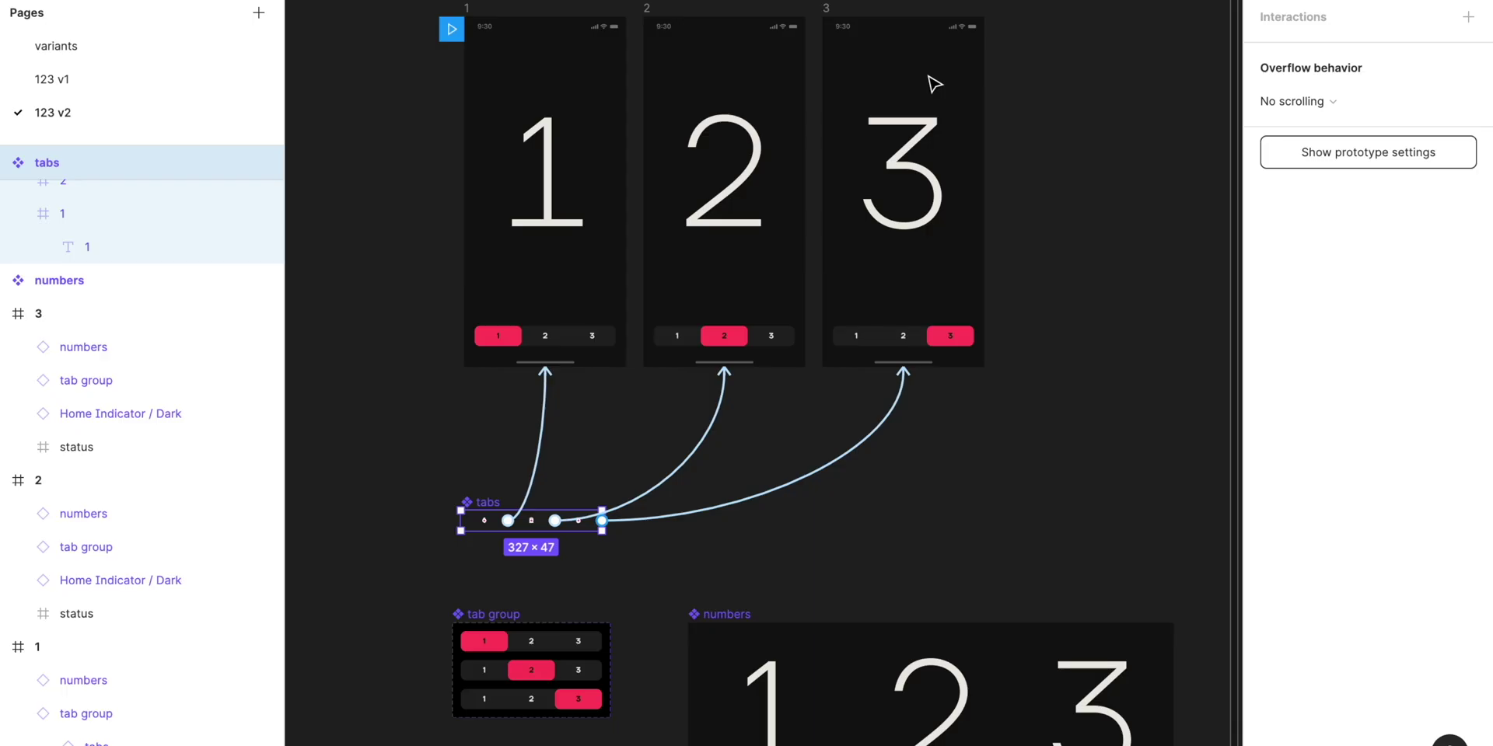
scroll(936, 80, "up", 2)
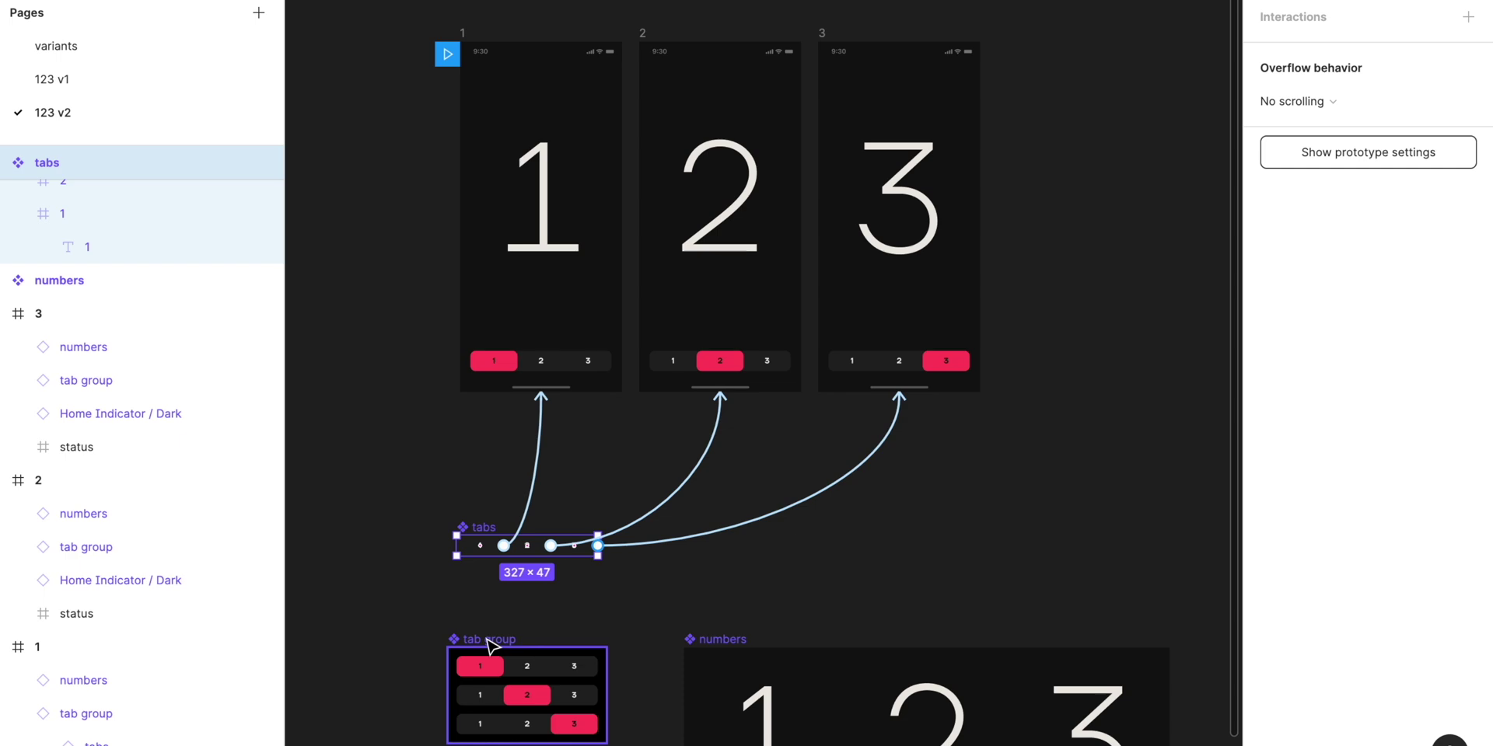